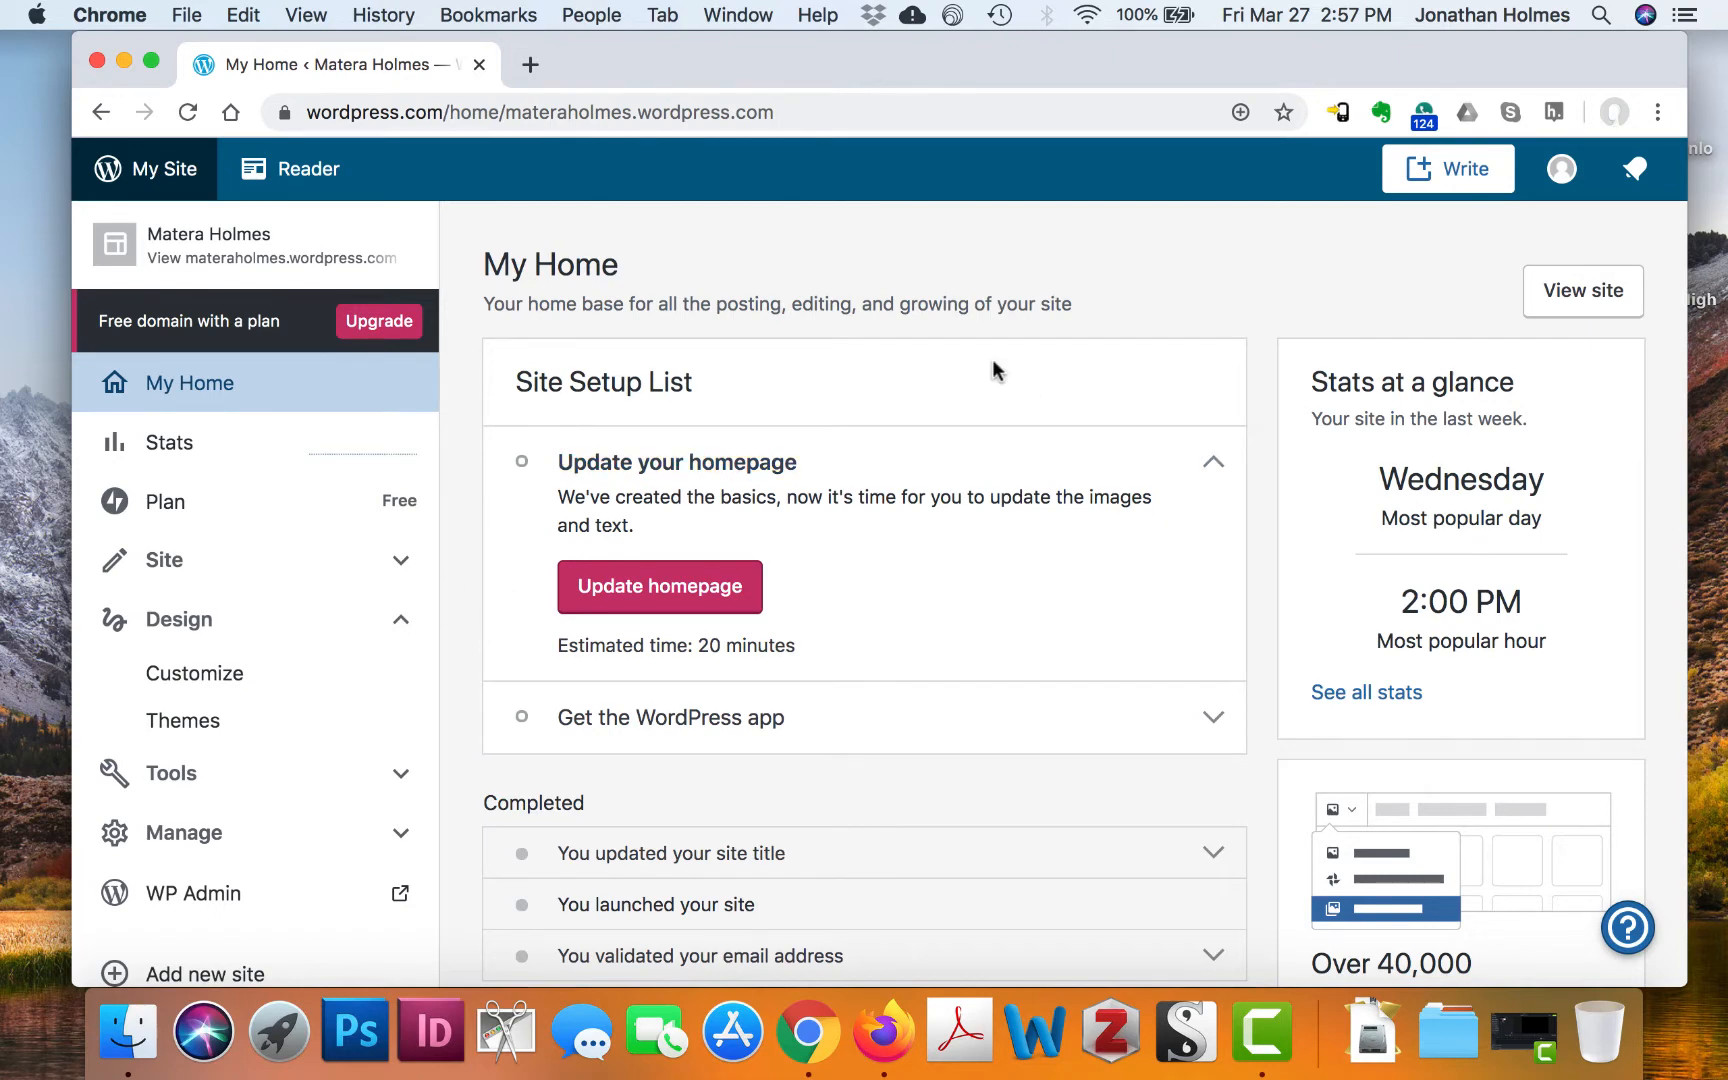
Go to the site's Themes page, where Penscratch 2 is the current theme
{"action": "scroll", "coordinate": [1148, 280], "scroll_direction": "down", "scroll_amount": 3}
{"action": "scroll", "coordinate": [1148, 285], "scroll_direction": "up", "scroll_amount": 3}
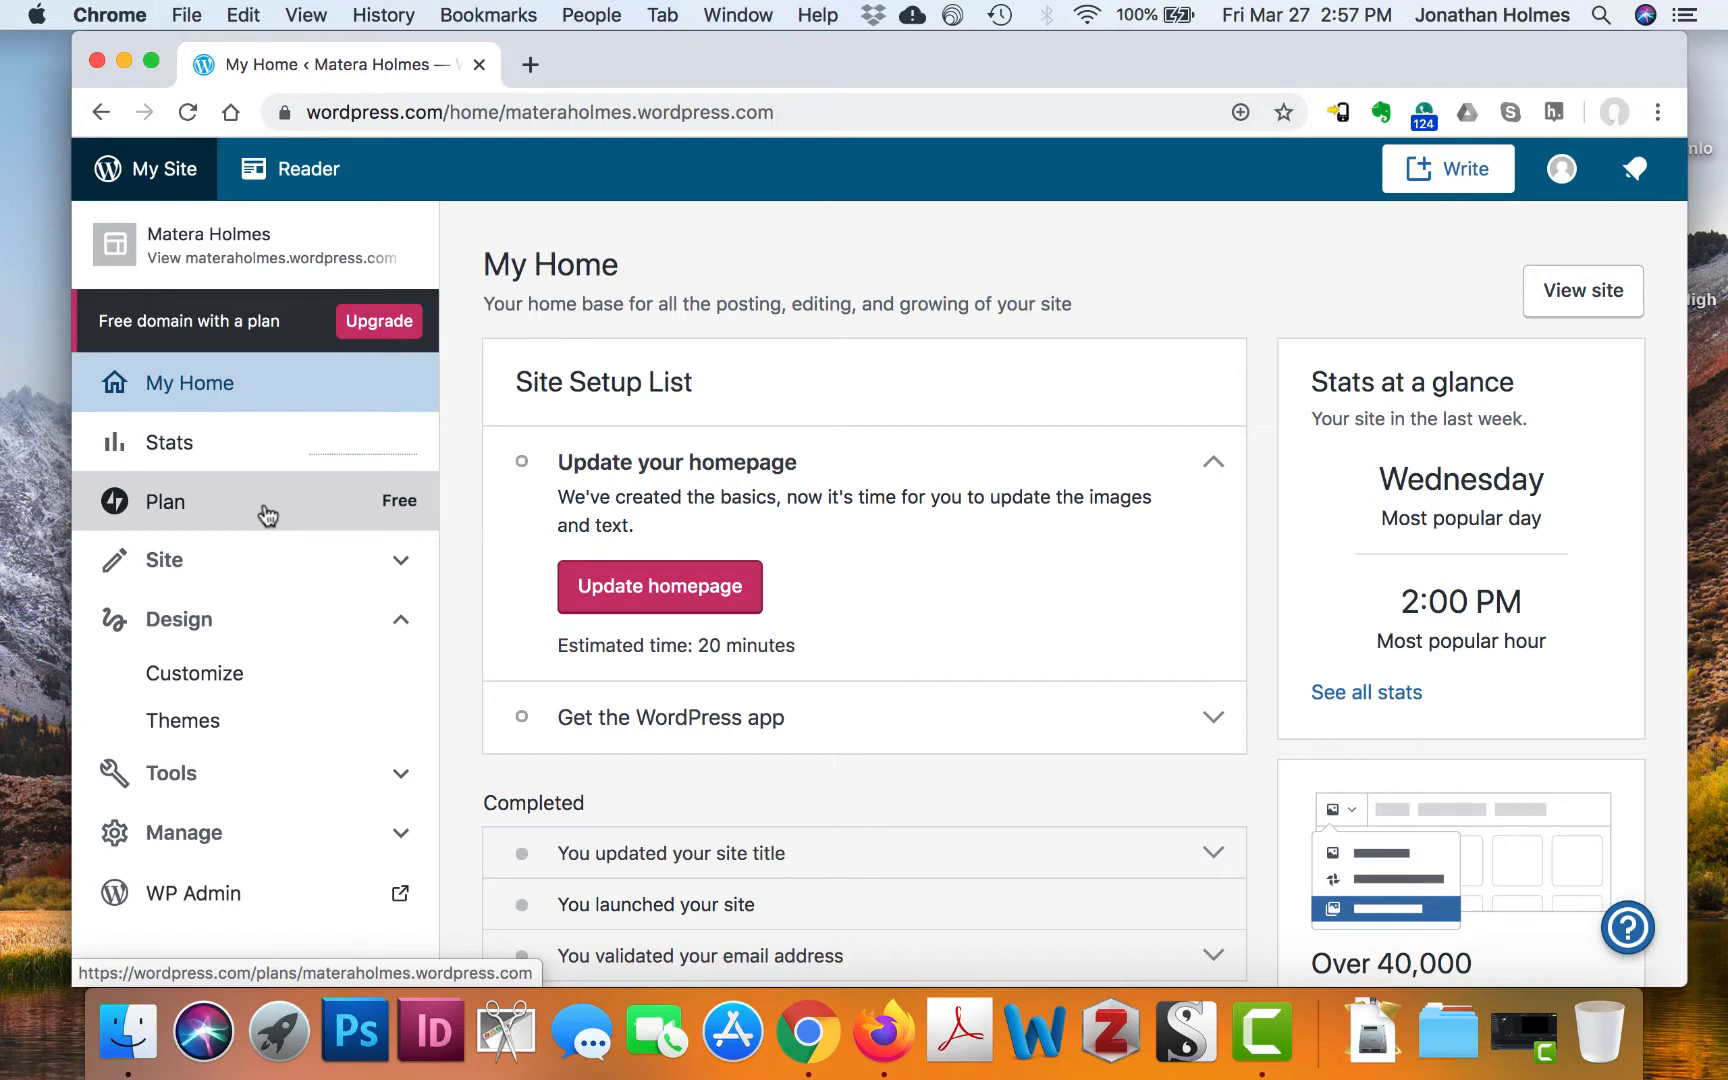
{"action": "left_click", "coordinate": [185, 720]}
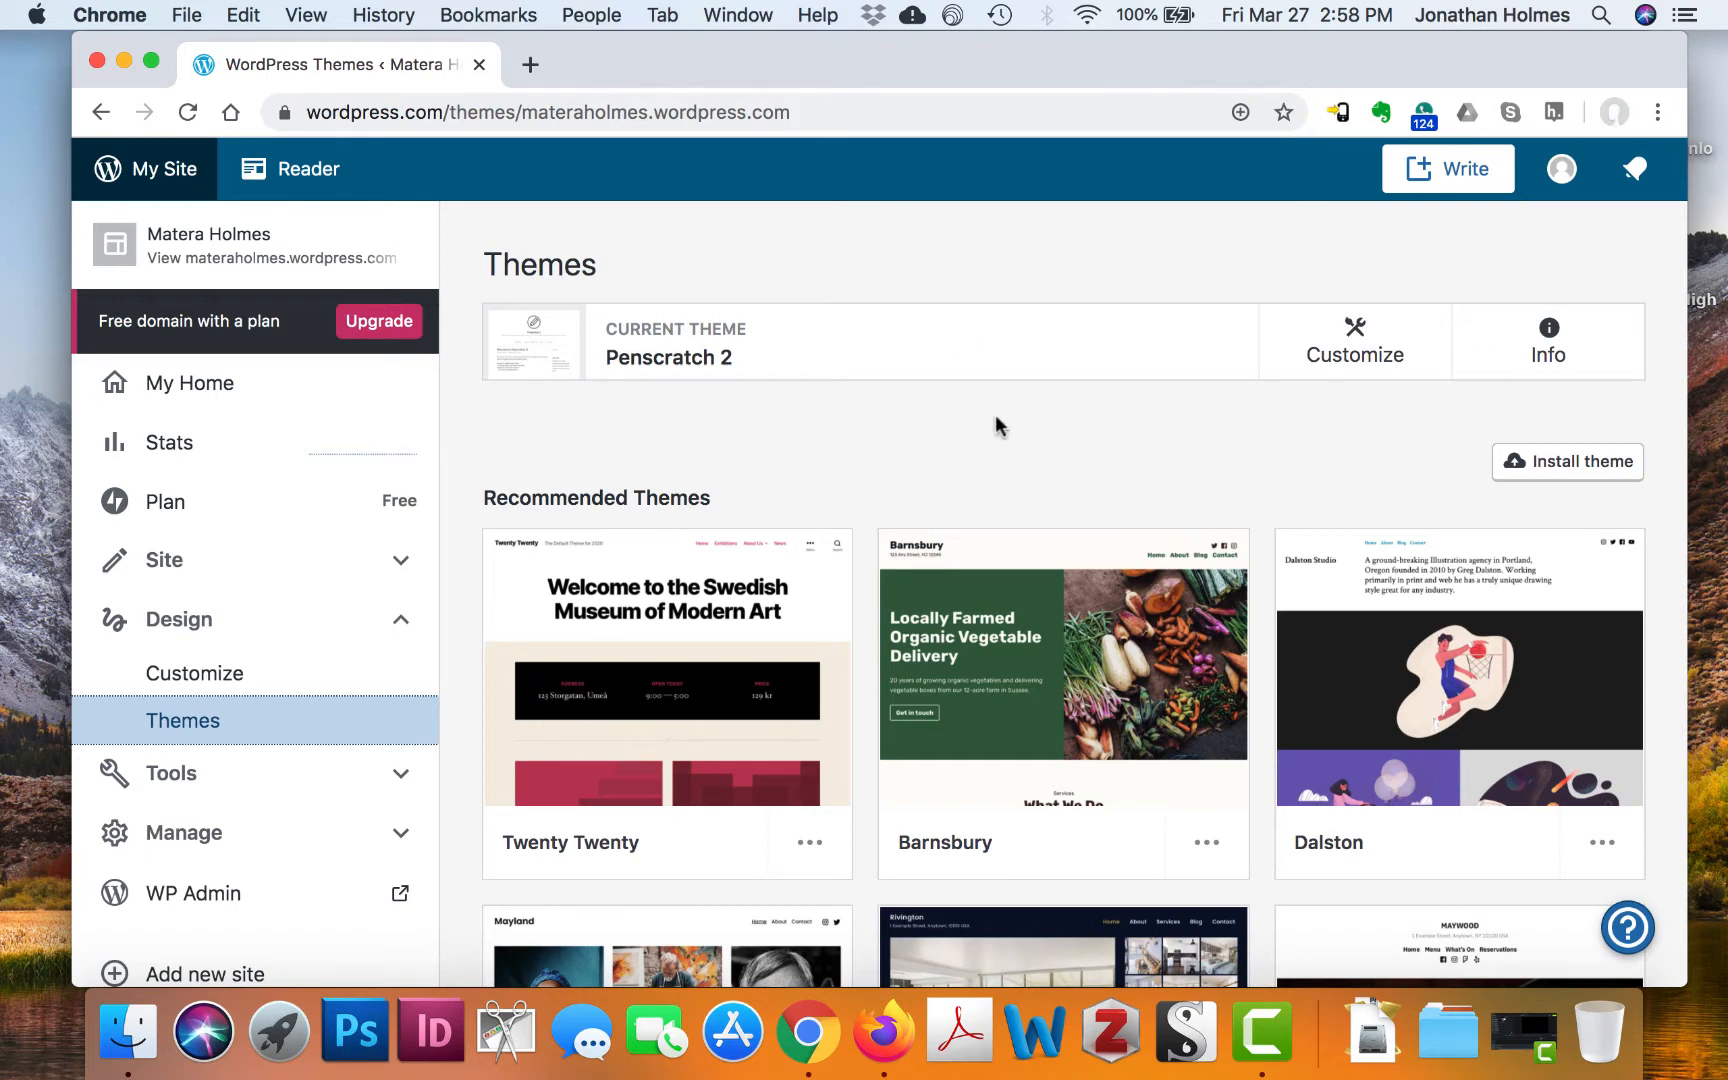
Scroll past the recommended themes and show the full theme catalogue with 'Show all themes'
{"action": "scroll", "coordinate": [912, 681], "scroll_direction": "down", "scroll_amount": 6}
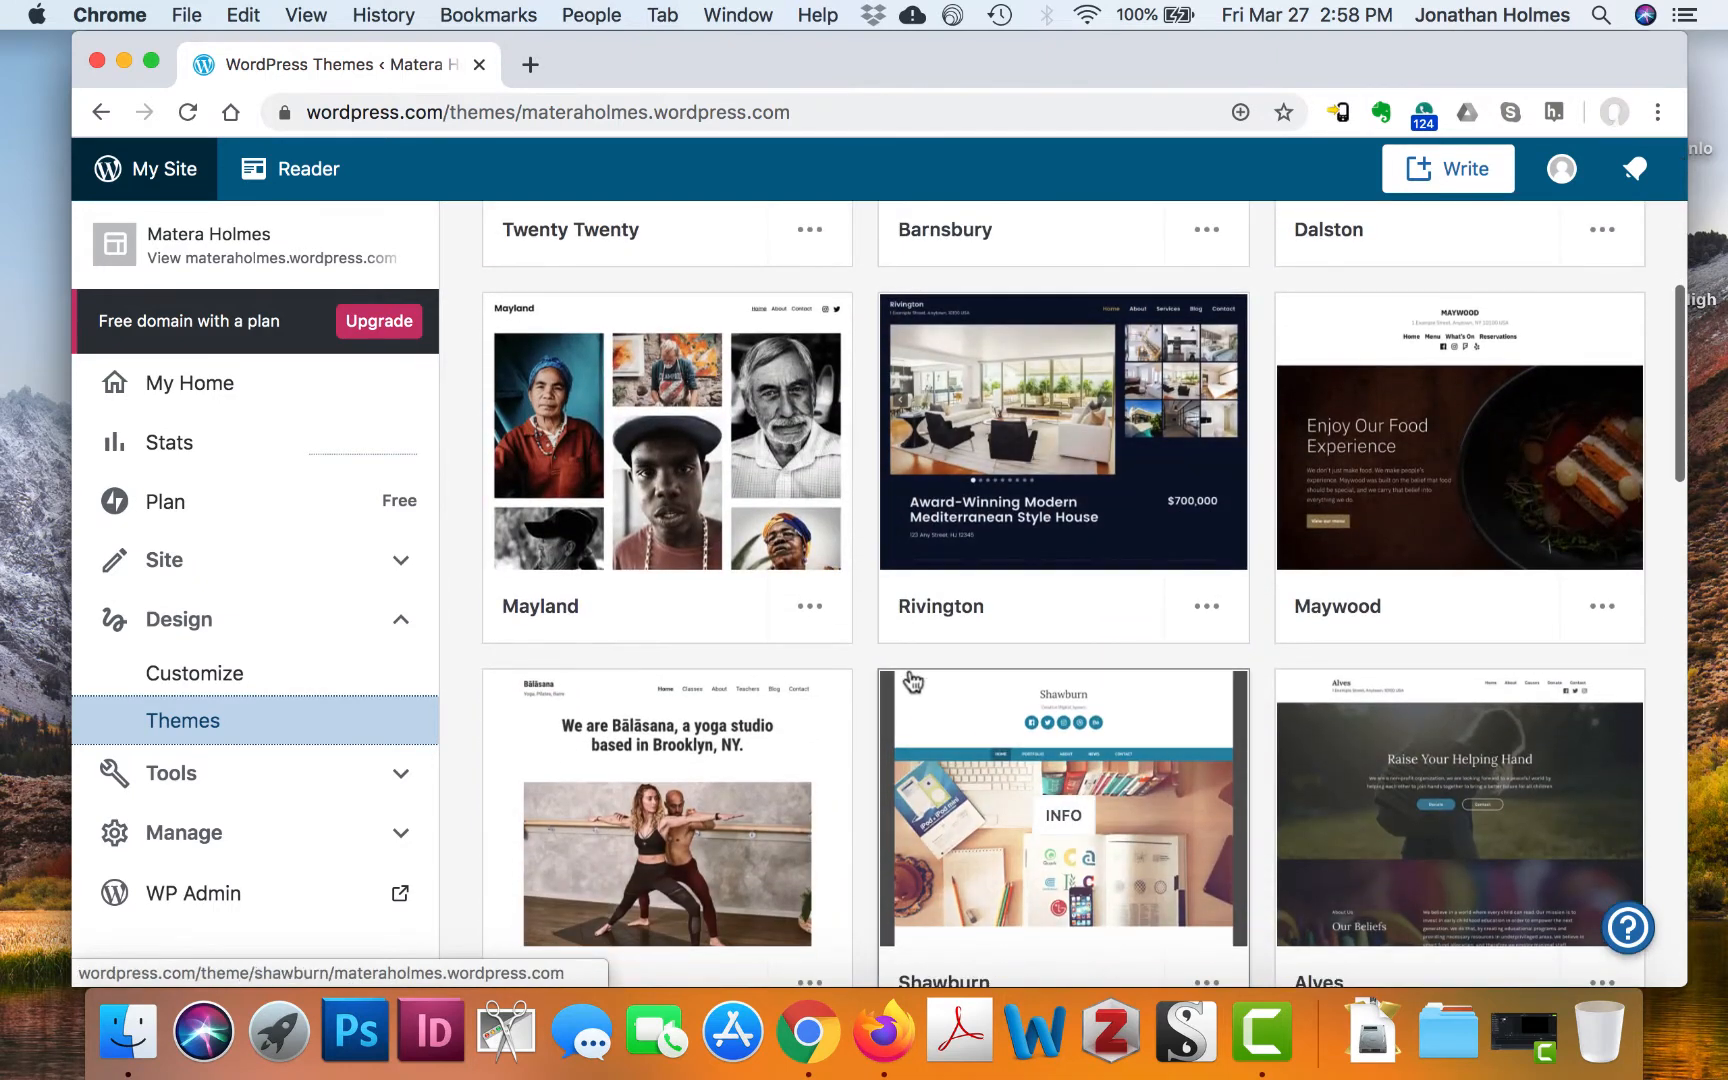
{"action": "scroll", "coordinate": [1092, 629], "scroll_direction": "down", "scroll_amount": 2}
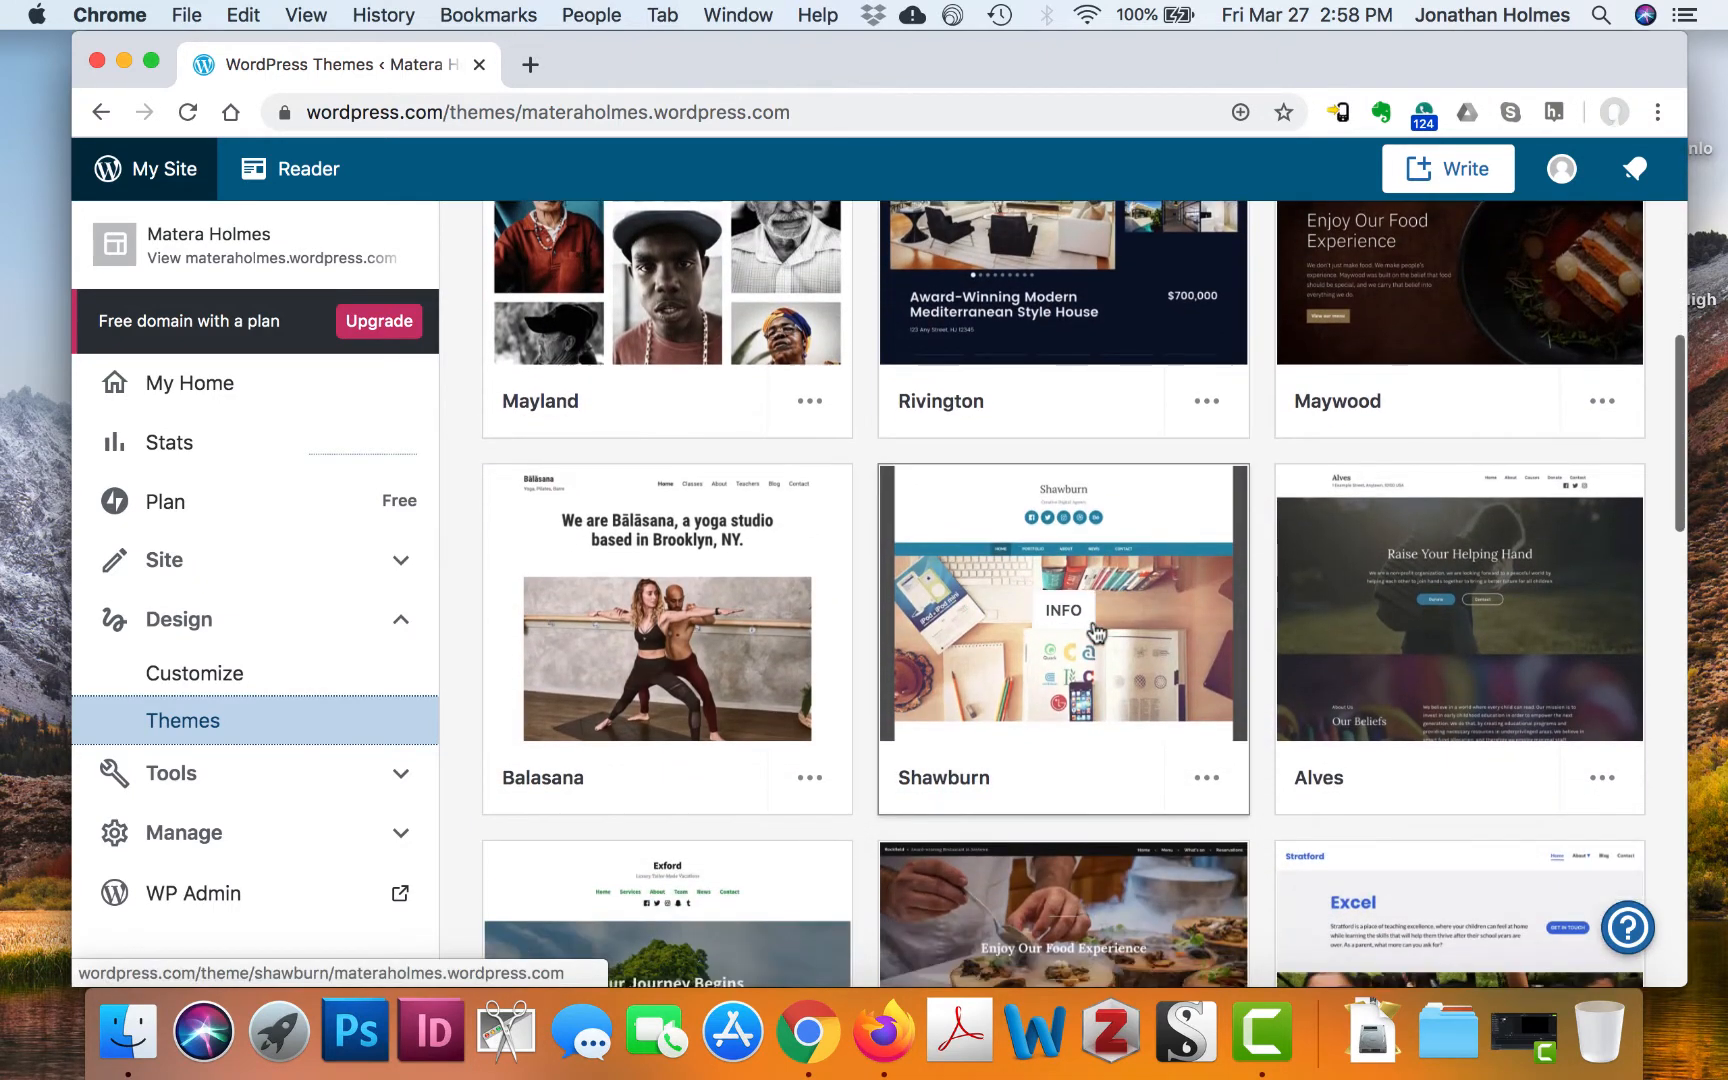
{"action": "scroll", "coordinate": [1096, 632], "scroll_direction": "down", "scroll_amount": 1}
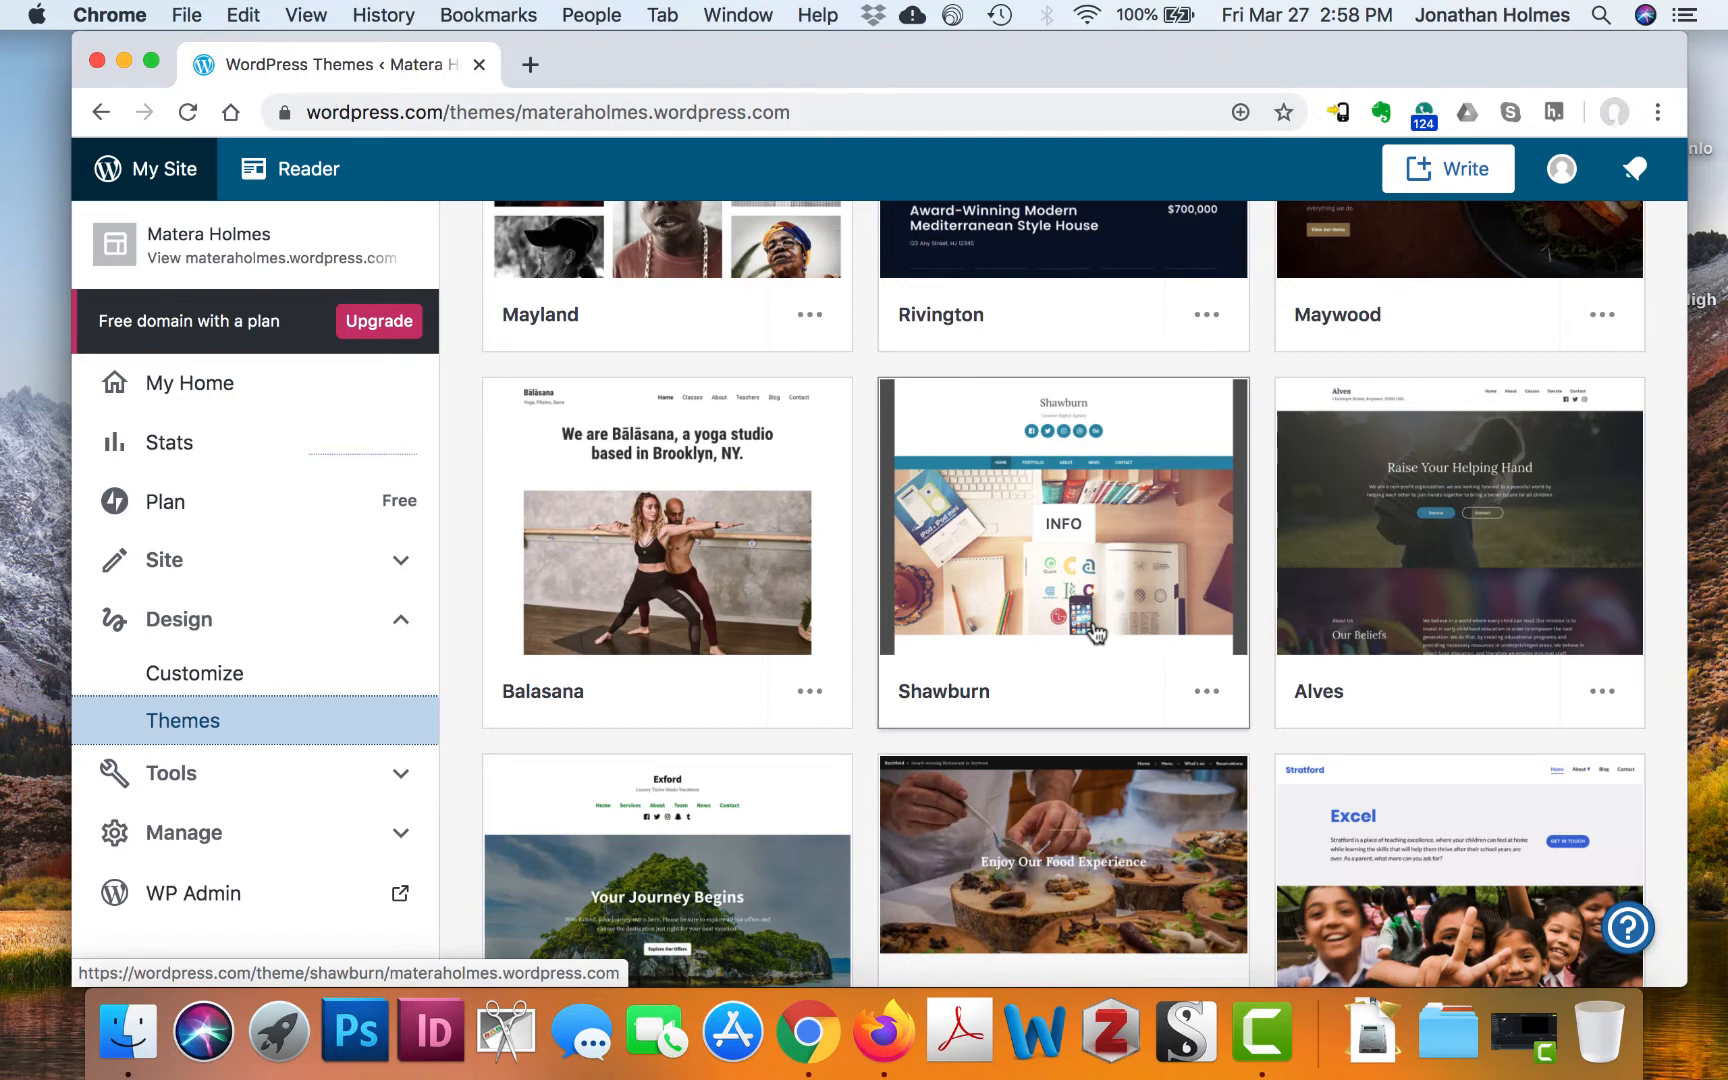
{"action": "scroll", "coordinate": [1059, 627], "scroll_direction": "down", "scroll_amount": 6}
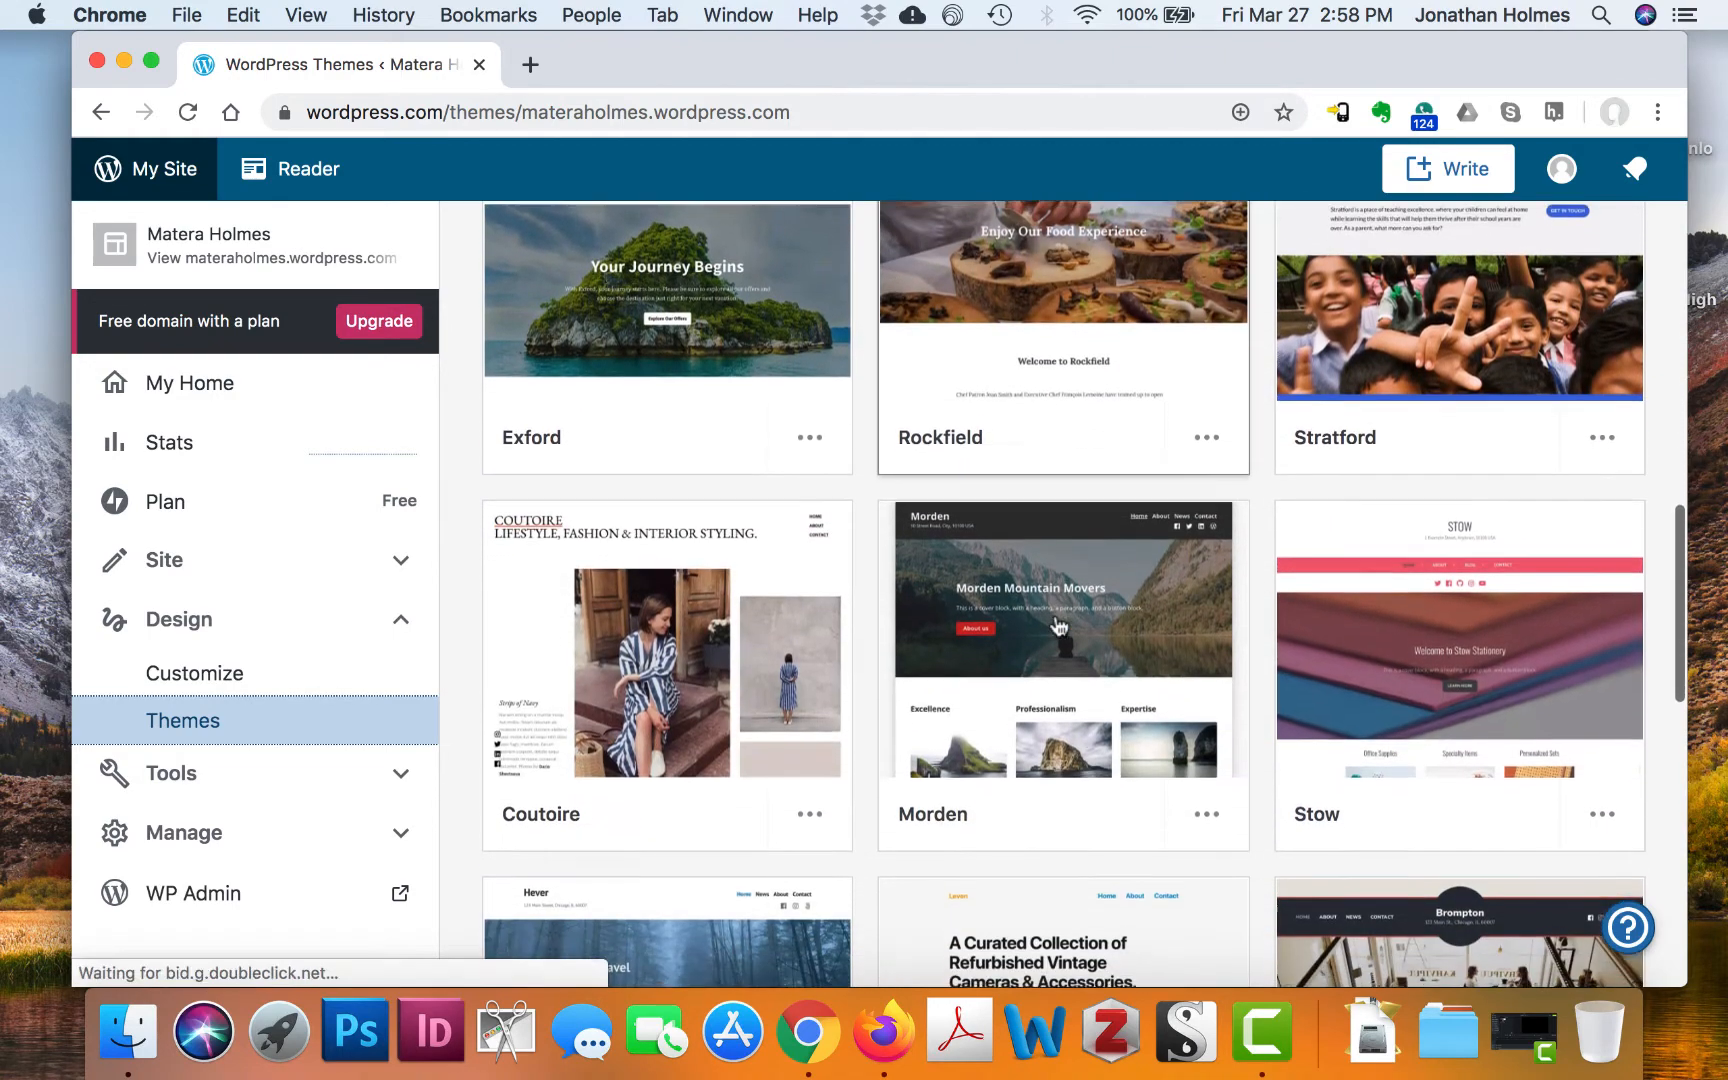
{"action": "scroll", "coordinate": [1060, 630], "scroll_direction": "up", "scroll_amount": 8}
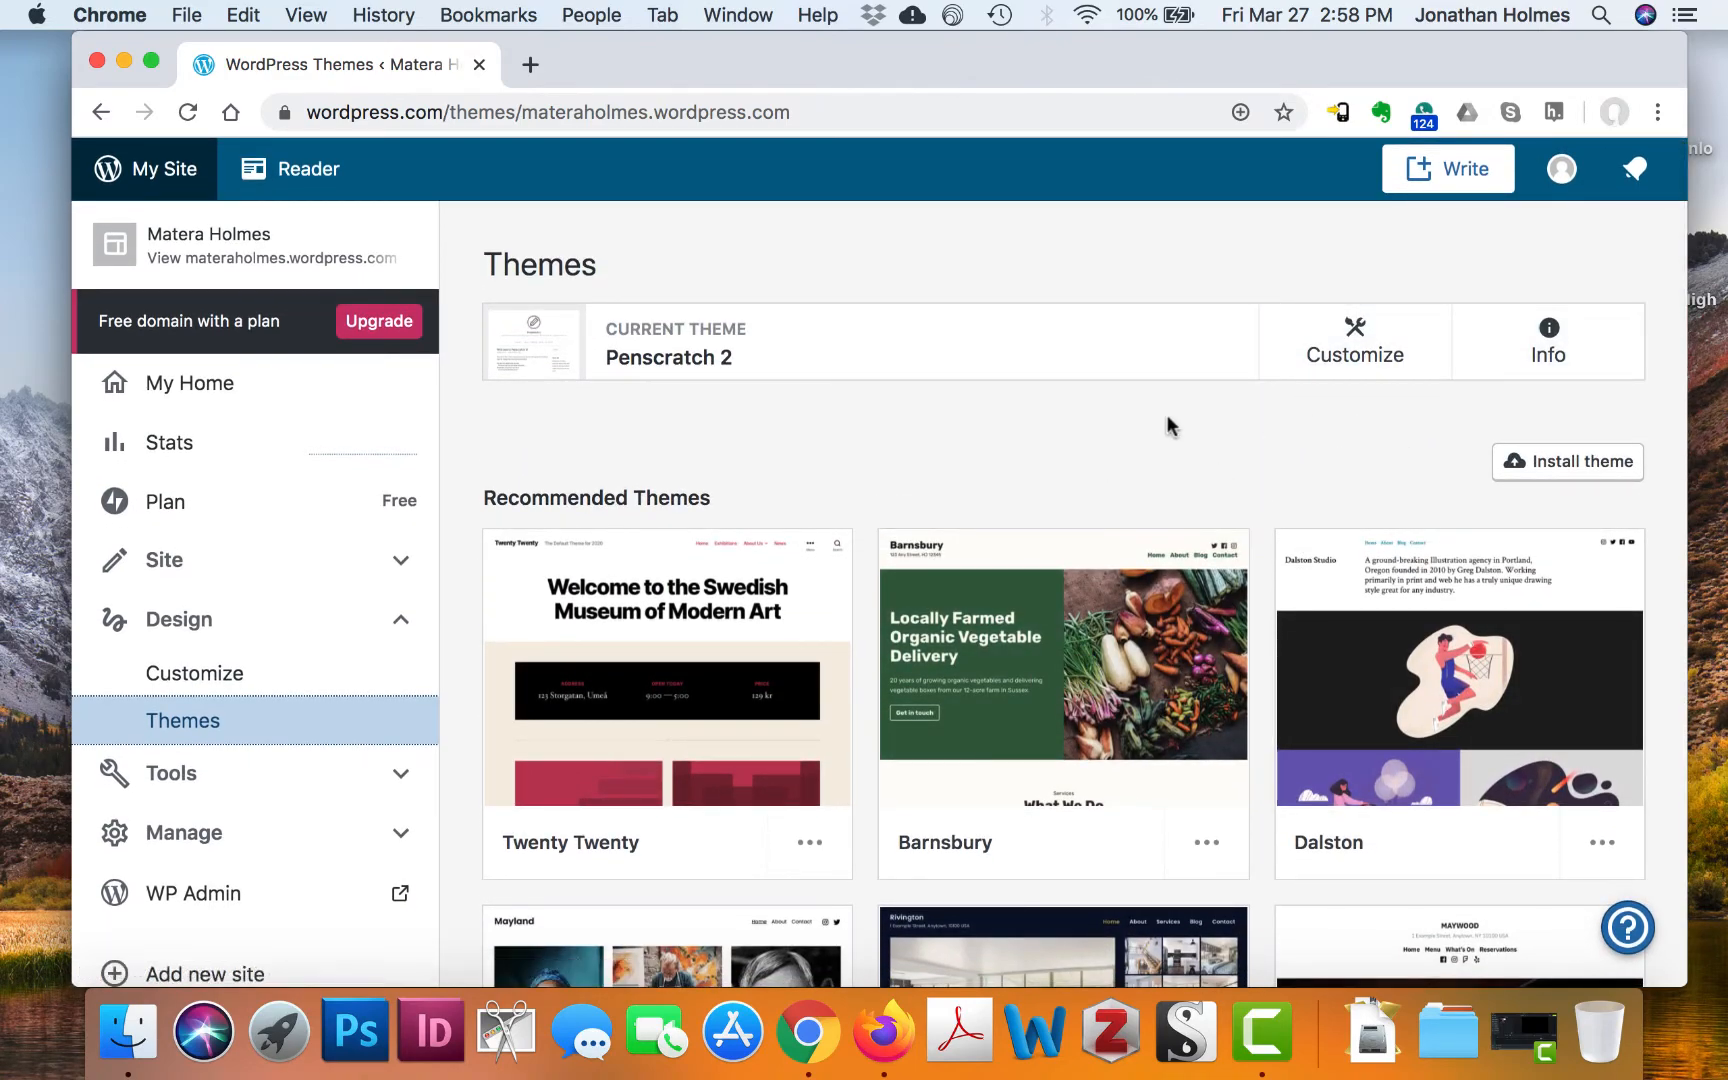
{"action": "scroll", "coordinate": [1167, 418], "scroll_direction": "down", "scroll_amount": 15}
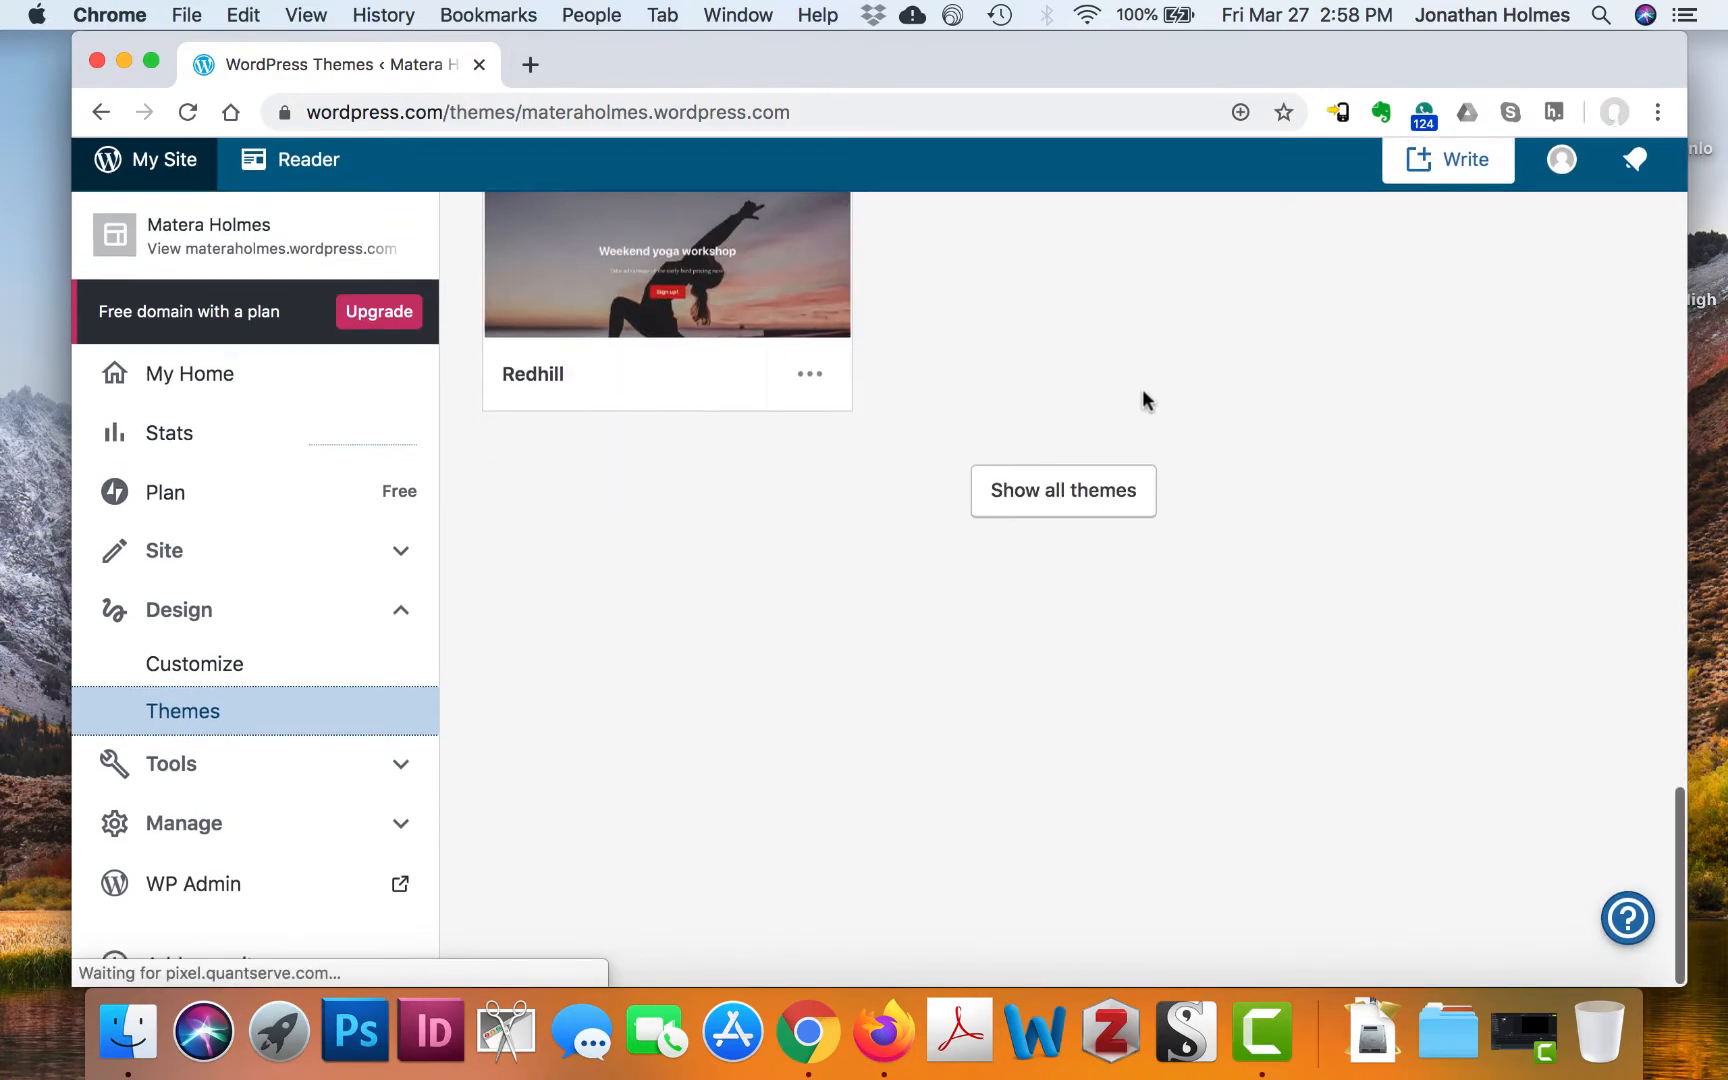
{"action": "left_click", "coordinate": [1061, 507]}
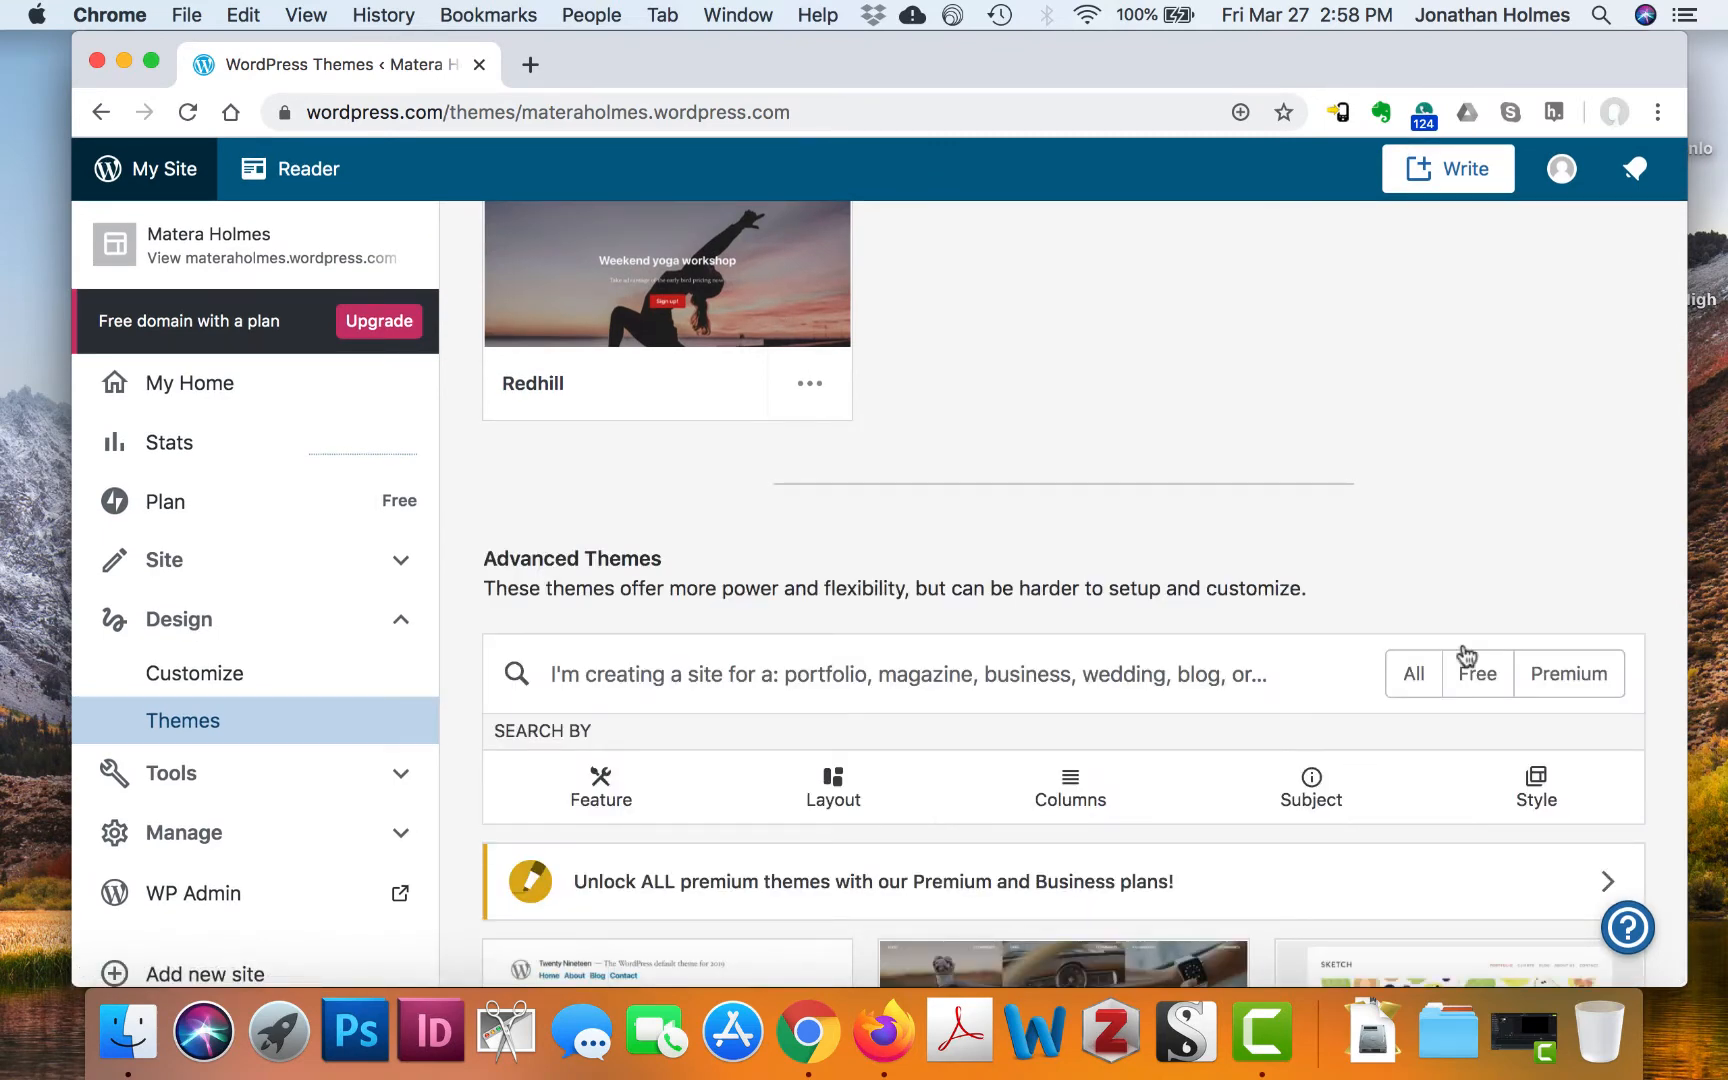
Filter the theme catalogue to Free themes and browse down the grid
{"action": "left_click", "coordinate": [1473, 677]}
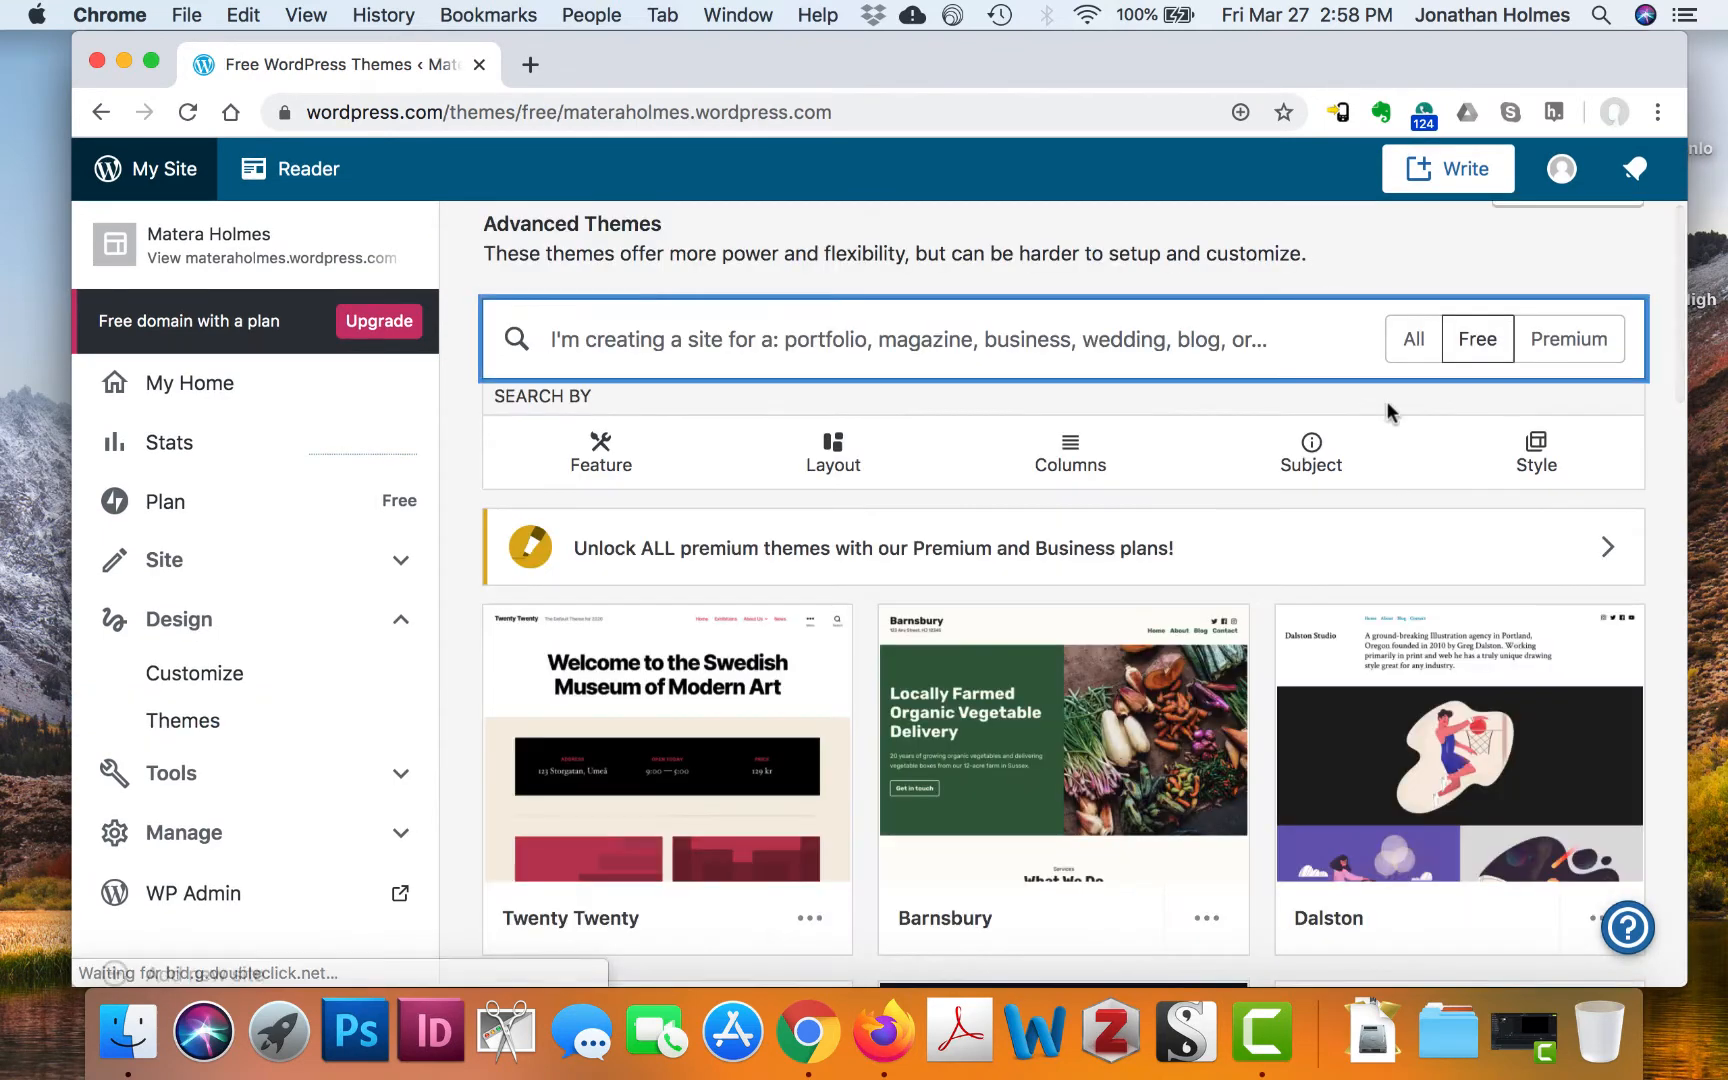
{"action": "scroll", "coordinate": [1323, 679], "scroll_direction": "down", "scroll_amount": 3}
{"action": "scroll", "coordinate": [1323, 679], "scroll_direction": "down", "scroll_amount": 5}
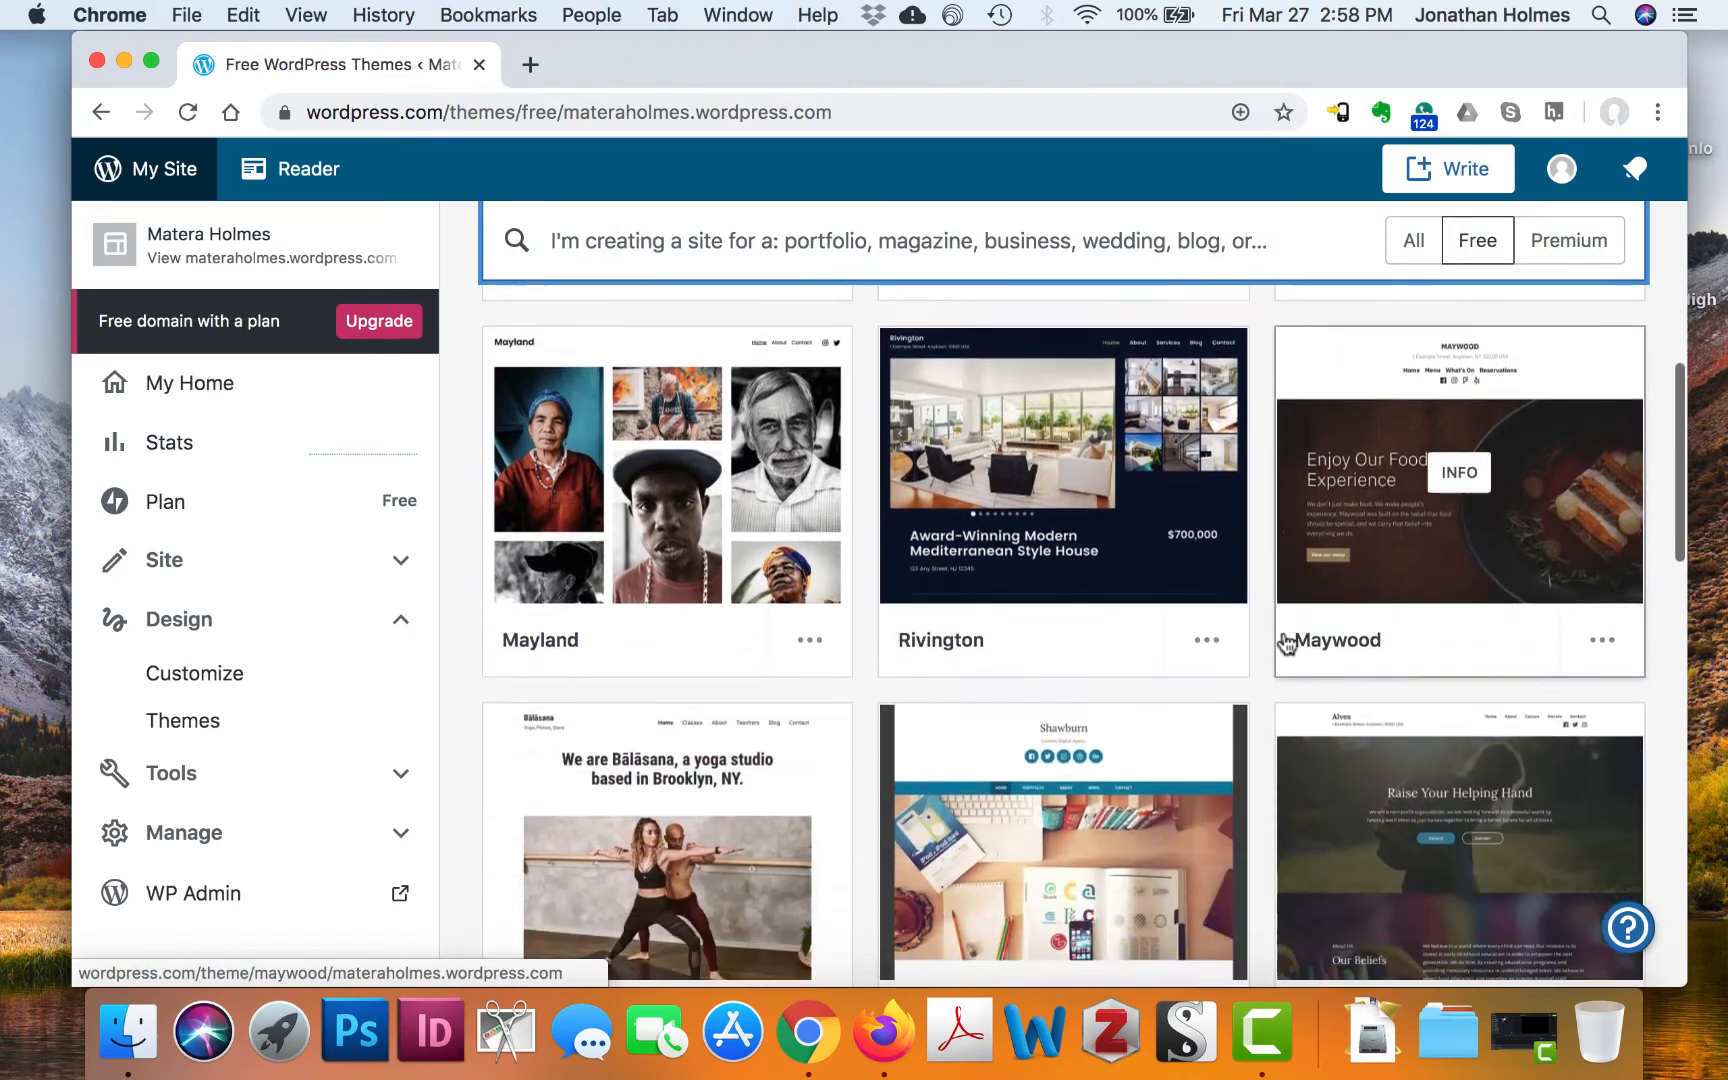
{"action": "scroll", "coordinate": [1133, 692], "scroll_direction": "down", "scroll_amount": 4}
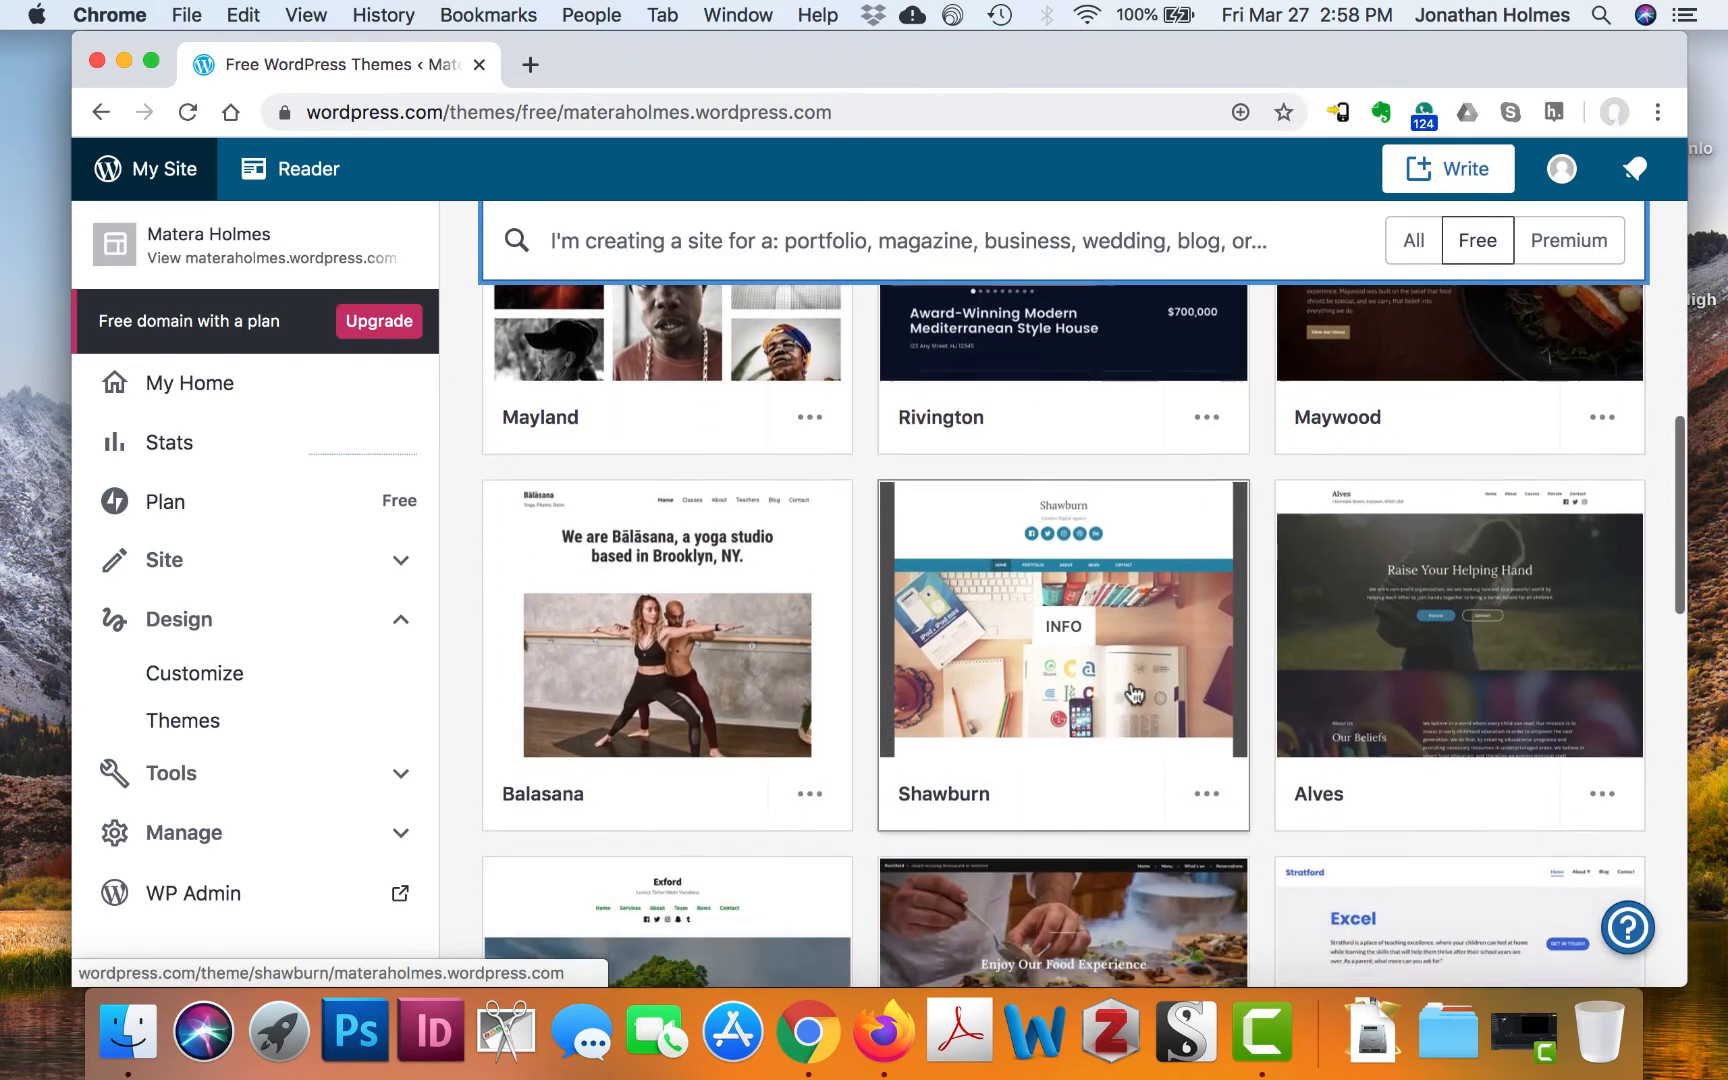
{"action": "scroll", "coordinate": [1131, 778], "scroll_direction": "down", "scroll_amount": 8}
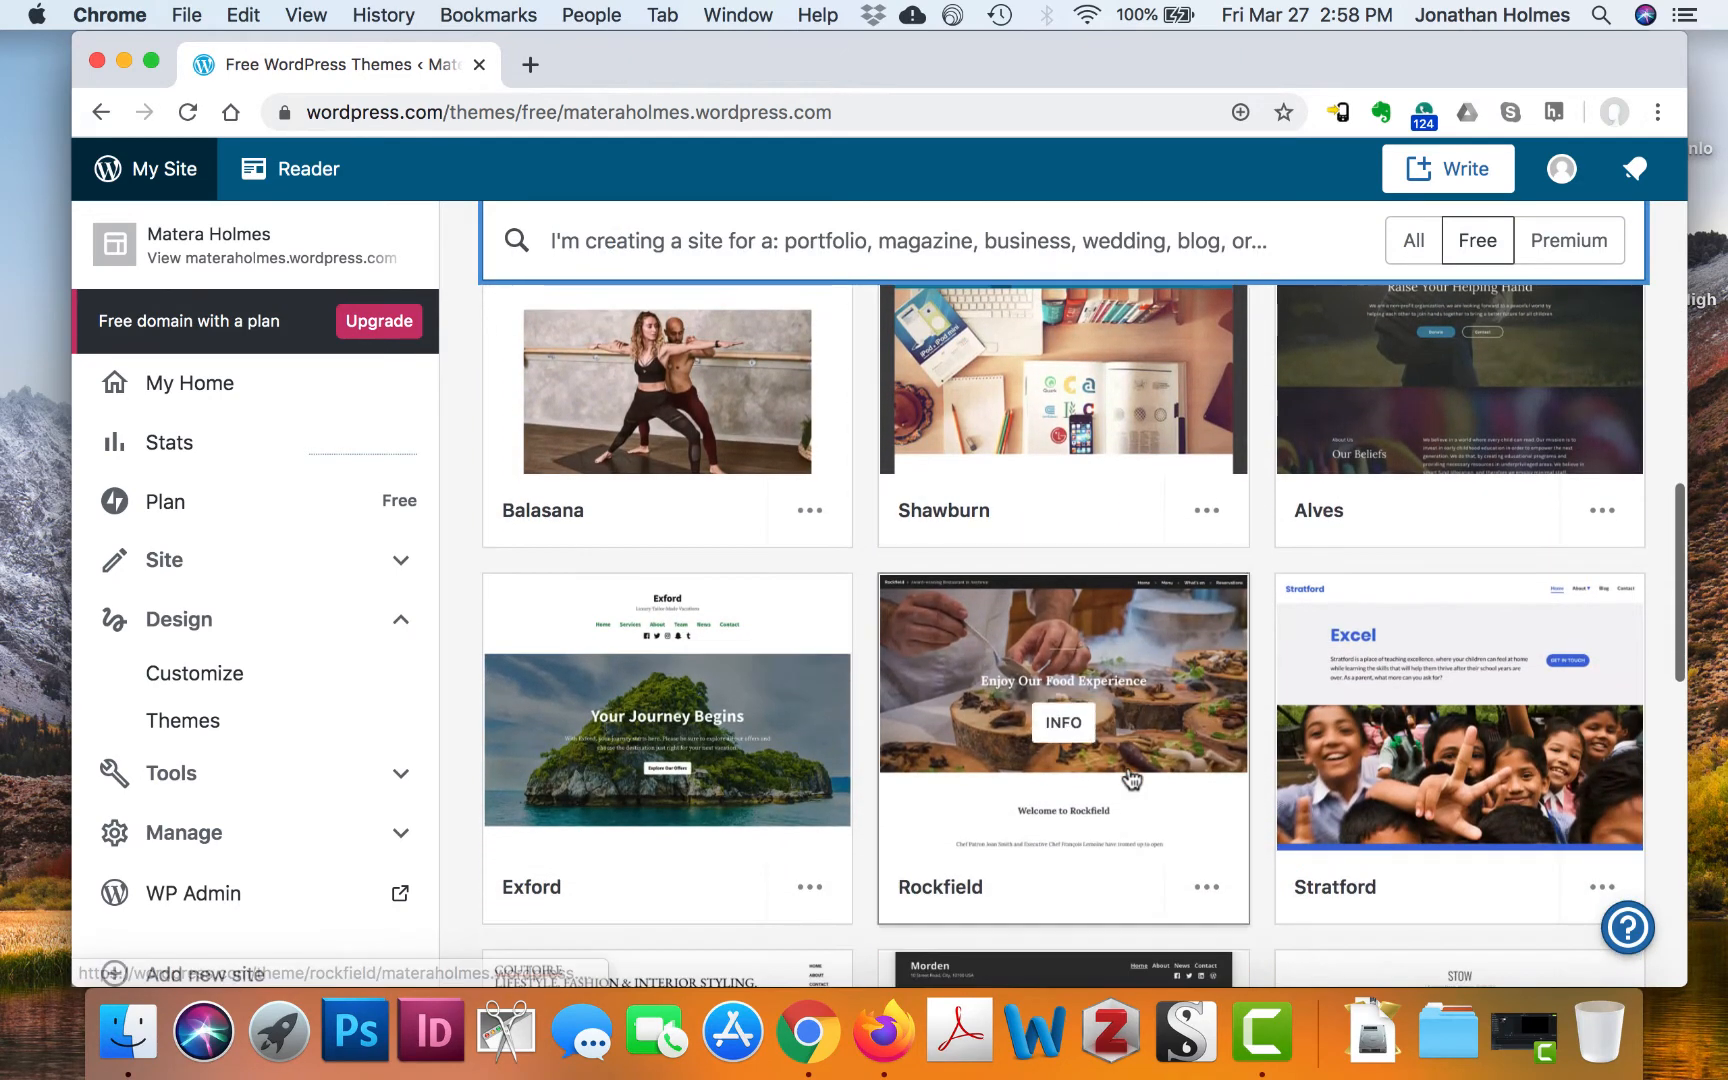
{"action": "scroll", "coordinate": [1131, 778], "scroll_direction": "down", "scroll_amount": 4}
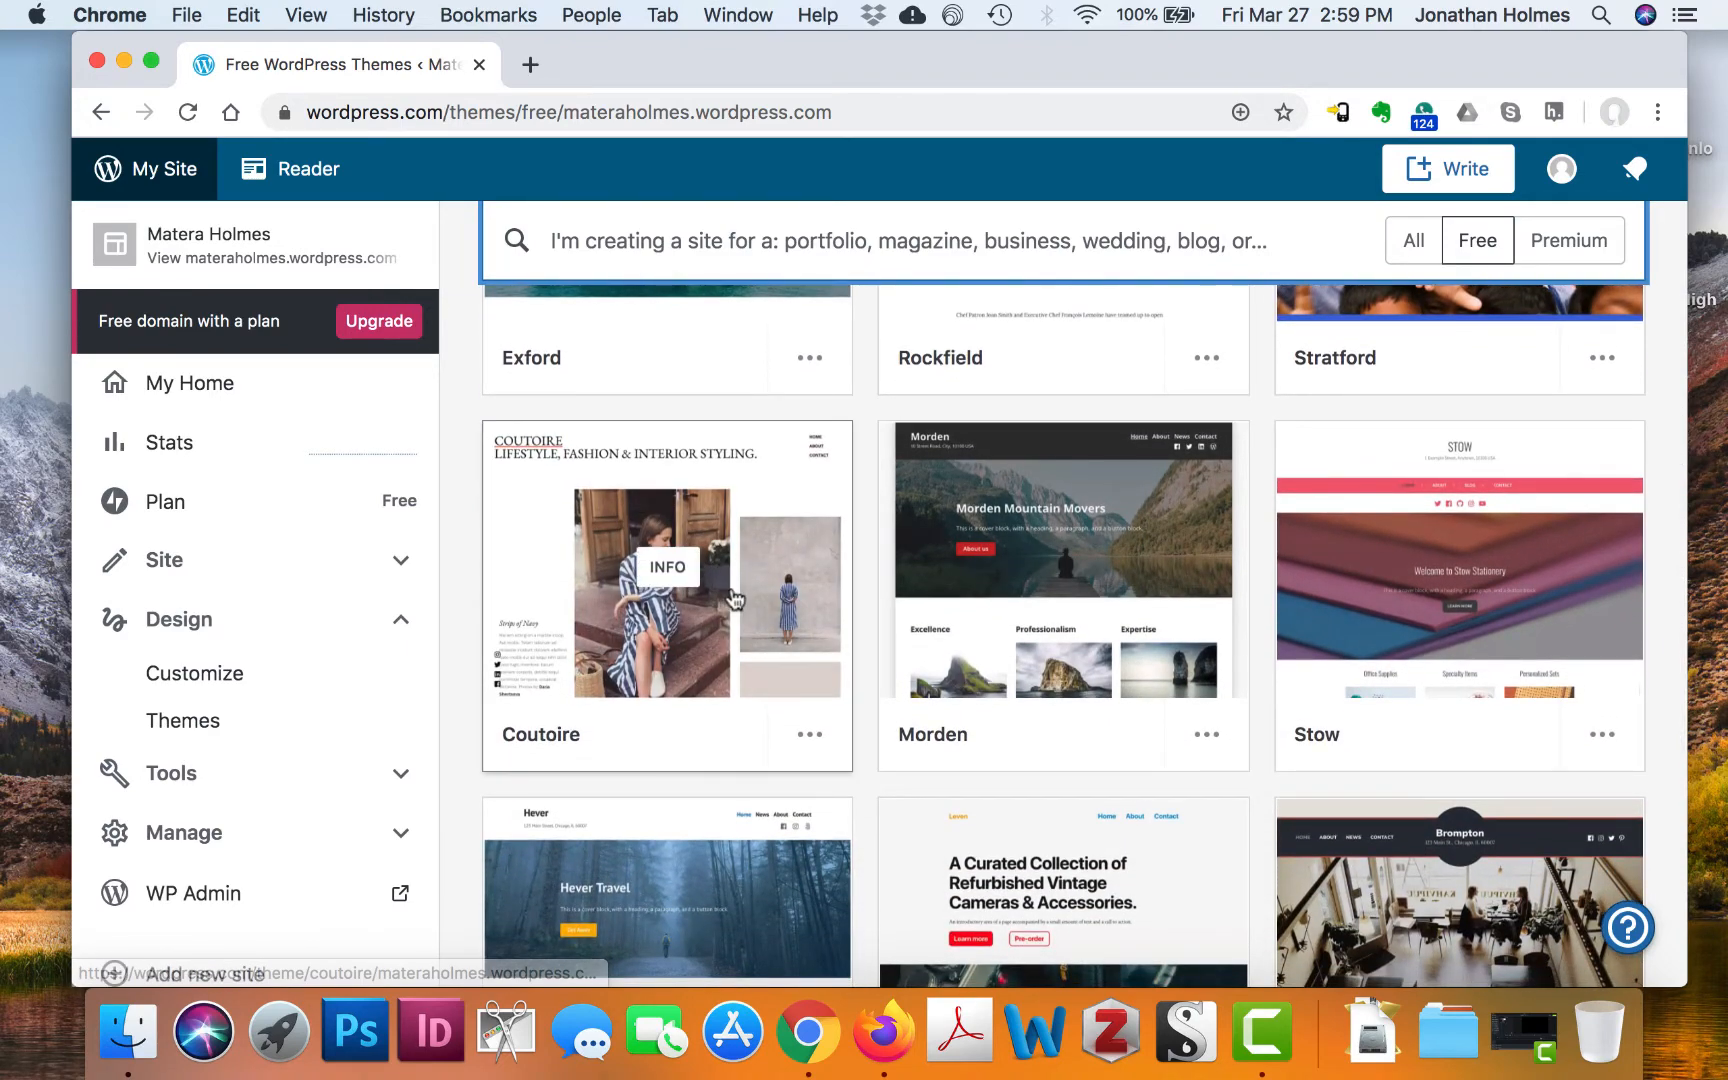
{"action": "scroll", "coordinate": [1014, 656], "scroll_direction": "down", "scroll_amount": 5}
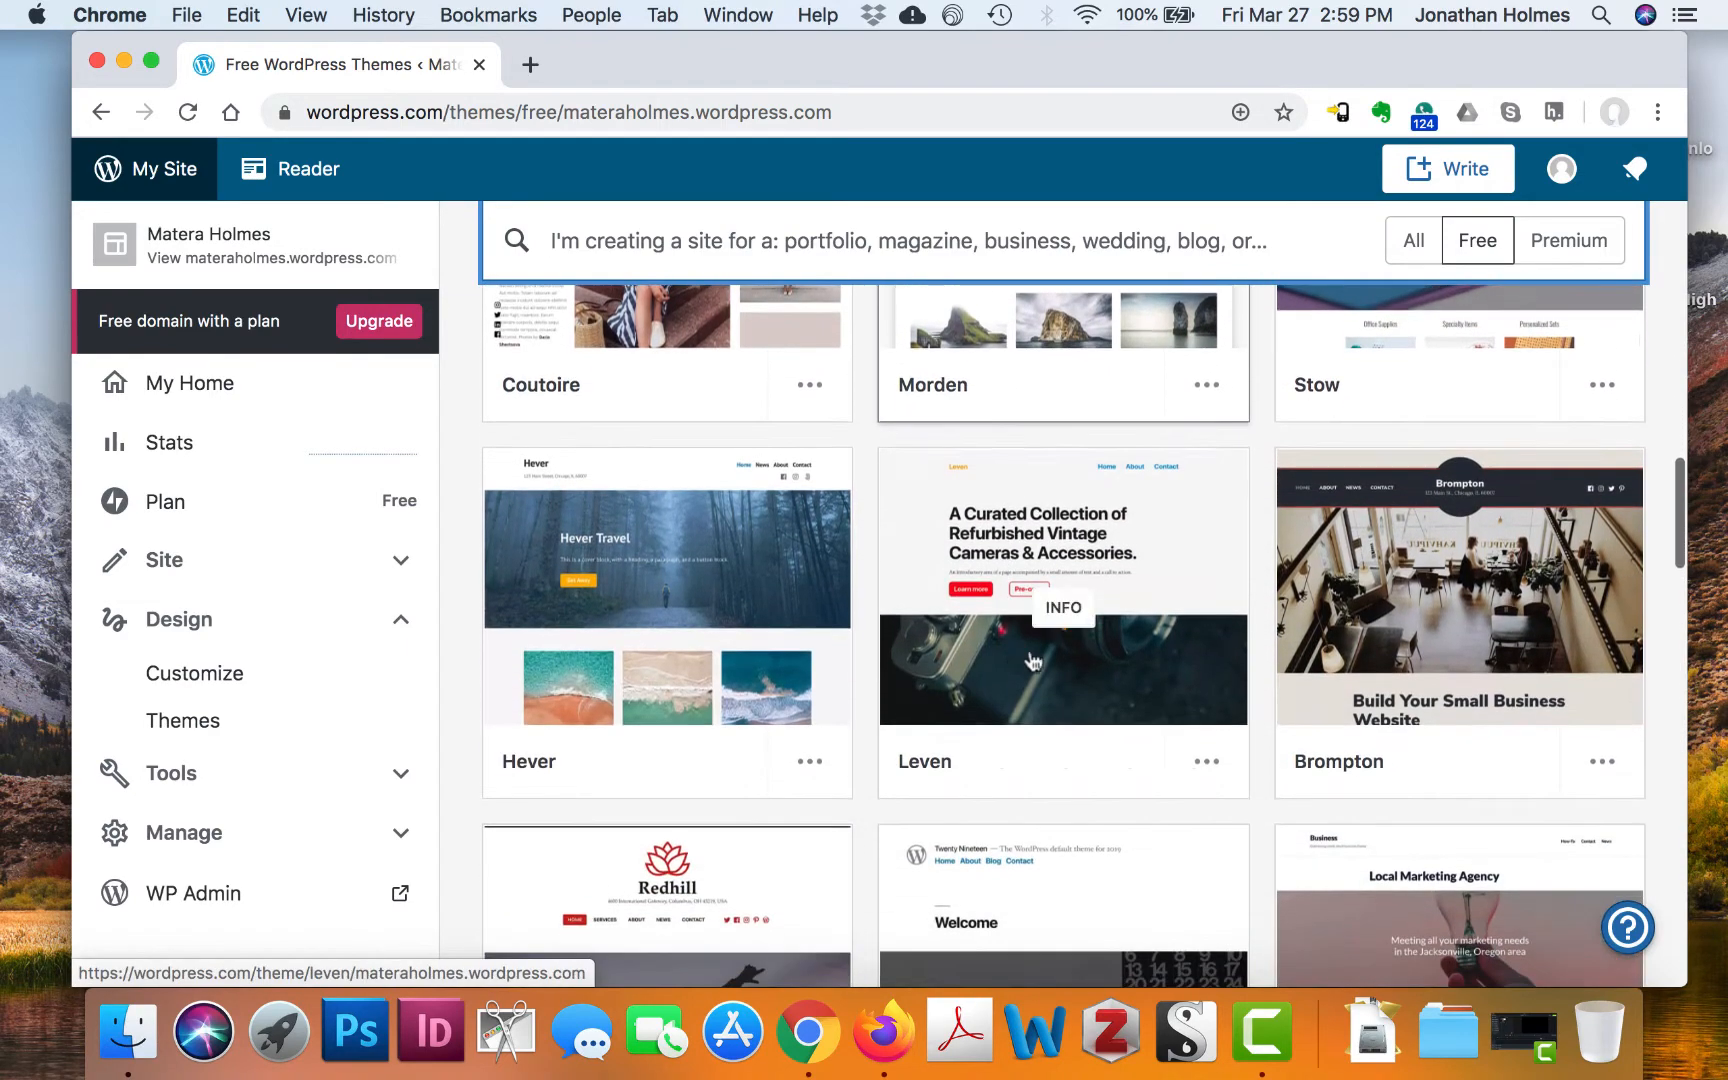
{"action": "scroll", "coordinate": [1075, 635], "scroll_direction": "down", "scroll_amount": 4}
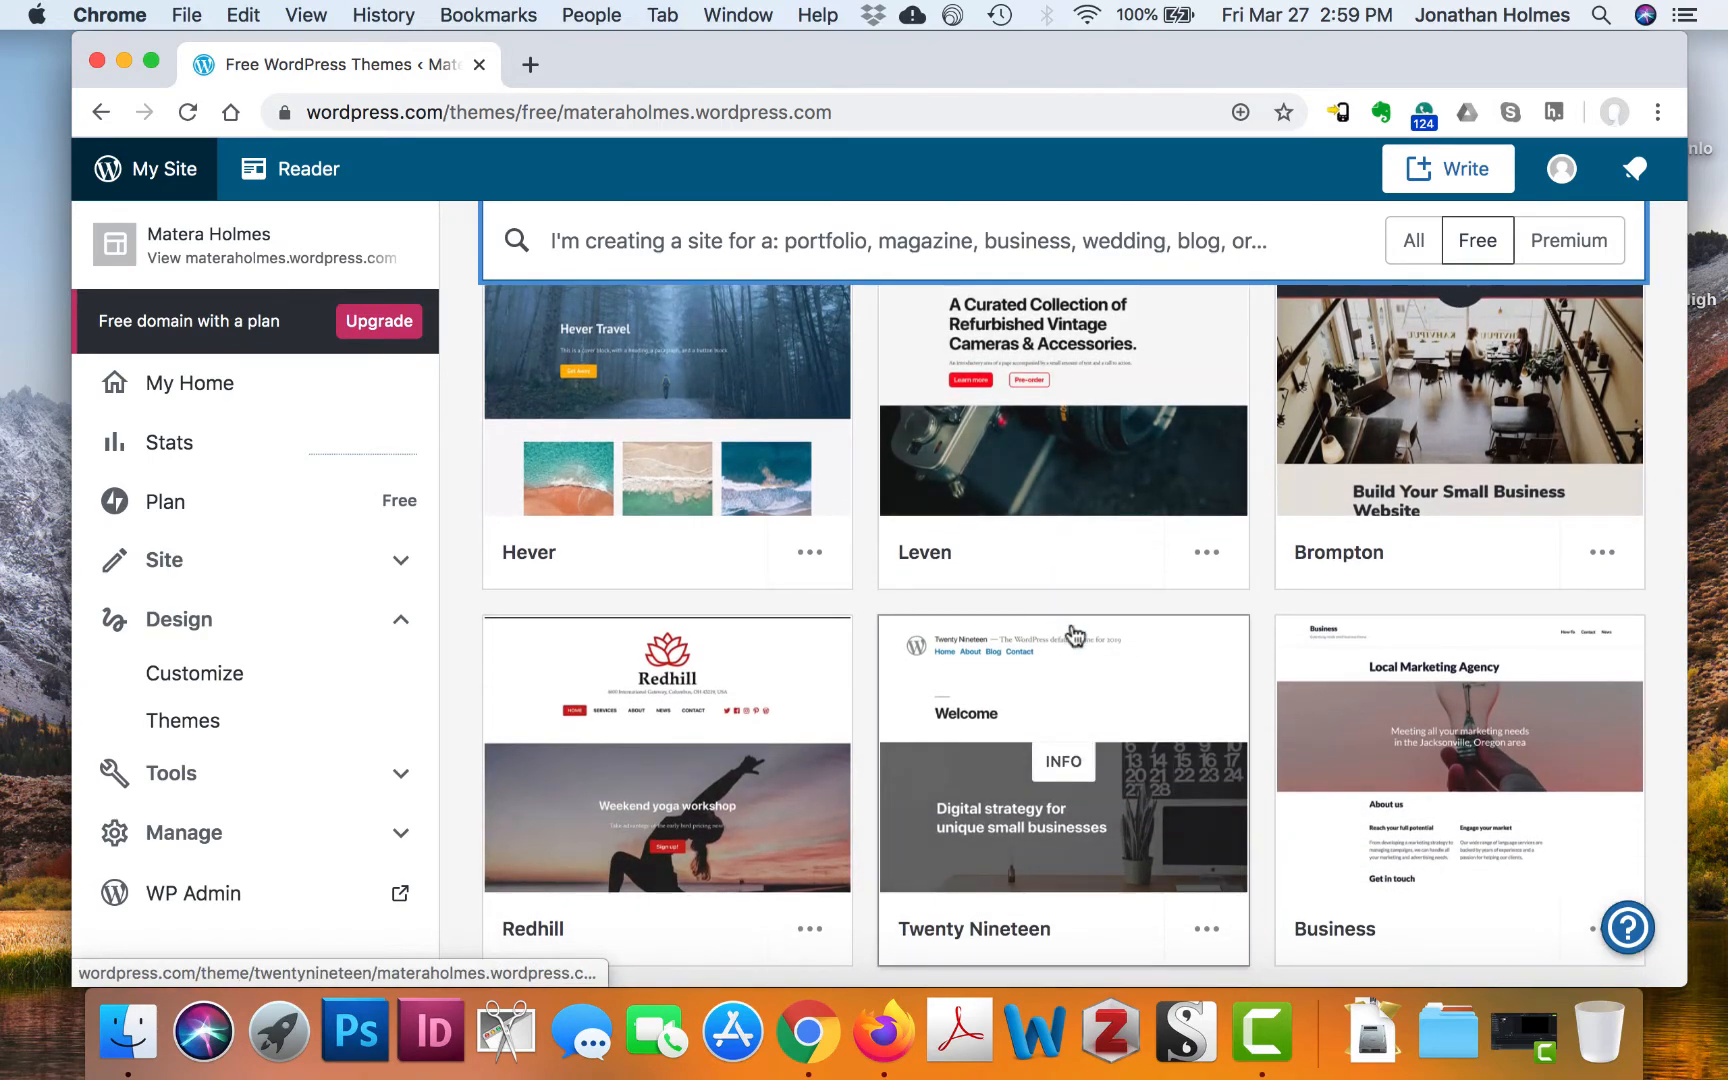
{"action": "scroll", "coordinate": [1080, 637], "scroll_direction": "down", "scroll_amount": 10}
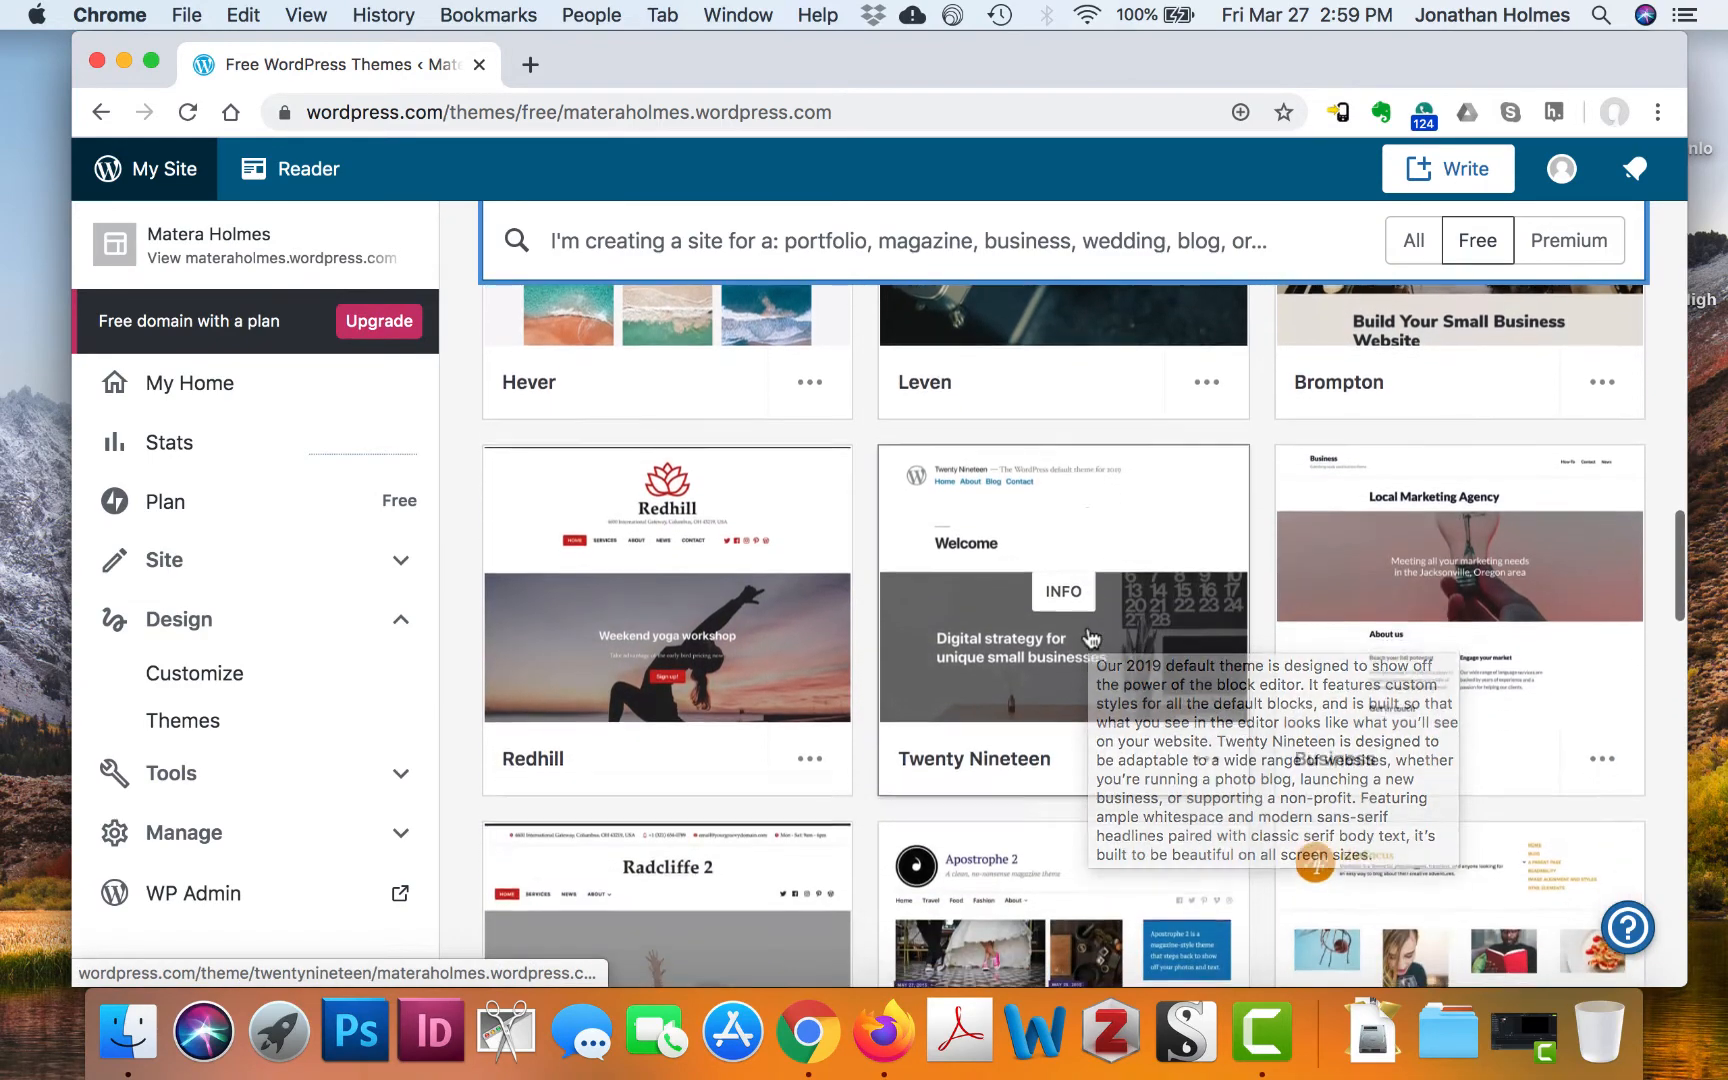
{"action": "scroll", "coordinate": [1091, 638], "scroll_direction": "down", "scroll_amount": 1}
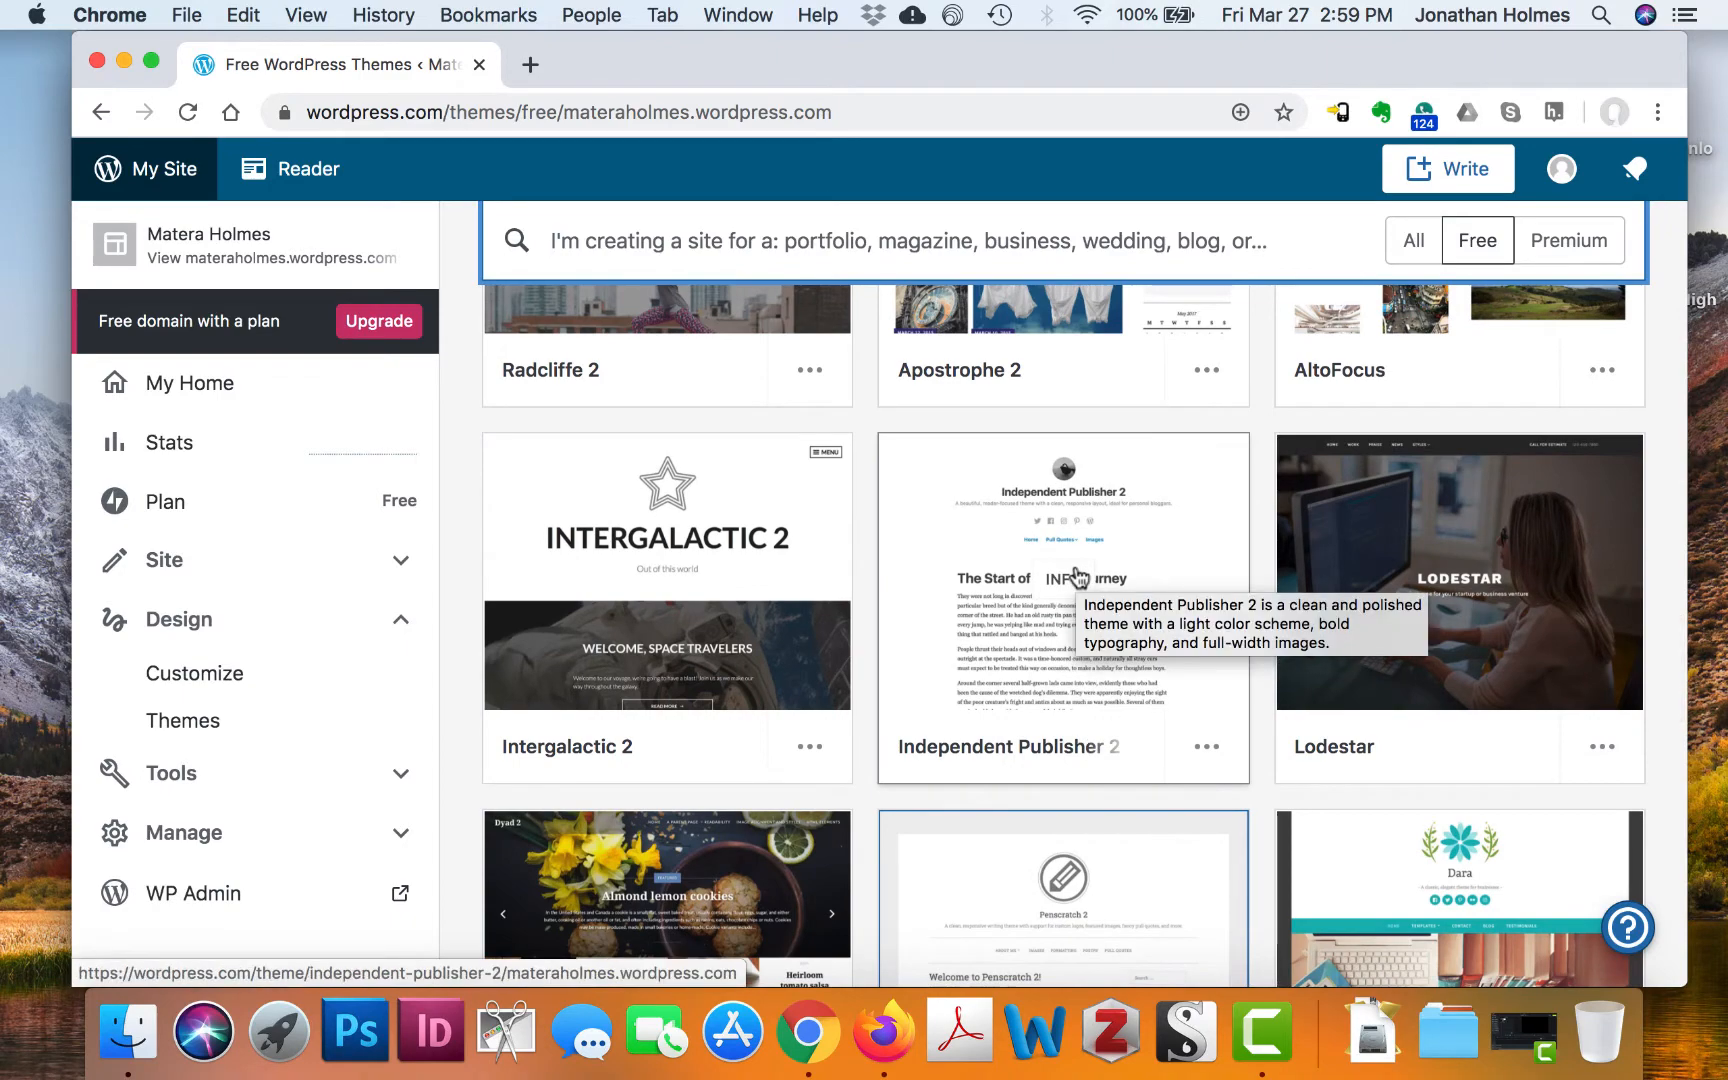
{"action": "scroll", "coordinate": [1068, 596], "scroll_direction": "down", "scroll_amount": 2}
{"action": "scroll", "coordinate": [1068, 596], "scroll_direction": "down", "scroll_amount": 12}
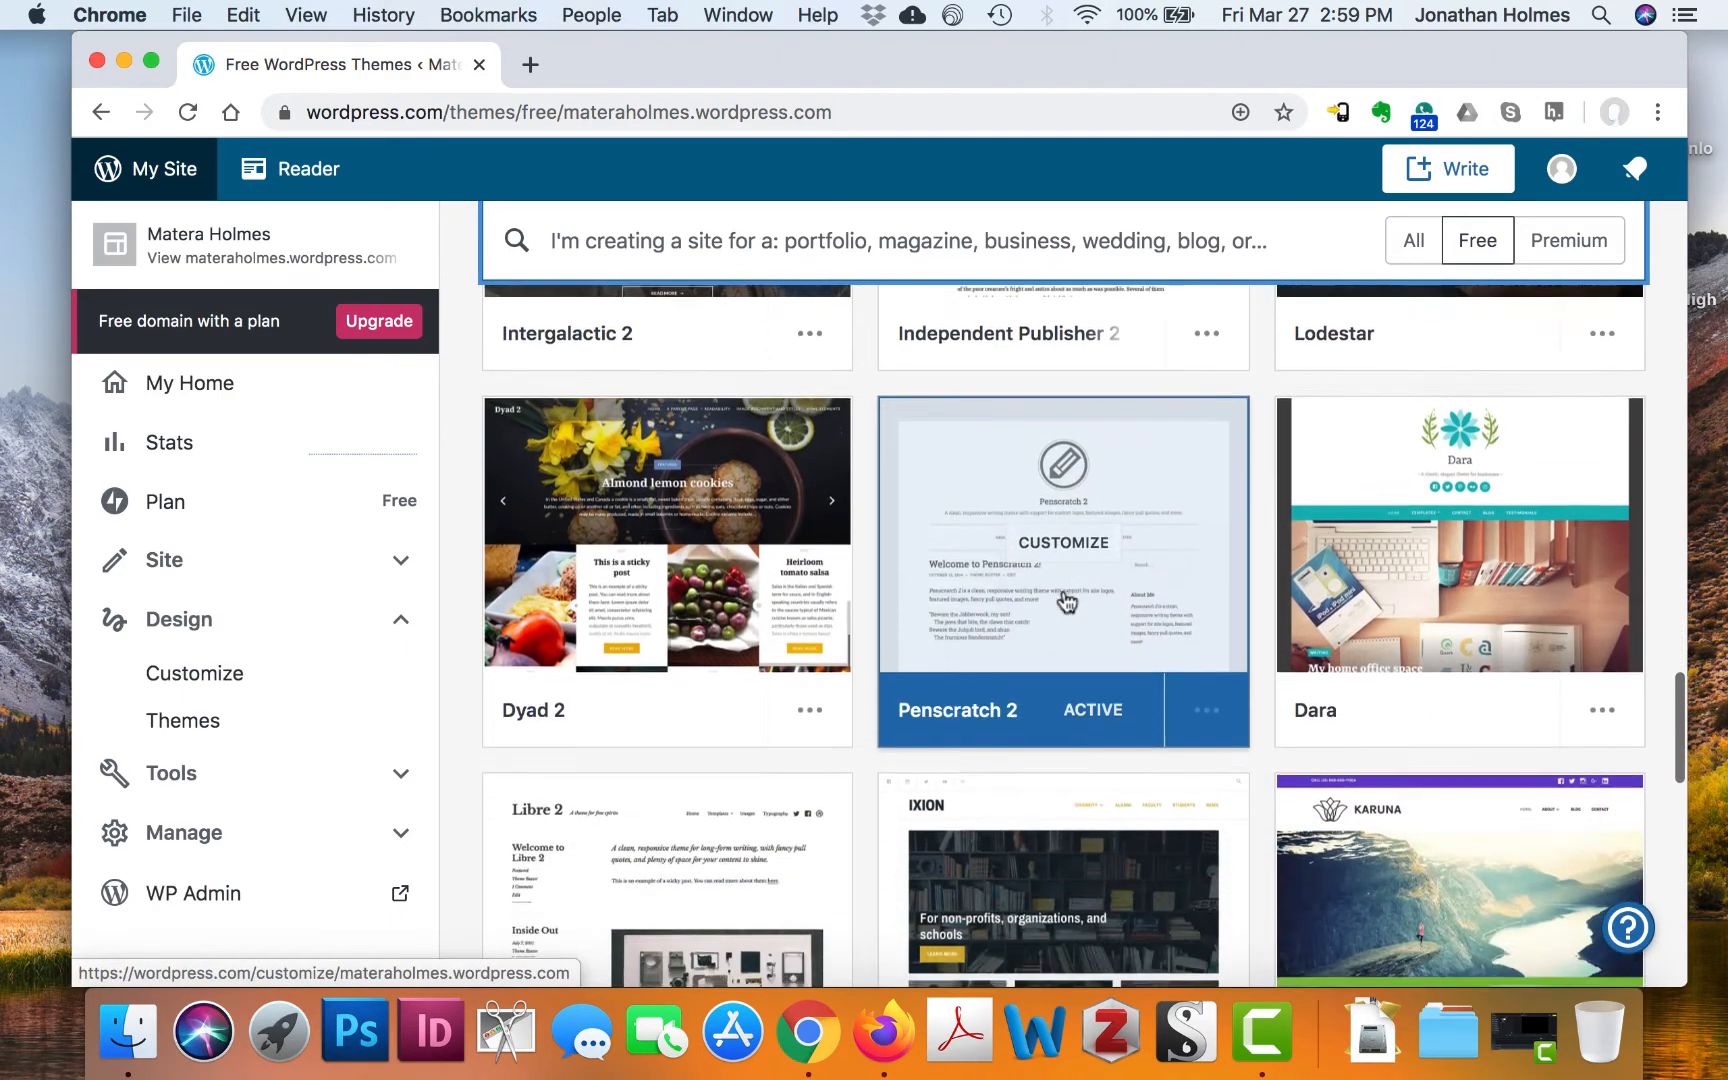
{"action": "scroll", "coordinate": [1064, 635], "scroll_direction": "down", "scroll_amount": 1}
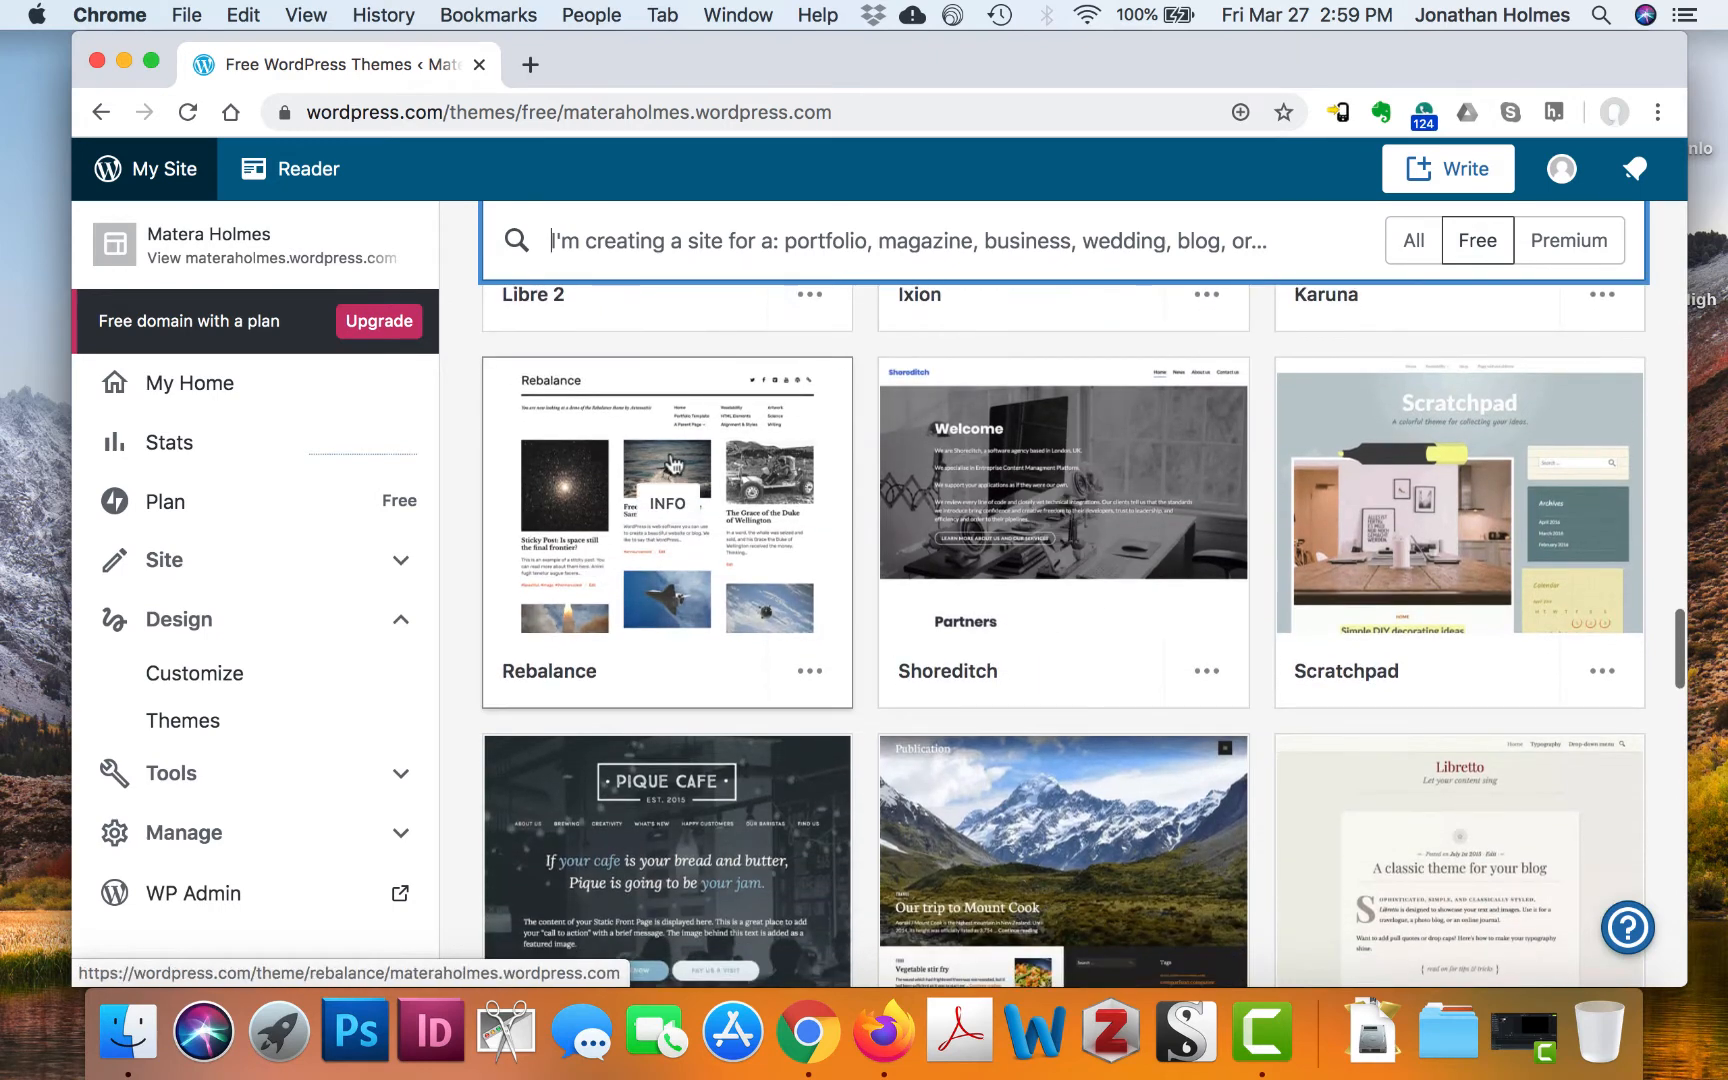
Keep browsing the free themes, returning to Twenty Twenty, Barnsbury and Dalston at the top
{"action": "mouse_move", "coordinate": [736, 605]}
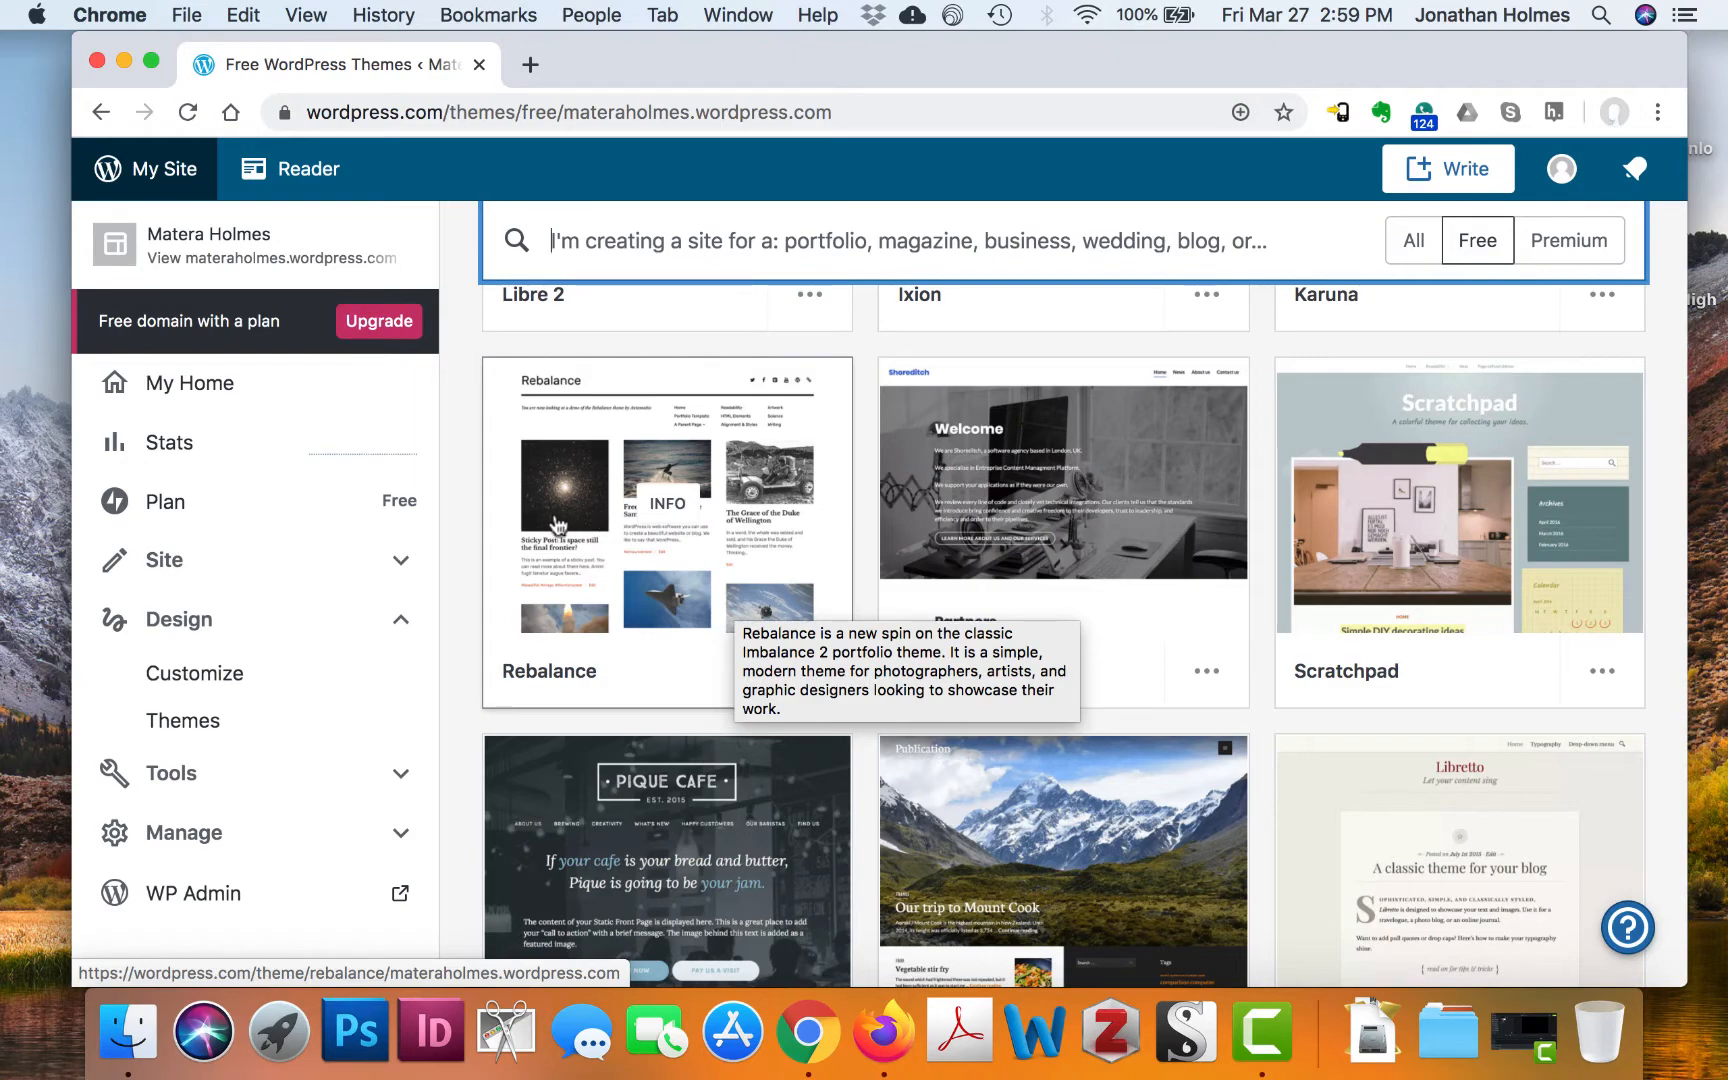
{"action": "mouse_move", "coordinate": [1146, 620]}
{"action": "scroll", "coordinate": [1146, 620], "scroll_direction": "down", "scroll_amount": 5}
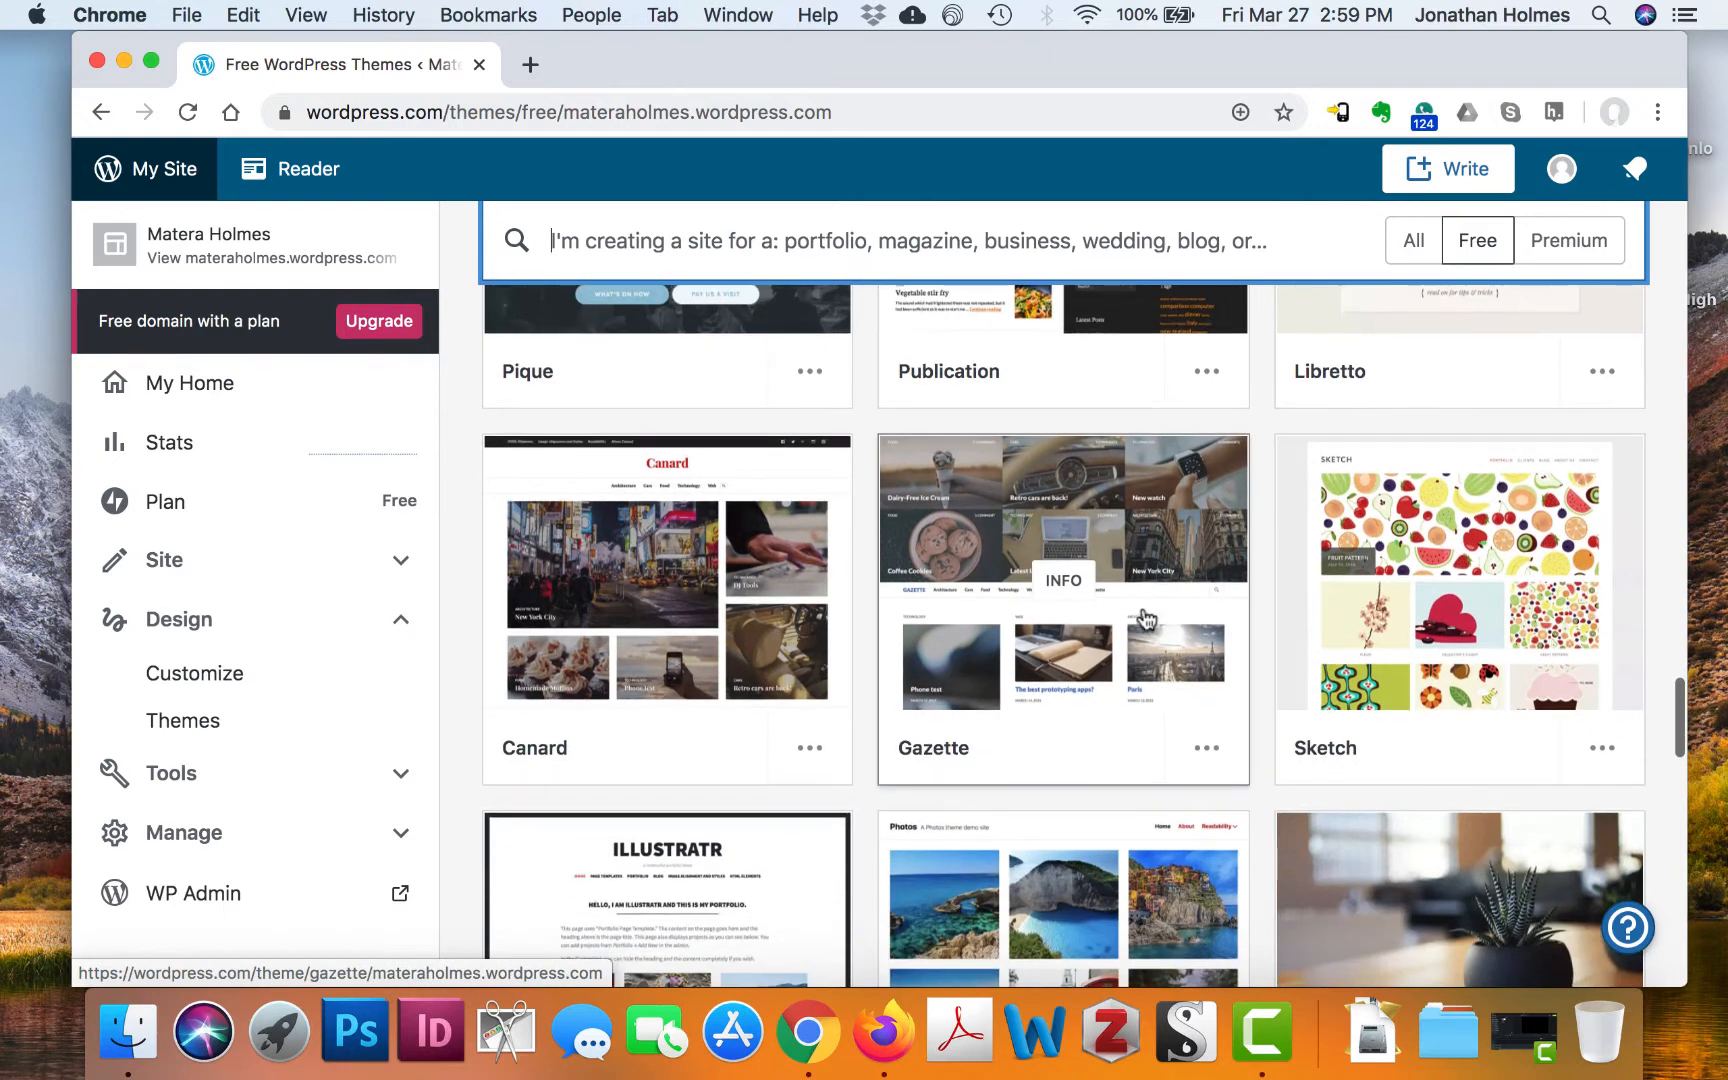
{"action": "mouse_move", "coordinate": [699, 641]}
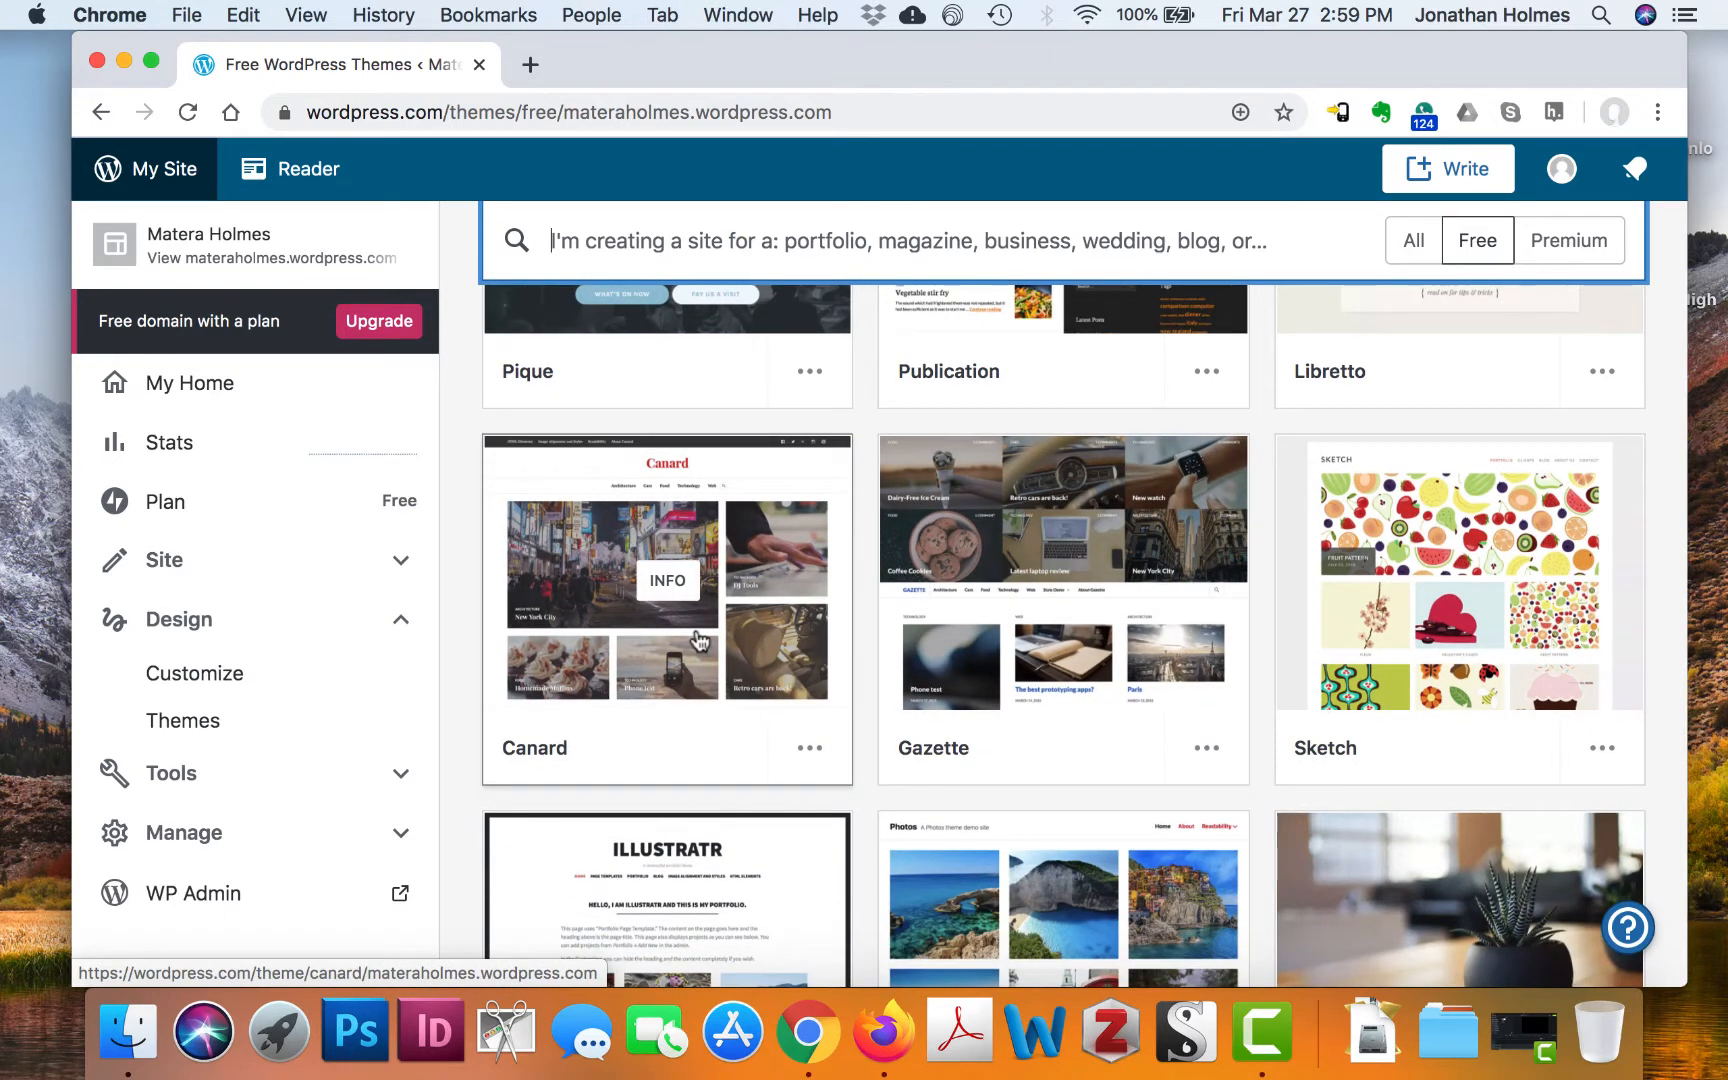
{"action": "scroll", "coordinate": [1014, 640], "scroll_direction": "down", "scroll_amount": 2}
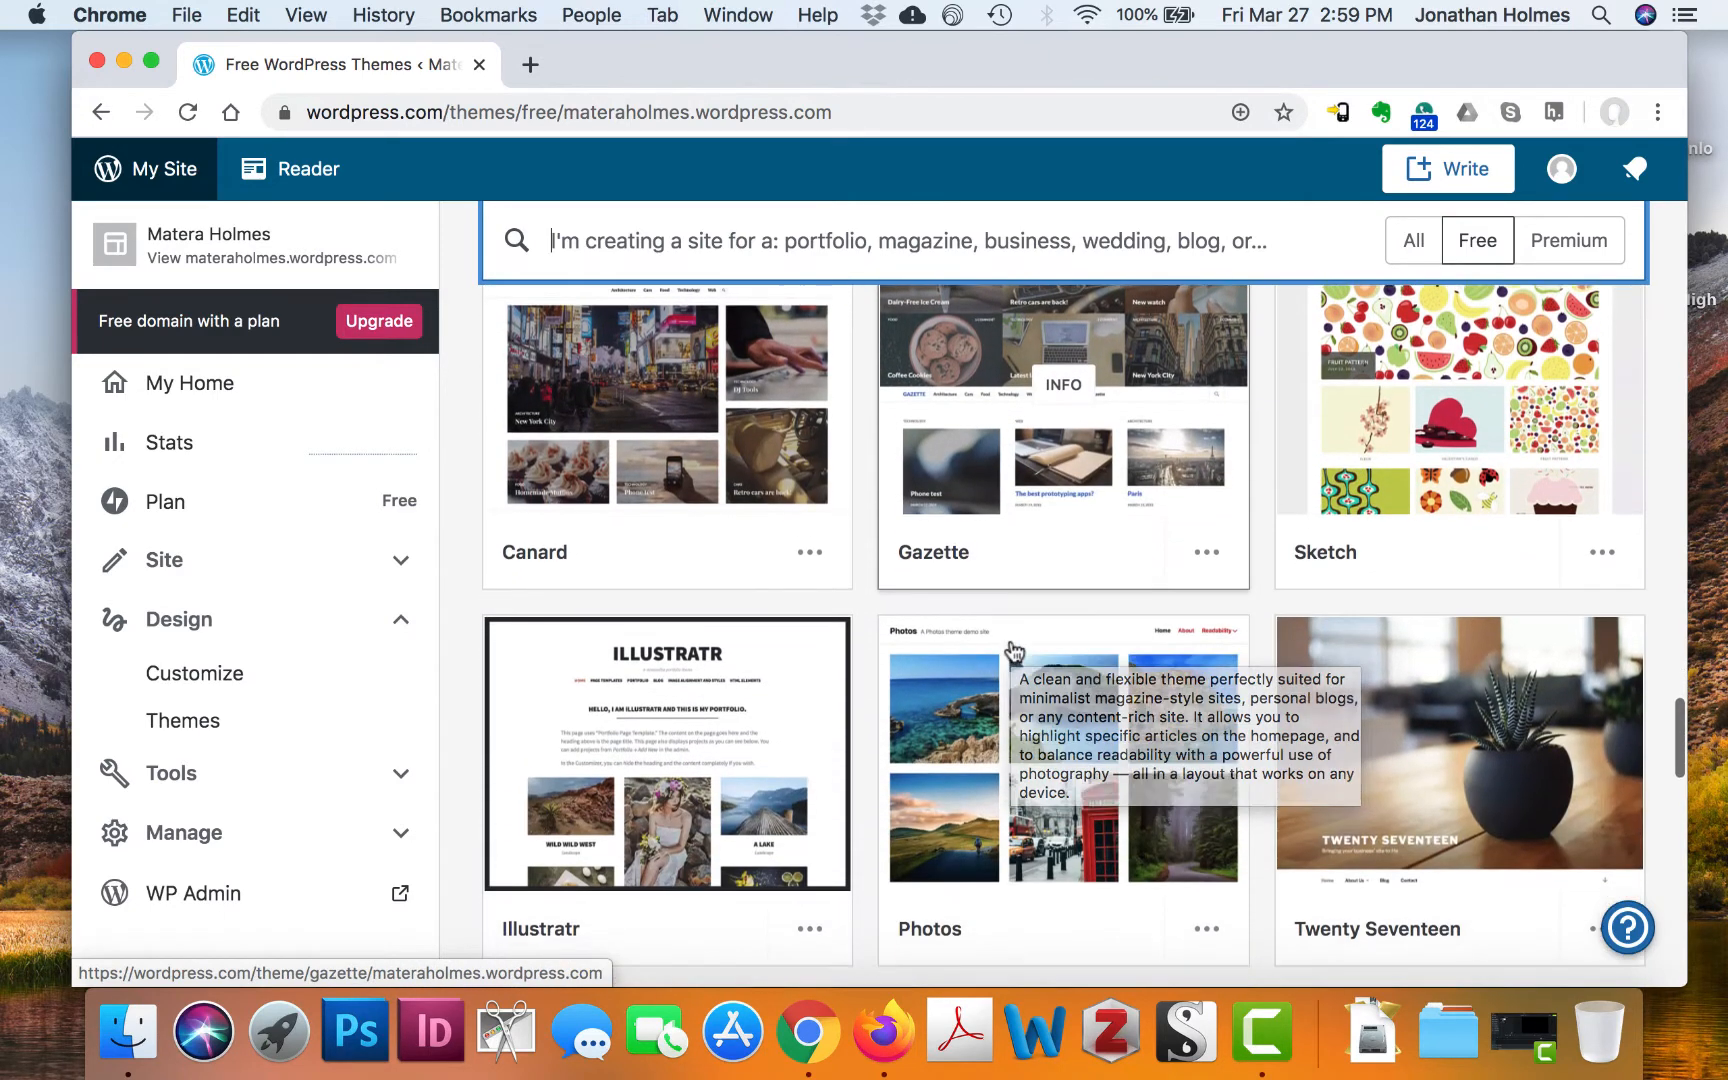
{"action": "scroll", "coordinate": [1014, 651], "scroll_direction": "up", "scroll_amount": 20}
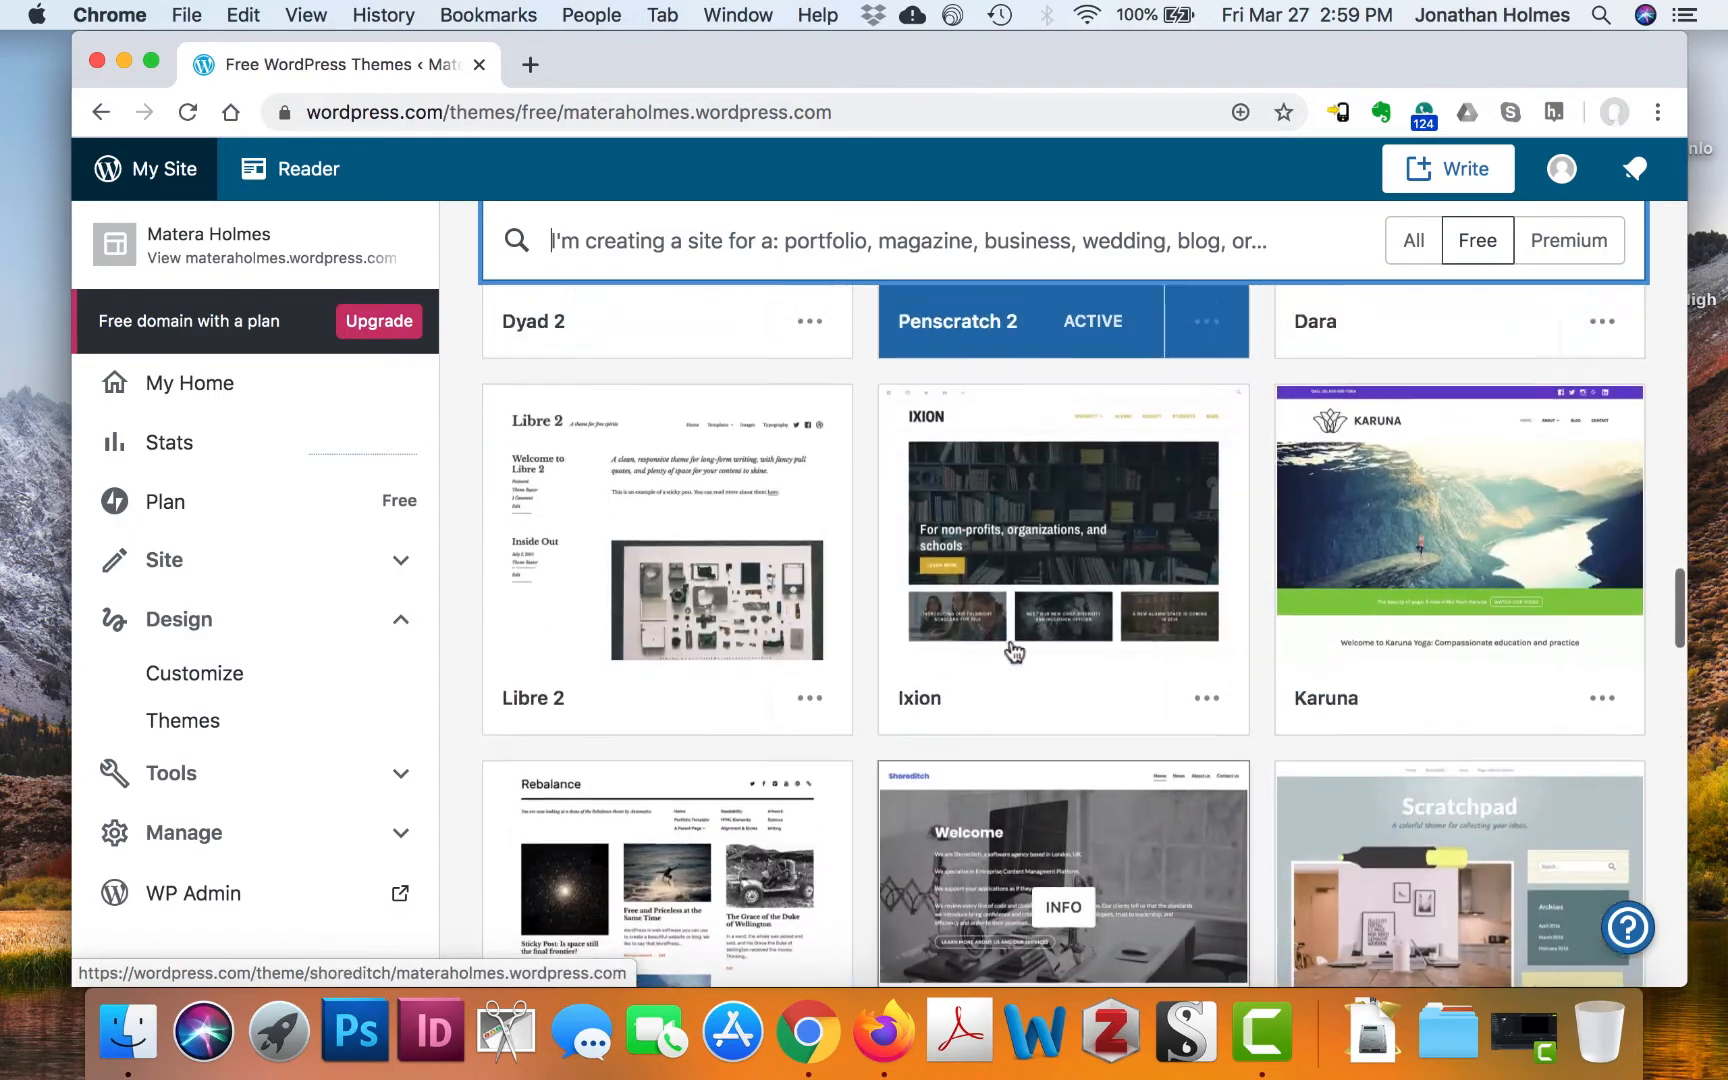
{"action": "scroll", "coordinate": [1014, 651], "scroll_direction": "up", "scroll_amount": 20}
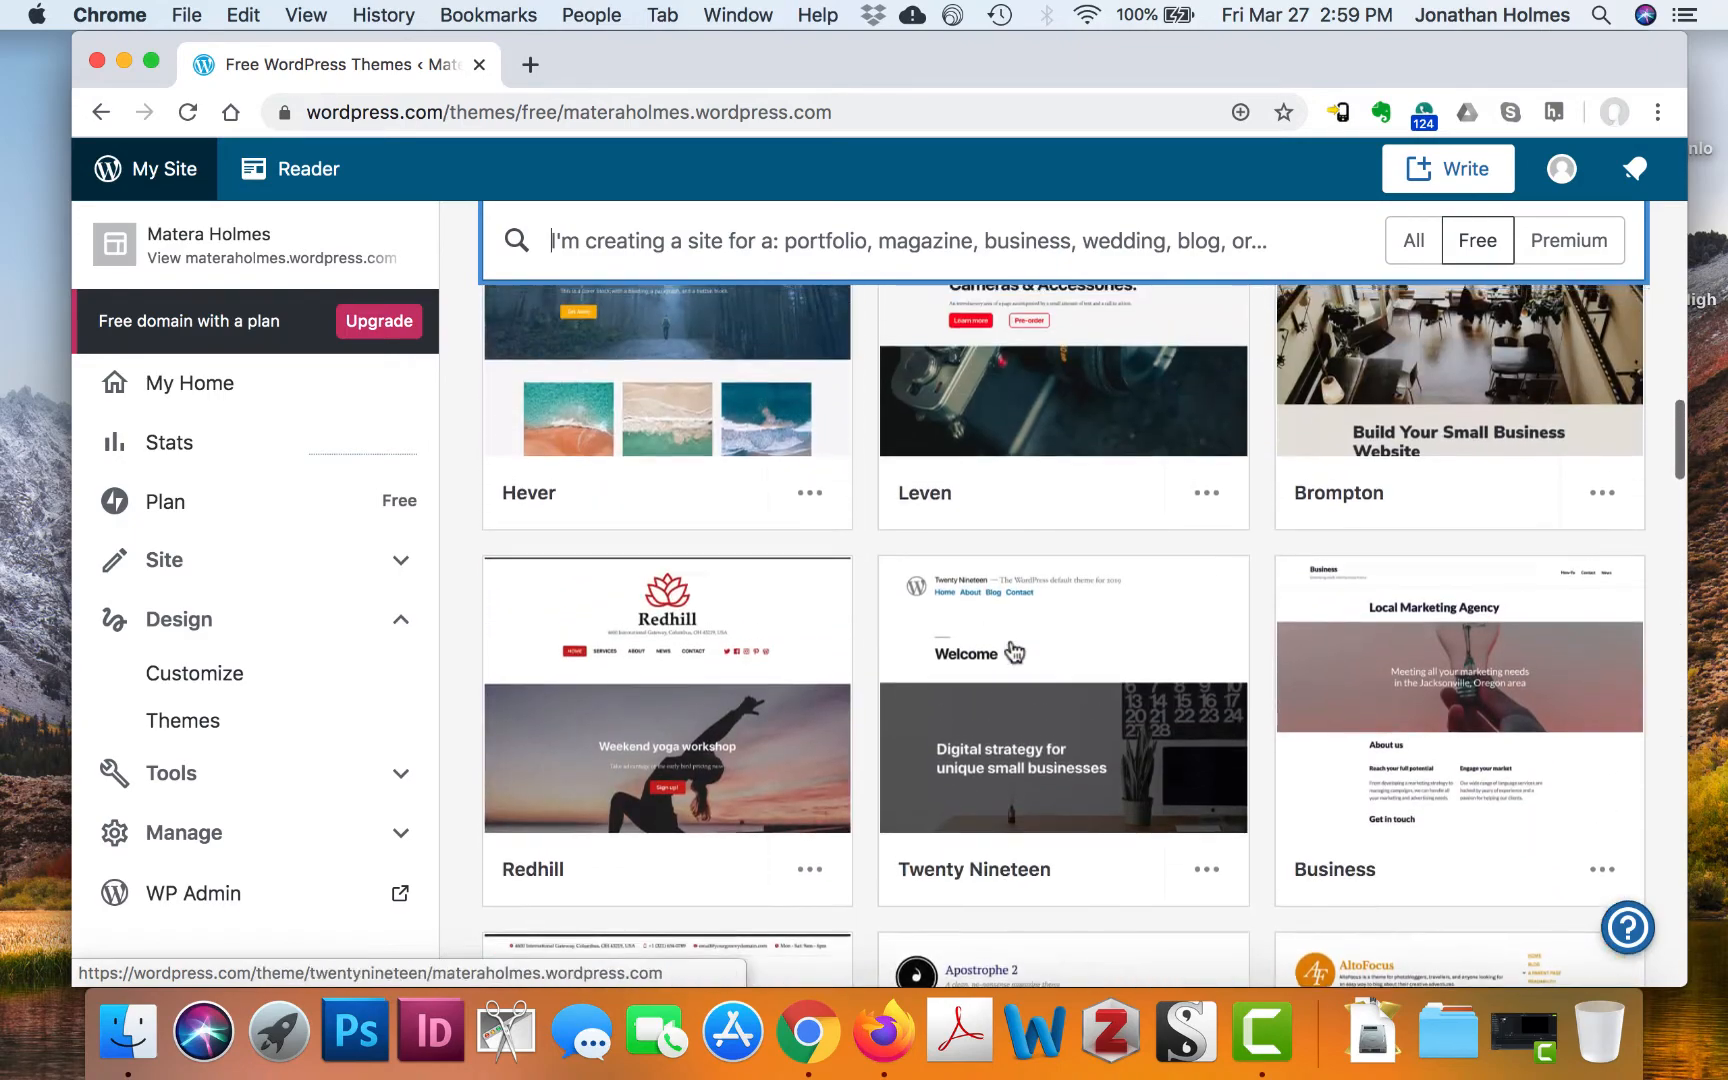
{"action": "scroll", "coordinate": [1014, 651], "scroll_direction": "up", "scroll_amount": 2}
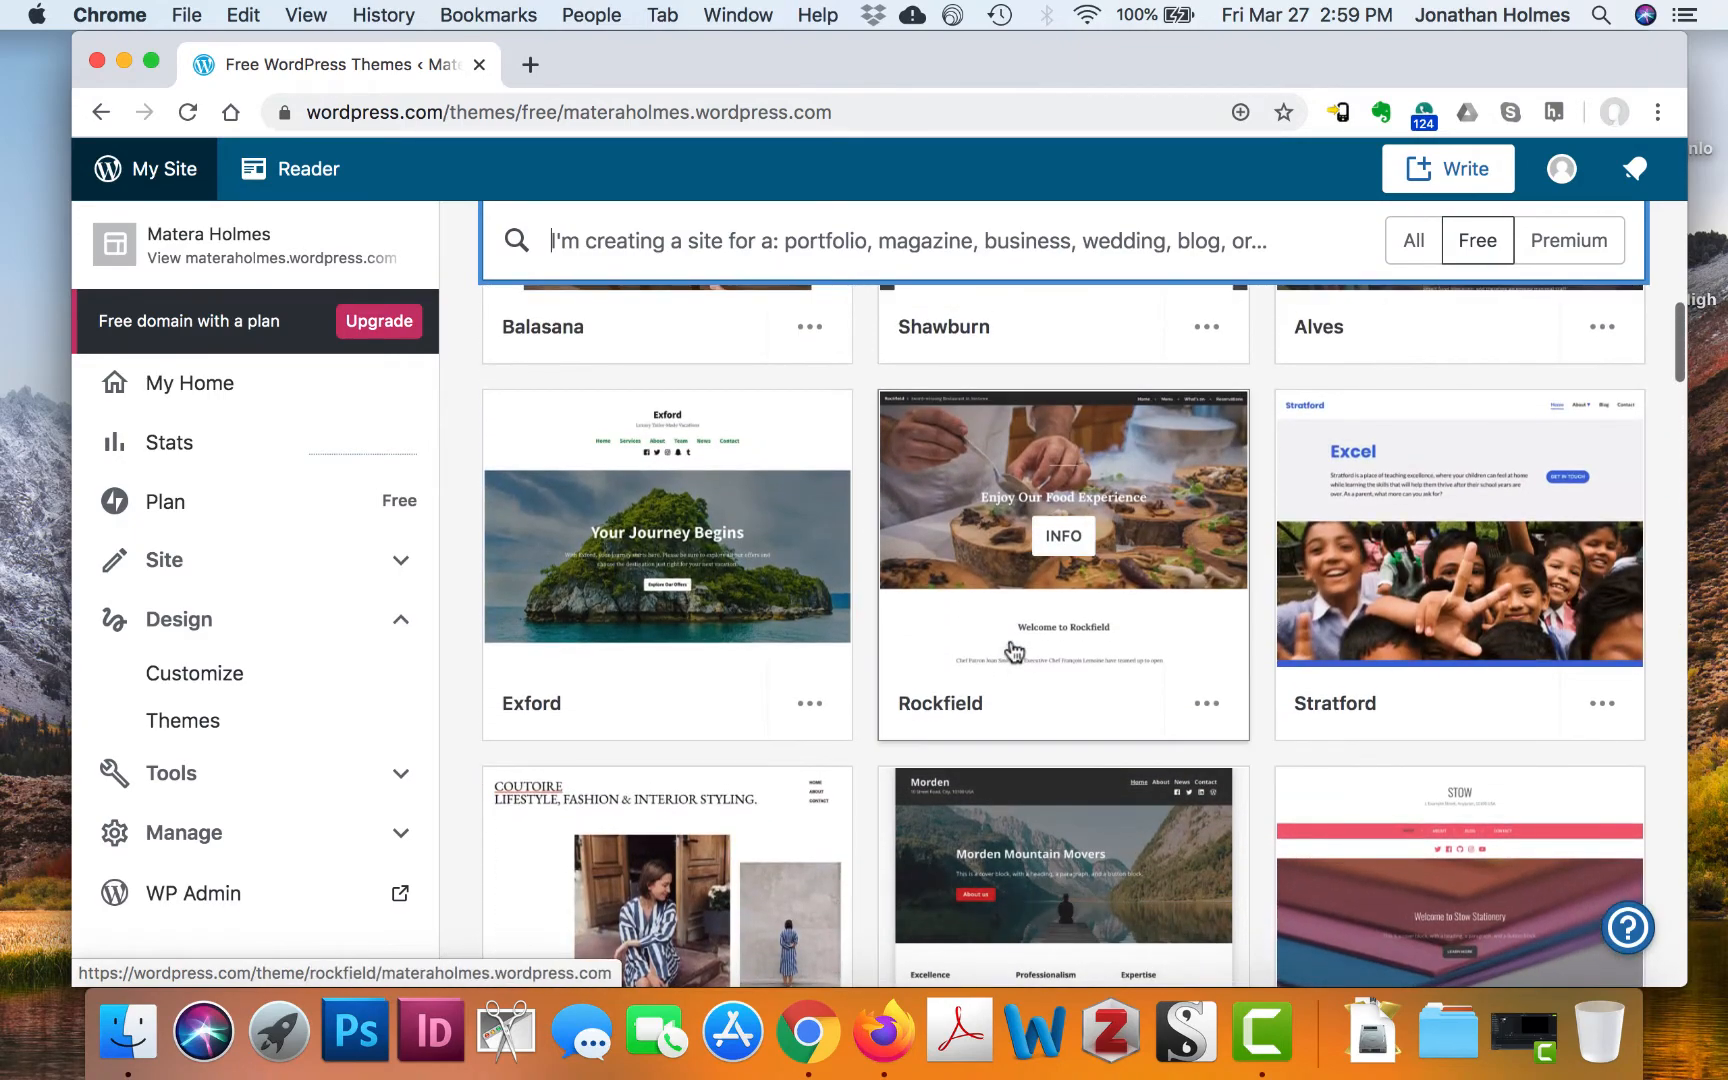
{"action": "scroll", "coordinate": [1011, 652], "scroll_direction": "down", "scroll_amount": 2}
{"action": "scroll", "coordinate": [1080, 590], "scroll_direction": "up", "scroll_amount": 8}
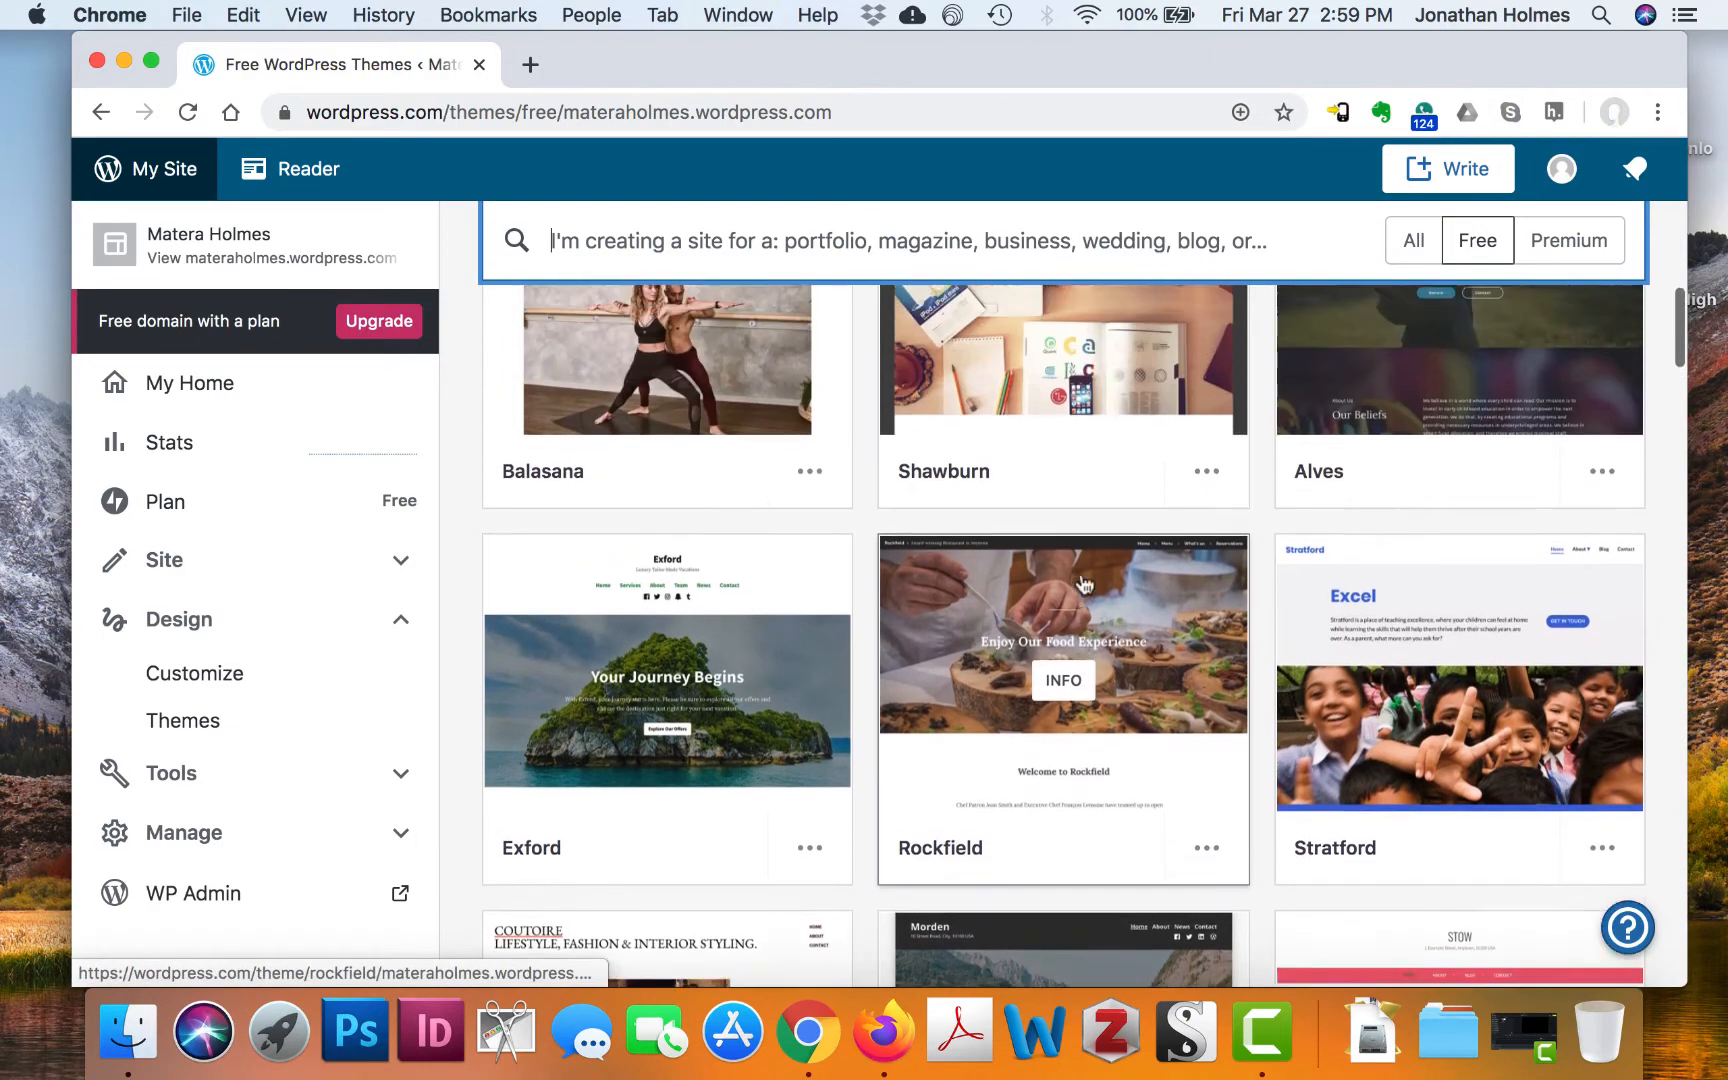
{"action": "scroll", "coordinate": [1068, 589], "scroll_direction": "up", "scroll_amount": 7}
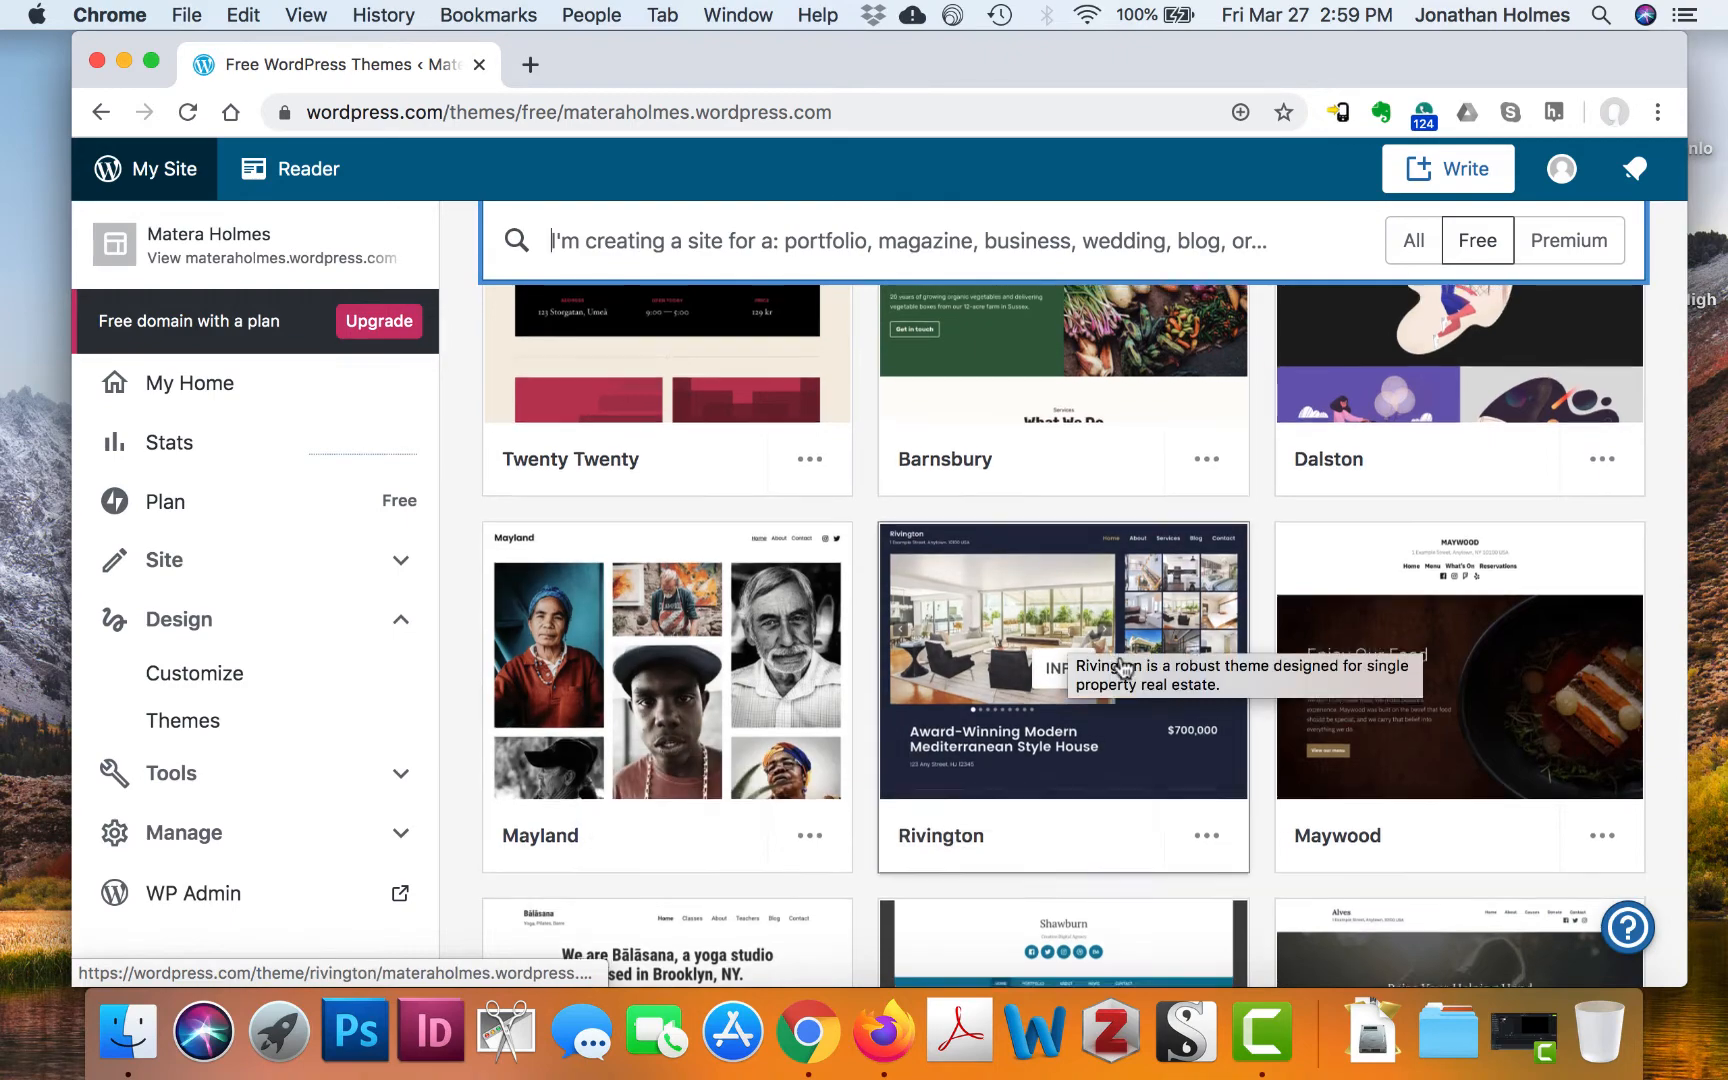
{"action": "scroll", "coordinate": [1124, 667], "scroll_direction": "up", "scroll_amount": 5}
{"action": "scroll", "coordinate": [1124, 667], "scroll_direction": "up", "scroll_amount": 1}
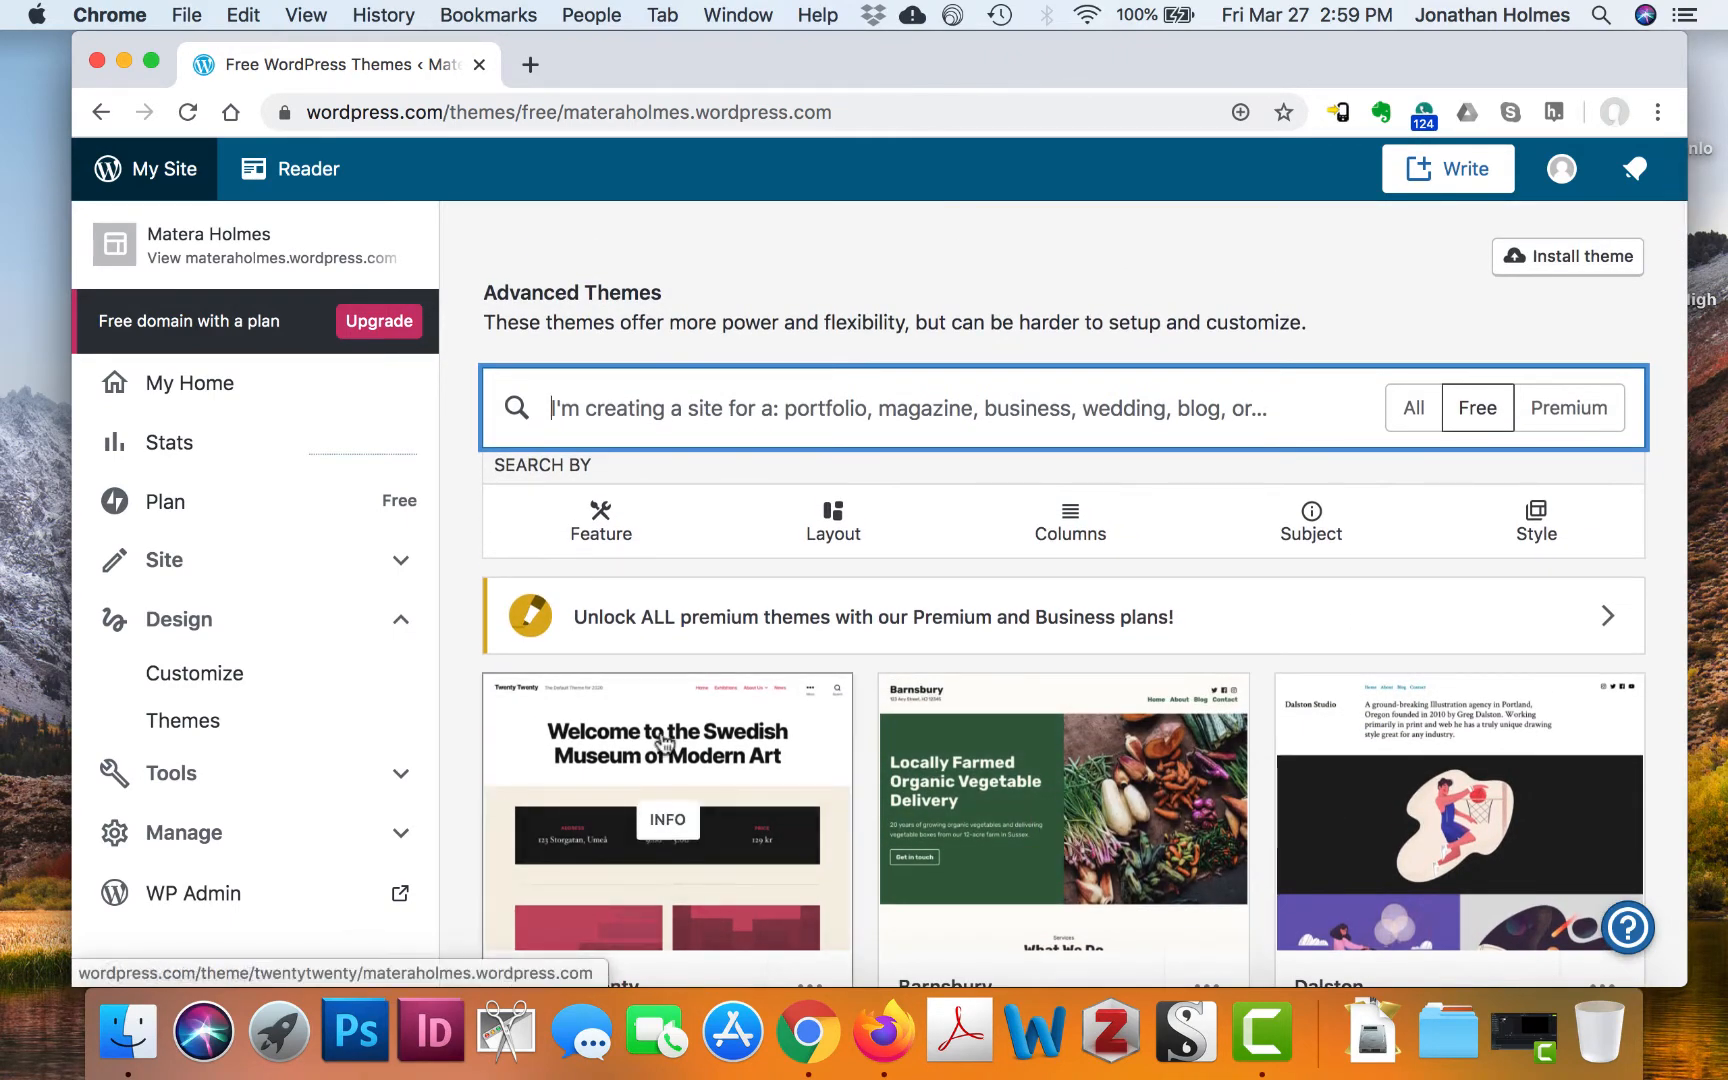
{"action": "mouse_move", "coordinate": [1083, 790]}
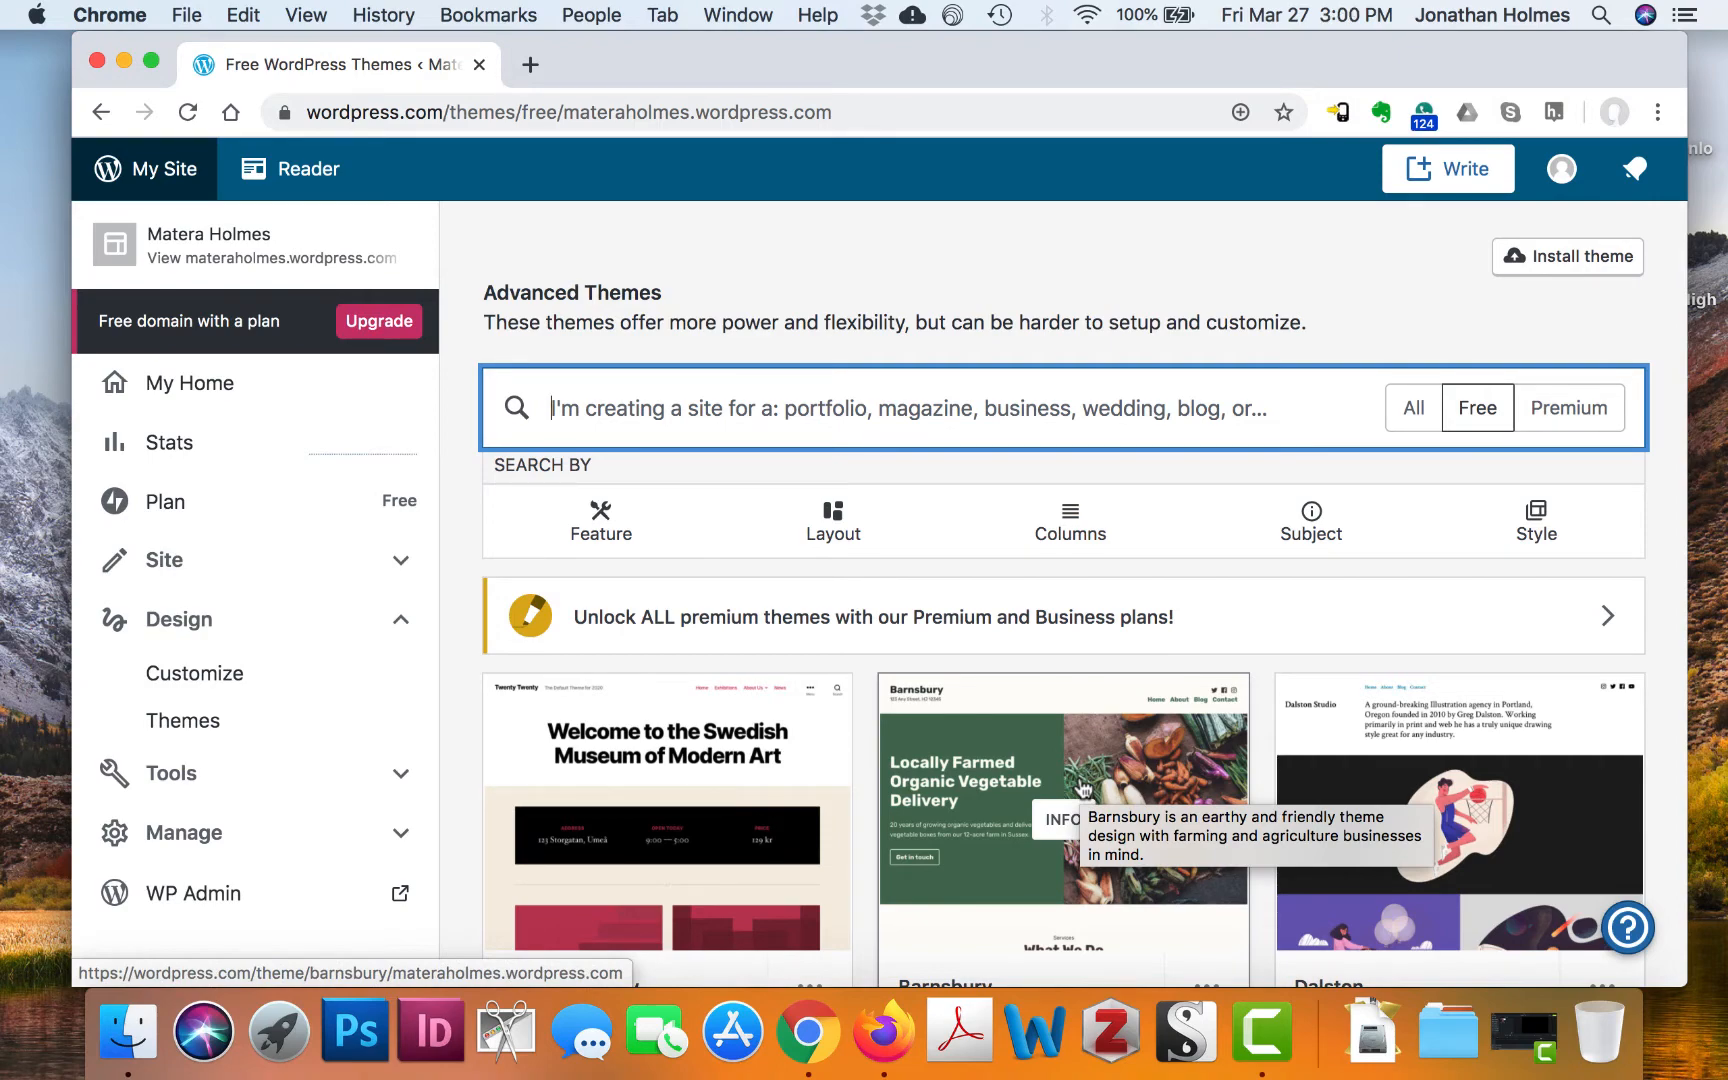
{"action": "scroll", "coordinate": [978, 683], "scroll_direction": "down", "scroll_amount": 5}
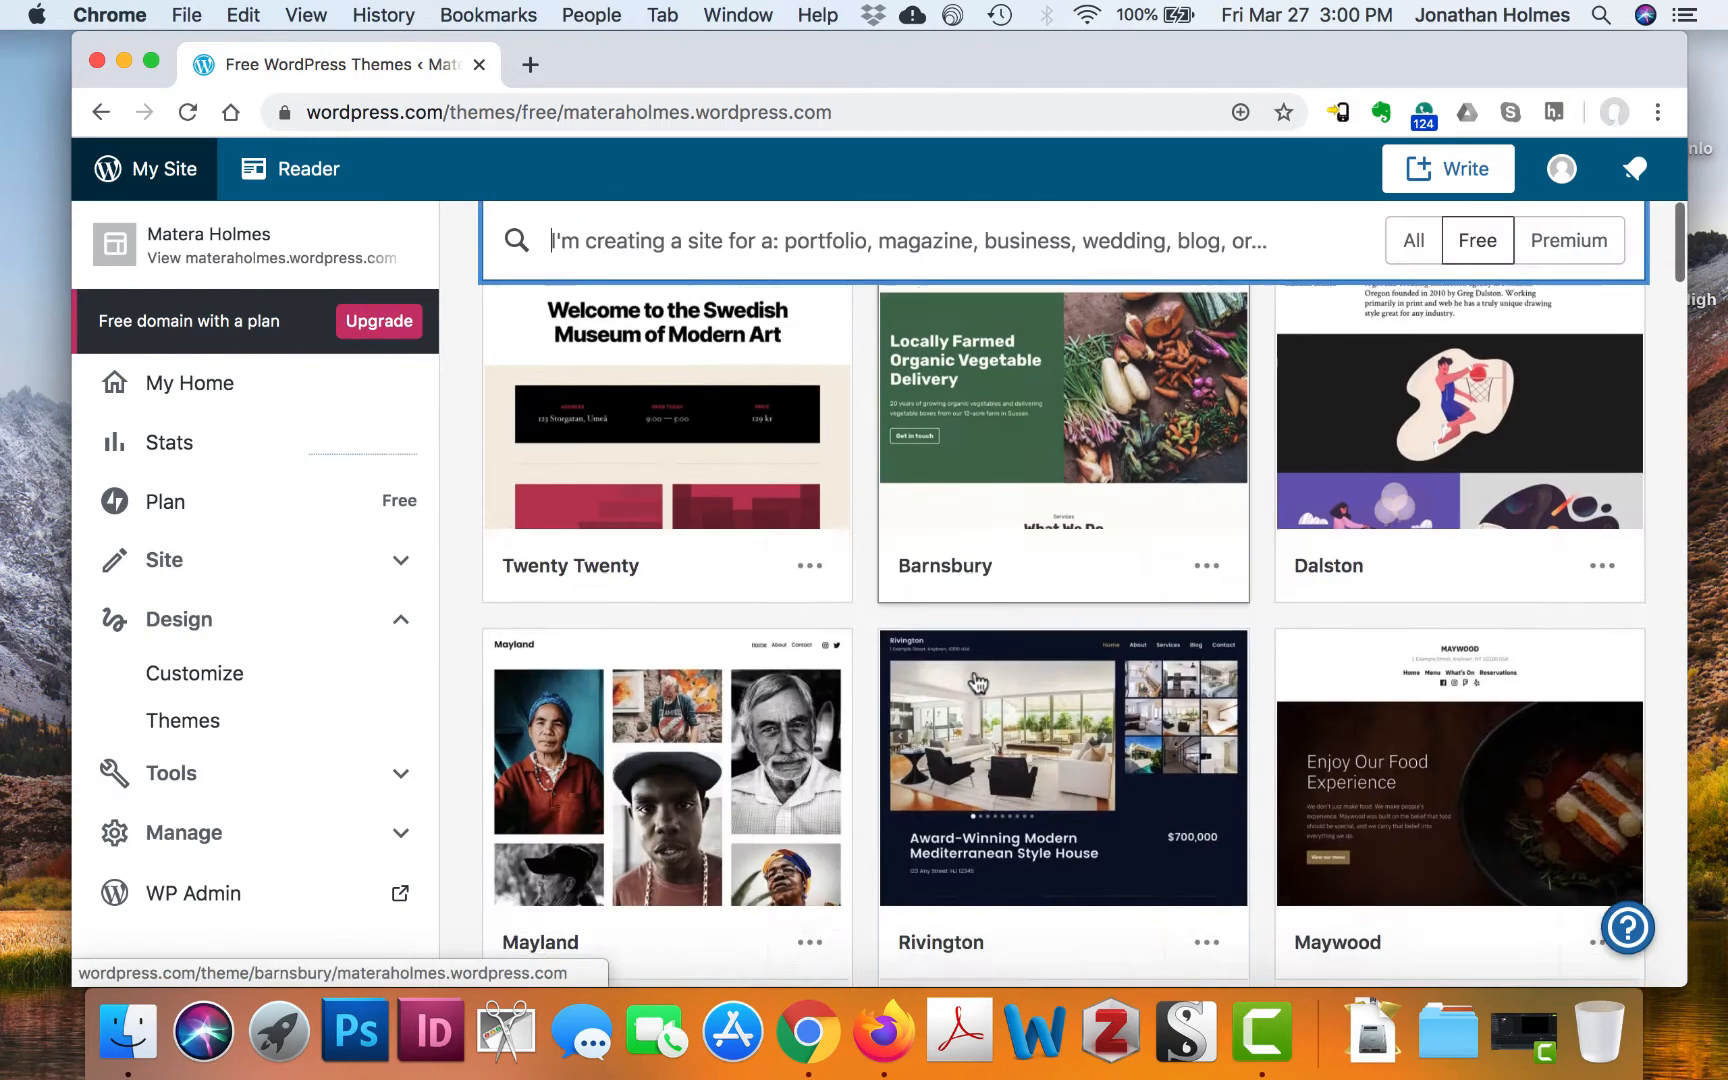
{"action": "scroll", "coordinate": [978, 683], "scroll_direction": "down", "scroll_amount": 3}
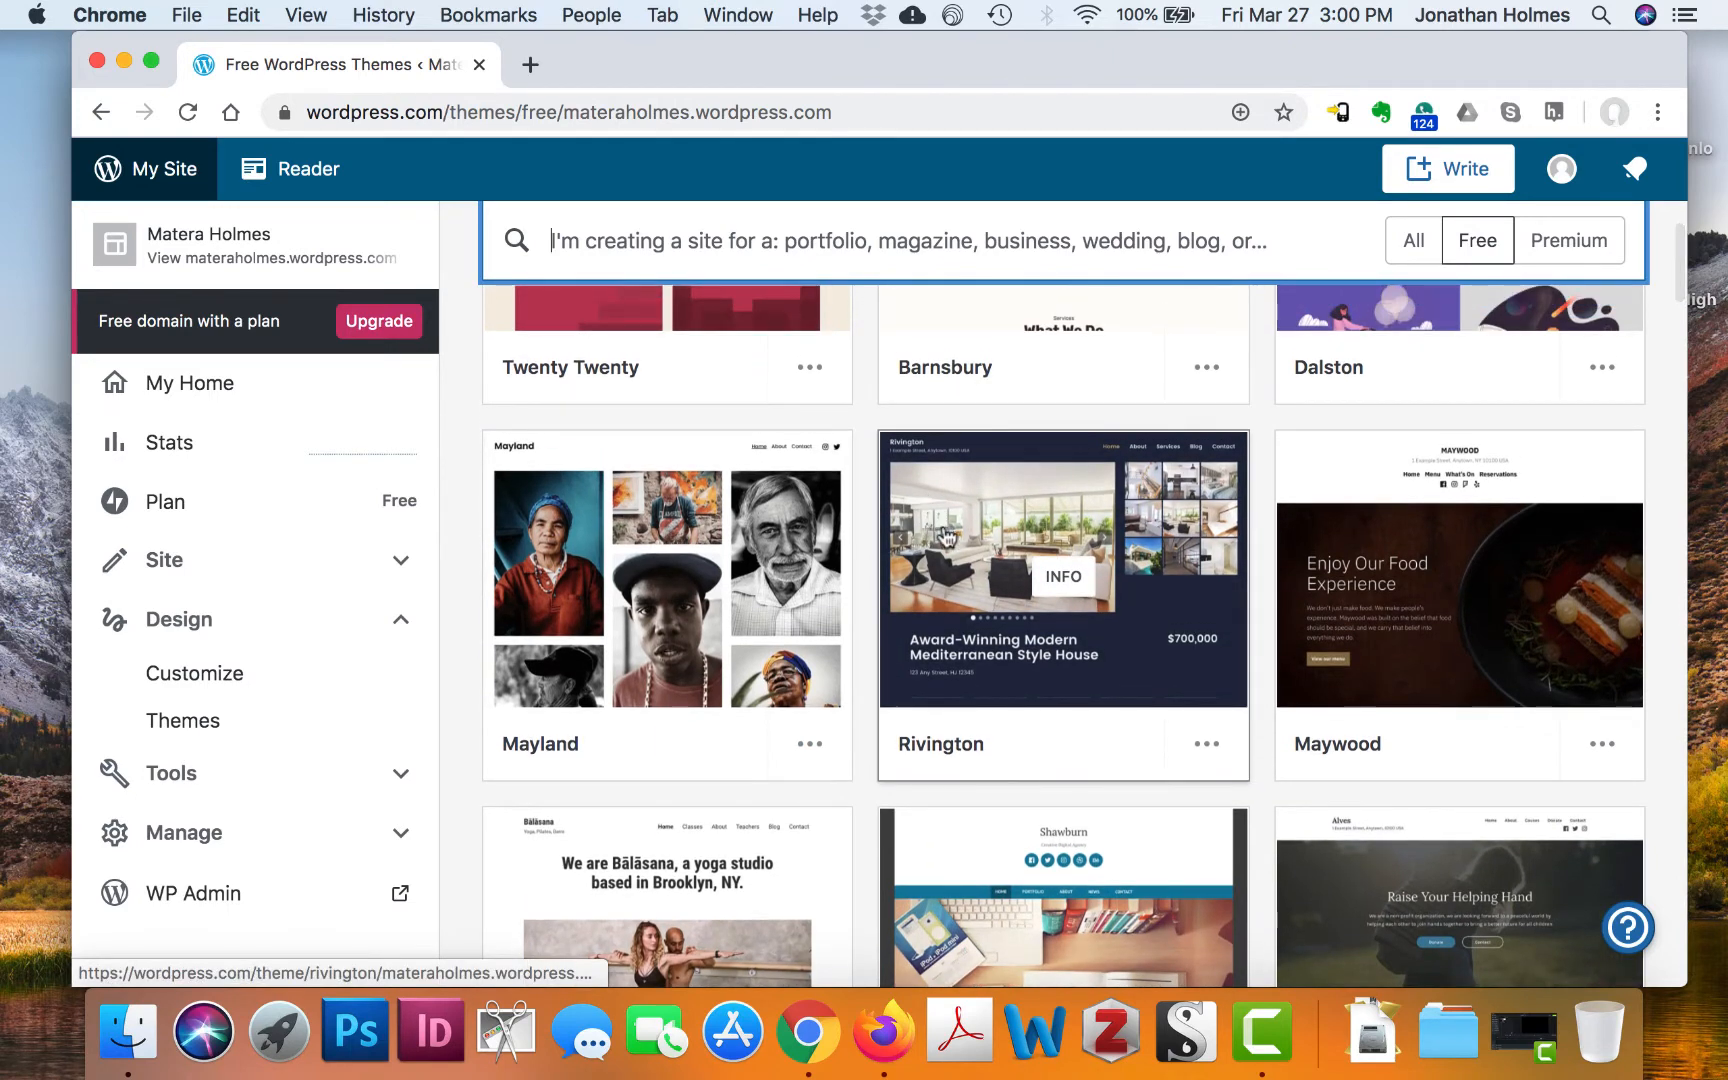
{"action": "scroll", "coordinate": [933, 500], "scroll_direction": "up", "scroll_amount": 3}
{"action": "scroll", "coordinate": [945, 537], "scroll_direction": "up", "scroll_amount": 3}
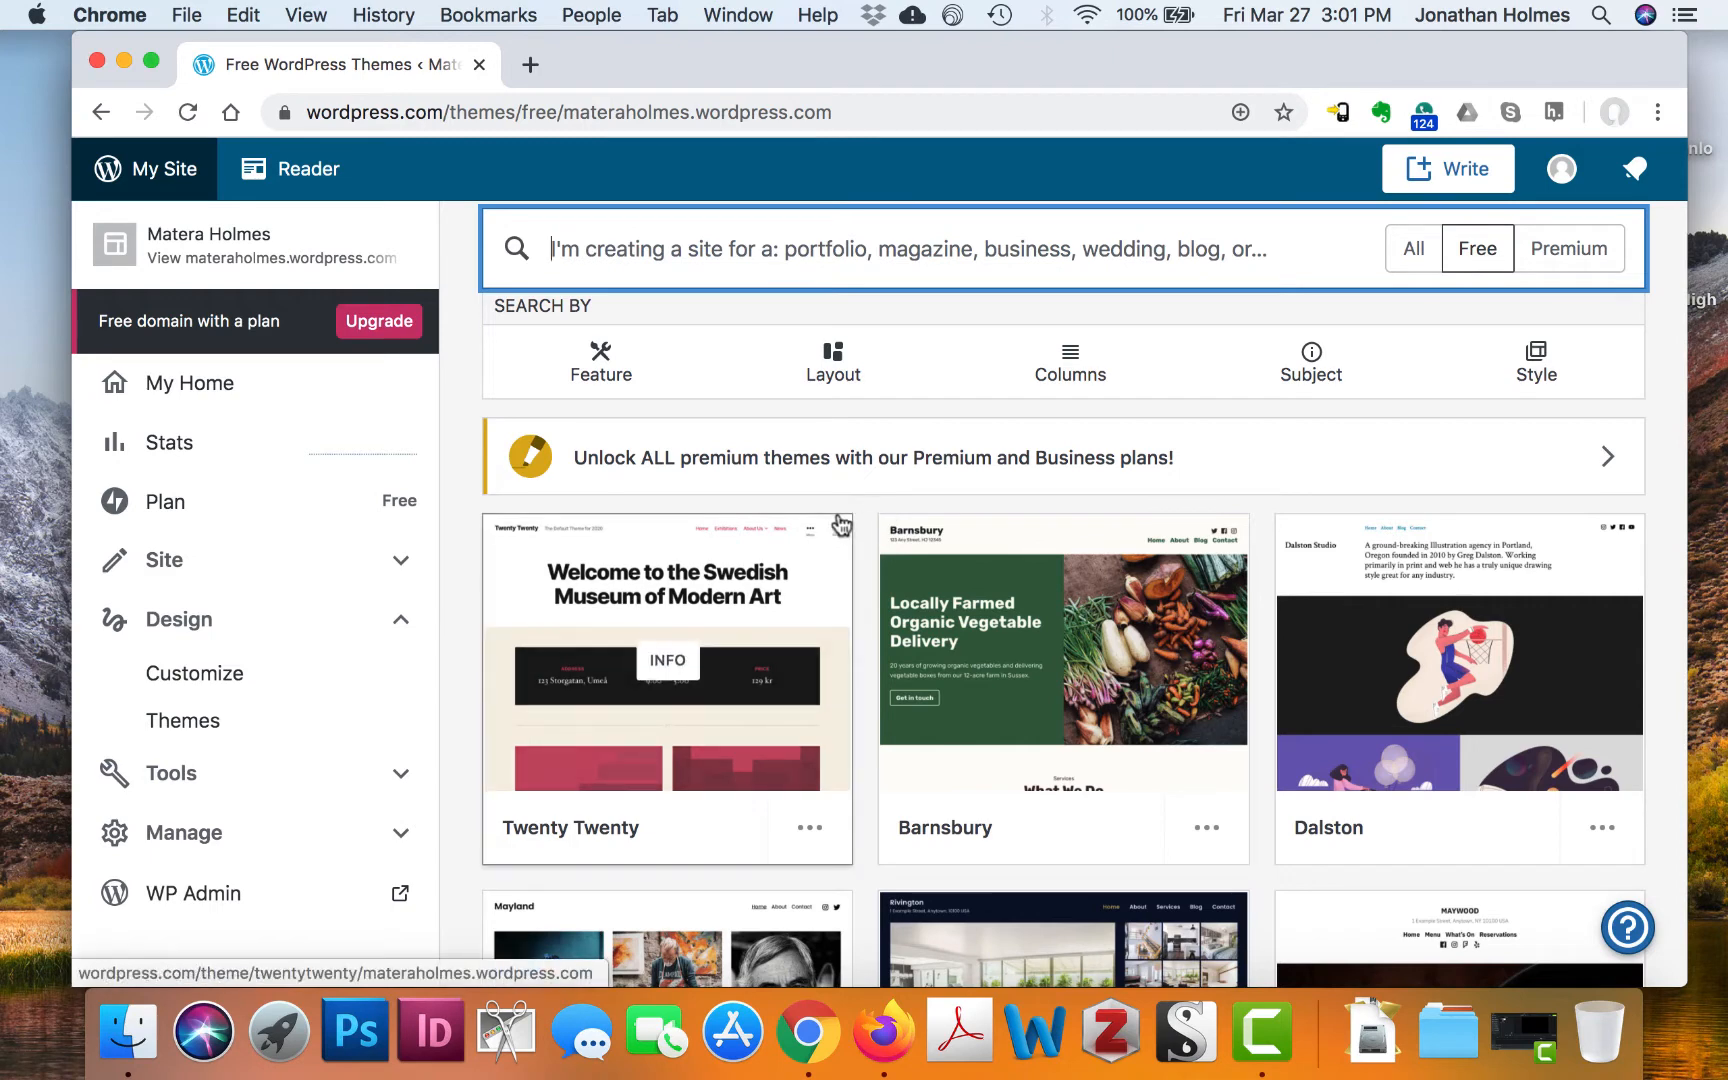
Swap the sidebar's Design section for Site options and open the Pages list
{"action": "mouse_move", "coordinate": [841, 525]}
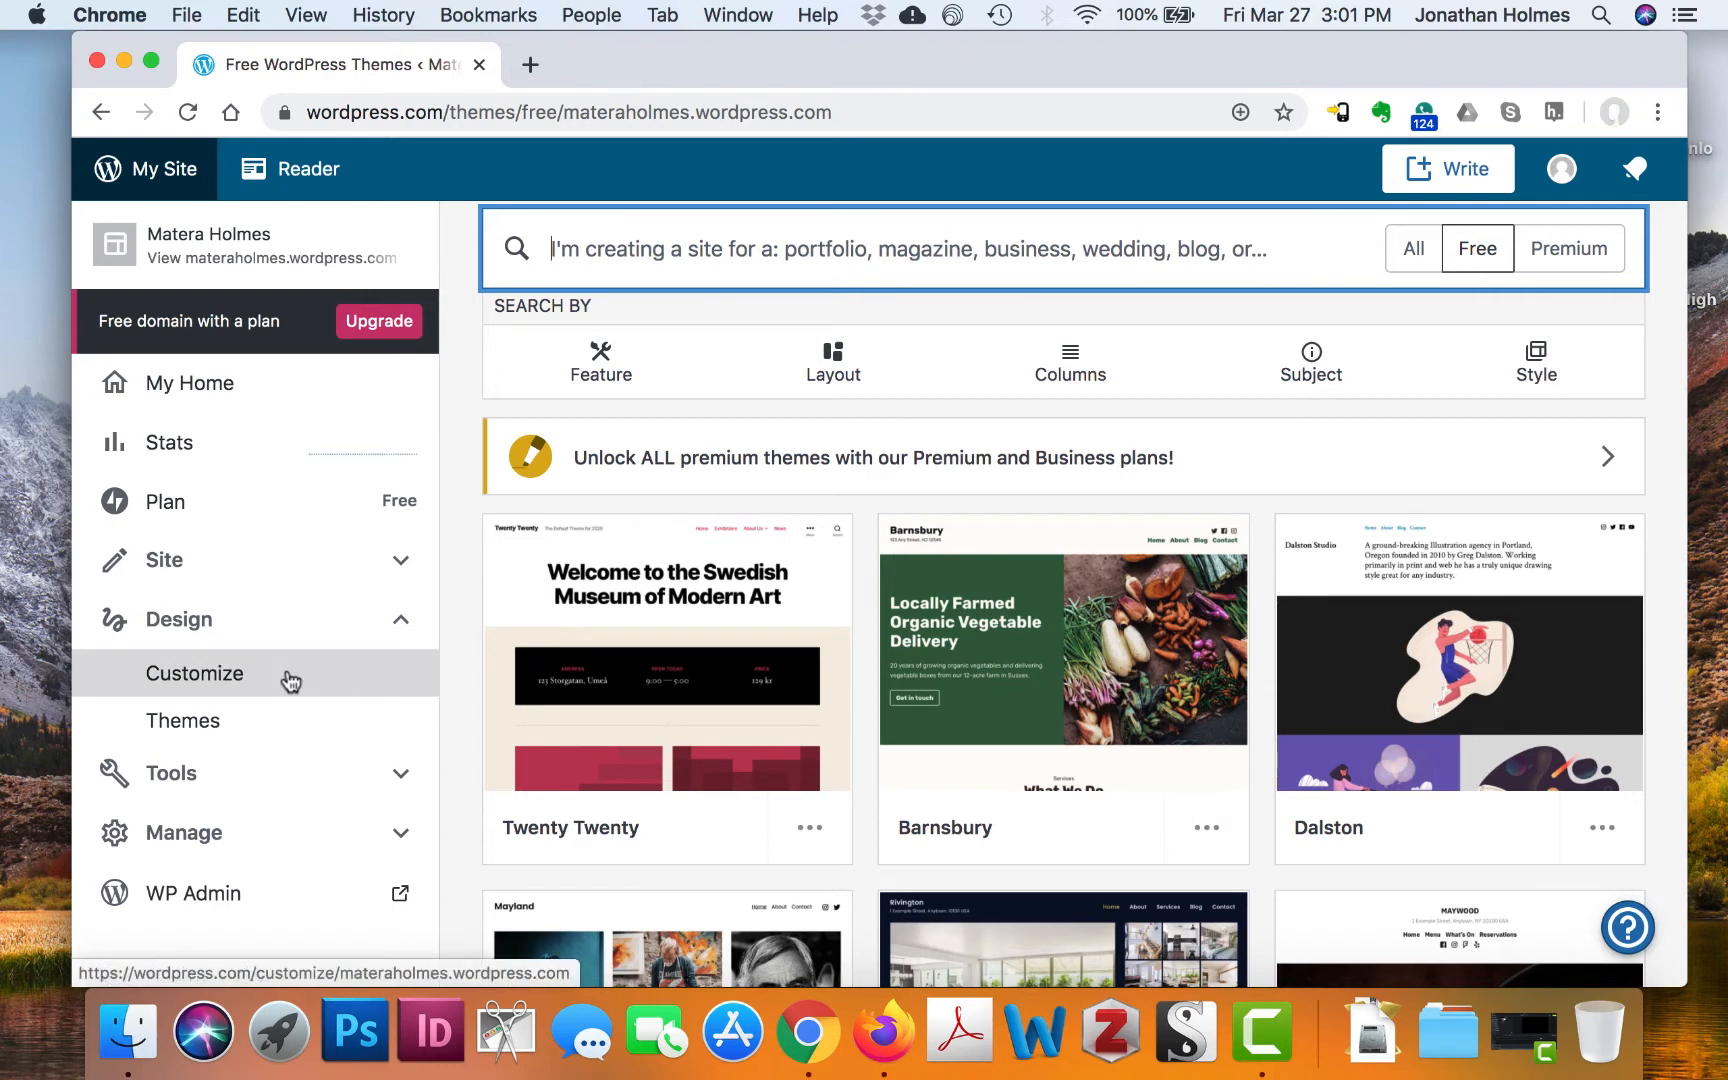
{"action": "scroll", "coordinate": [290, 682], "scroll_direction": "down", "scroll_amount": 1}
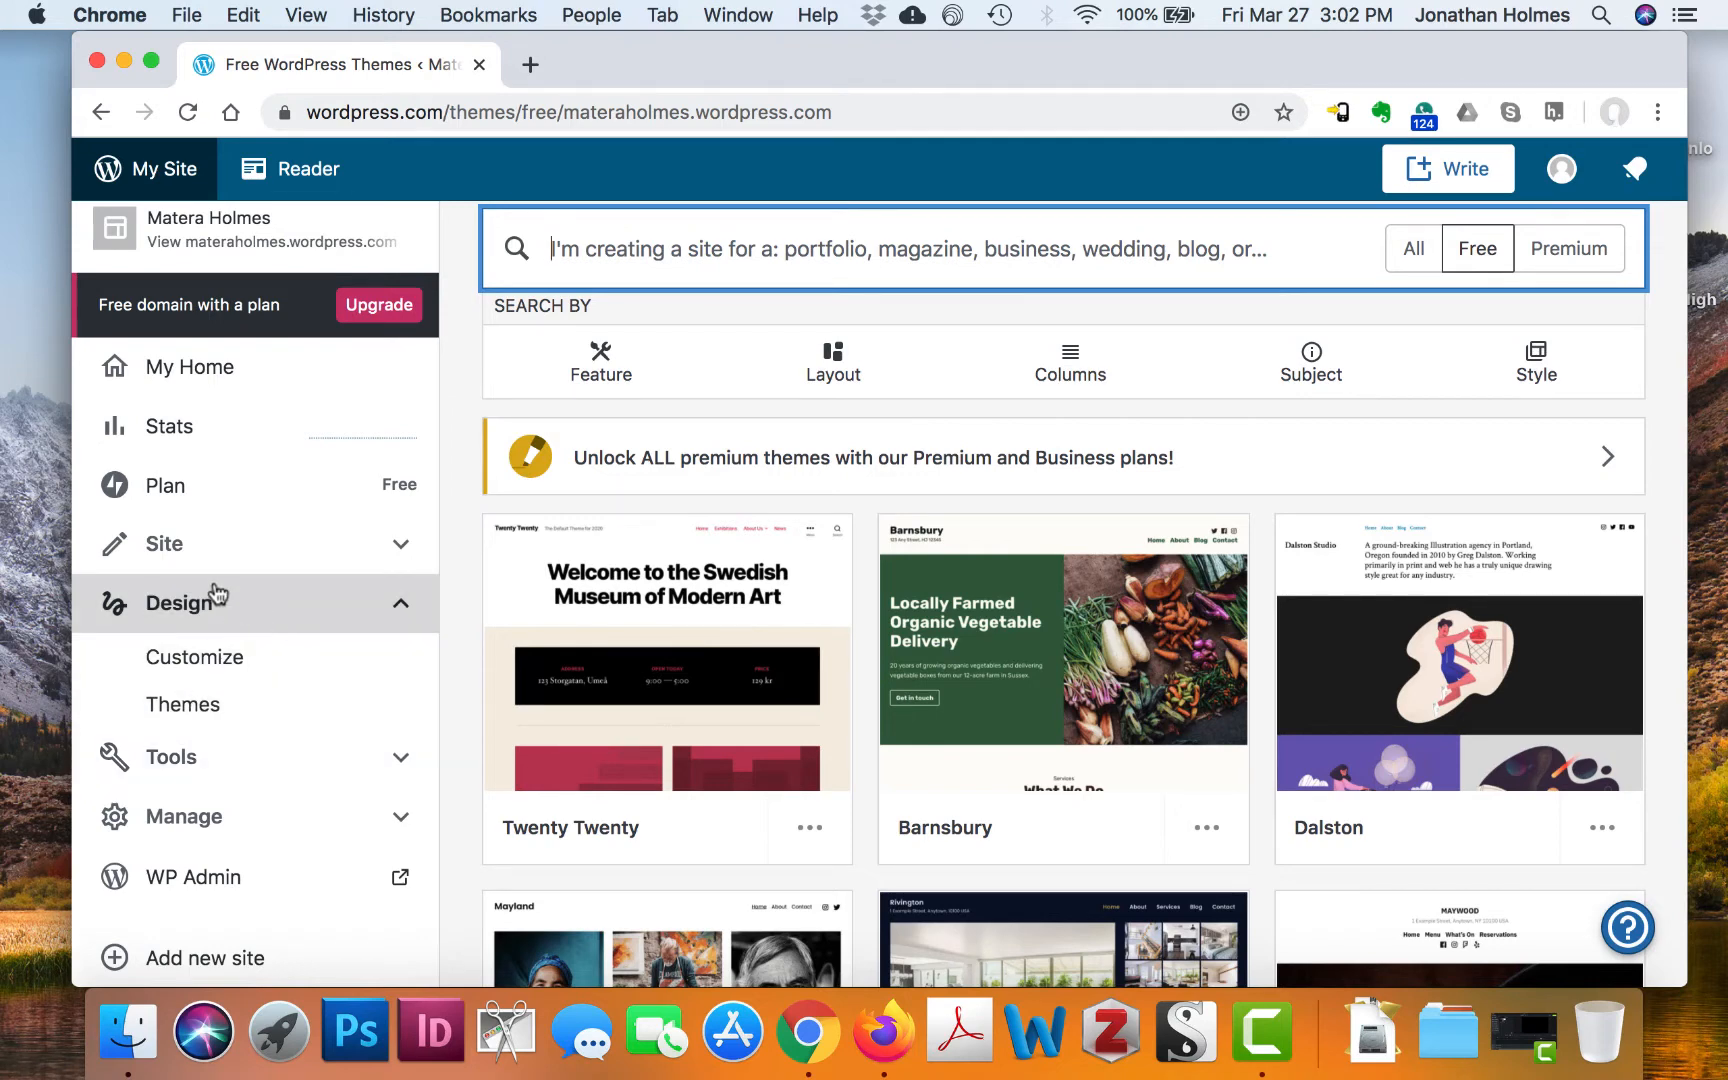
{"action": "scroll", "coordinate": [235, 636], "scroll_direction": "down", "scroll_amount": 2}
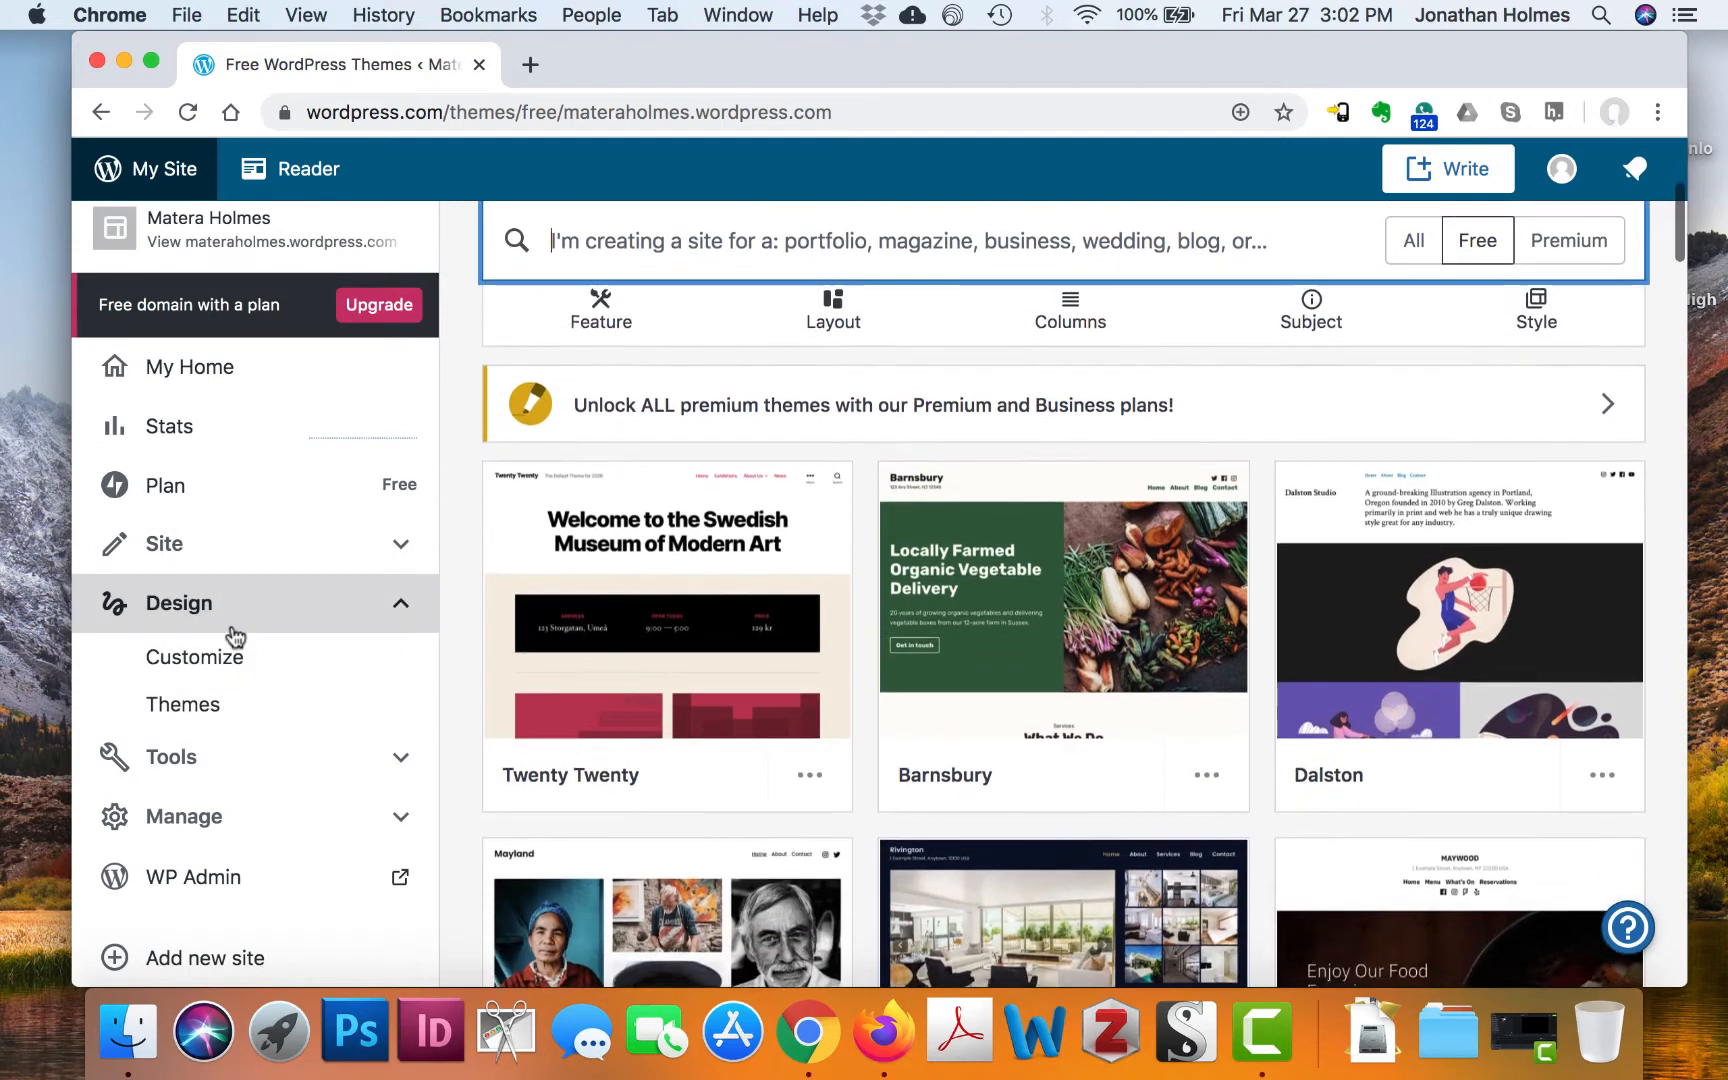
{"action": "scroll", "coordinate": [240, 636], "scroll_direction": "down", "scroll_amount": 2}
{"action": "scroll", "coordinate": [253, 752], "scroll_direction": "up", "scroll_amount": 1}
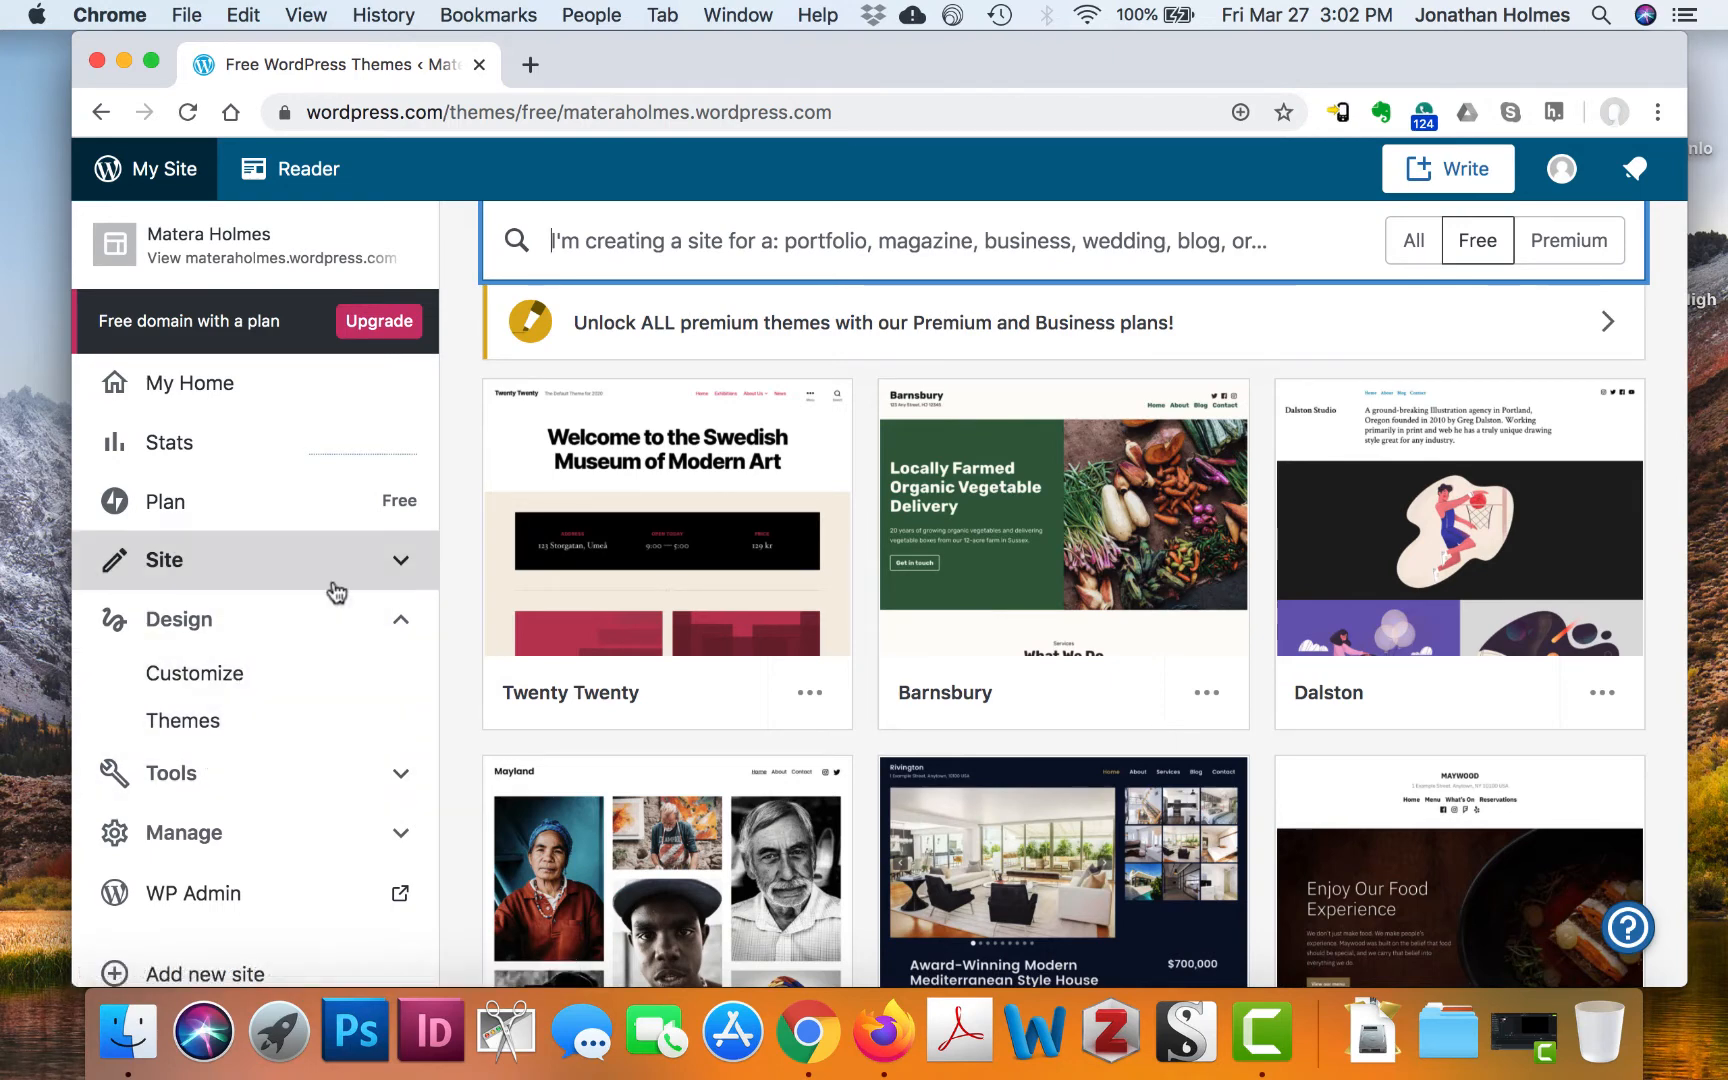
{"action": "left_click", "coordinate": [361, 619]}
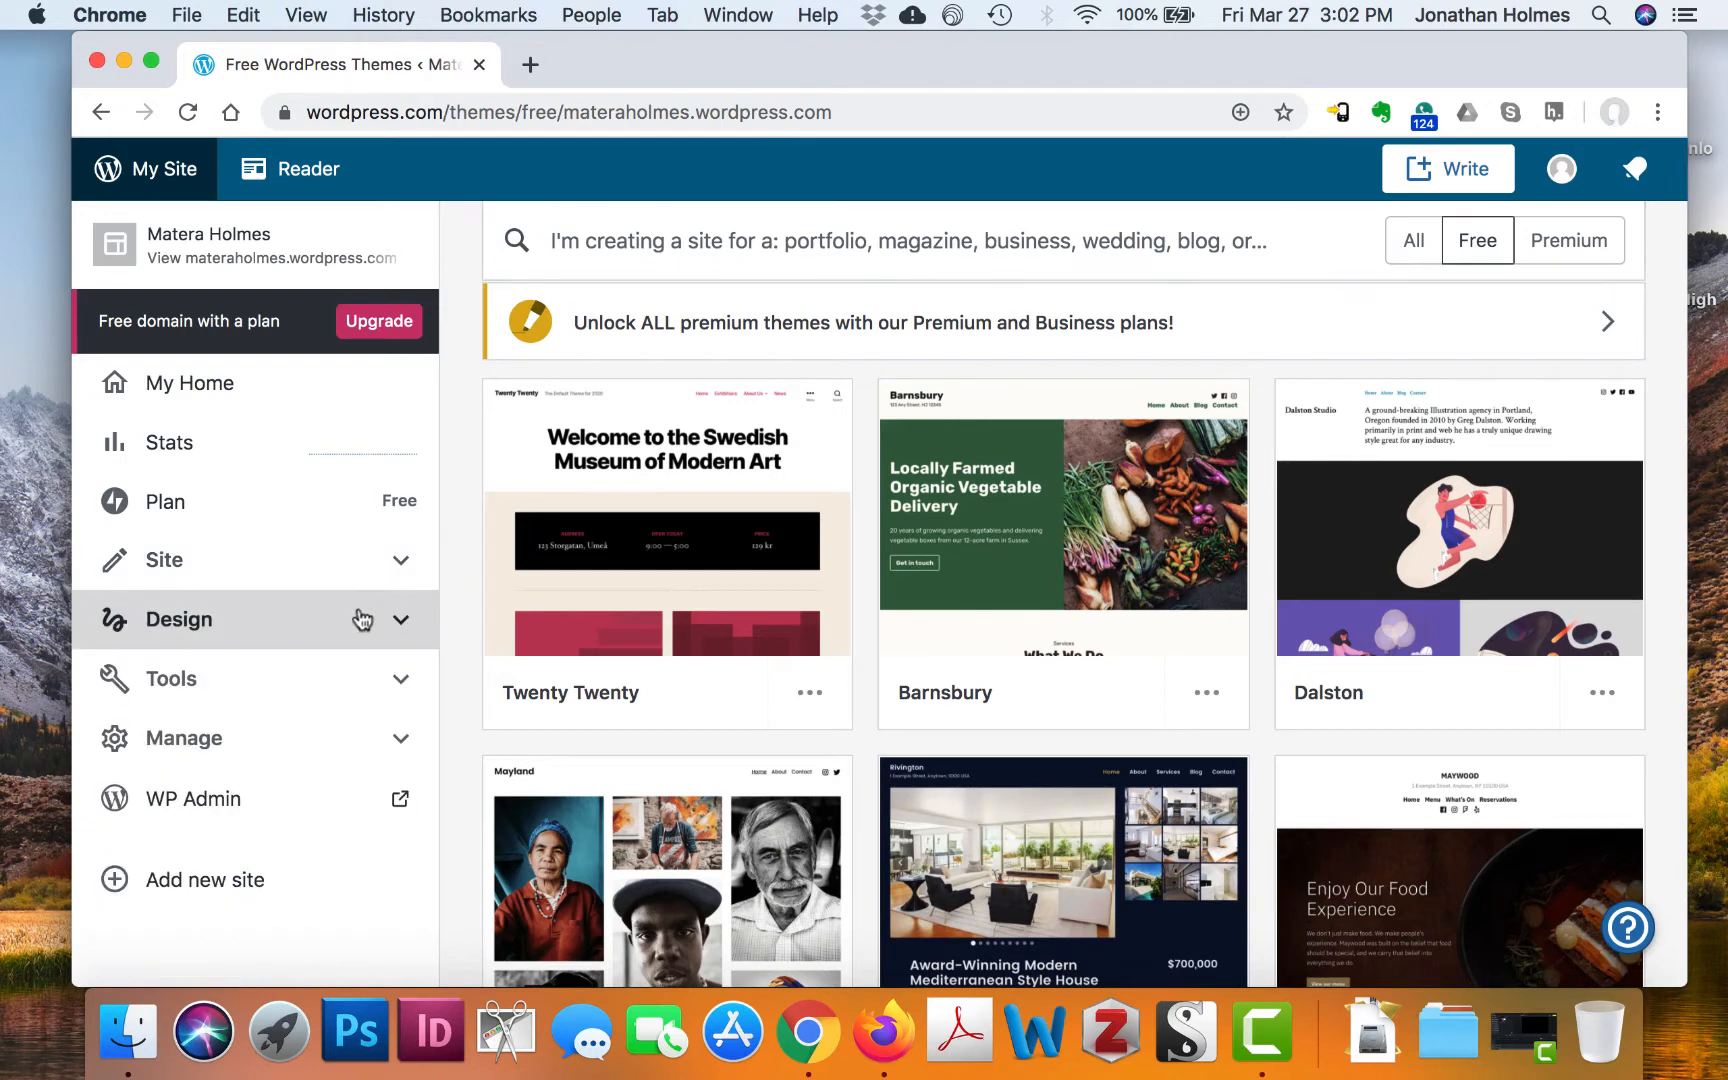
{"action": "left_click", "coordinate": [400, 557]}
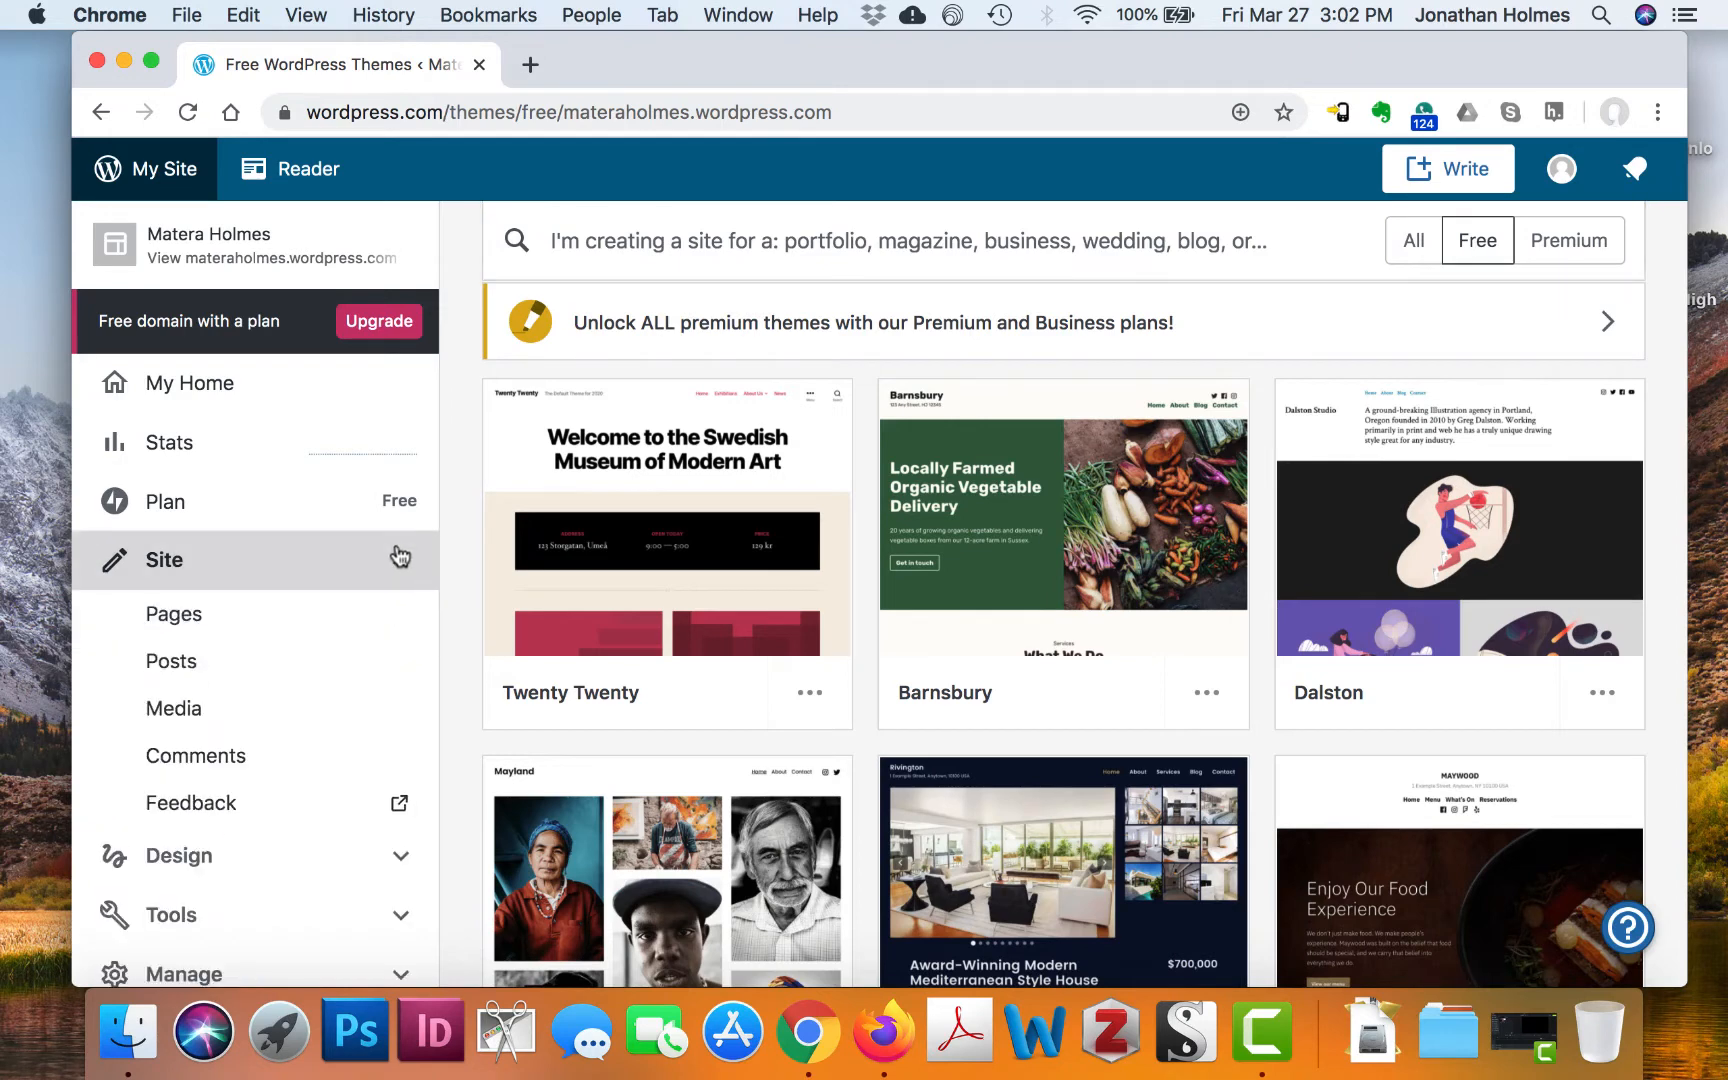
{"action": "left_click", "coordinate": [297, 622]}
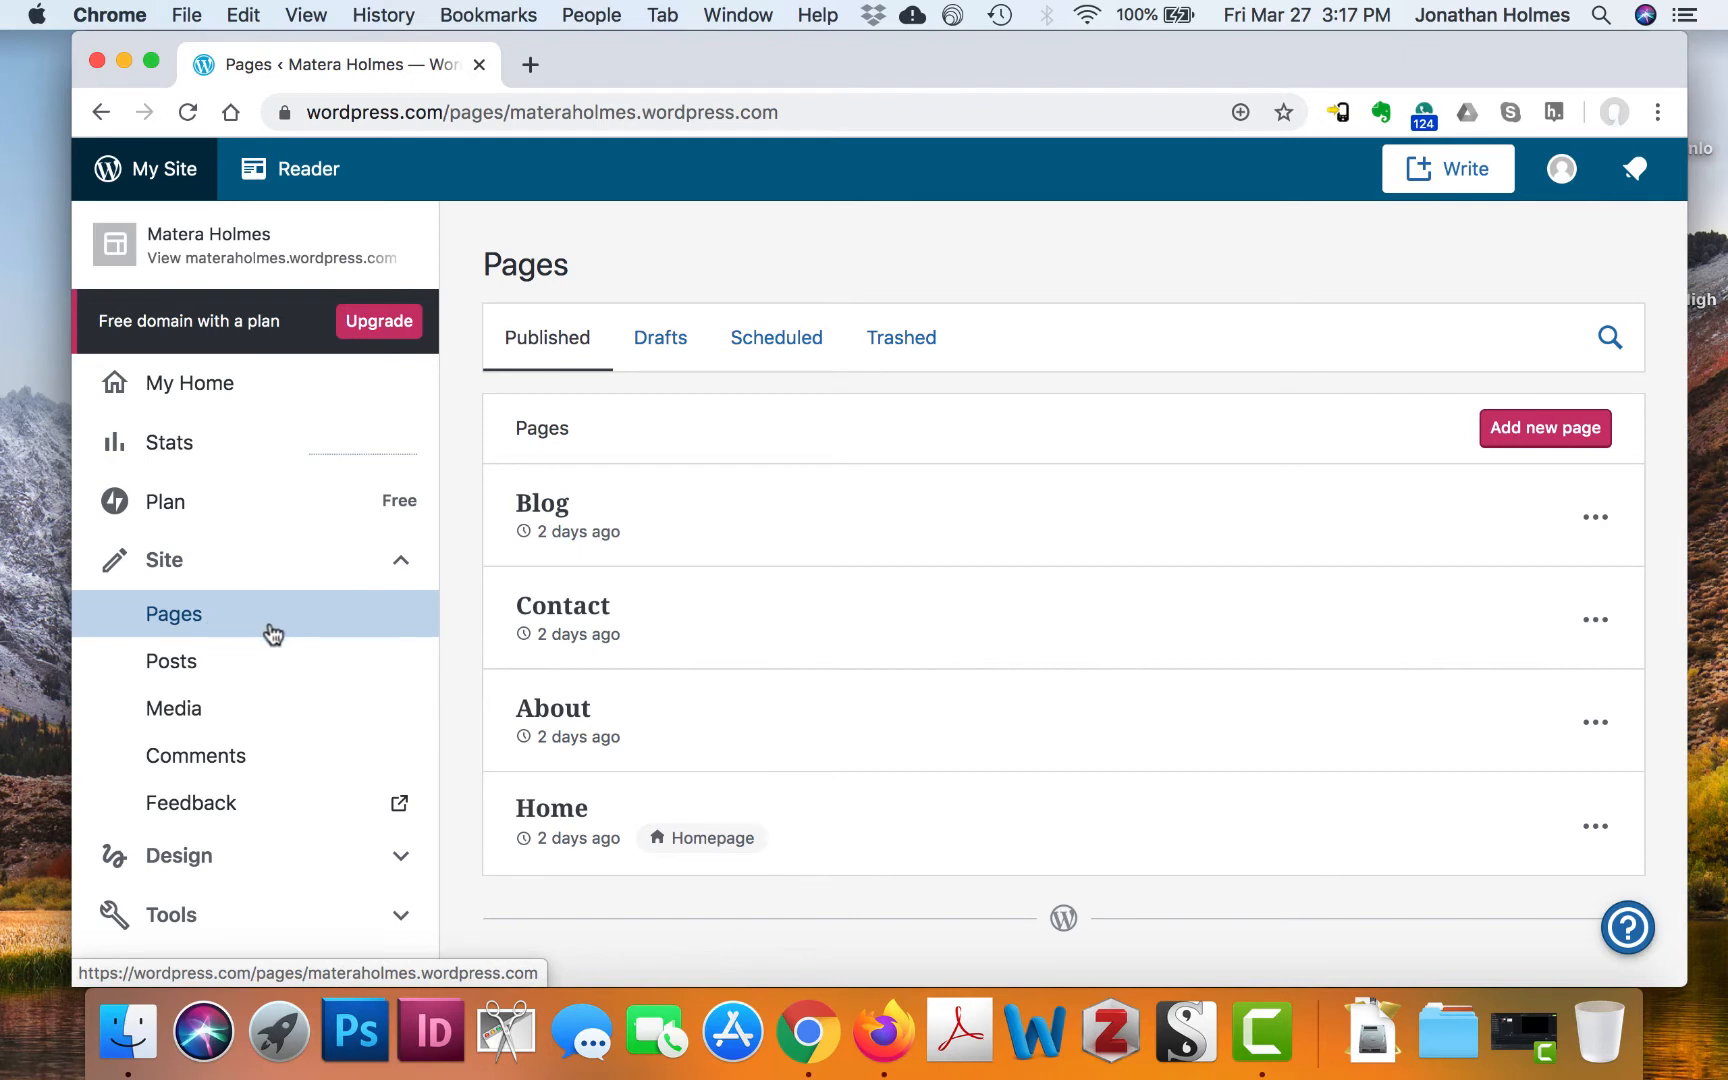
Start a new page and browse the available page layouts
{"action": "left_click", "coordinate": [1545, 430]}
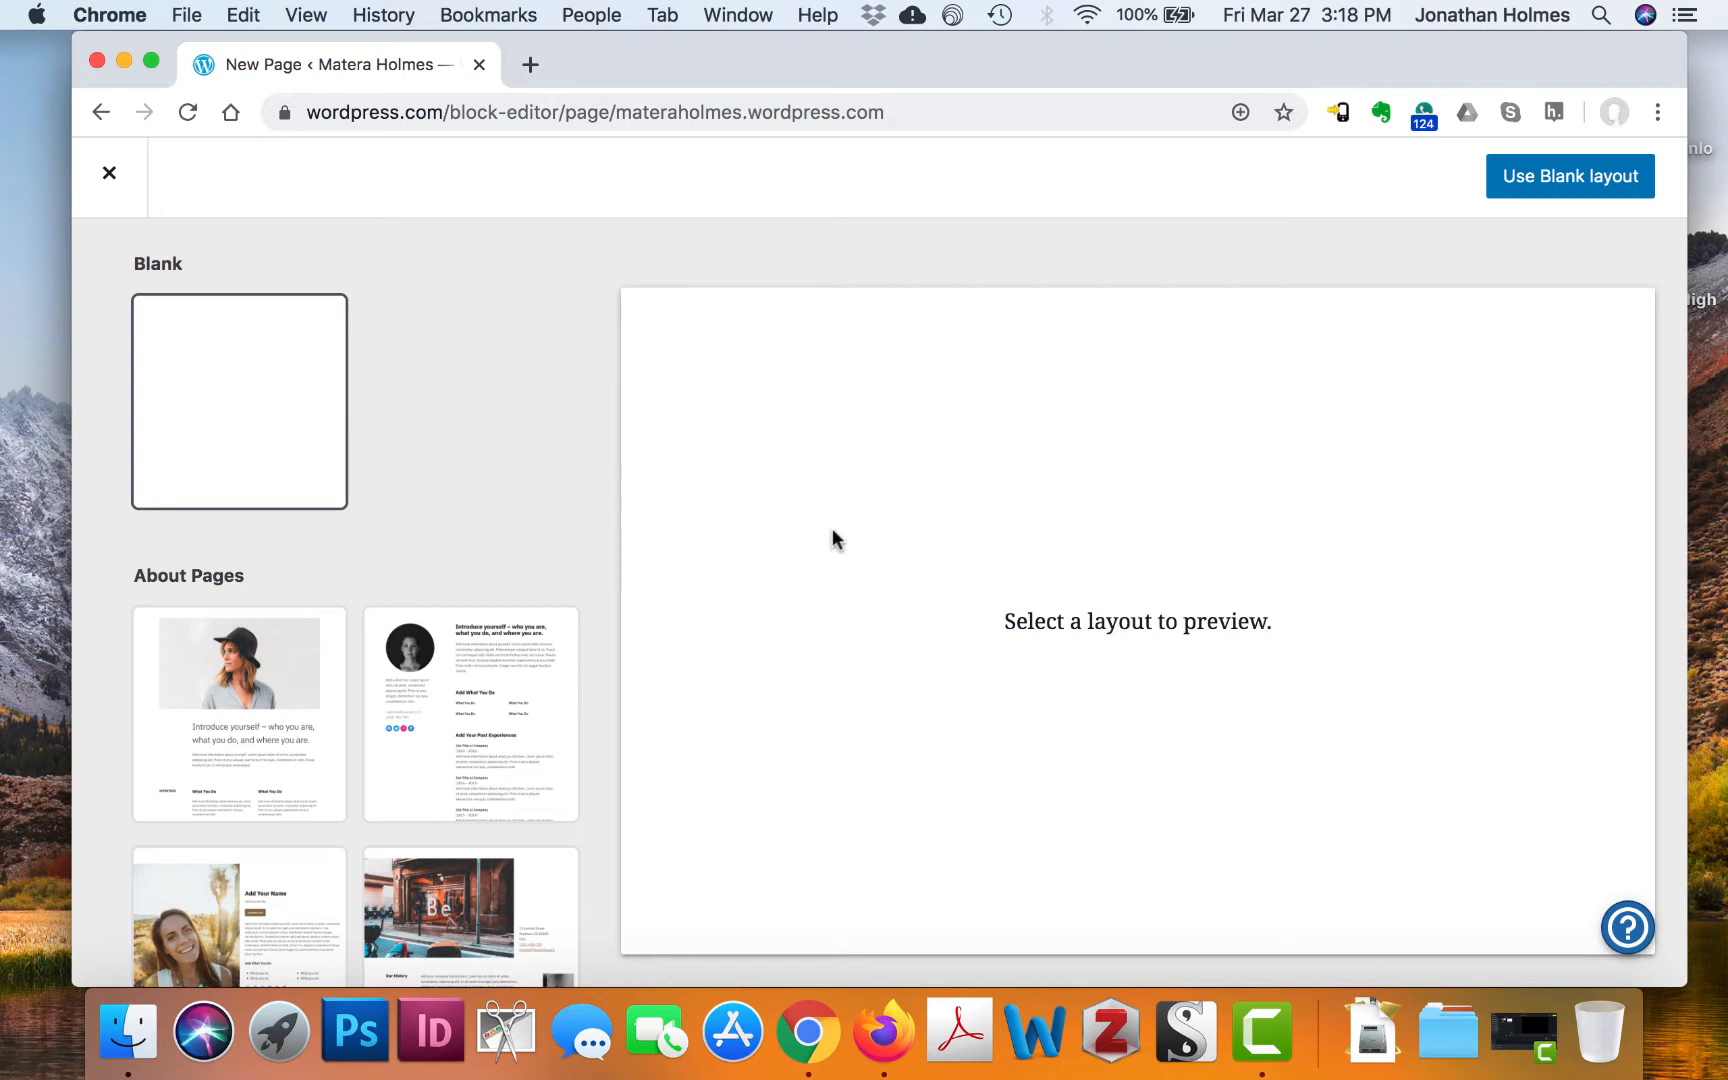
{"action": "scroll", "coordinate": [466, 491], "scroll_direction": "down", "scroll_amount": 10}
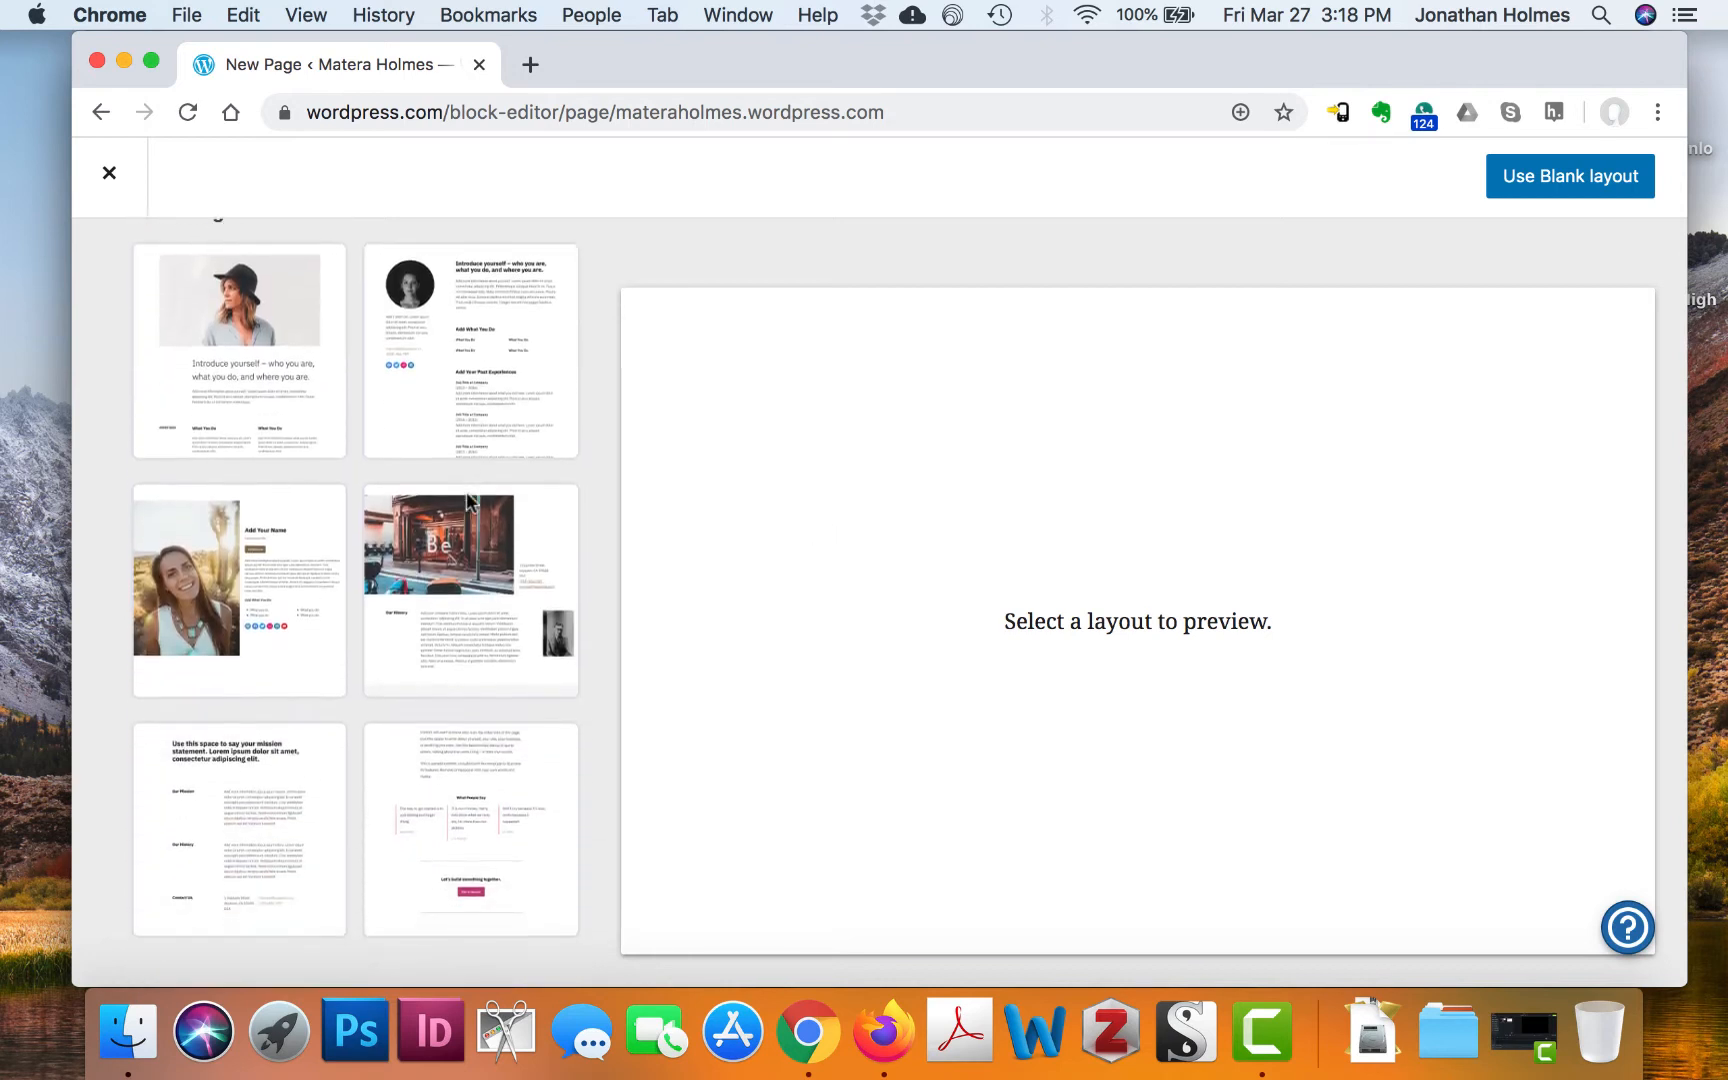
{"action": "scroll", "coordinate": [470, 503], "scroll_direction": "down", "scroll_amount": 3}
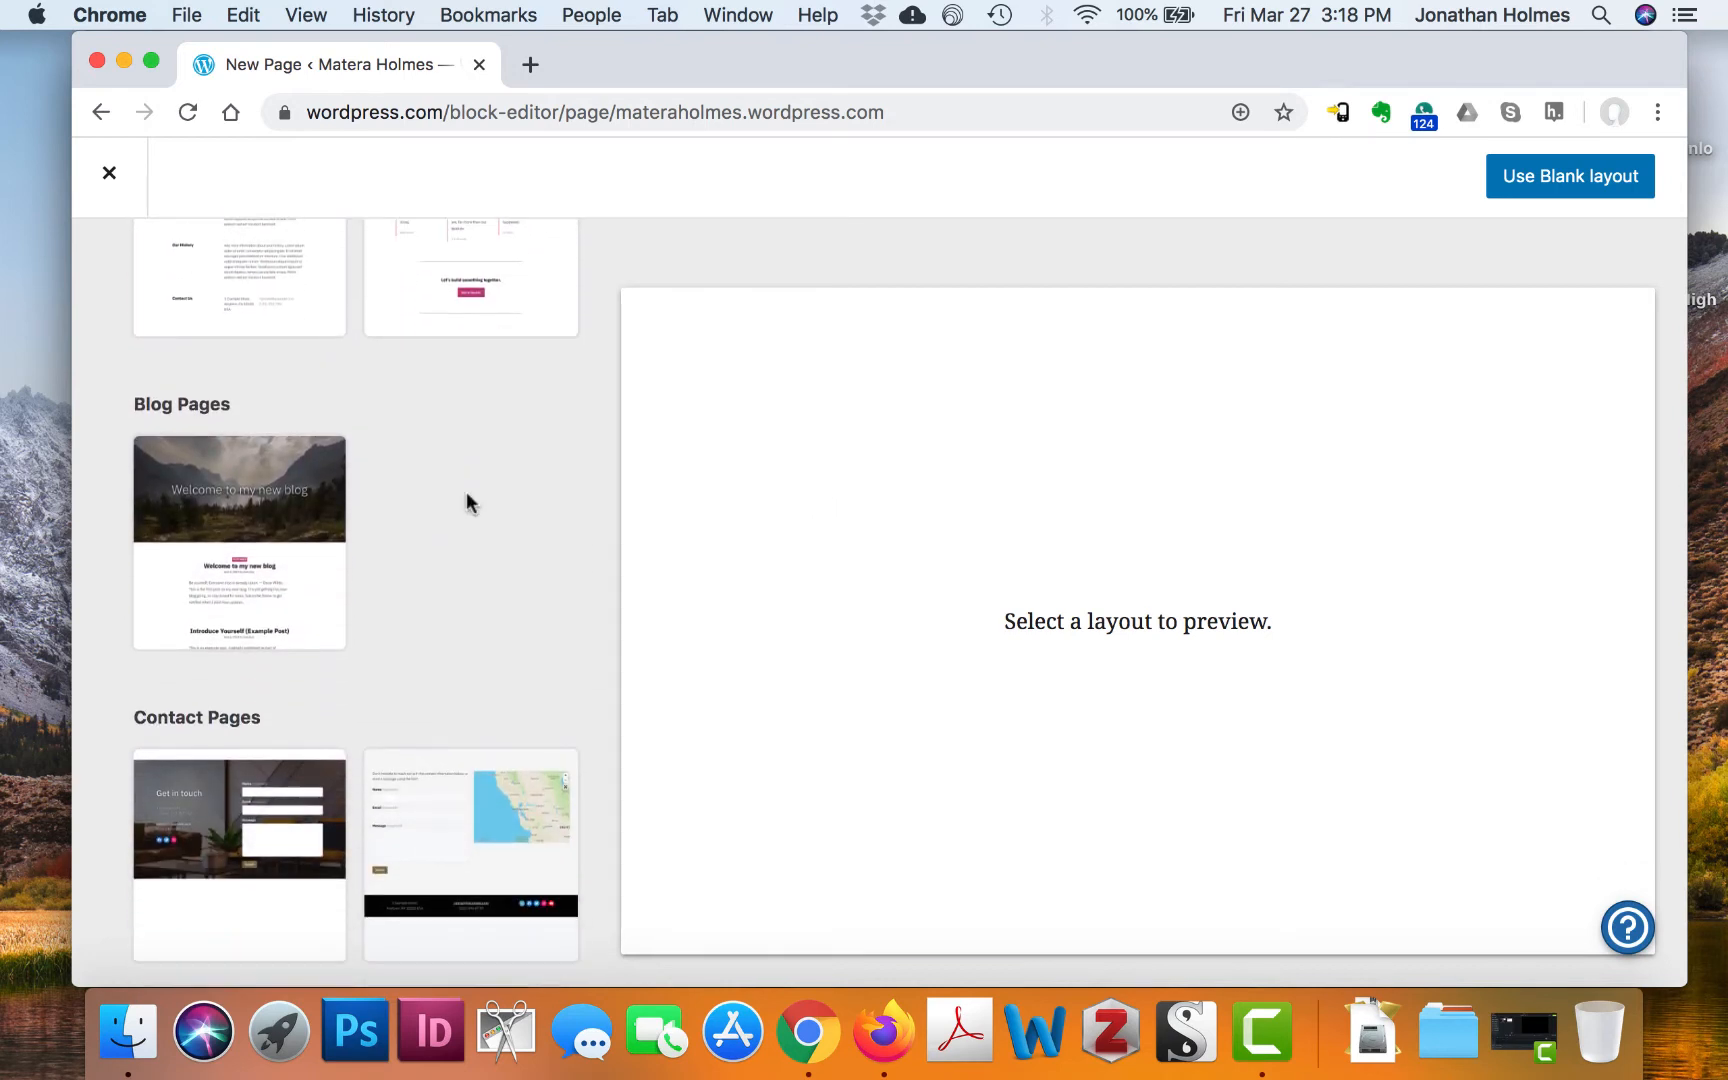
{"action": "scroll", "coordinate": [470, 503], "scroll_direction": "up", "scroll_amount": 1}
{"action": "scroll", "coordinate": [470, 503], "scroll_direction": "down", "scroll_amount": 1}
{"action": "scroll", "coordinate": [466, 500], "scroll_direction": "up", "scroll_amount": 7}
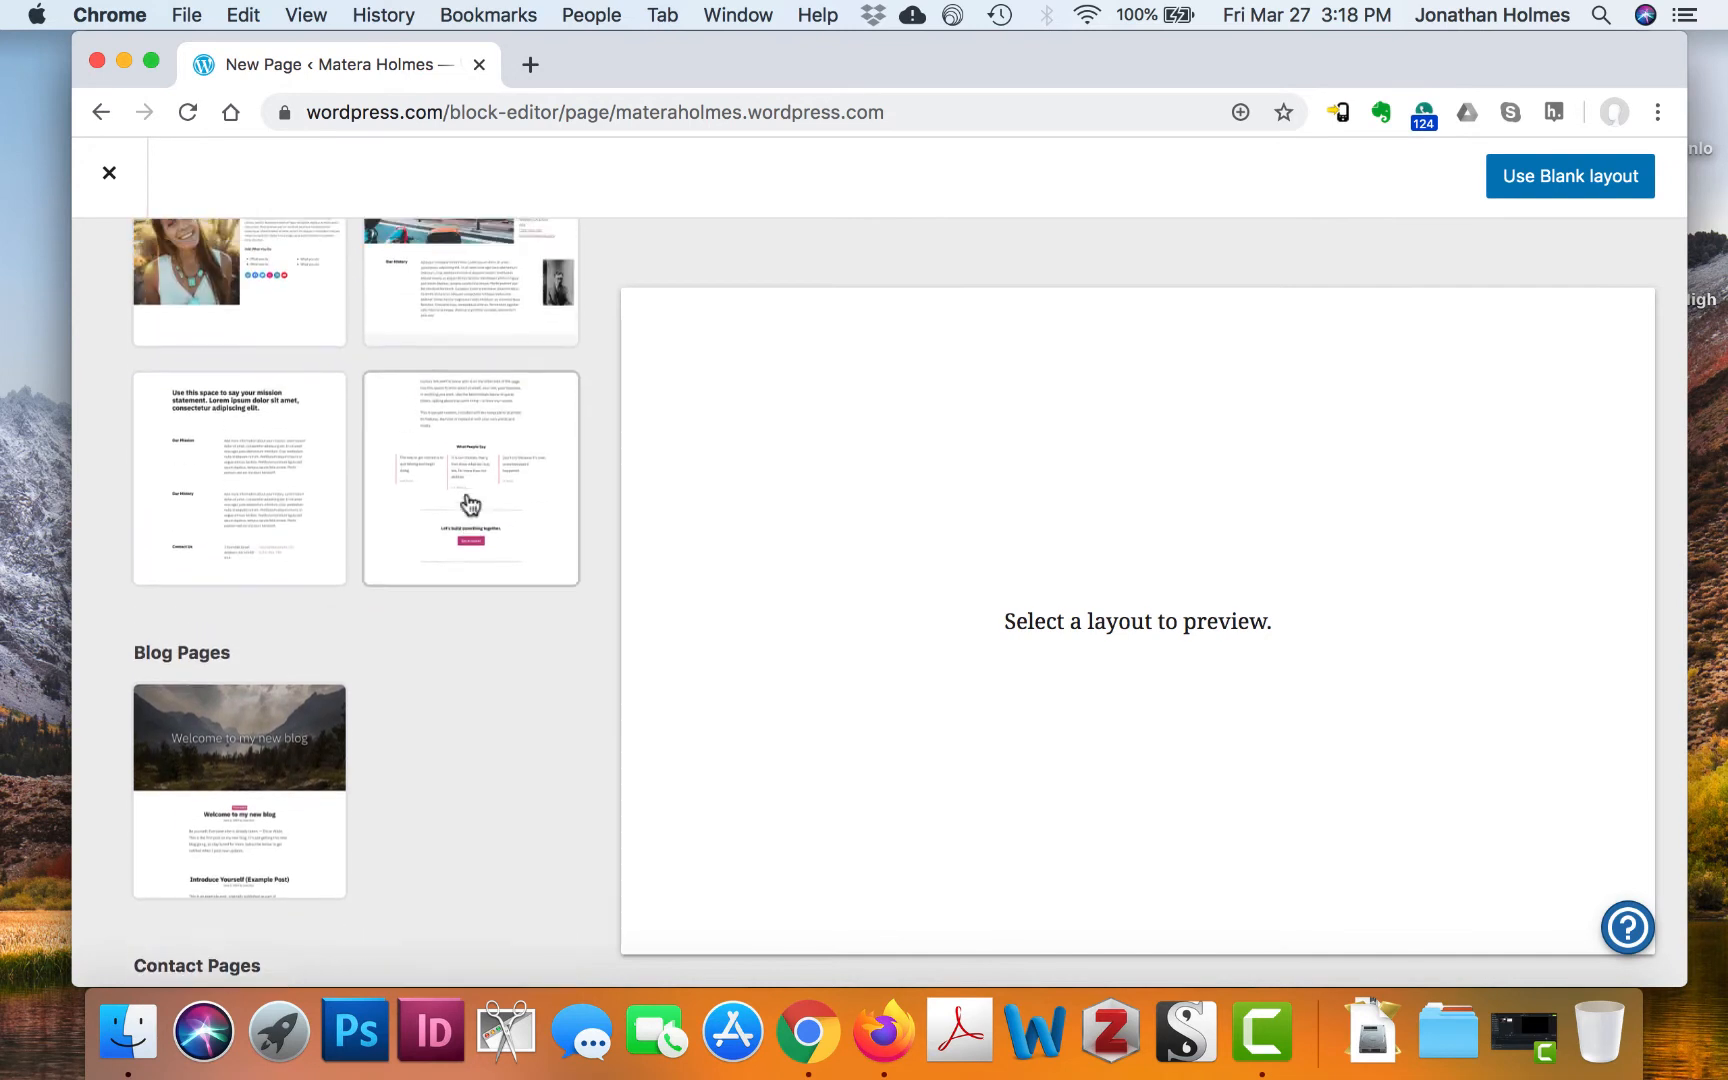
{"action": "scroll", "coordinate": [332, 717], "scroll_direction": "up", "scroll_amount": 3}
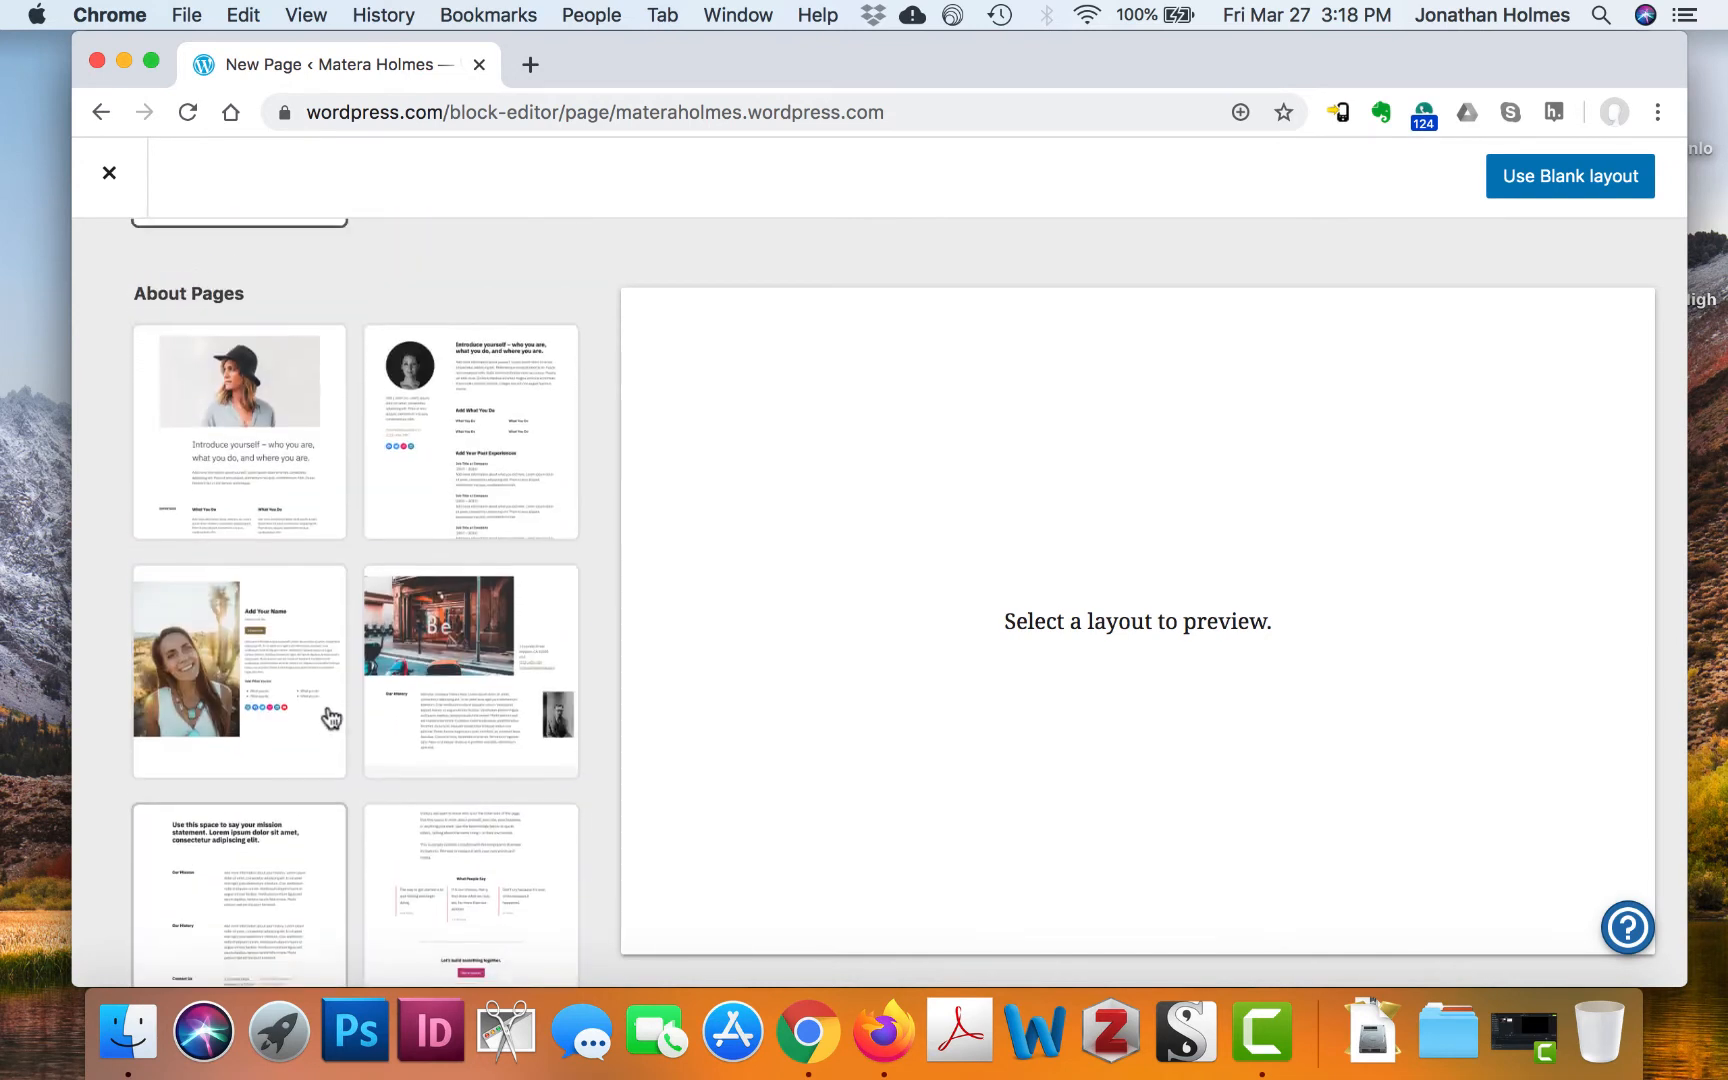
{"action": "scroll", "coordinate": [332, 717], "scroll_direction": "down", "scroll_amount": 2}
{"action": "scroll", "coordinate": [332, 717], "scroll_direction": "up", "scroll_amount": 1}
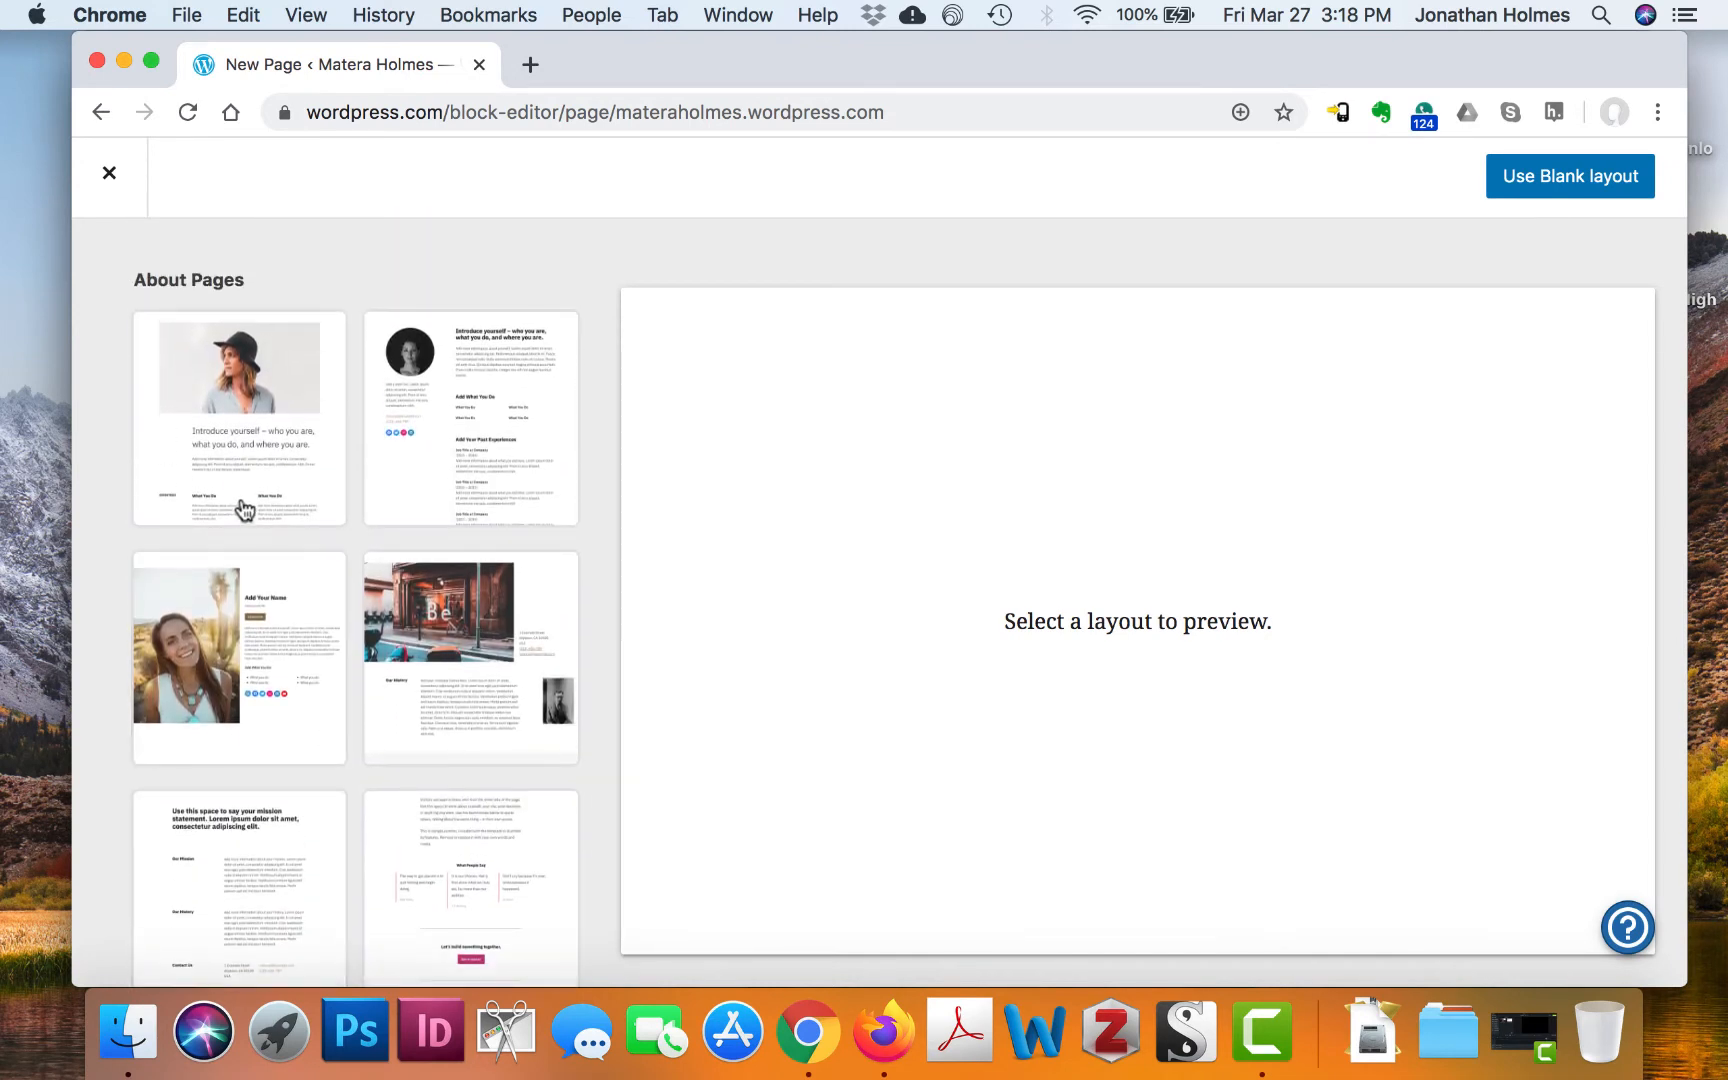
{"action": "scroll", "coordinate": [528, 455], "scroll_direction": "down", "scroll_amount": 1}
{"action": "scroll", "coordinate": [530, 455], "scroll_direction": "down", "scroll_amount": 2}
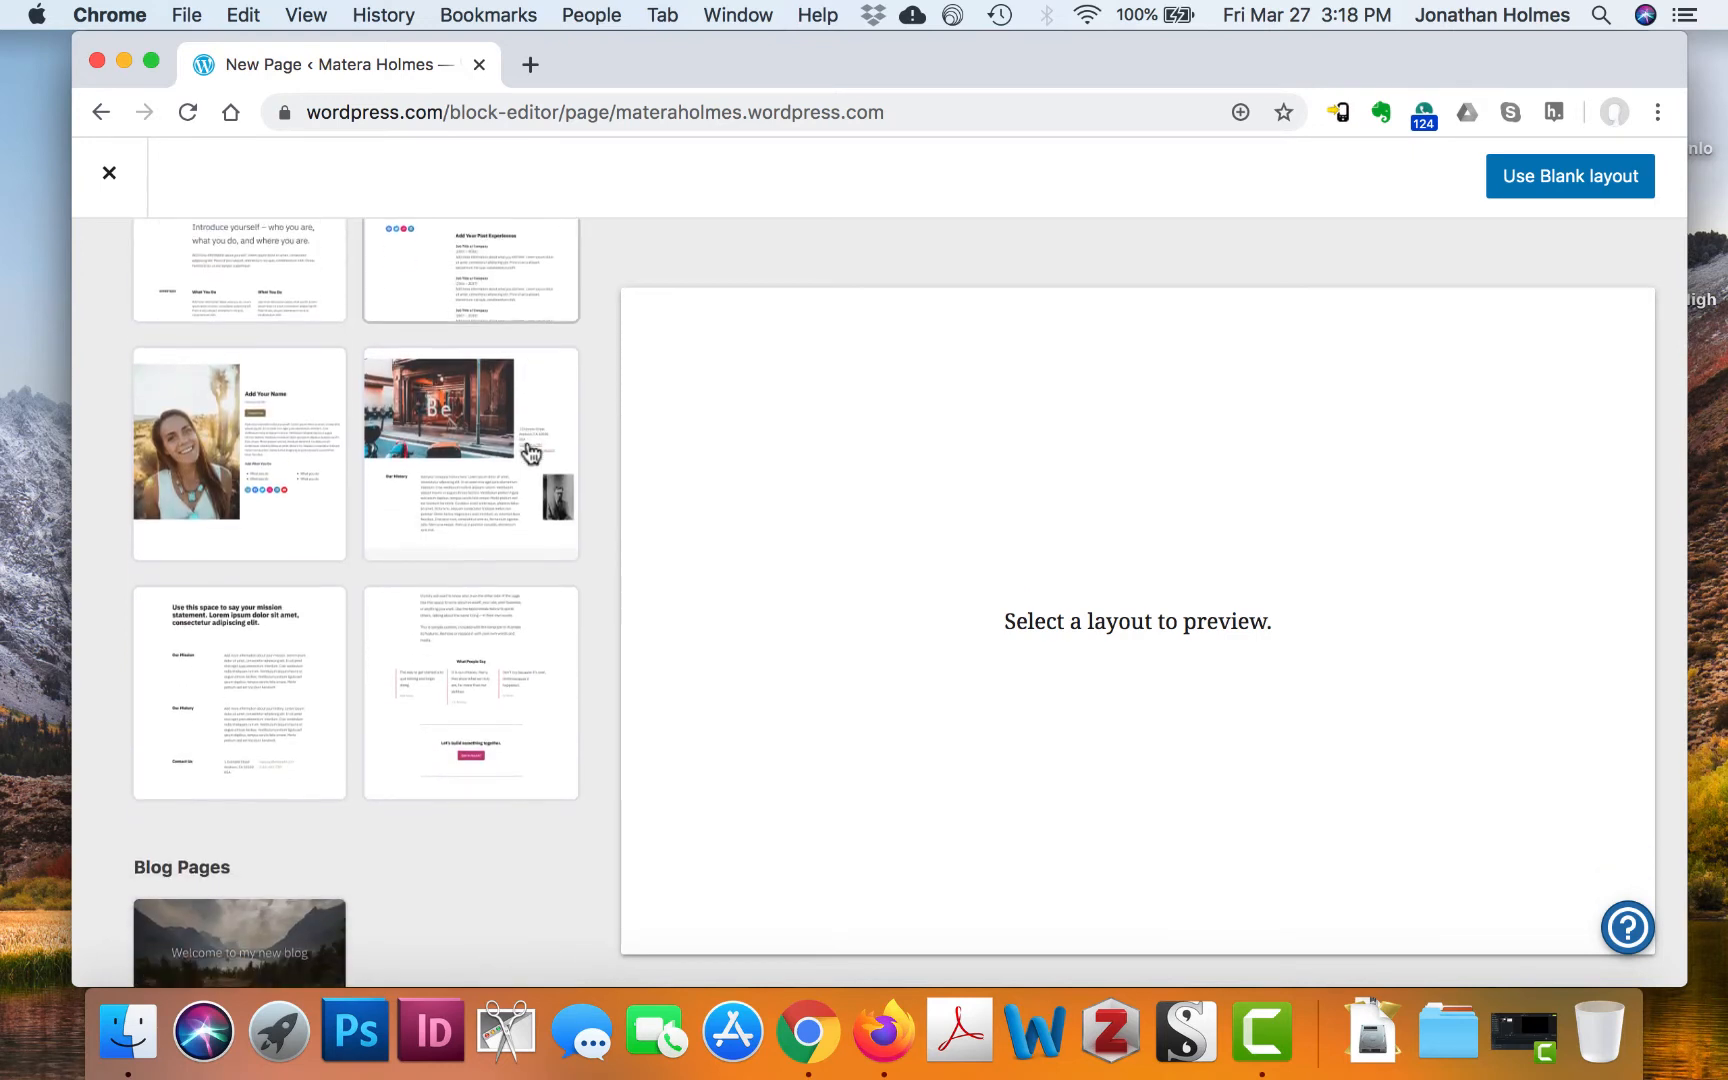
{"action": "scroll", "coordinate": [455, 688], "scroll_direction": "up", "scroll_amount": 3}
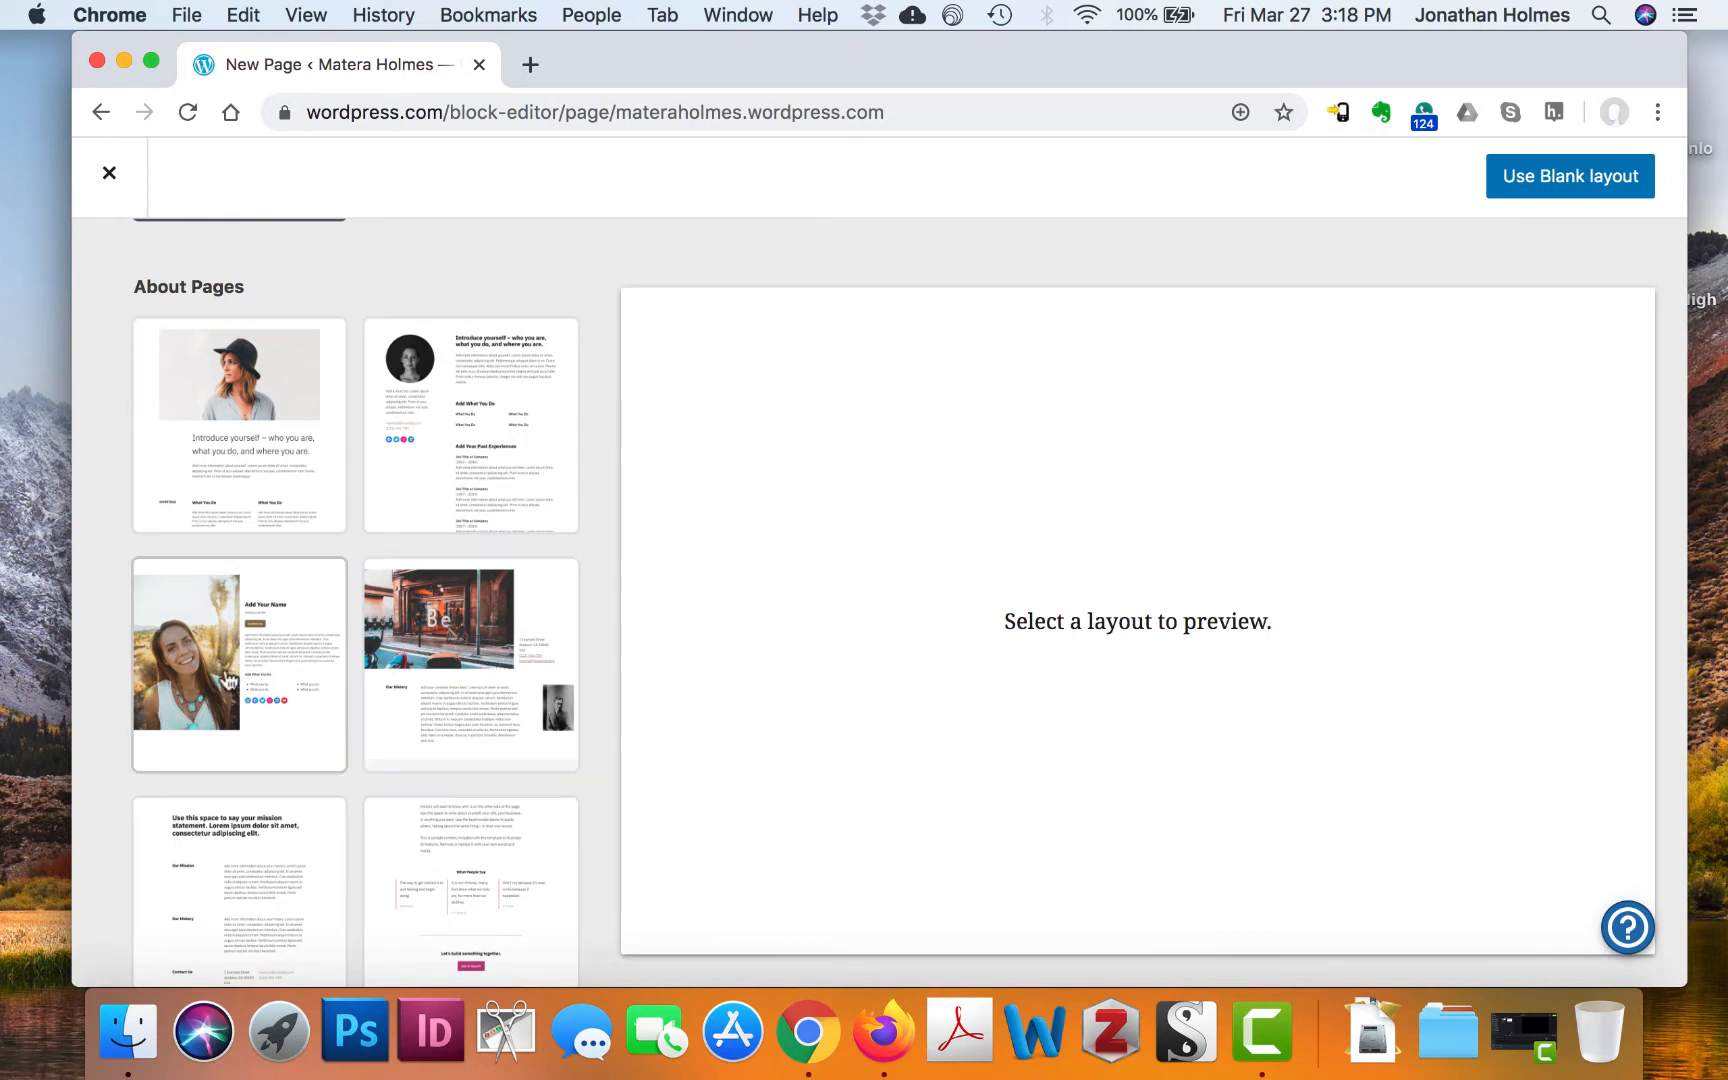
{"action": "scroll", "coordinate": [355, 698], "scroll_direction": "down", "scroll_amount": 3}
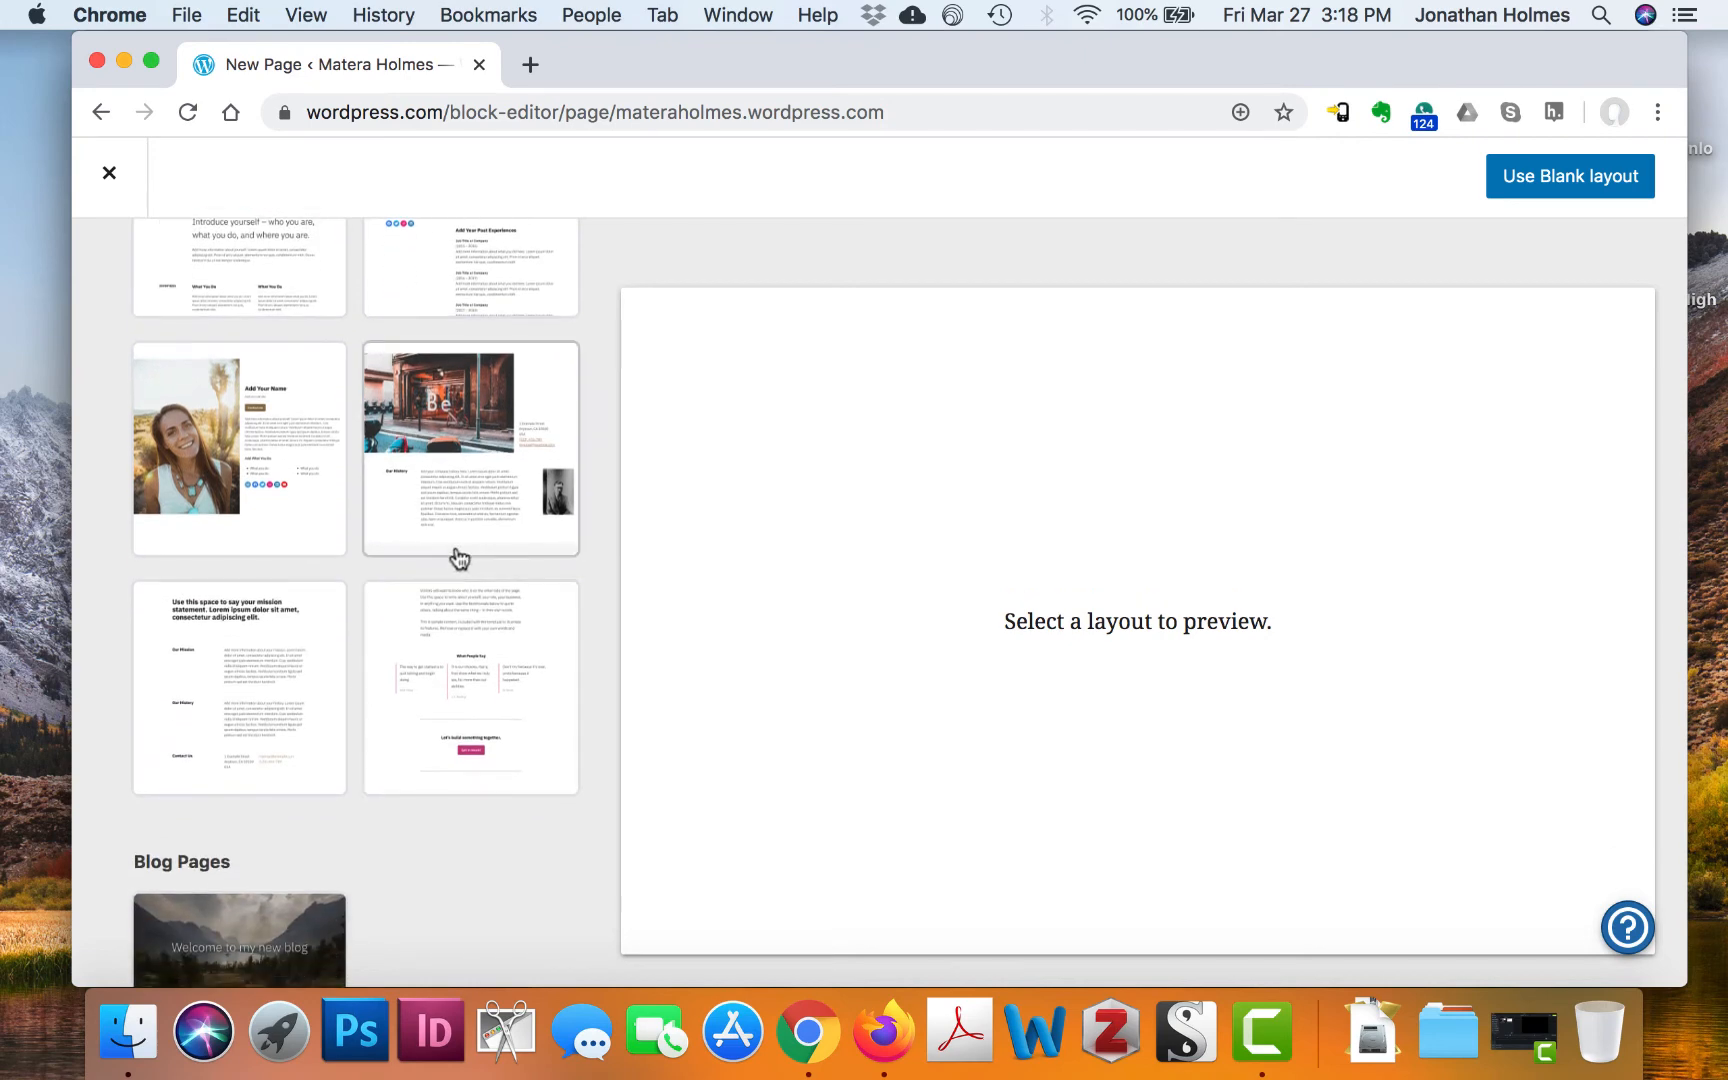
{"action": "scroll", "coordinate": [455, 559], "scroll_direction": "up", "scroll_amount": 3}
{"action": "scroll", "coordinate": [447, 705], "scroll_direction": "down", "scroll_amount": 8}
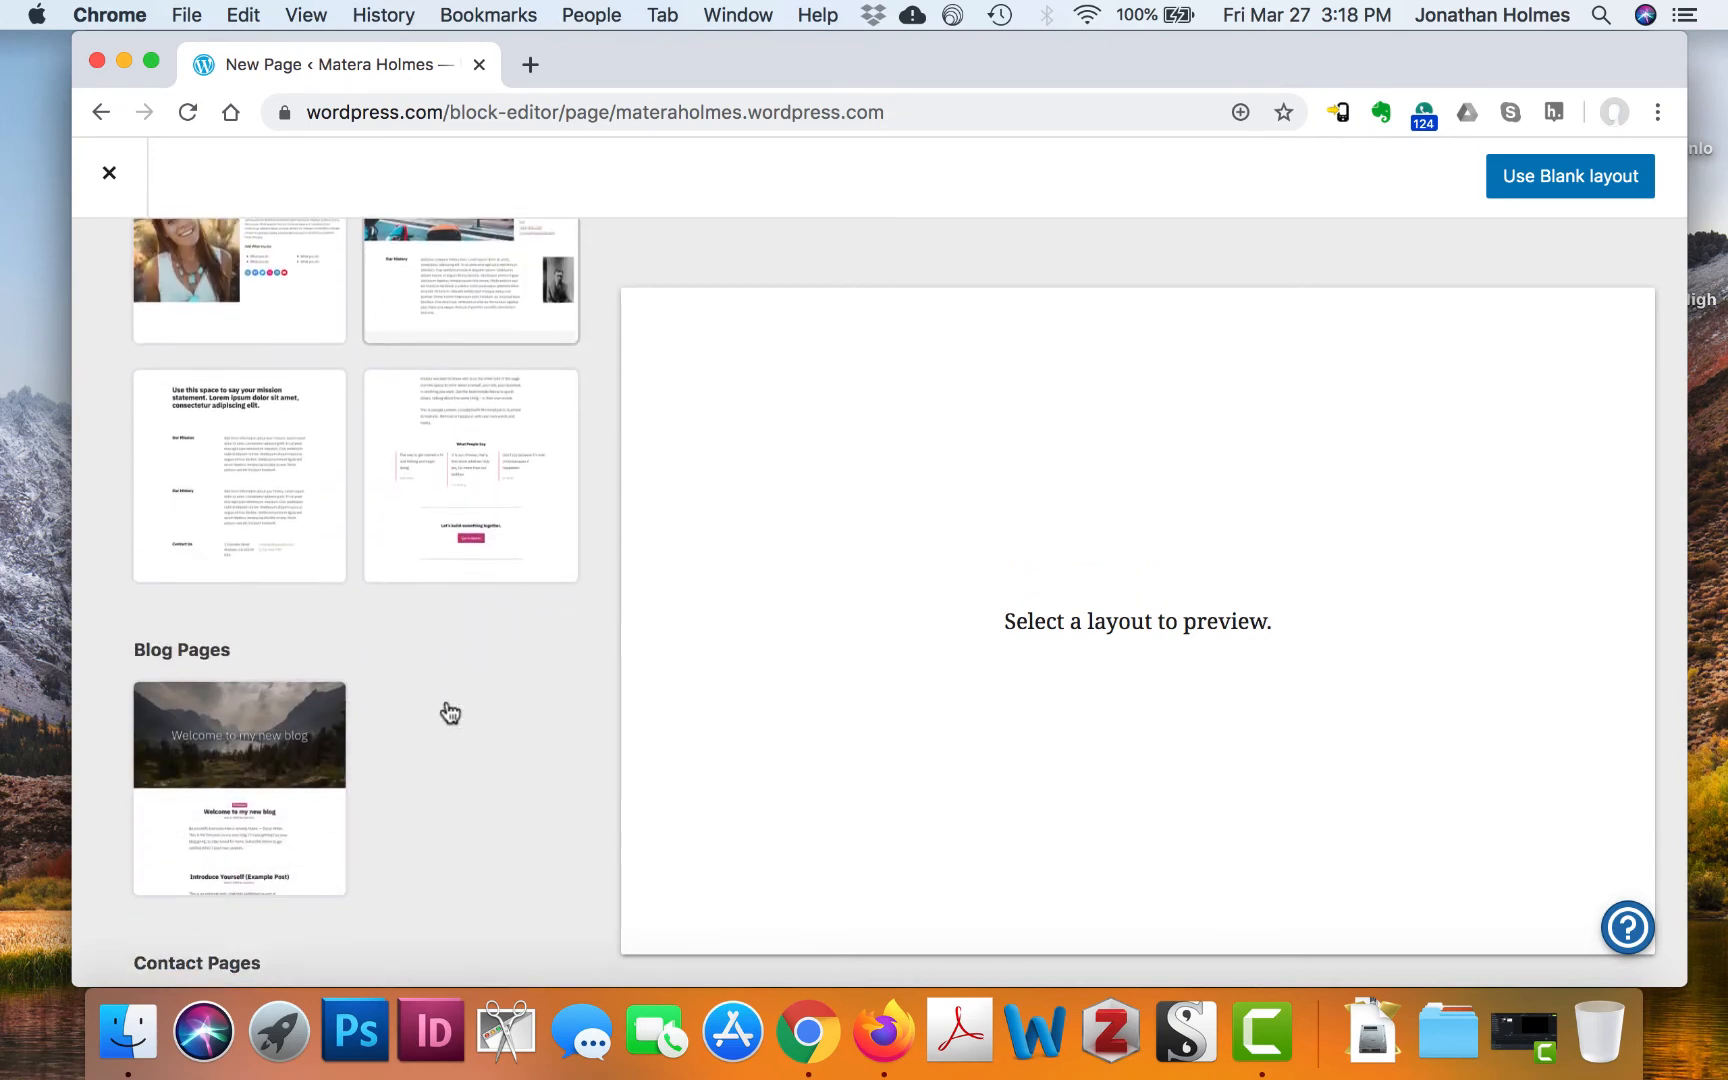
{"action": "scroll", "coordinate": [447, 705], "scroll_direction": "up", "scroll_amount": 4}
{"action": "scroll", "coordinate": [448, 712], "scroll_direction": "up", "scroll_amount": 3}
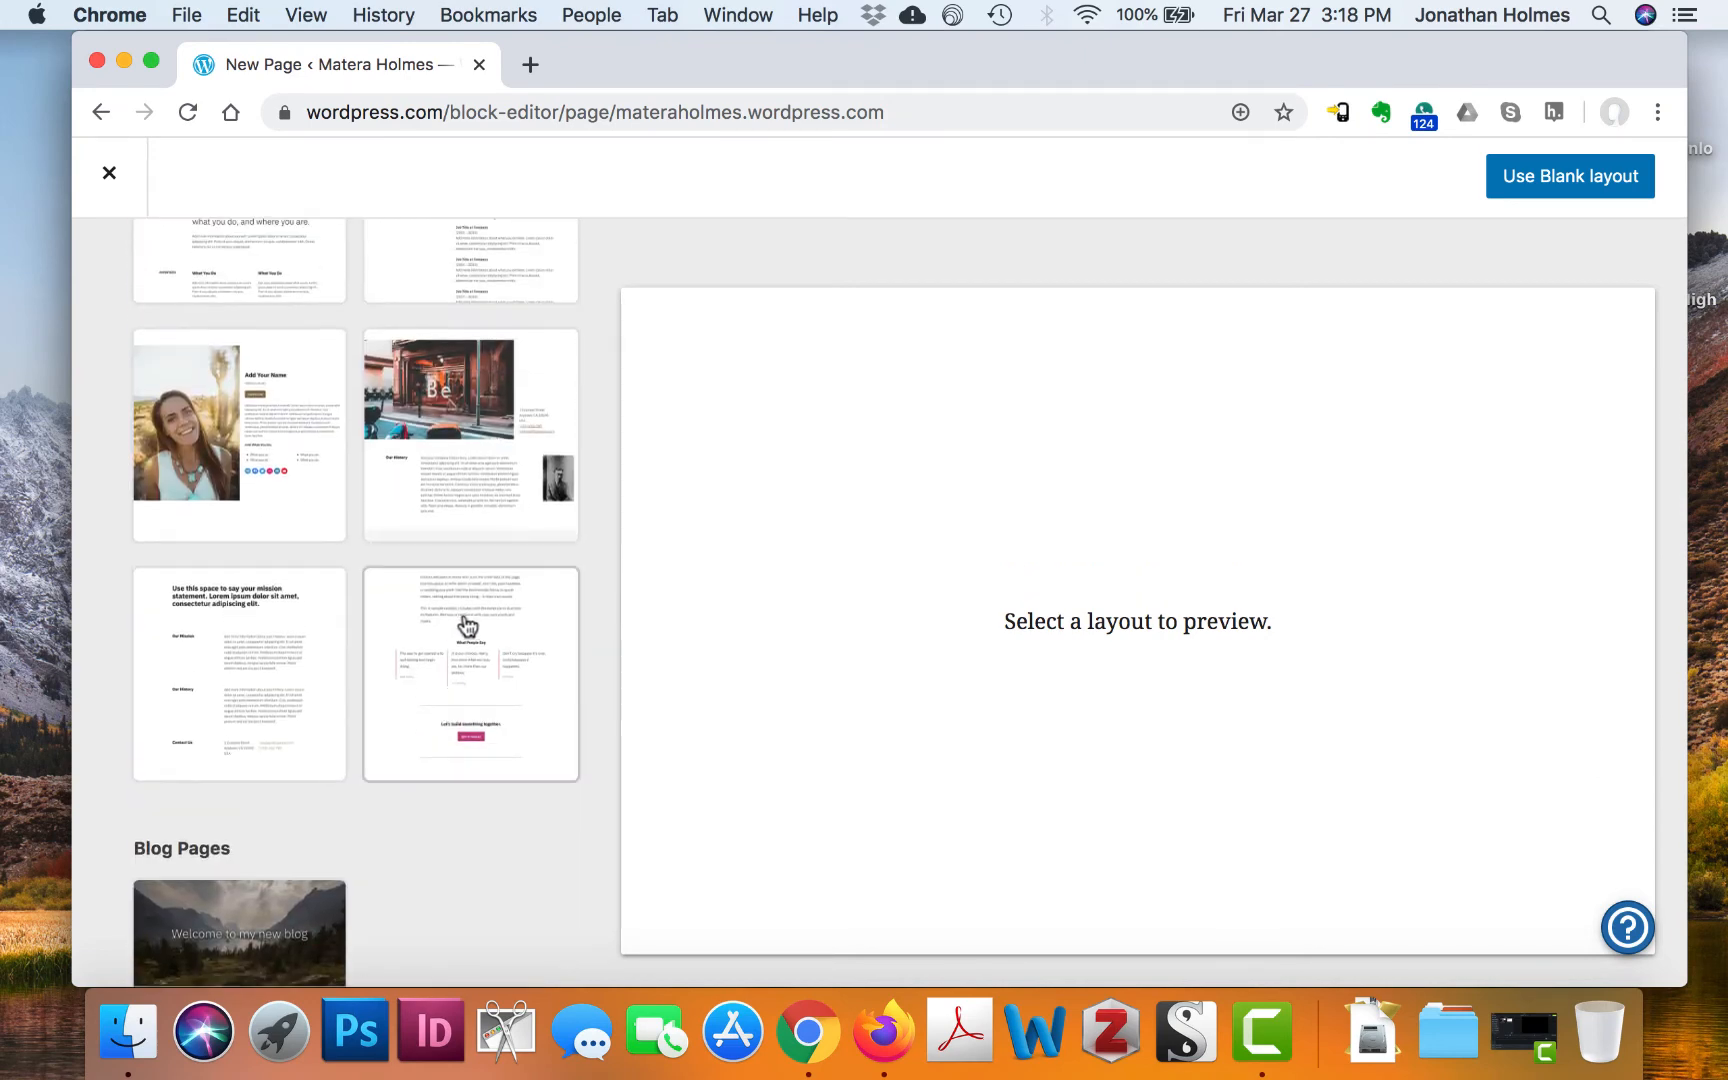
Preview the About layout, then pick the Blank layout instead
{"action": "left_click", "coordinate": [492, 702]}
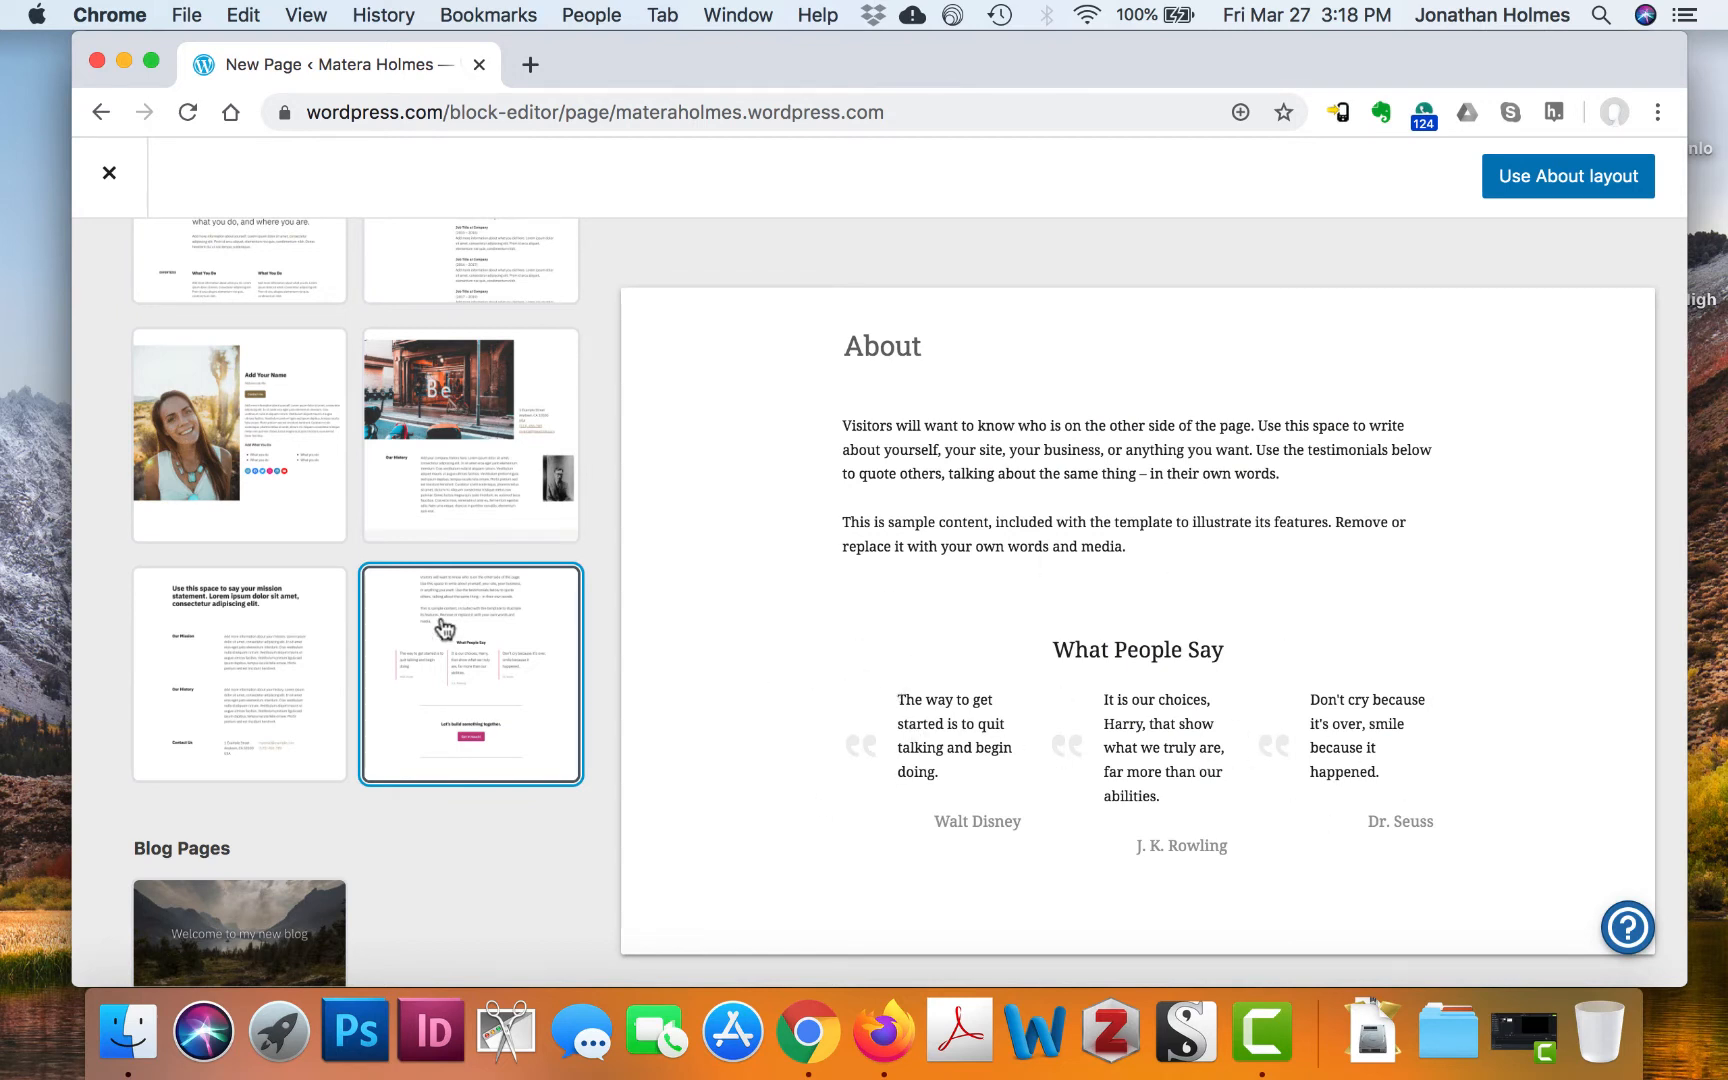
{"action": "scroll", "coordinate": [443, 627], "scroll_direction": "down", "scroll_amount": 10}
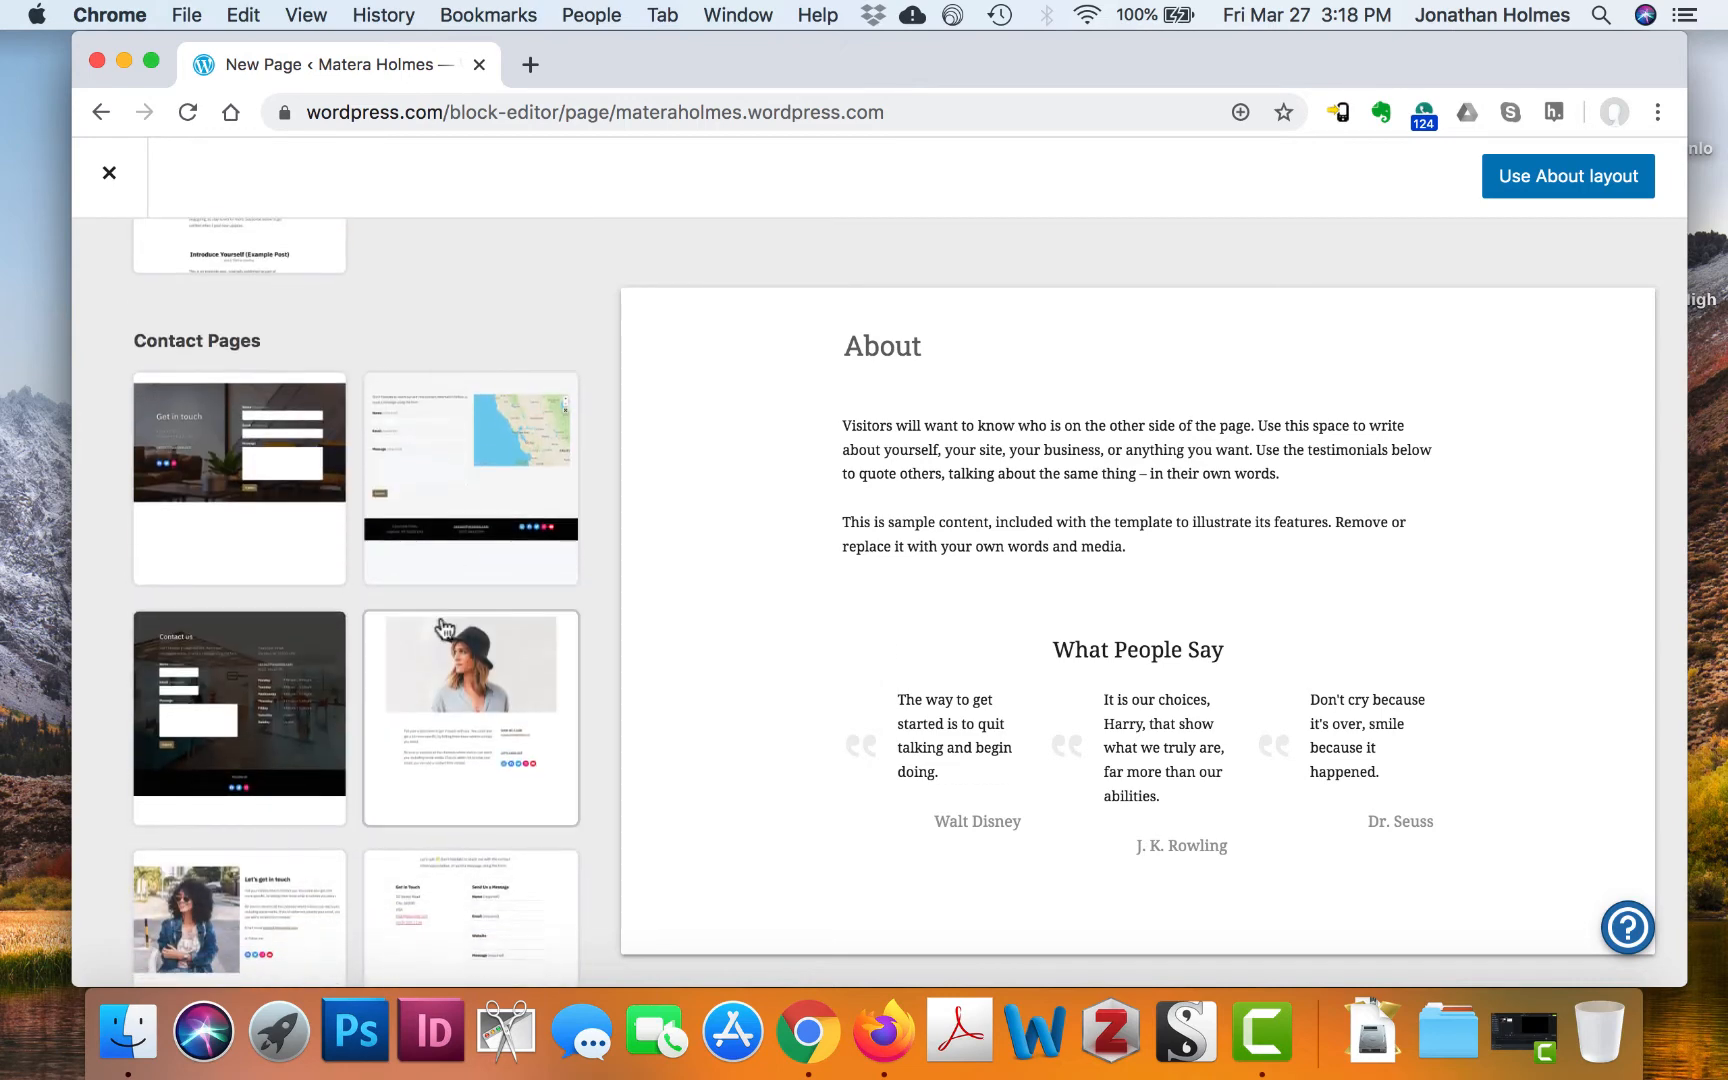
{"action": "scroll", "coordinate": [443, 627], "scroll_direction": "up", "scroll_amount": 10}
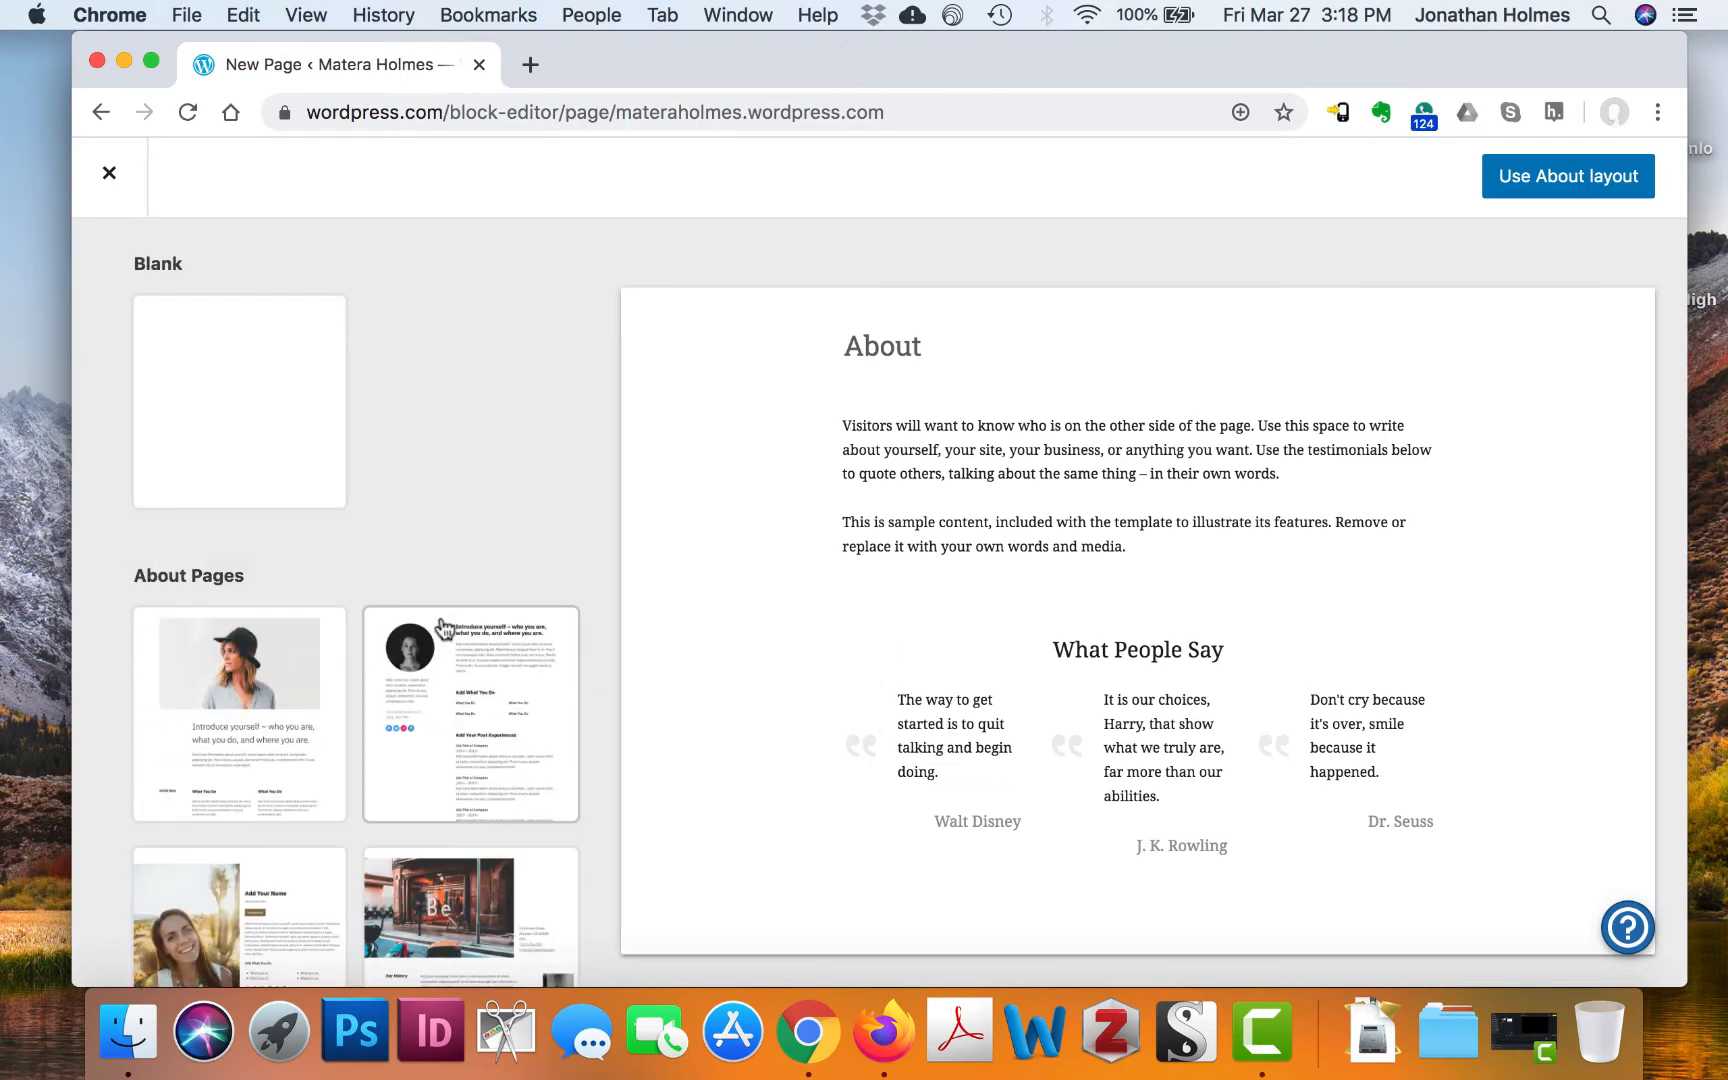
{"action": "left_click", "coordinate": [271, 388]}
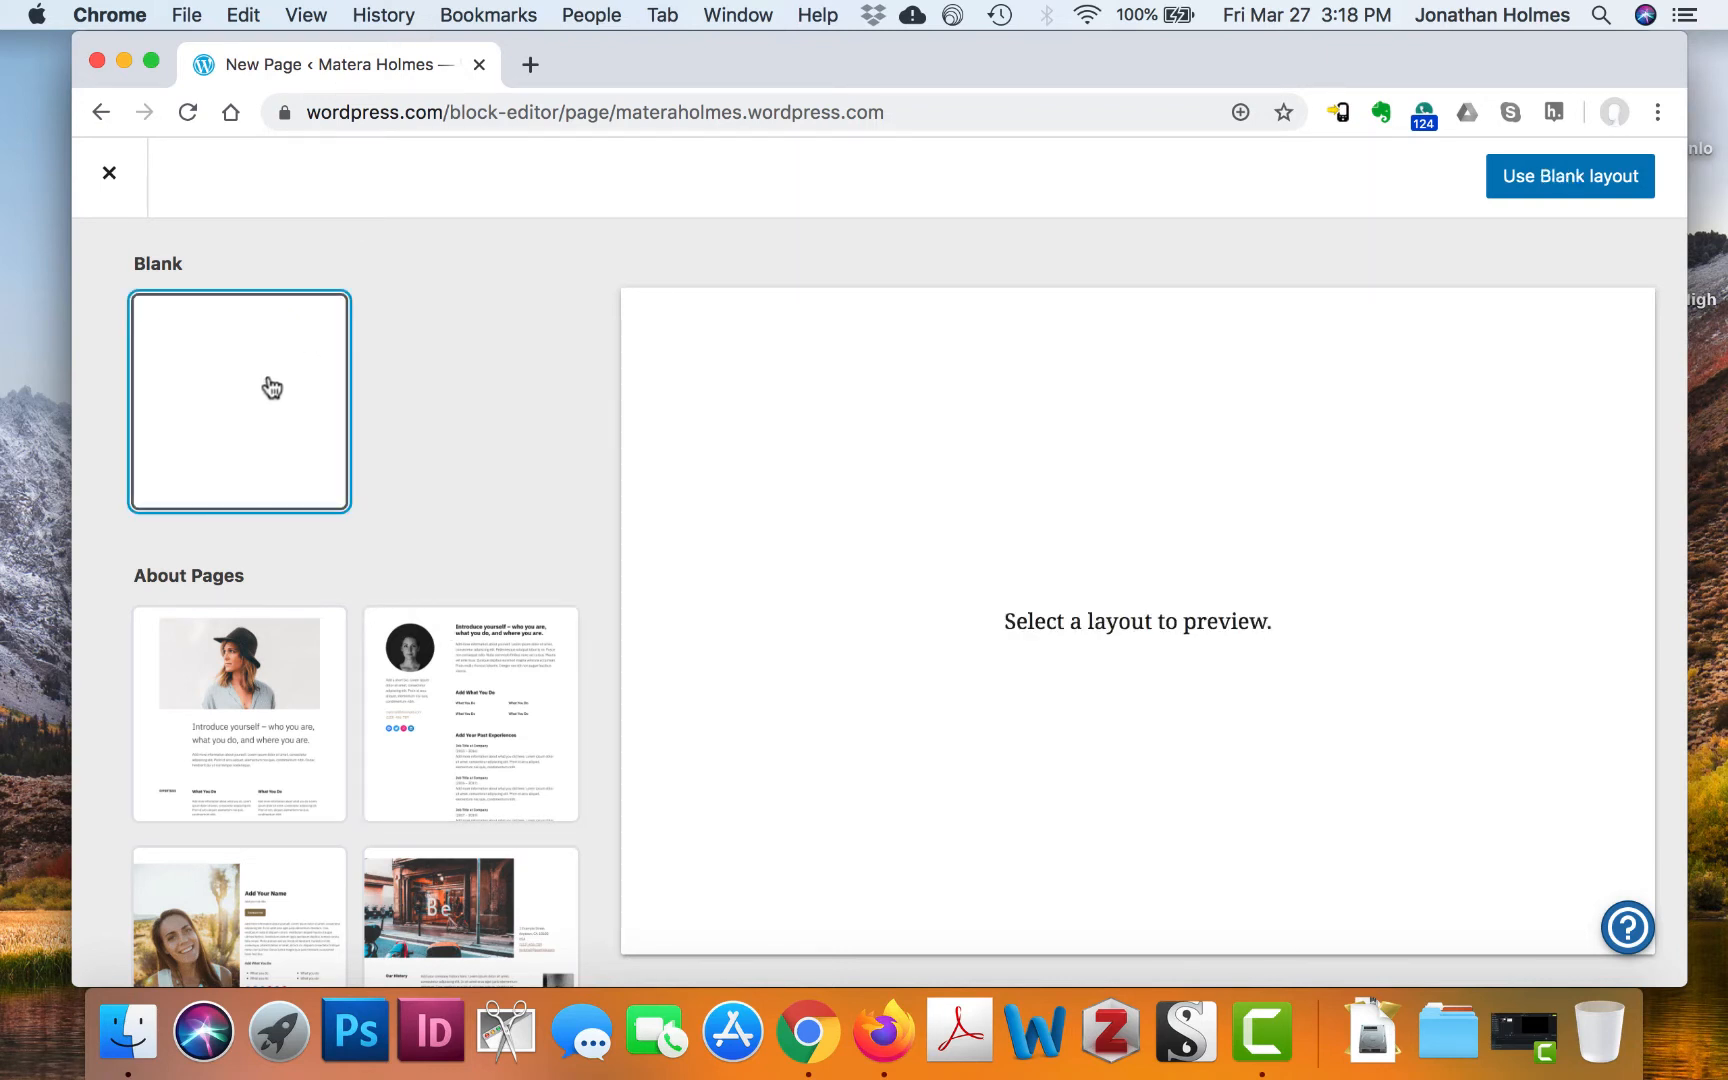
Title the blank page 'About', publish it, and dismiss the publish confirmation
{"action": "left_click", "coordinate": [1600, 176]}
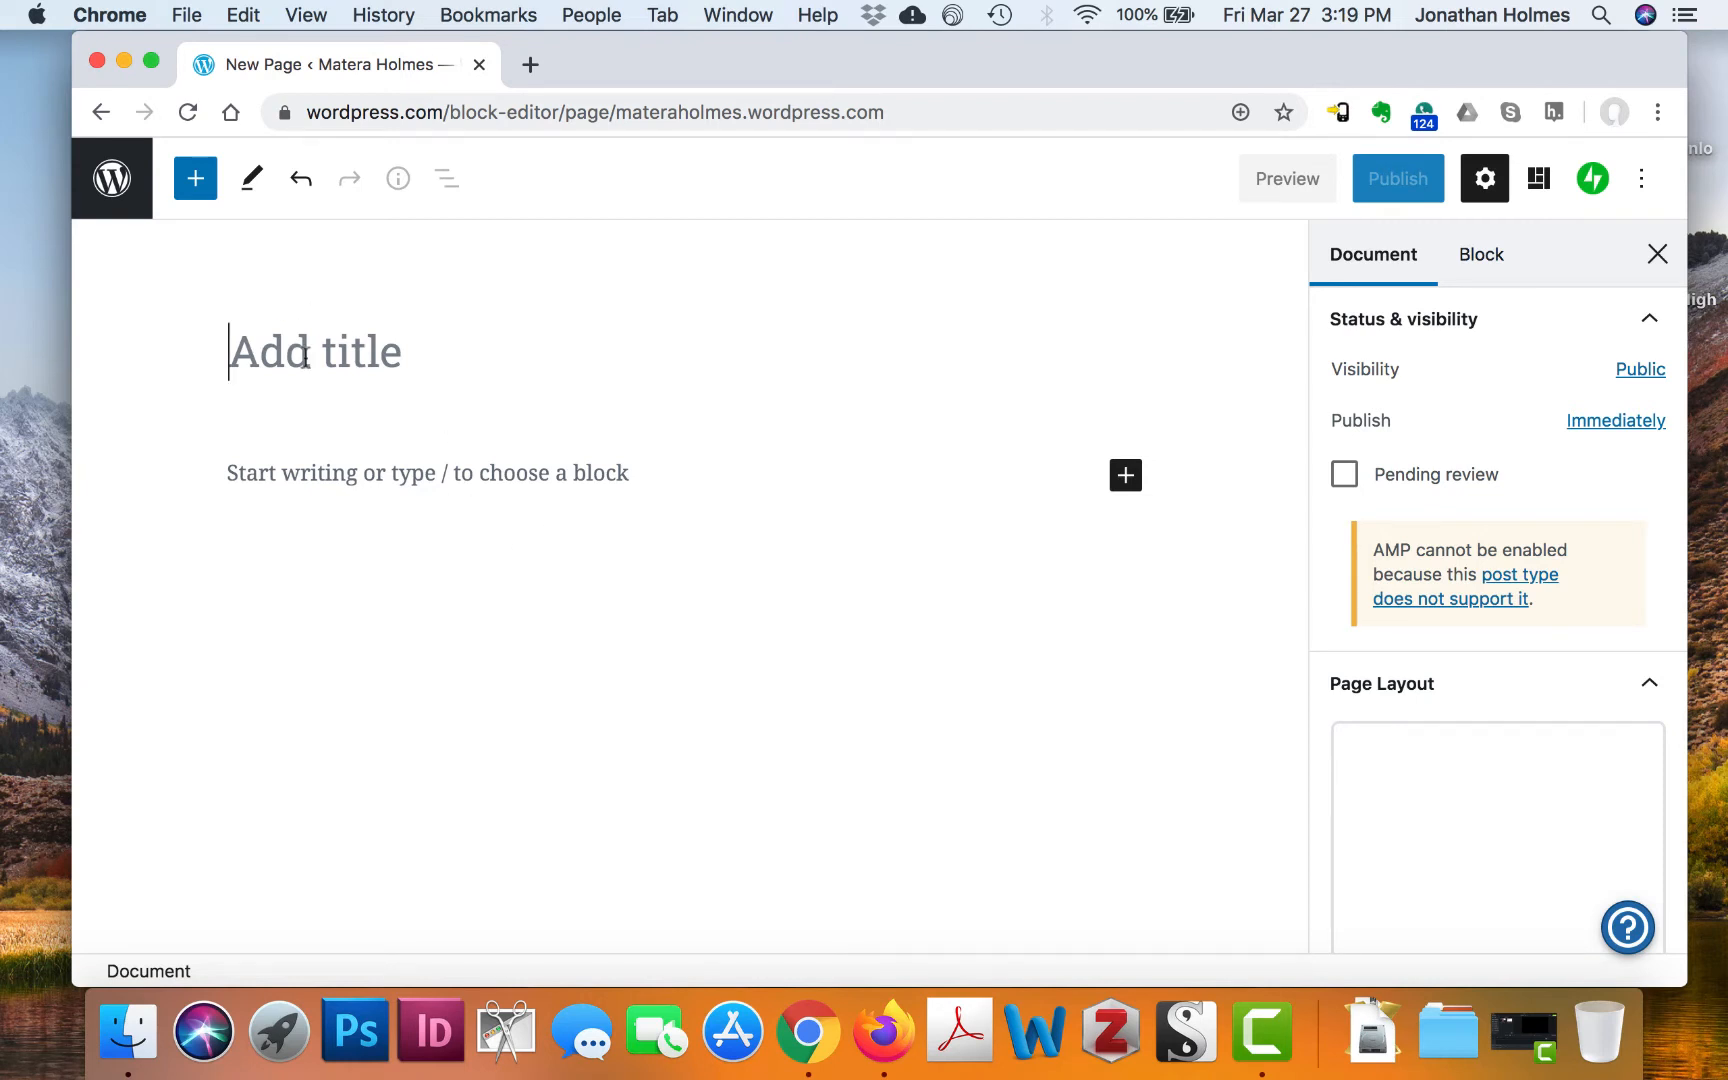
{"action": "type", "text": "About"}
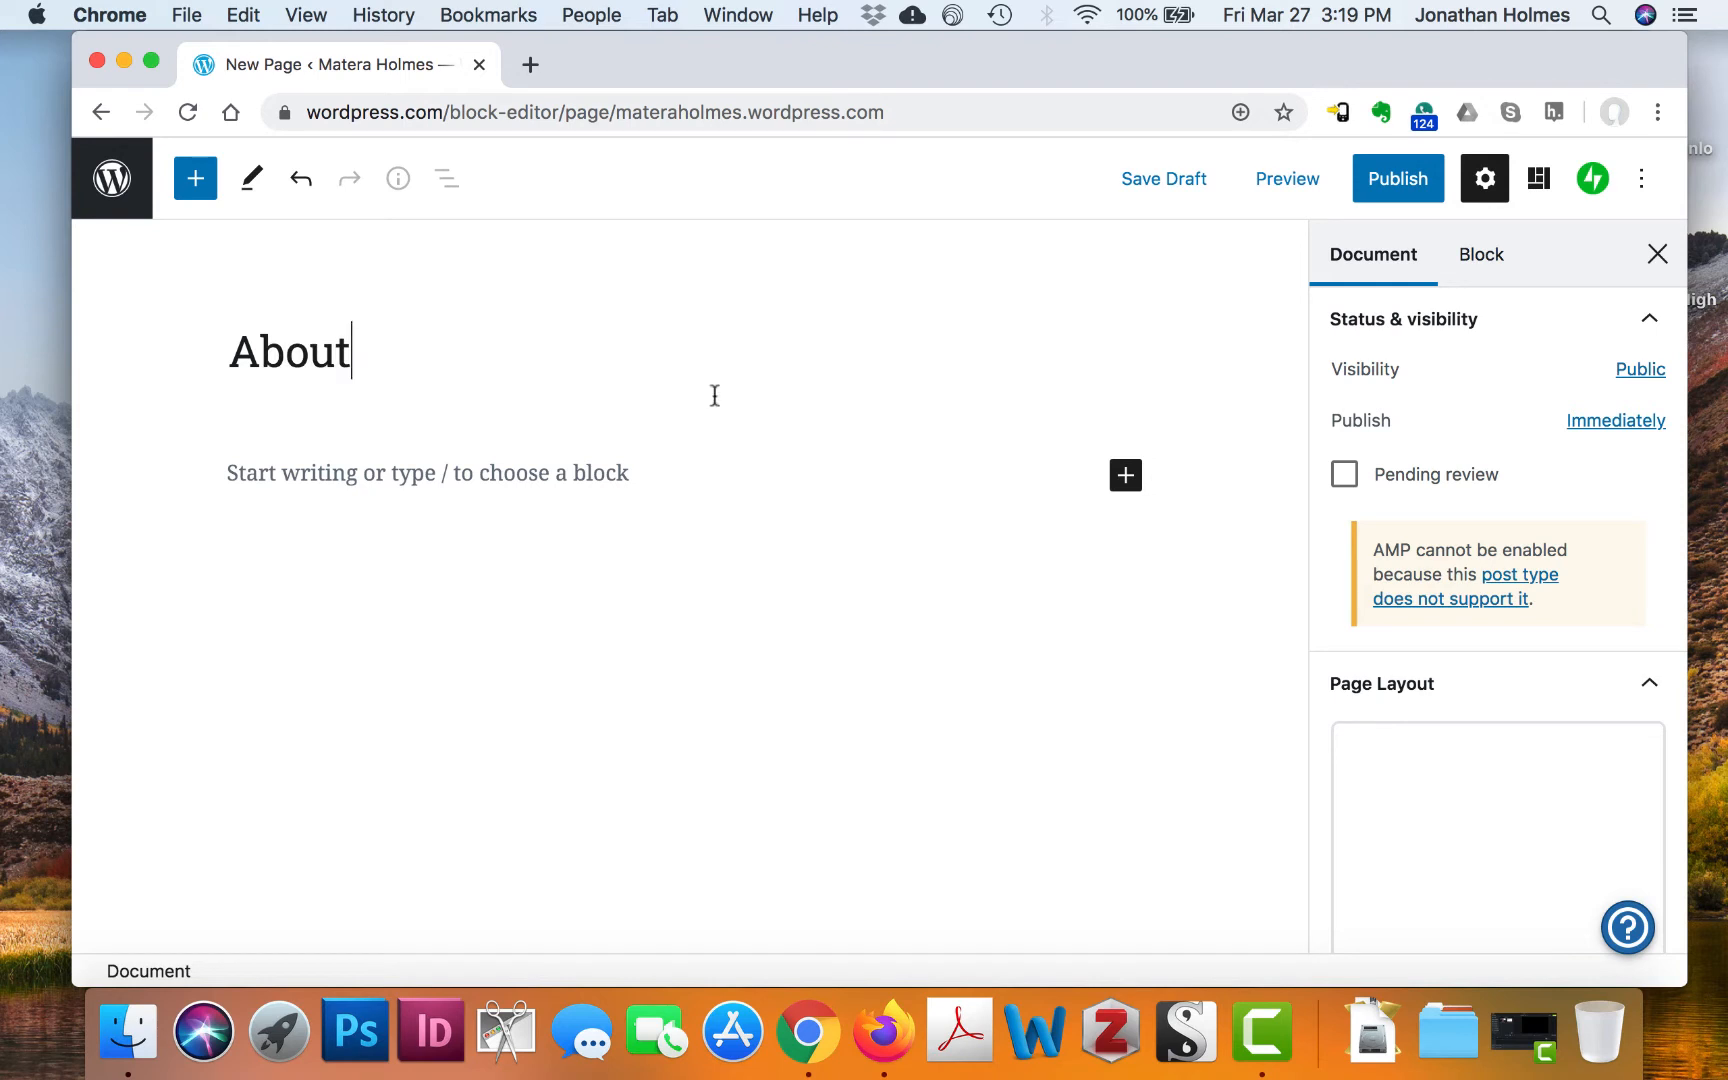
{"action": "left_click", "coordinate": [531, 476]}
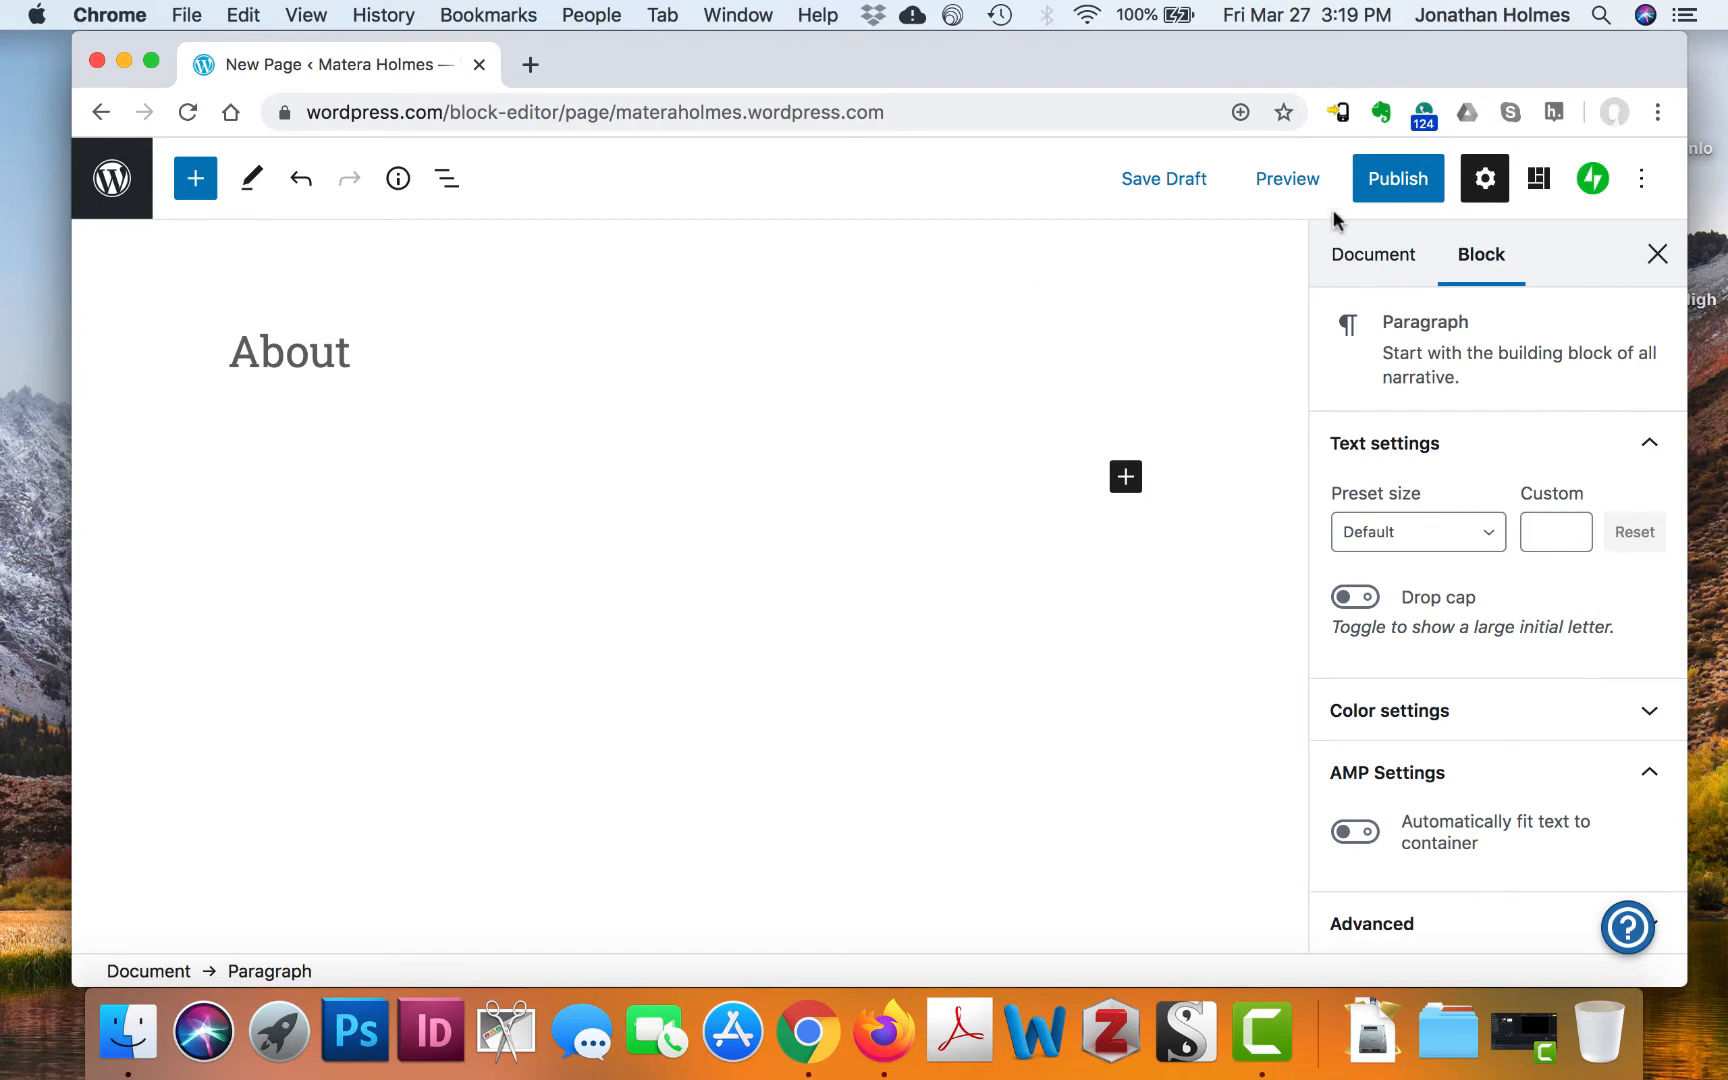
{"action": "left_click", "coordinate": [1408, 182]}
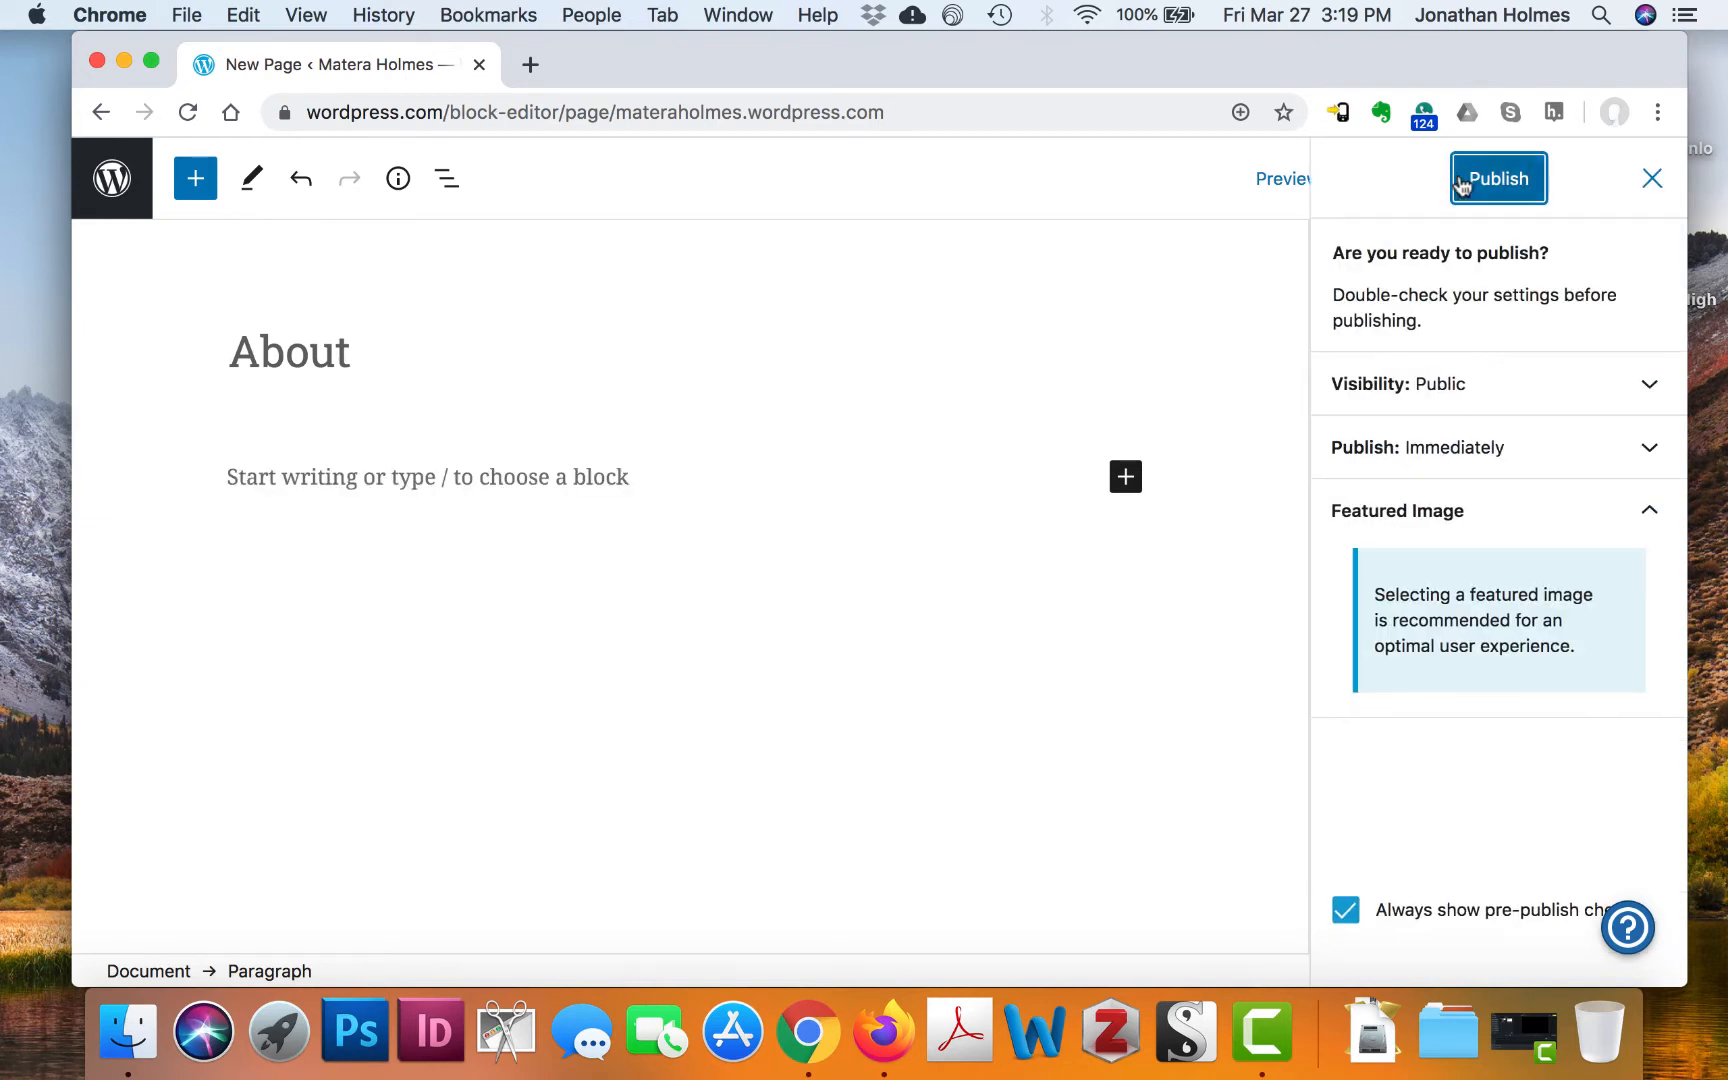
{"action": "left_click", "coordinate": [1512, 181]}
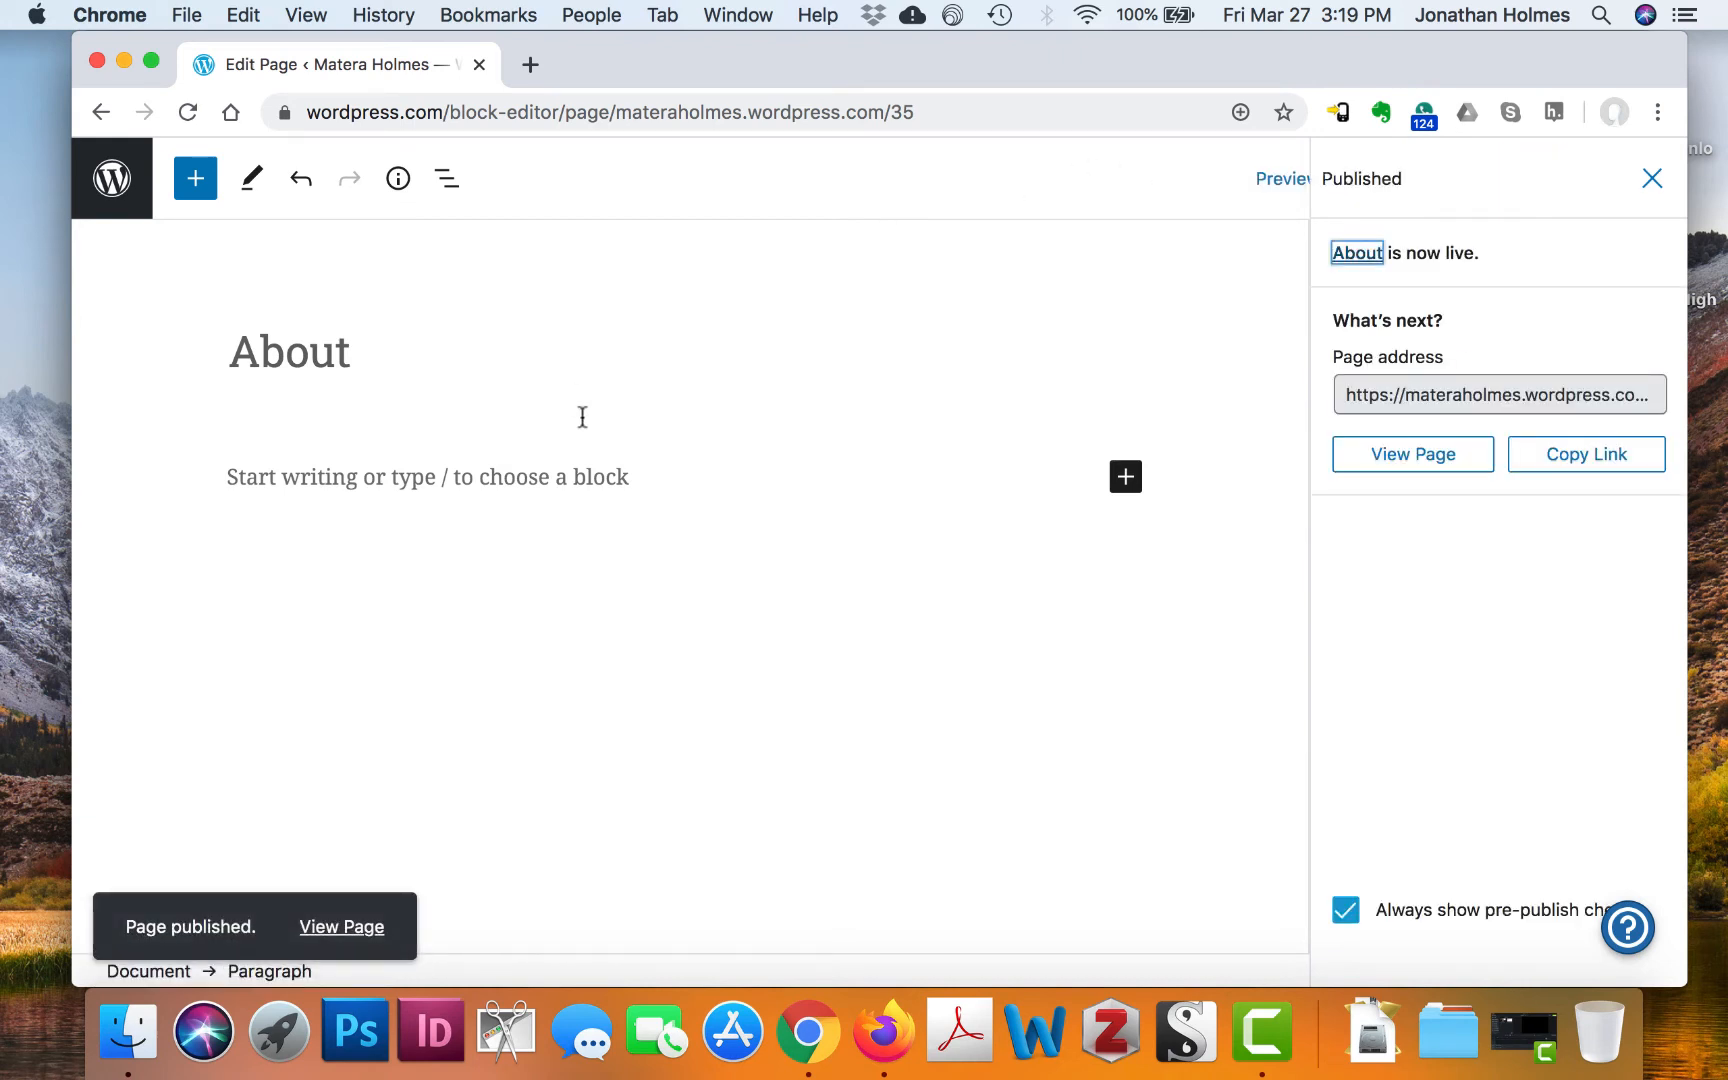
{"action": "left_click", "coordinate": [598, 476]}
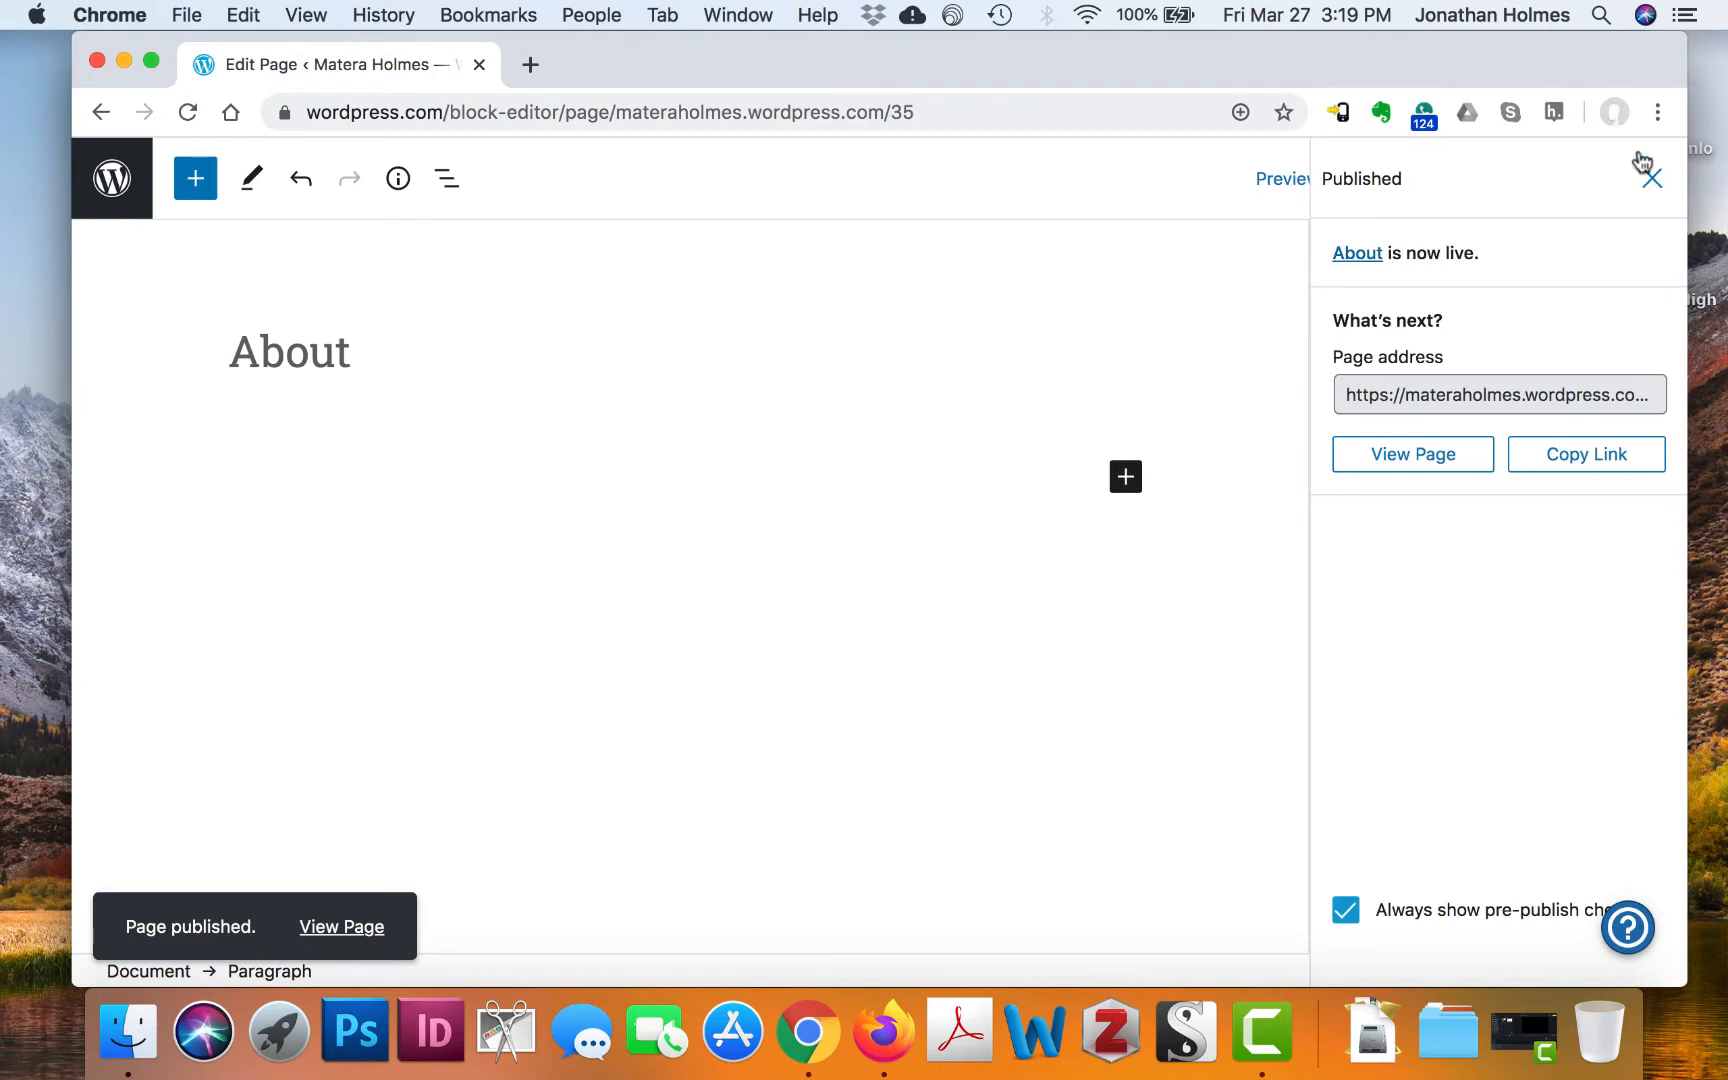
{"action": "left_click", "coordinate": [1652, 180]}
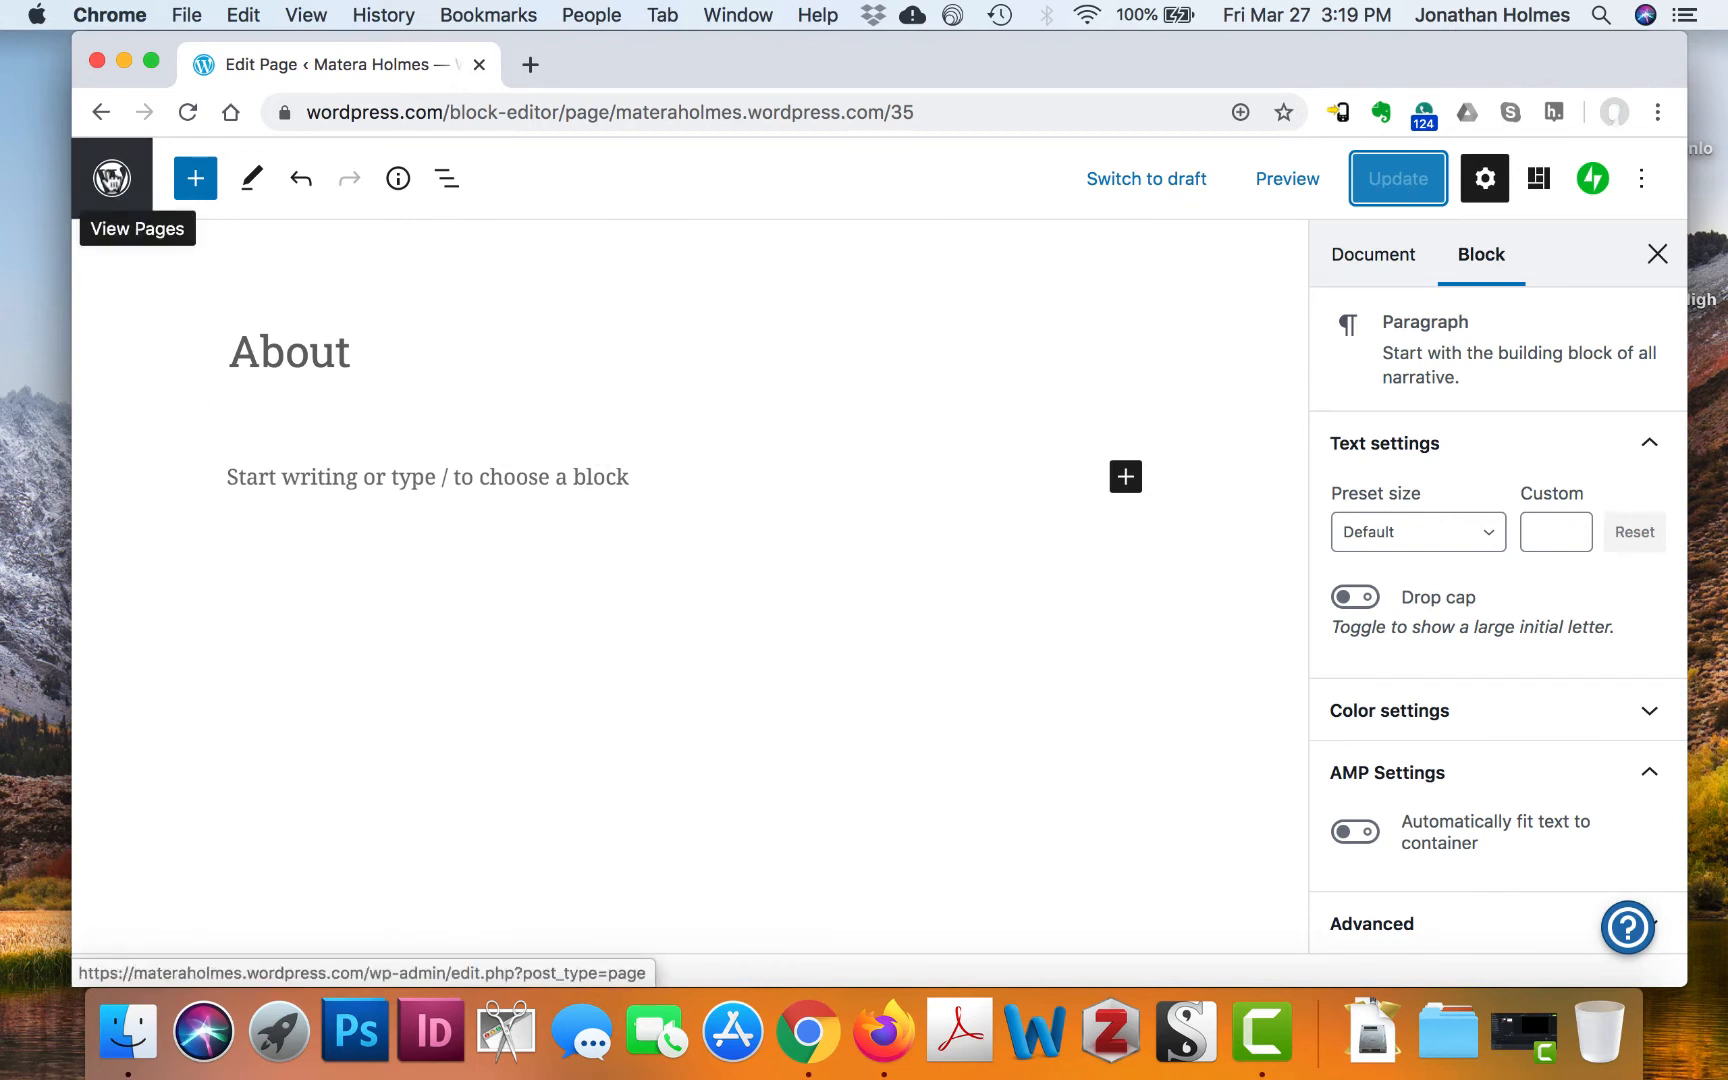
Return to the Pages list and copy the older About page with its photo and introduction
{"action": "left_click", "coordinate": [111, 178]}
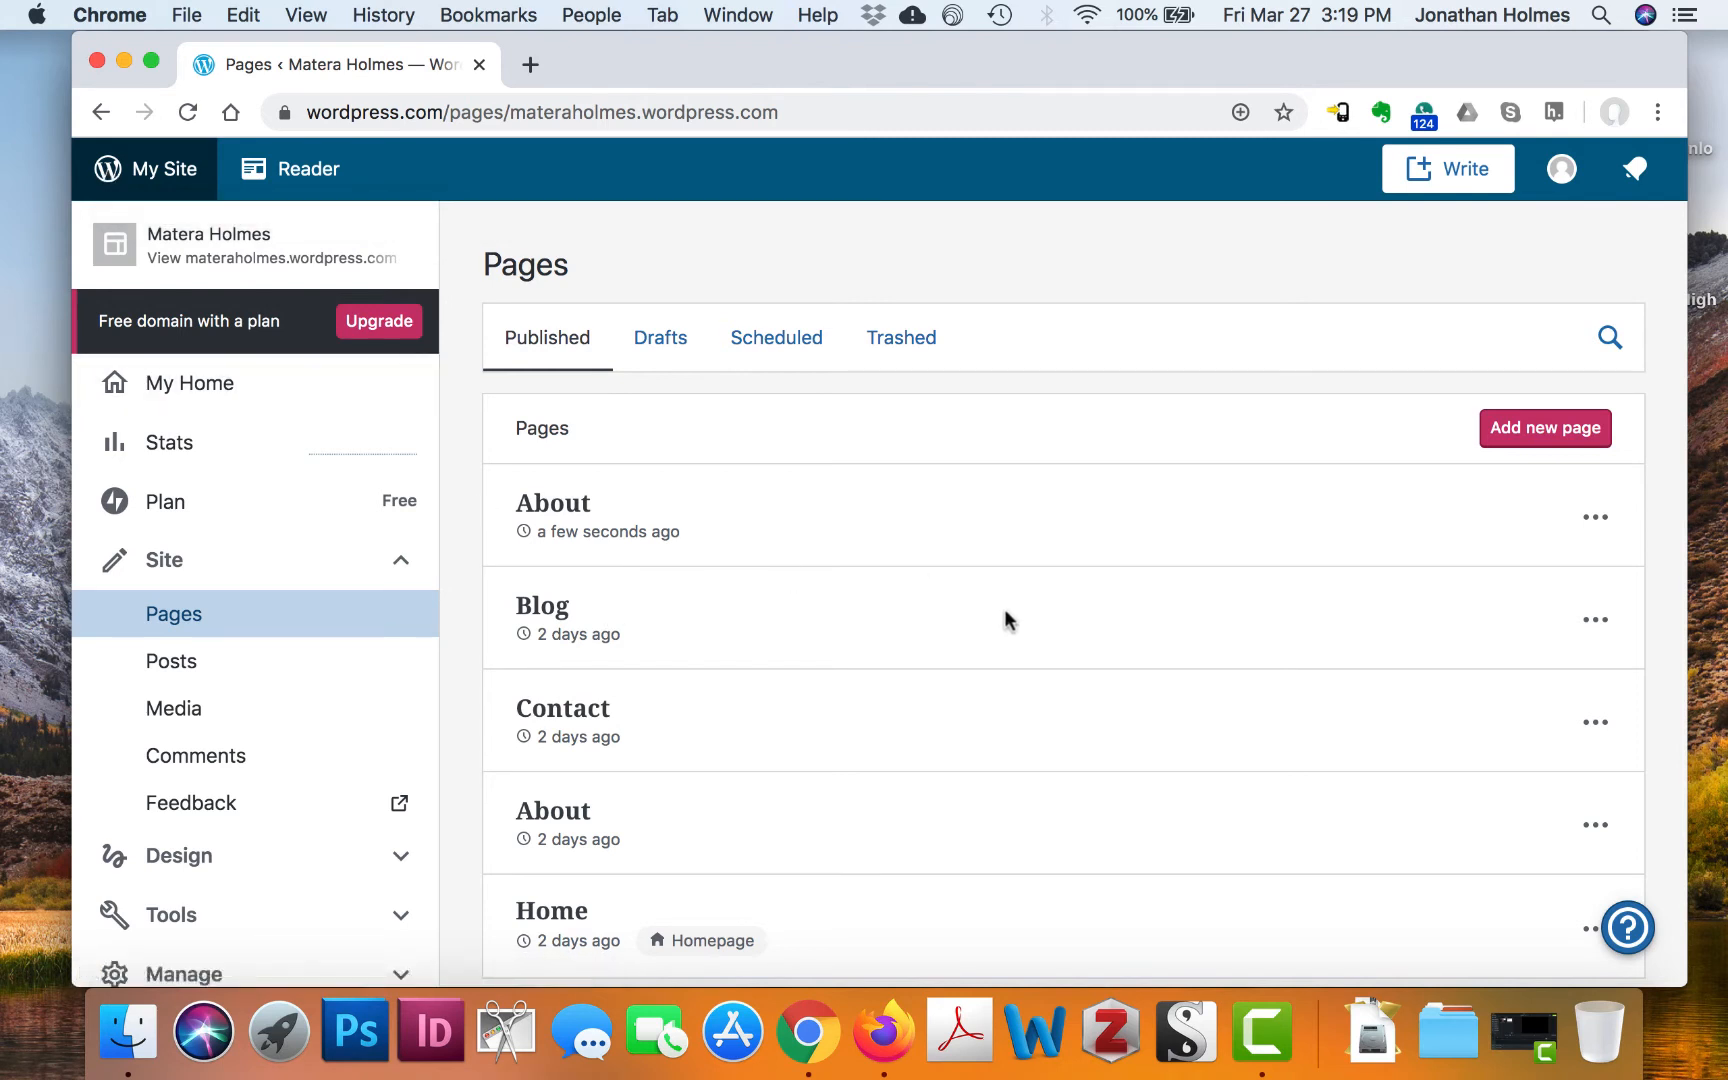
{"action": "scroll", "coordinate": [933, 625], "scroll_direction": "down", "scroll_amount": 3}
{"action": "scroll", "coordinate": [933, 625], "scroll_direction": "up", "scroll_amount": 3}
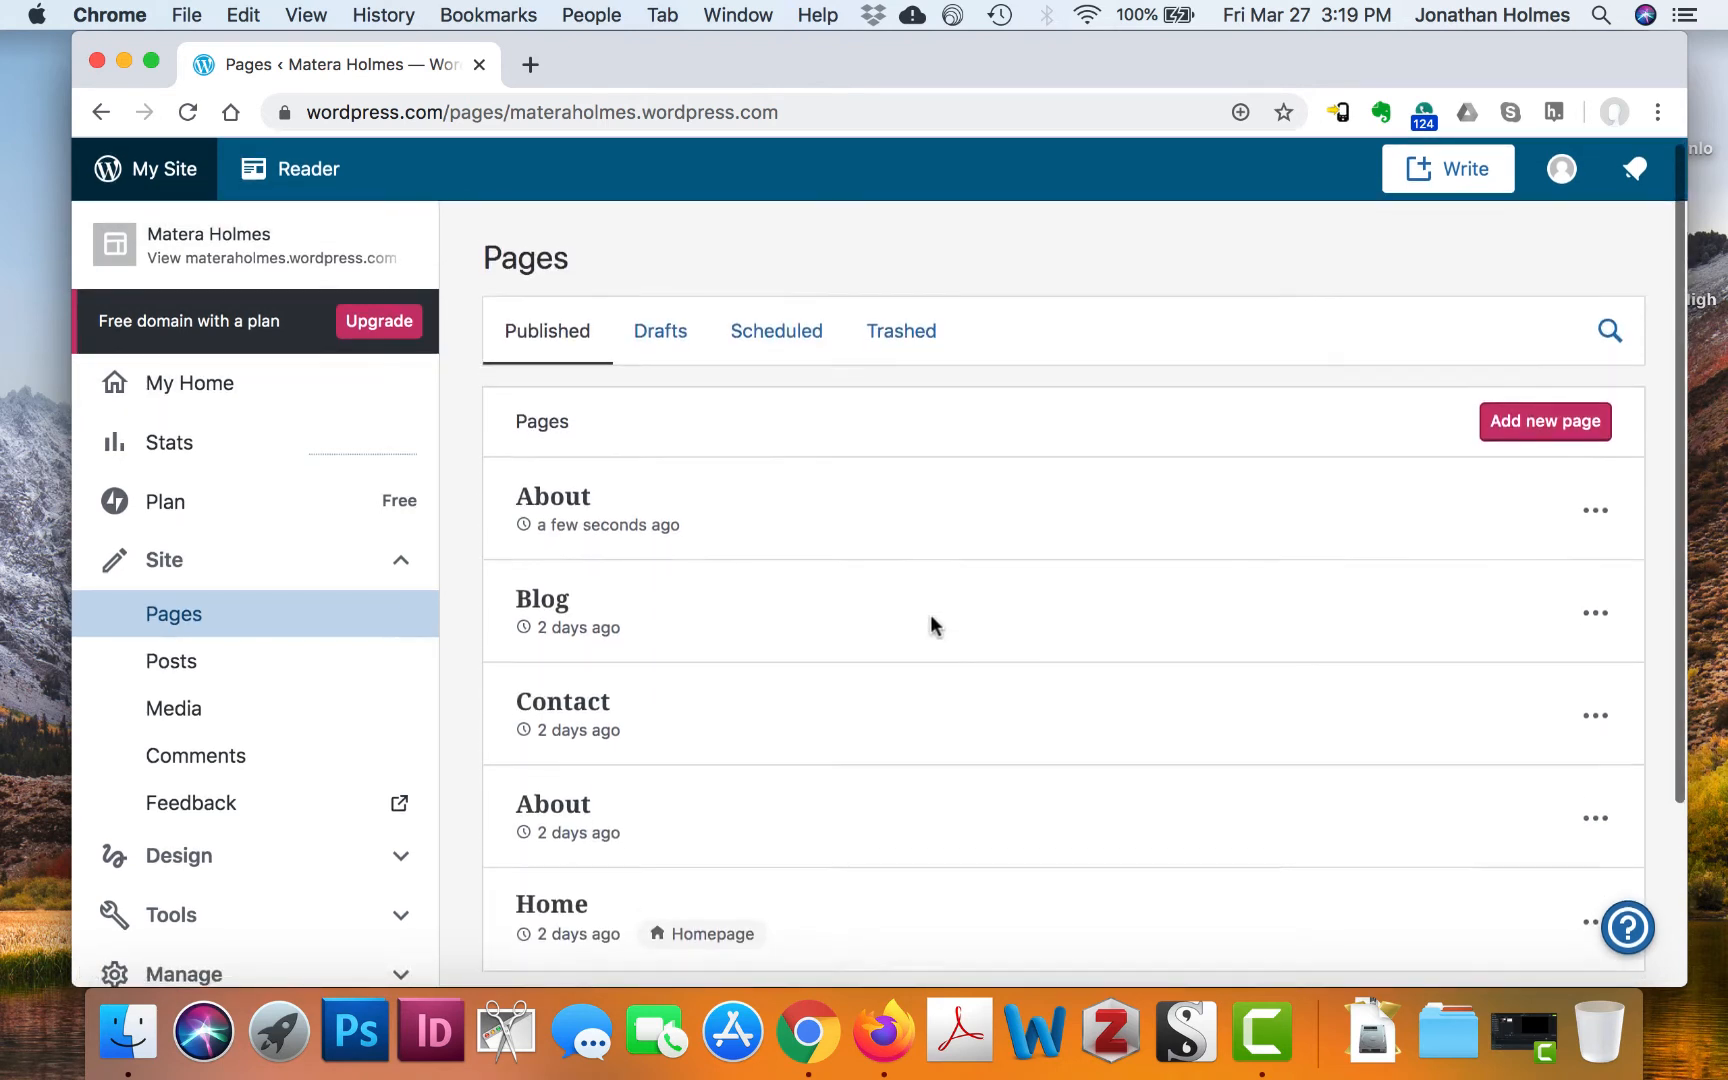
{"action": "scroll", "coordinate": [933, 625], "scroll_direction": "down", "scroll_amount": 1}
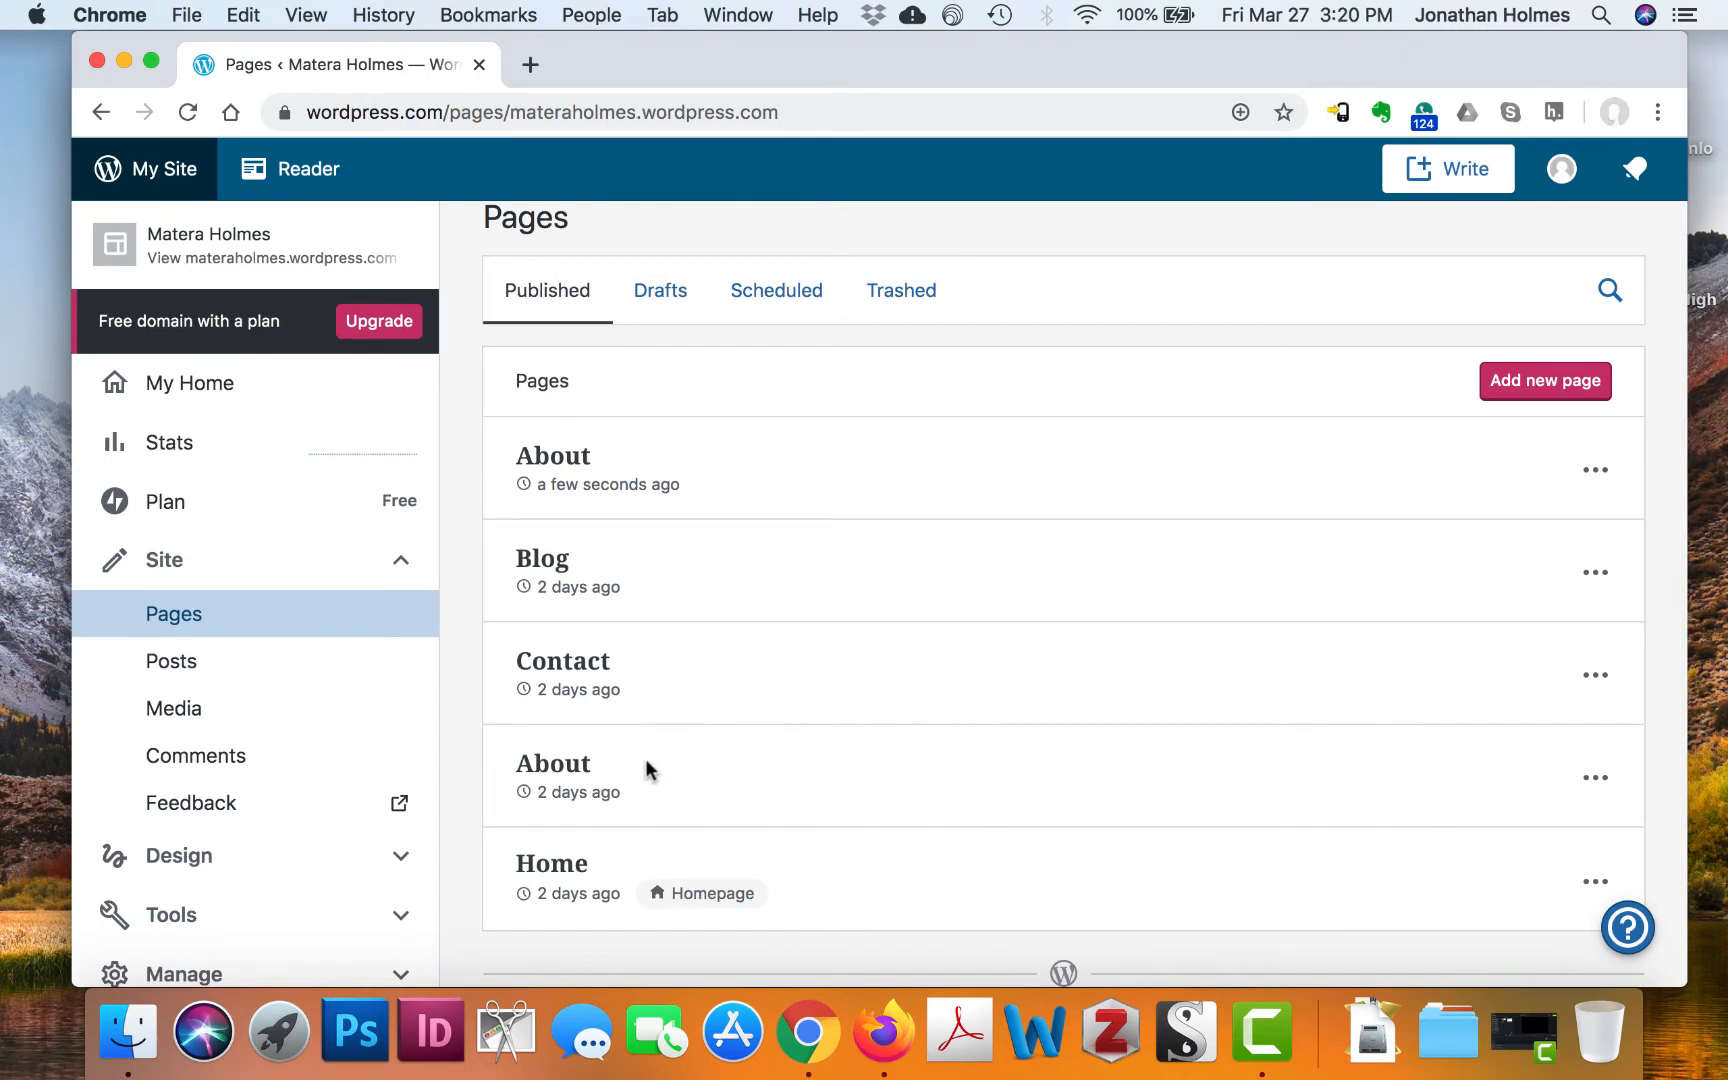
{"action": "scroll", "coordinate": [1601, 783], "scroll_direction": "up", "scroll_amount": 1}
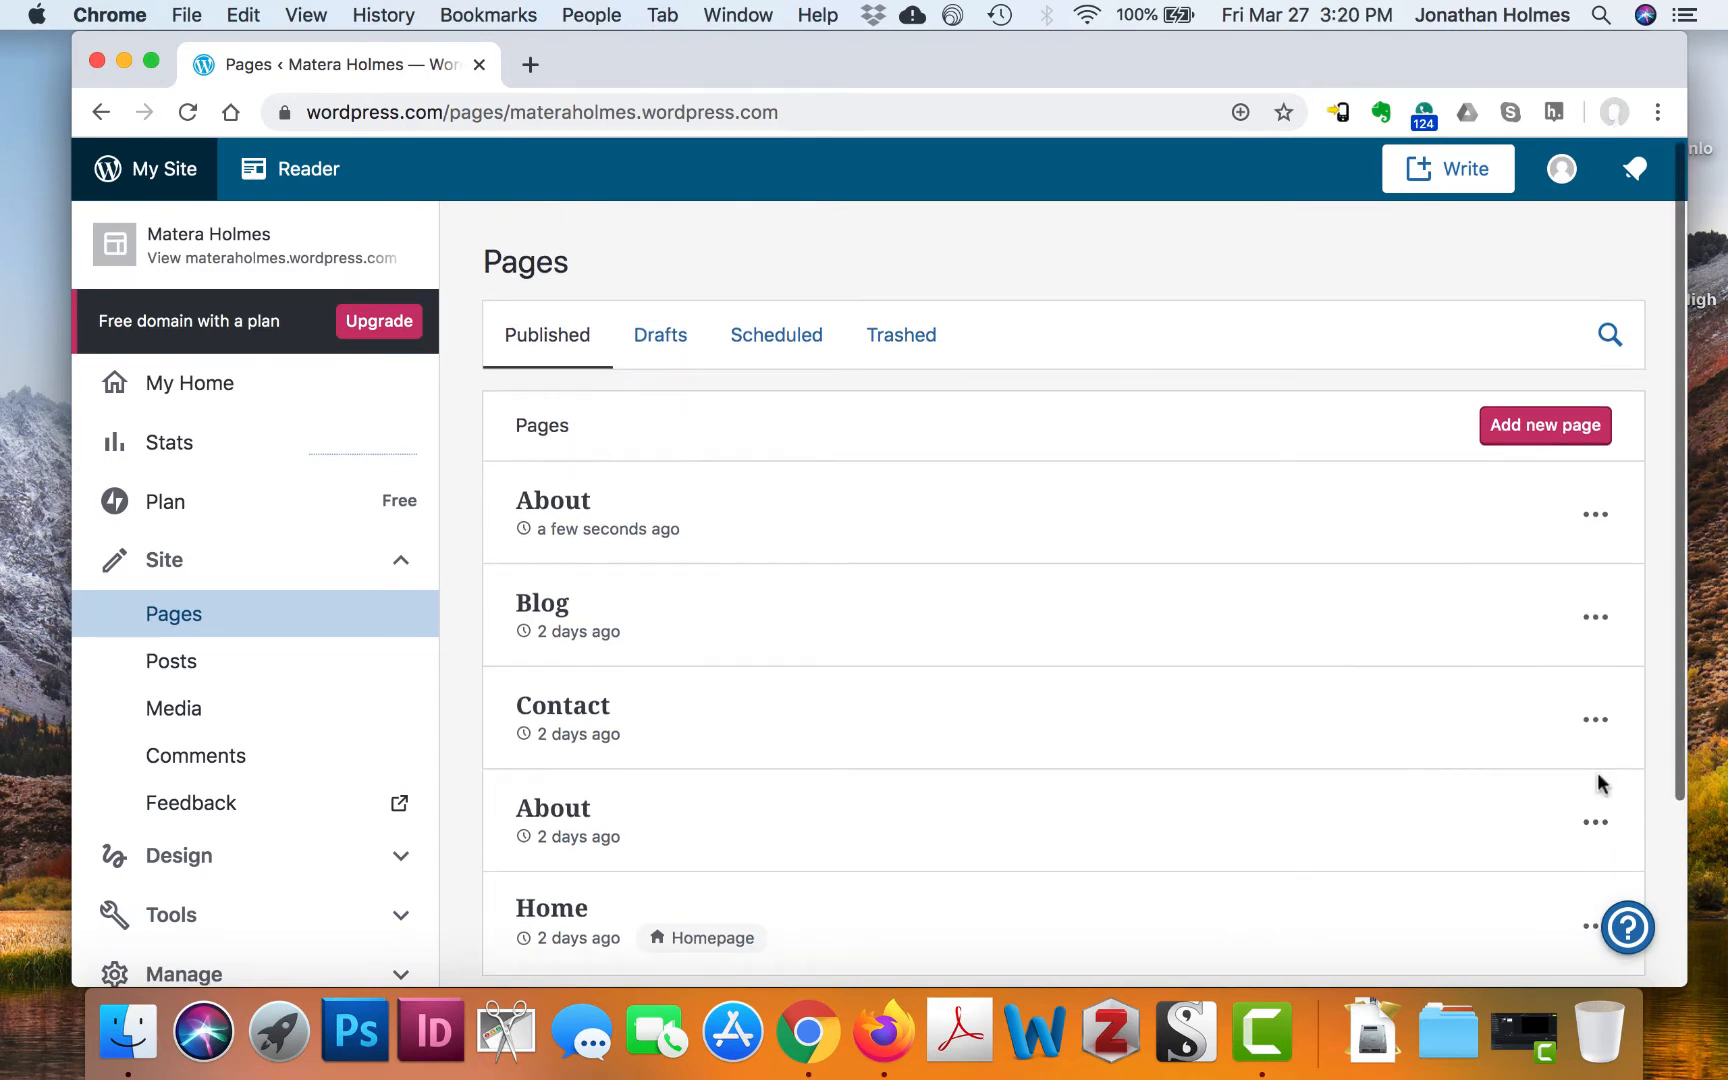
{"action": "left_click", "coordinate": [1595, 825]}
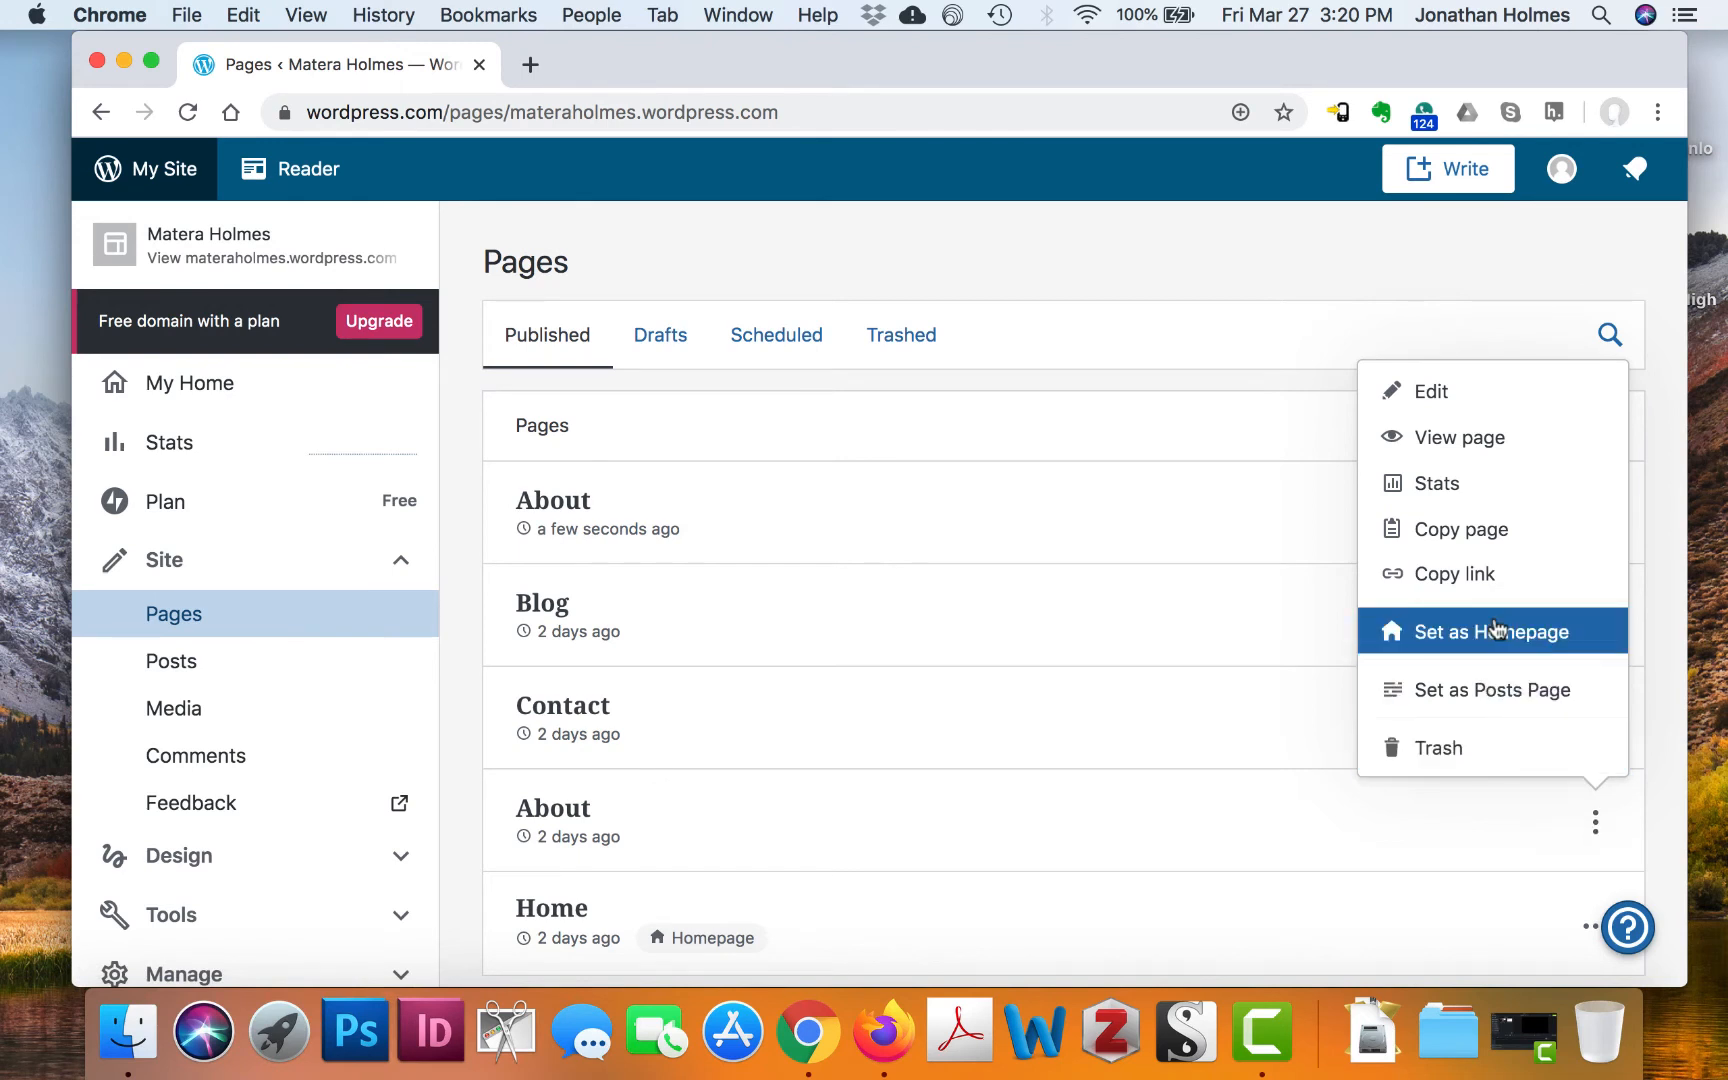
{"action": "scroll", "coordinate": [1531, 573], "scroll_direction": "up", "scroll_amount": 1}
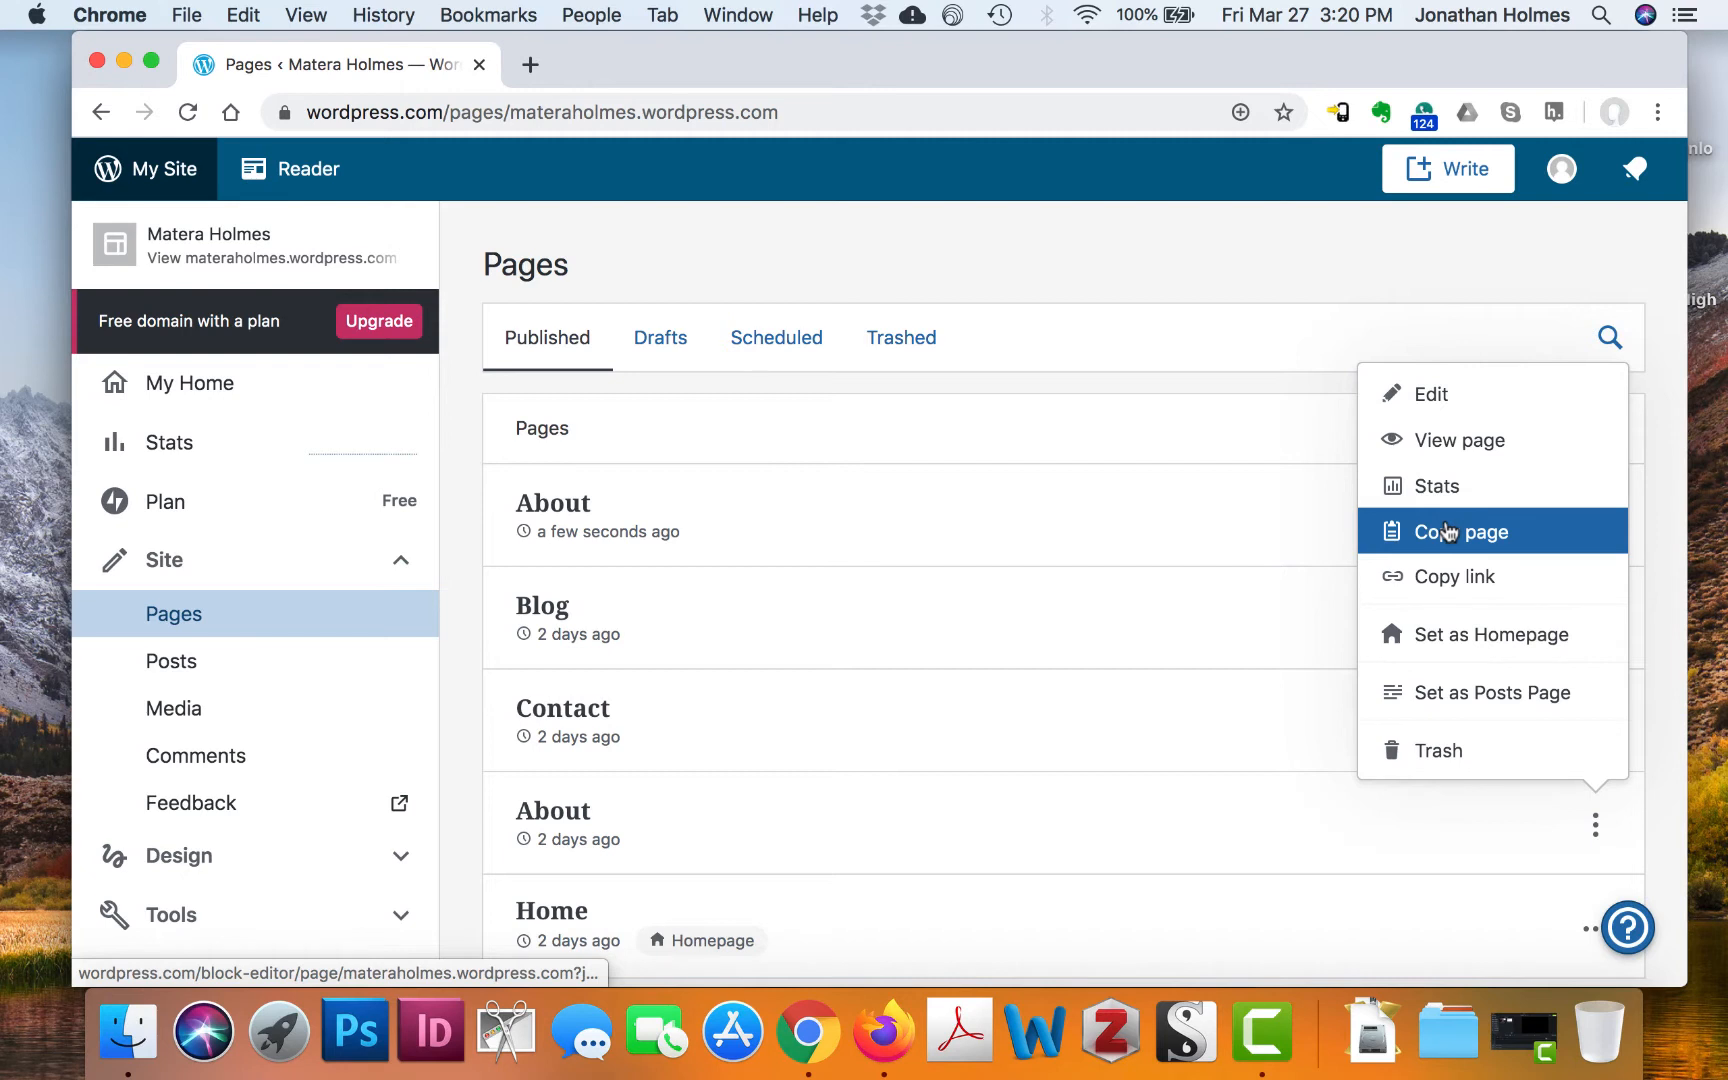
{"action": "left_click", "coordinate": [1447, 532]}
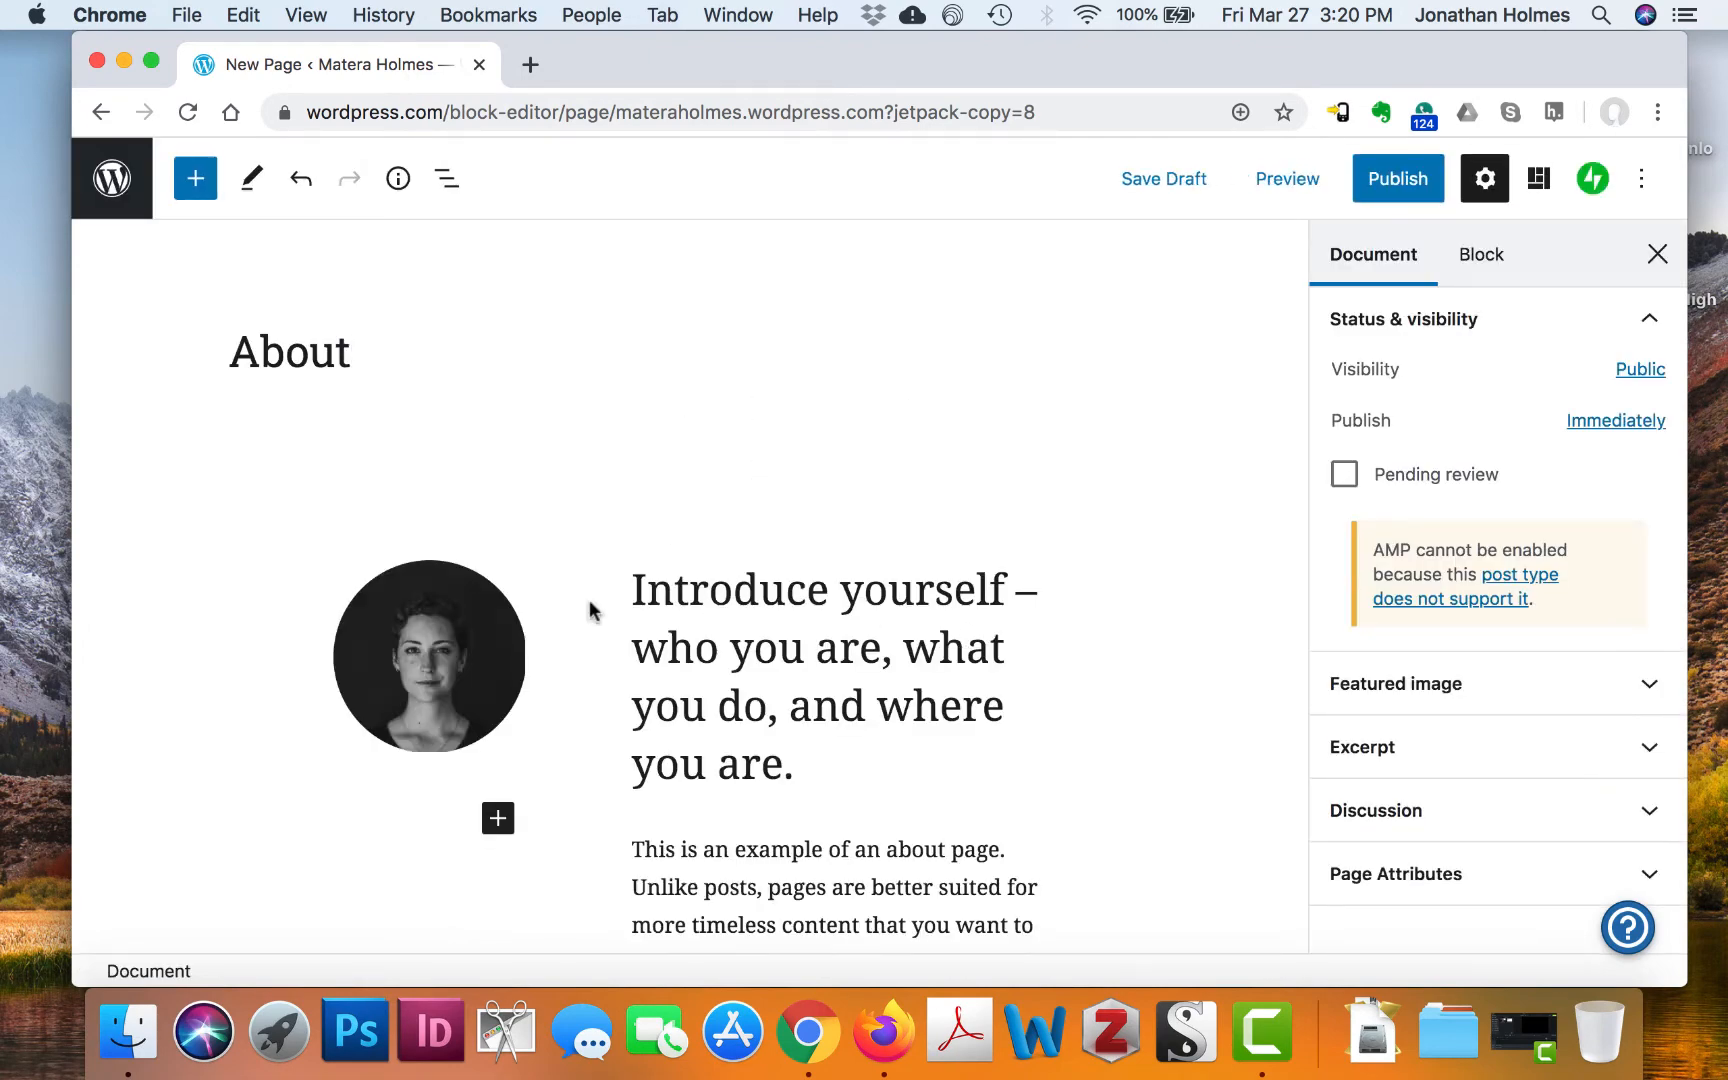
Save the copied About page as a draft, check Drafts, then return to Published pages
{"action": "scroll", "coordinate": [727, 638], "scroll_direction": "down", "scroll_amount": 5}
{"action": "scroll", "coordinate": [727, 638], "scroll_direction": "up", "scroll_amount": 4}
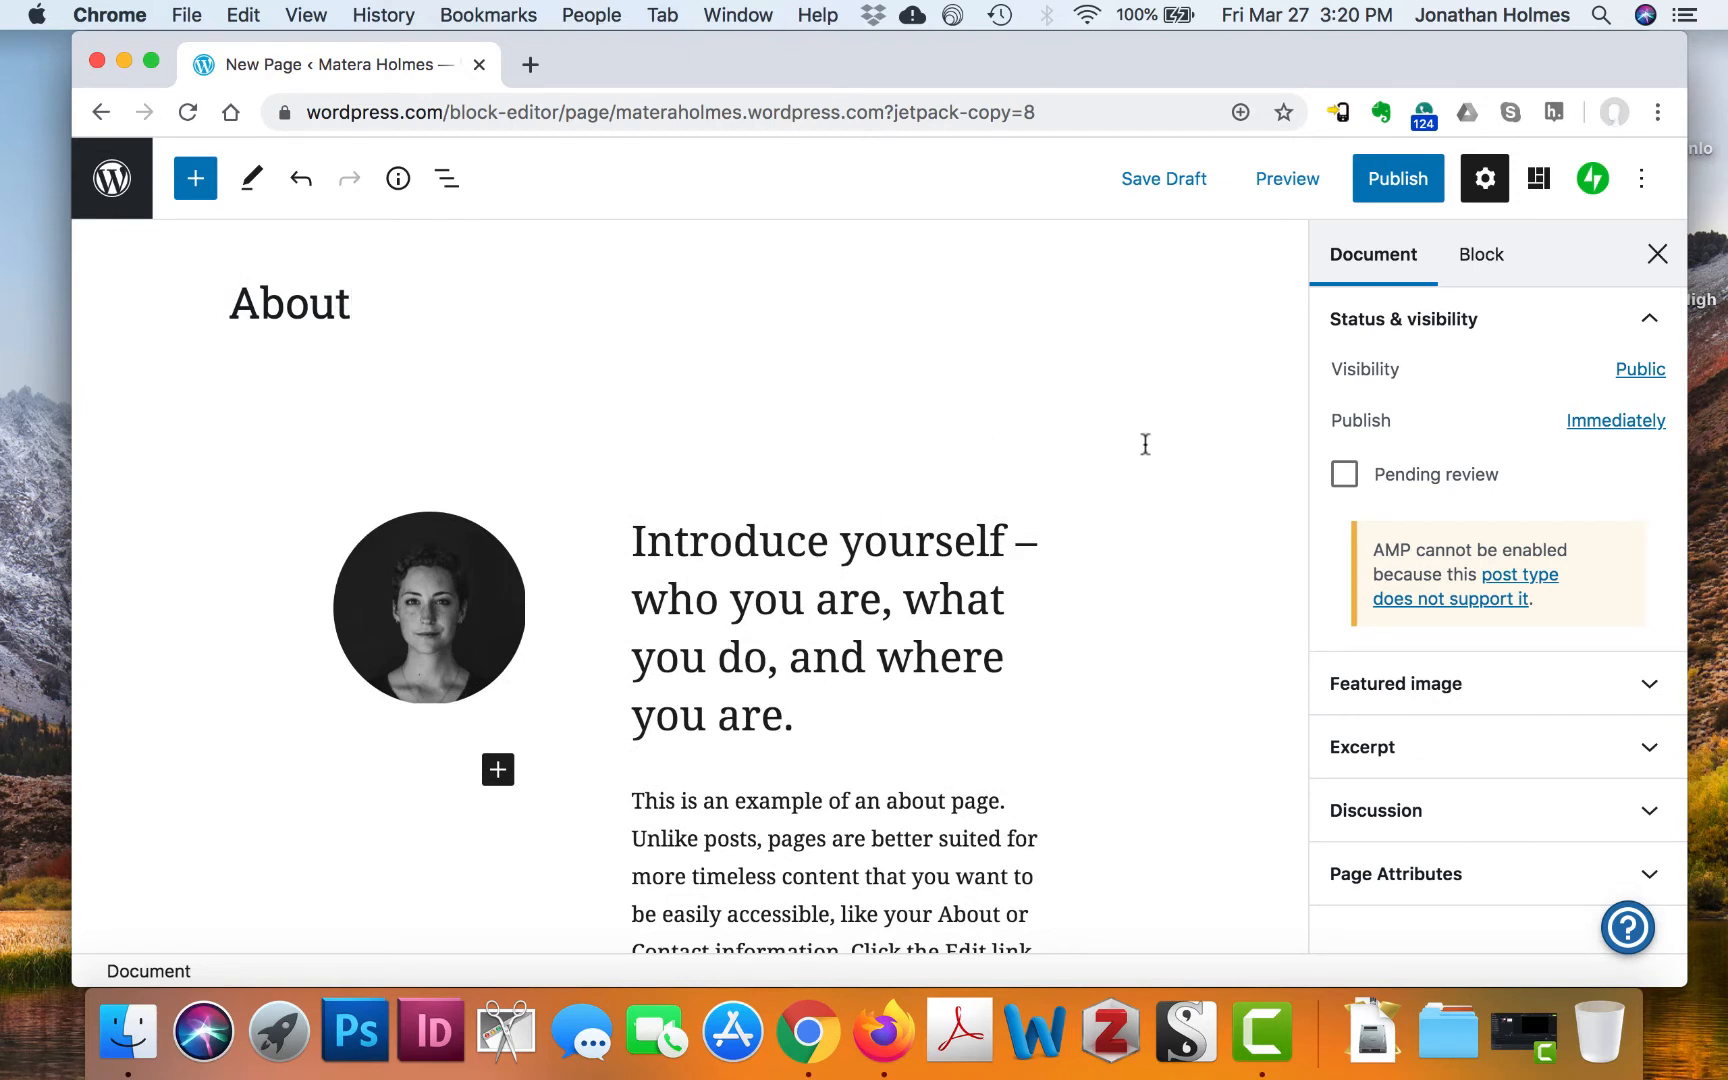
{"action": "scroll", "coordinate": [1146, 440], "scroll_direction": "up", "scroll_amount": 1}
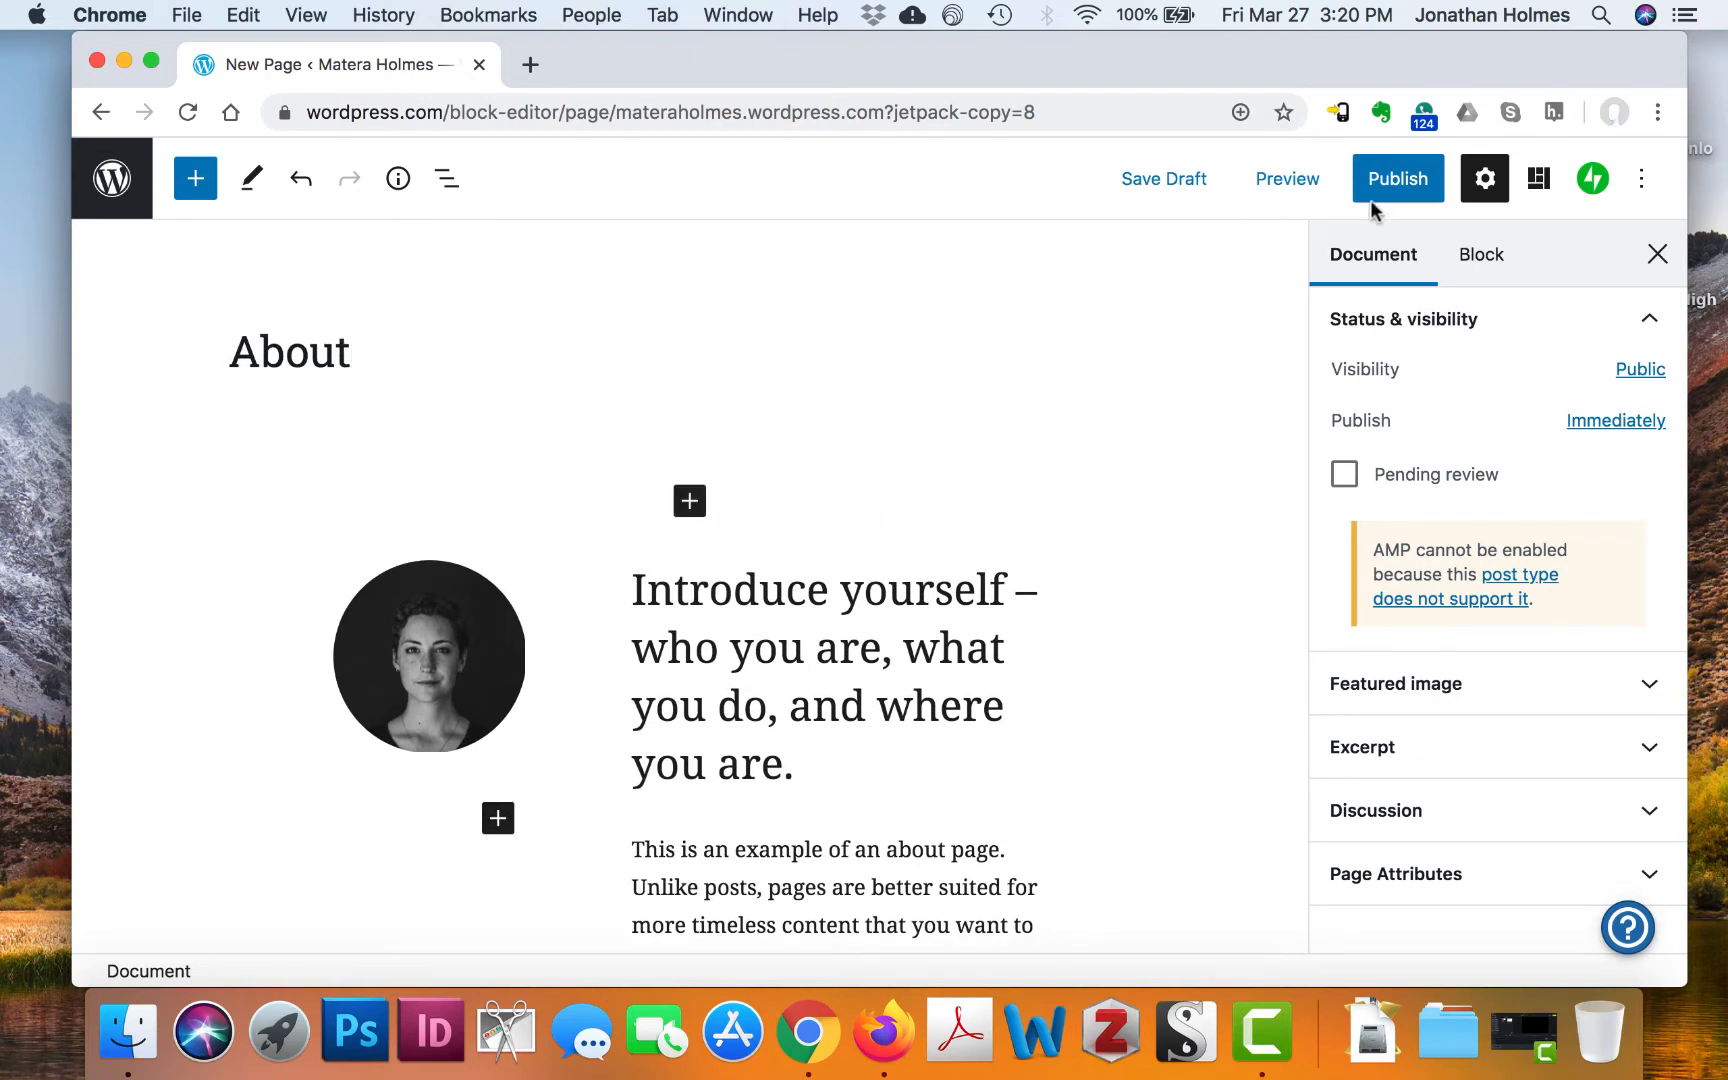
{"action": "left_click", "coordinate": [1162, 177]}
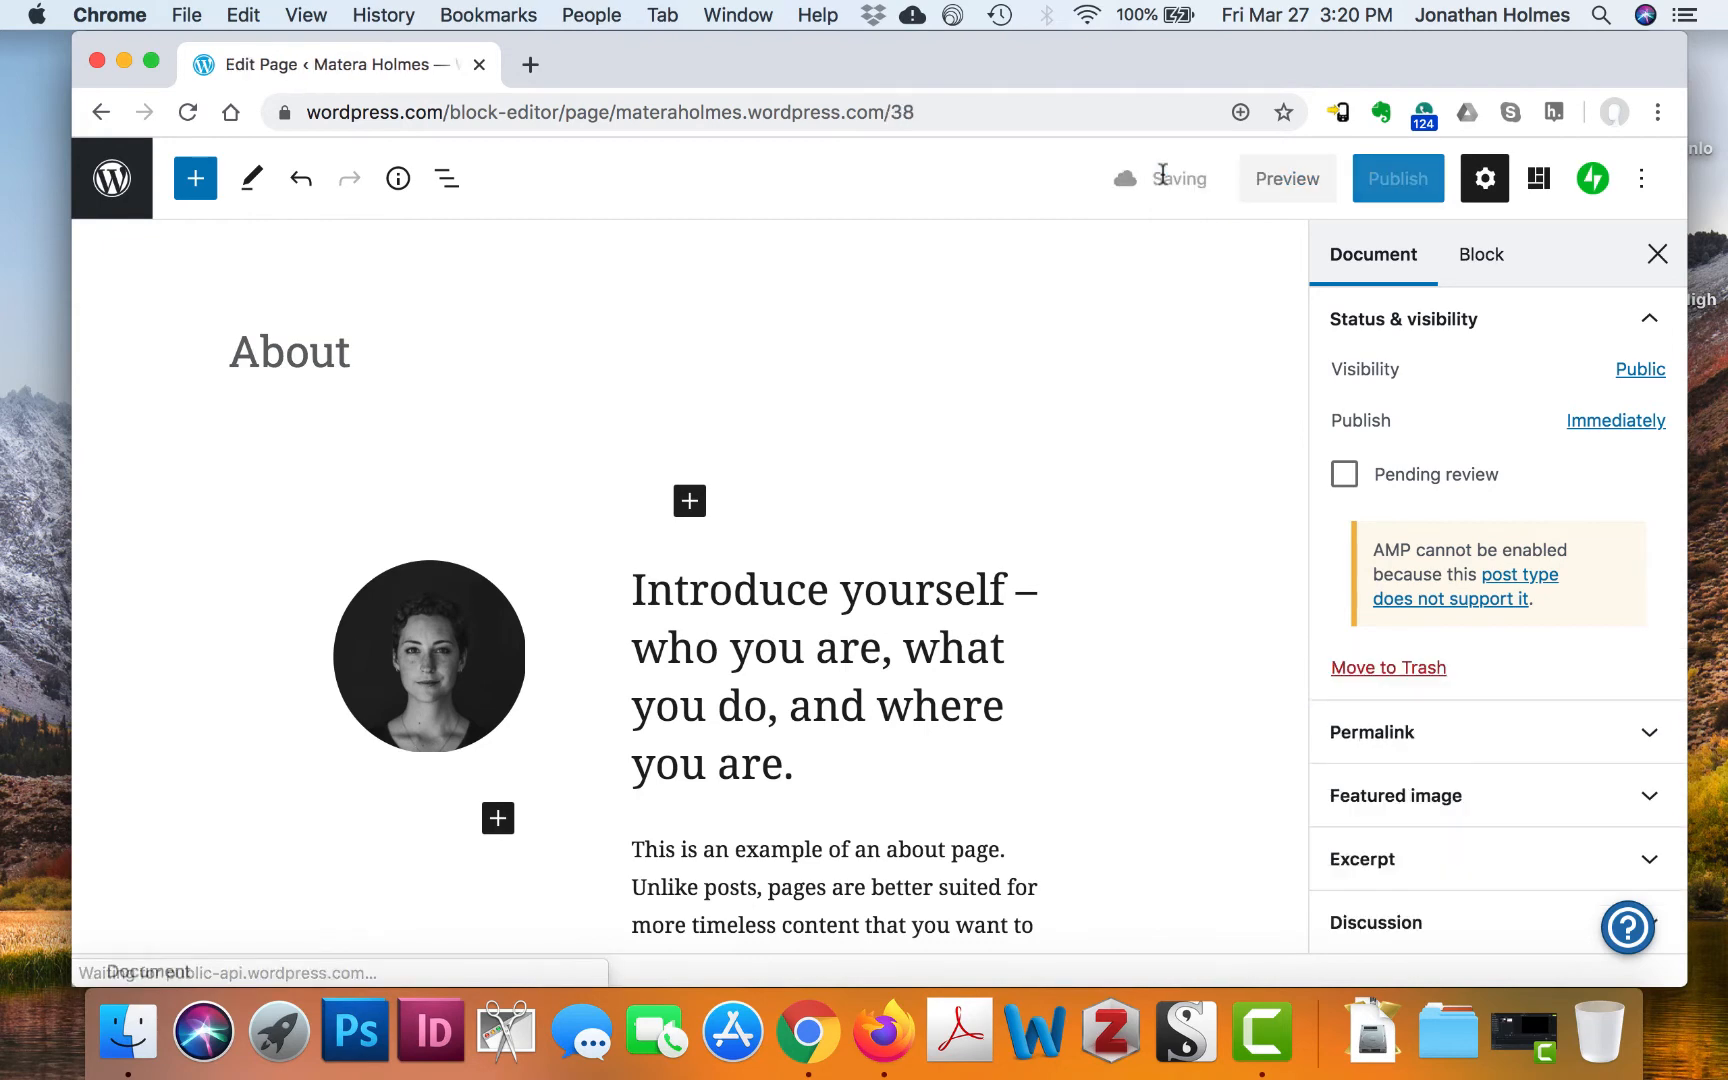
{"action": "left_click", "coordinate": [120, 176]}
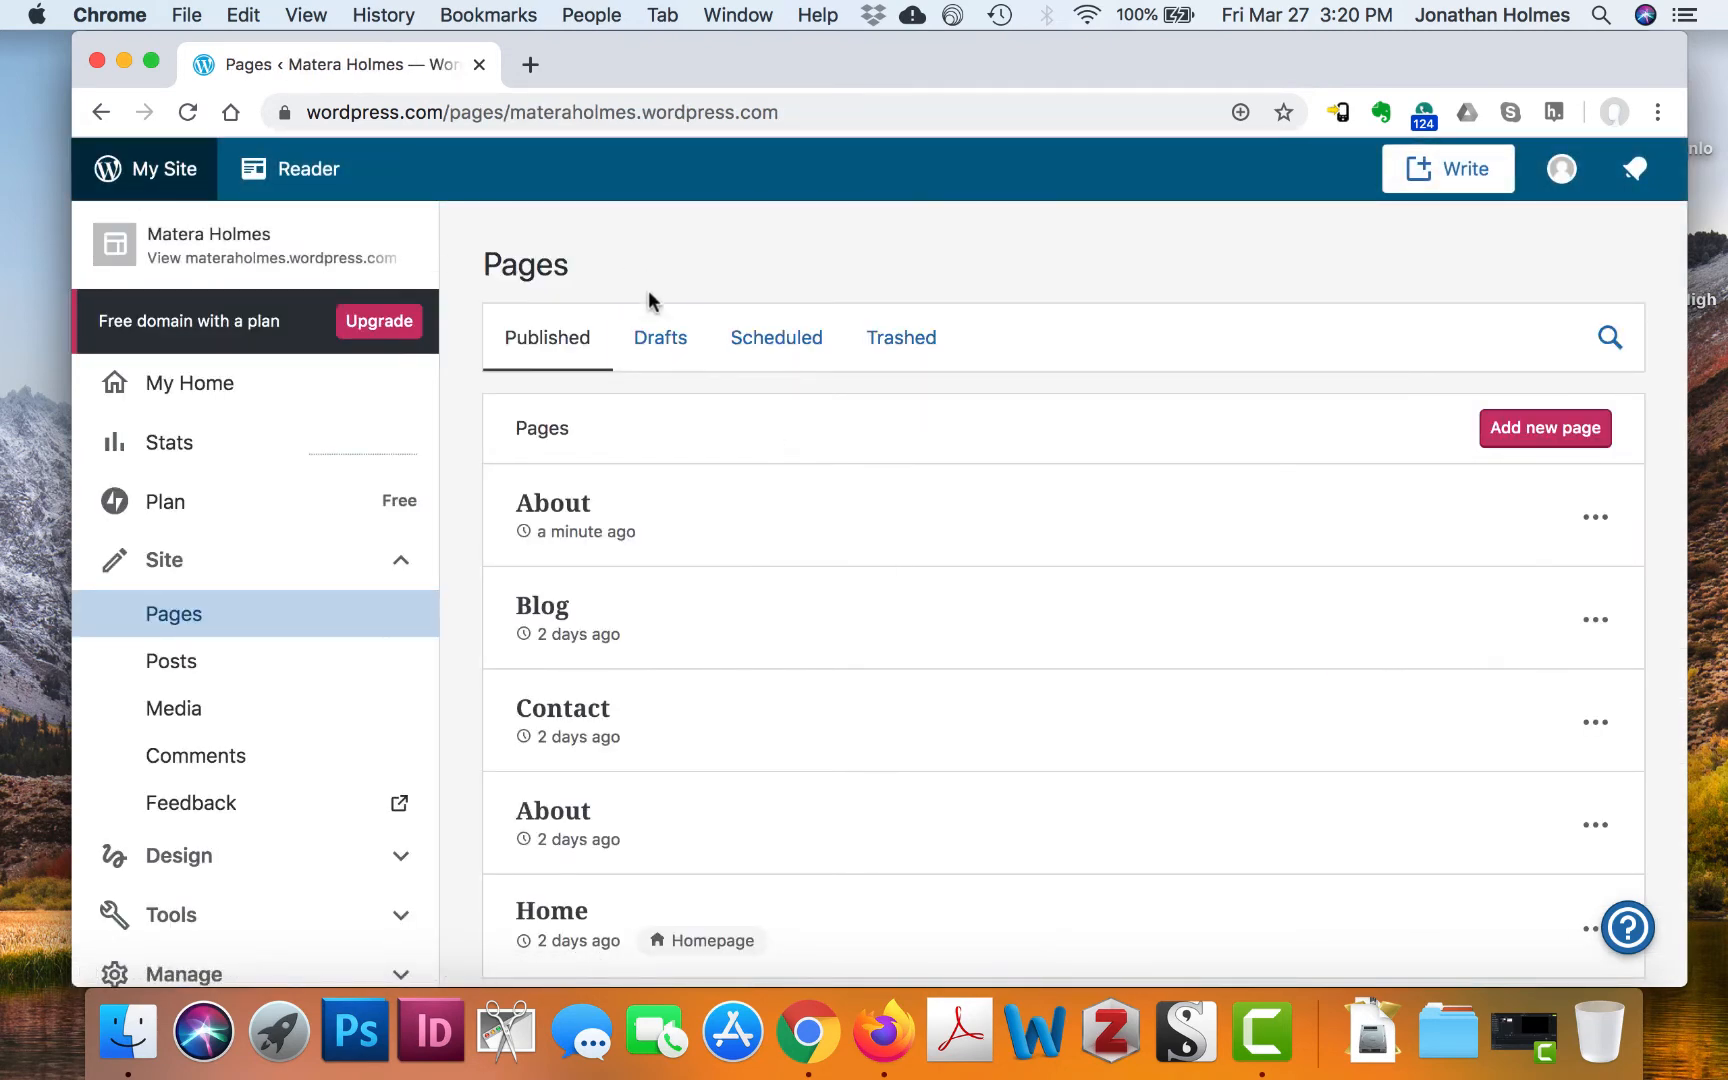
{"action": "left_click", "coordinate": [657, 345]}
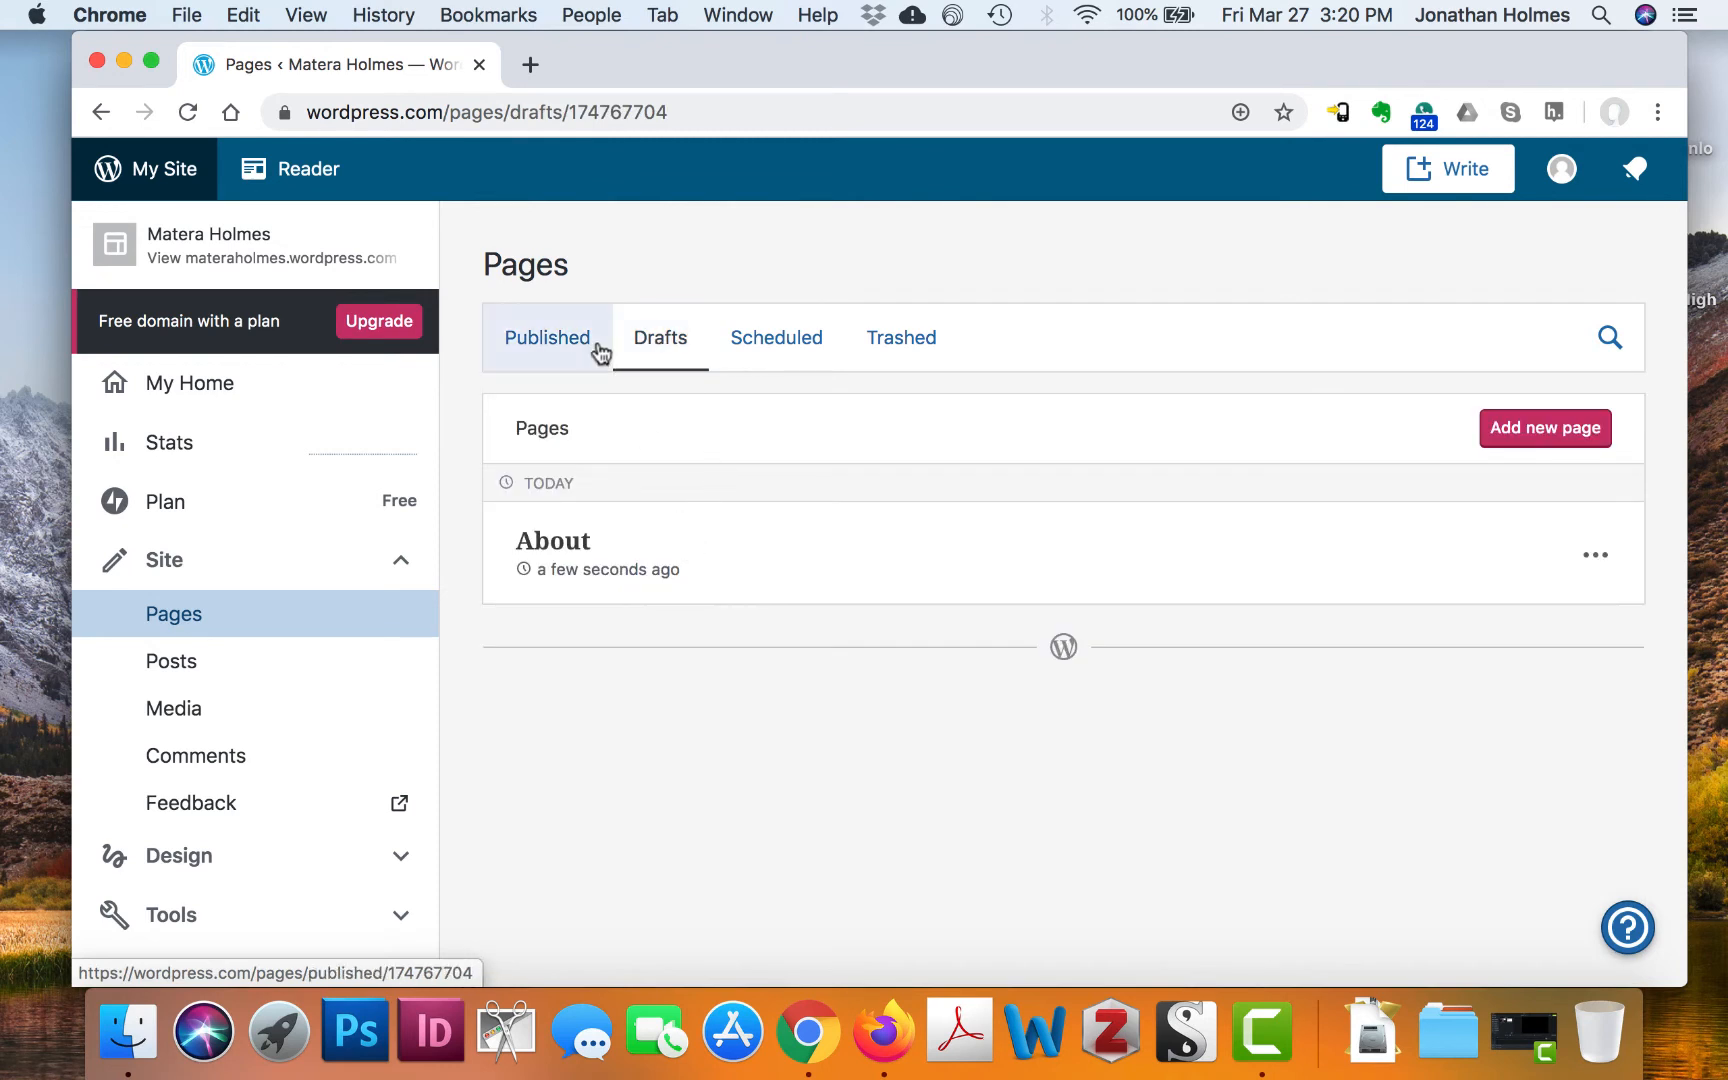
{"action": "left_click", "coordinate": [563, 350]}
Trash the older About page from two days ago, keeping the new About published
{"action": "scroll", "coordinate": [1269, 540], "scroll_direction": "down", "scroll_amount": 1}
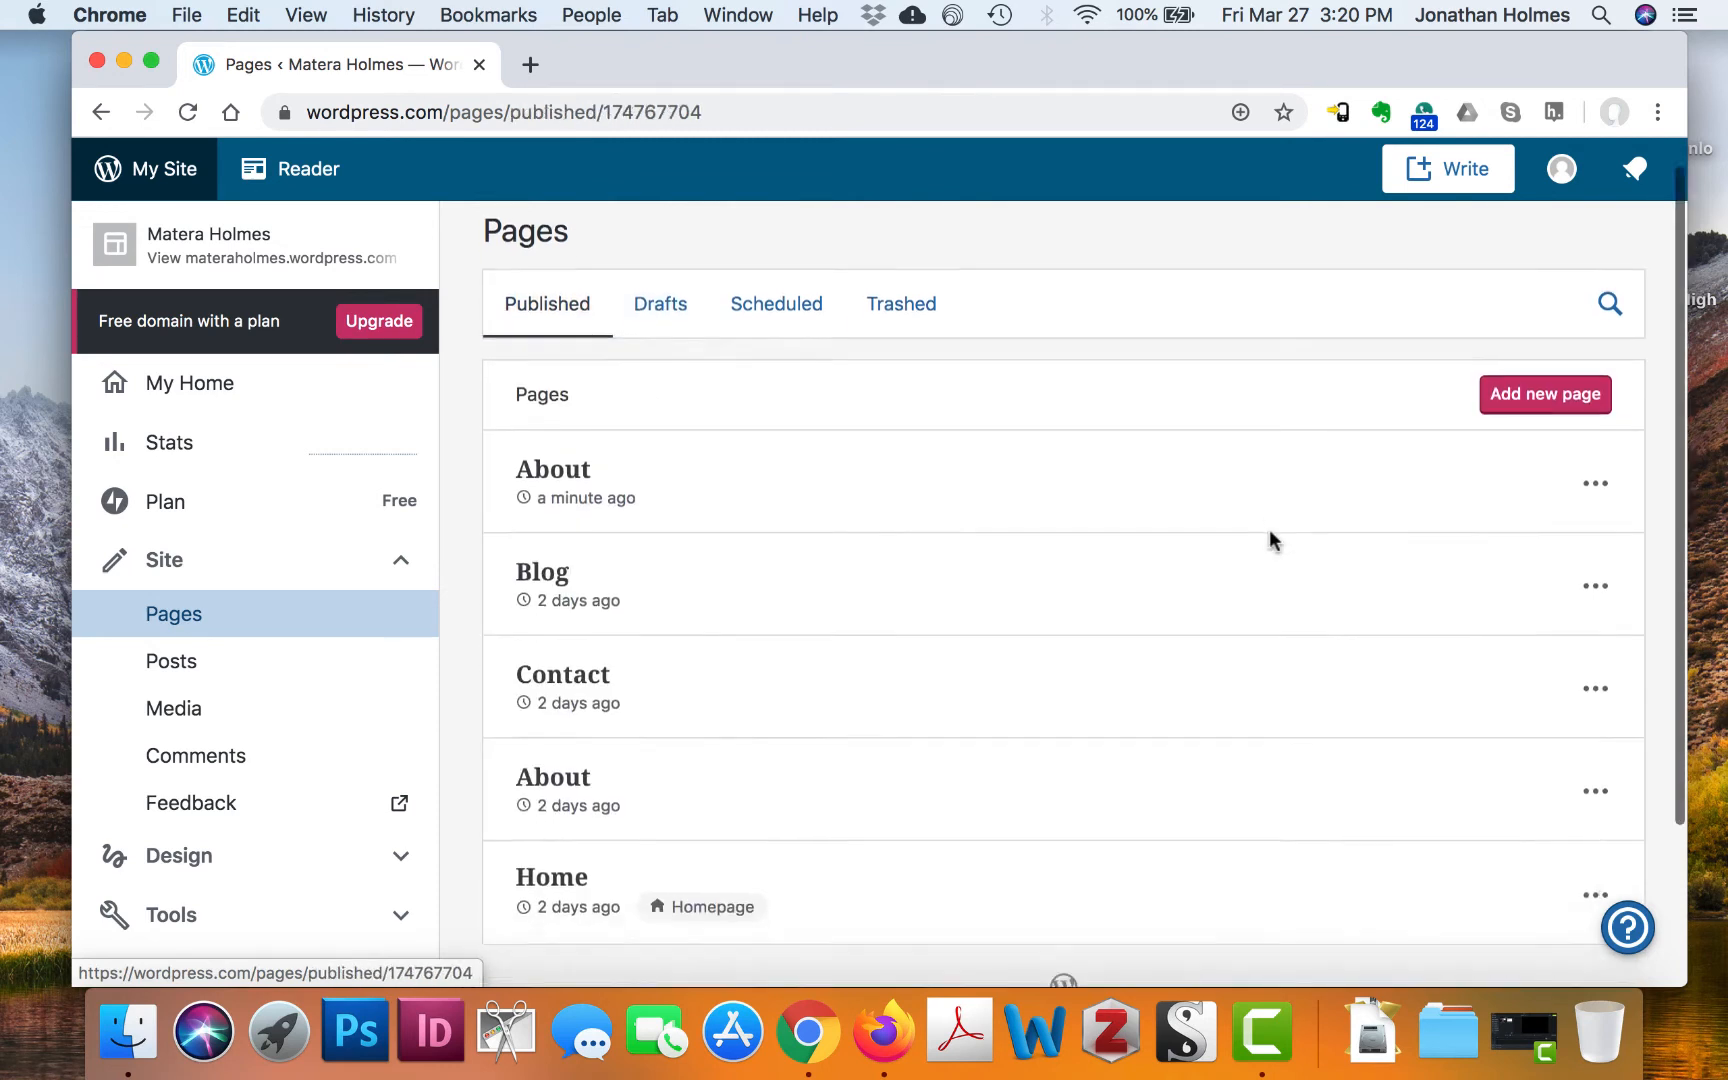
{"action": "scroll", "coordinate": [1272, 540], "scroll_direction": "down", "scroll_amount": 2}
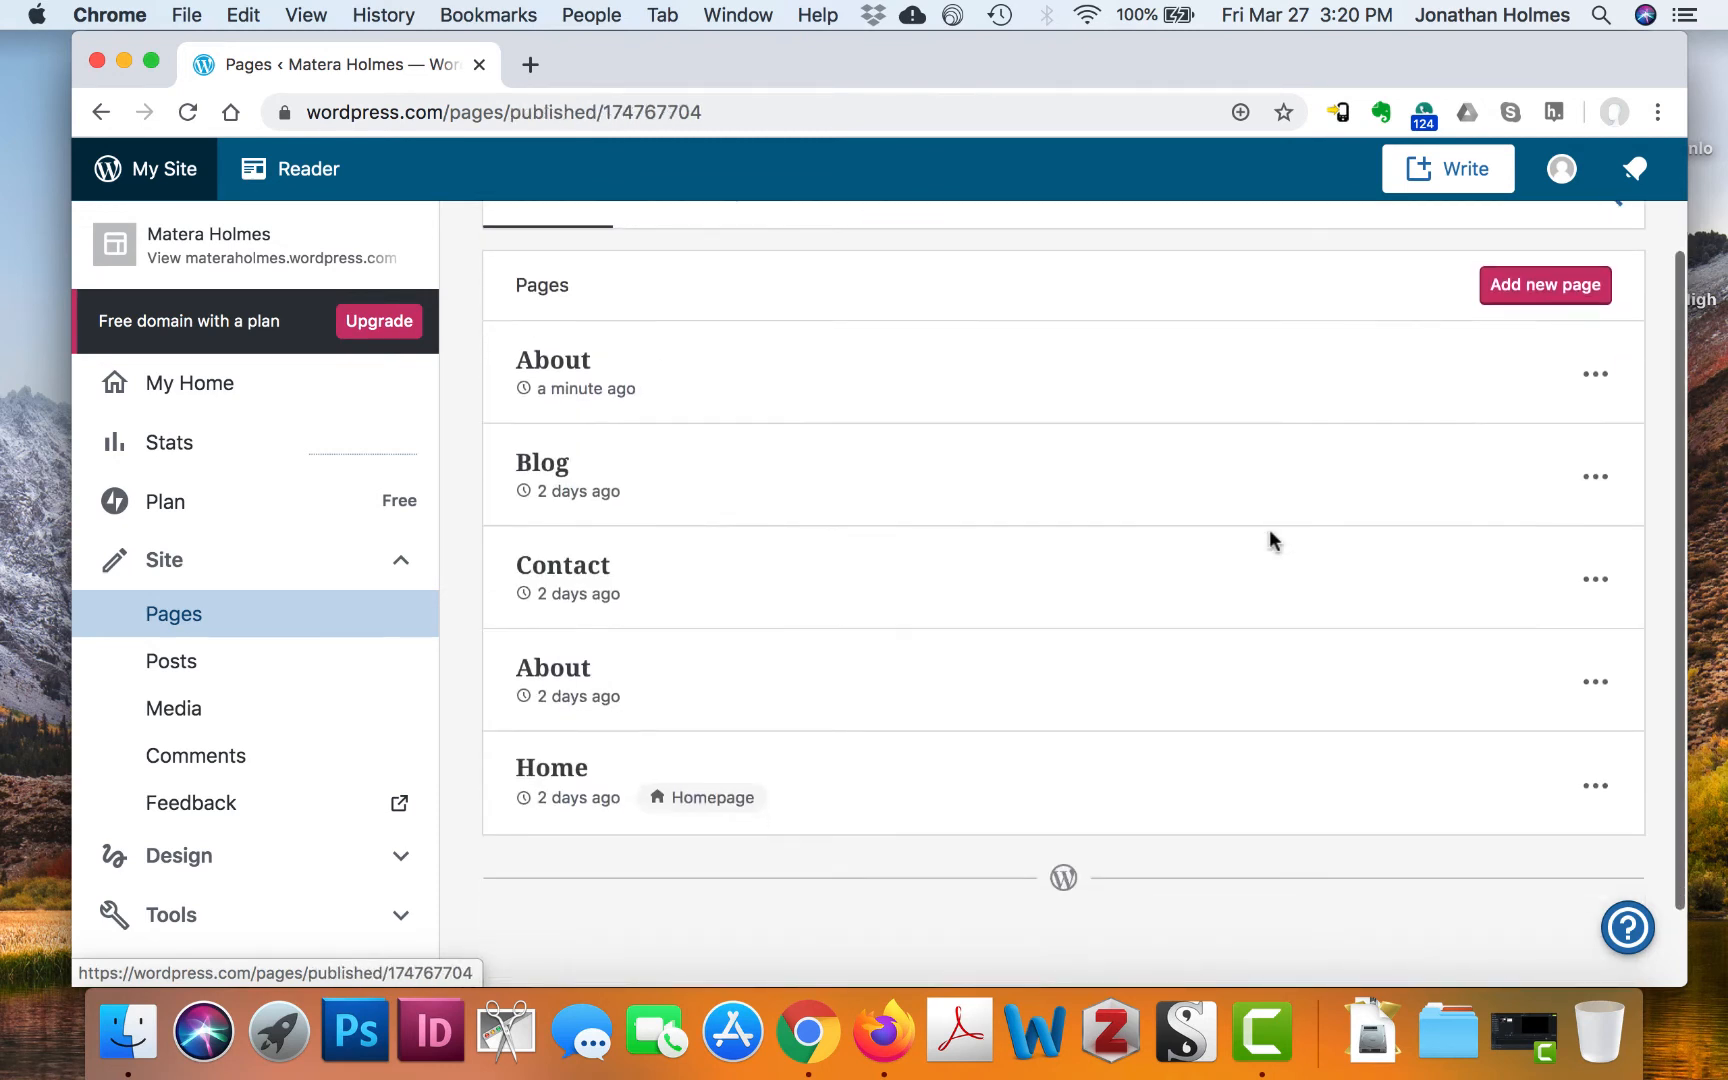
{"action": "left_click", "coordinate": [1610, 675]}
{"action": "left_click", "coordinate": [1437, 617]}
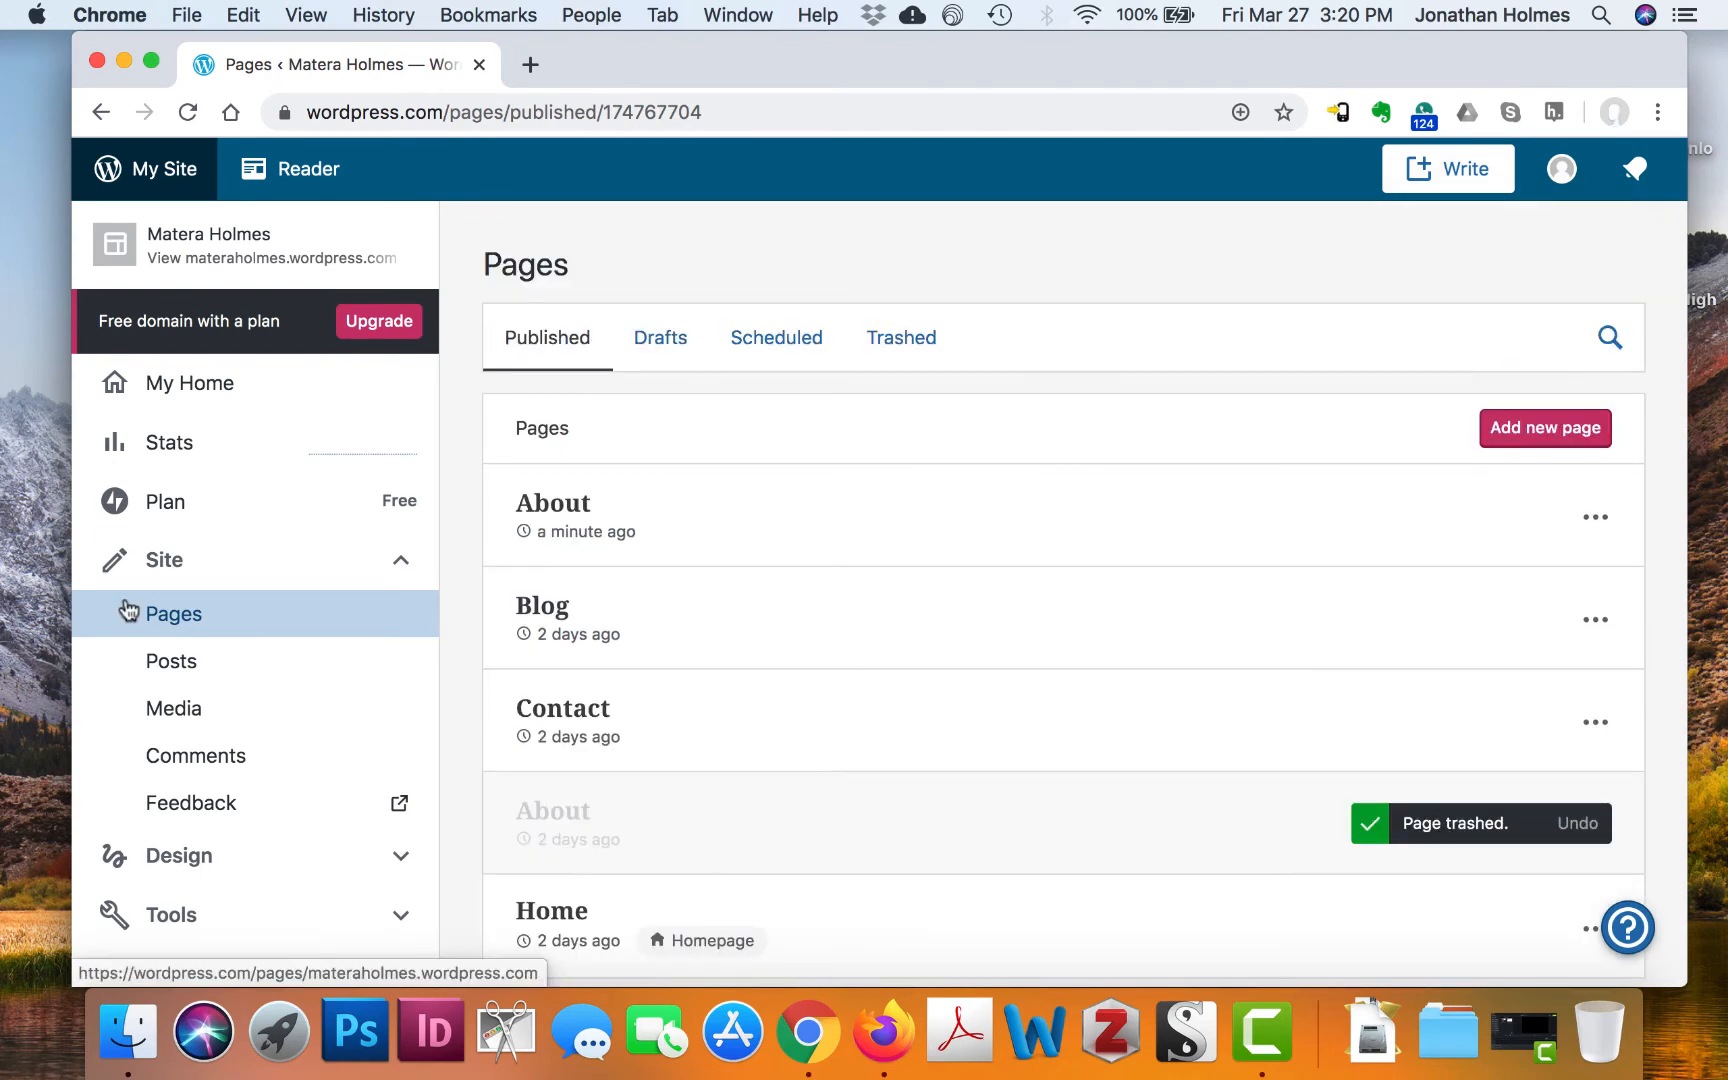
{"action": "scroll", "coordinate": [301, 606], "scroll_direction": "down", "scroll_amount": 3}
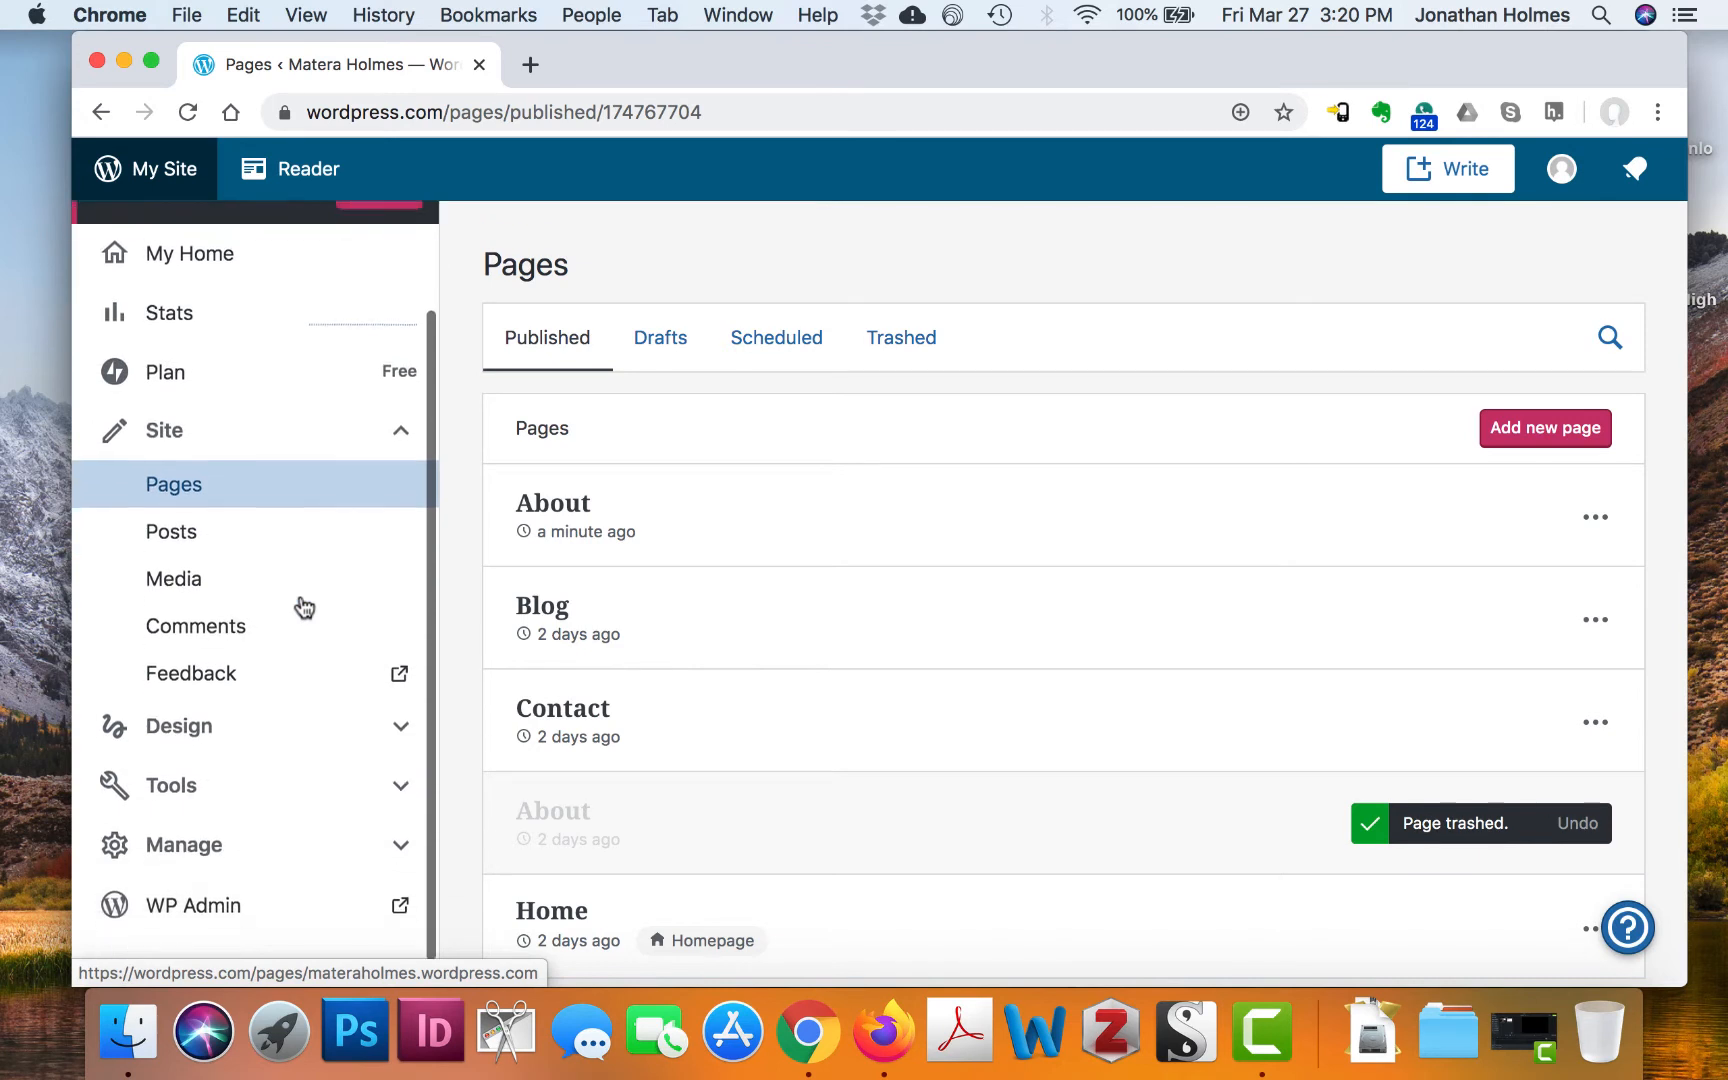
Expand Design in the sidebar and launch the Customizer previewing the Home page
{"action": "left_click", "coordinate": [349, 722]}
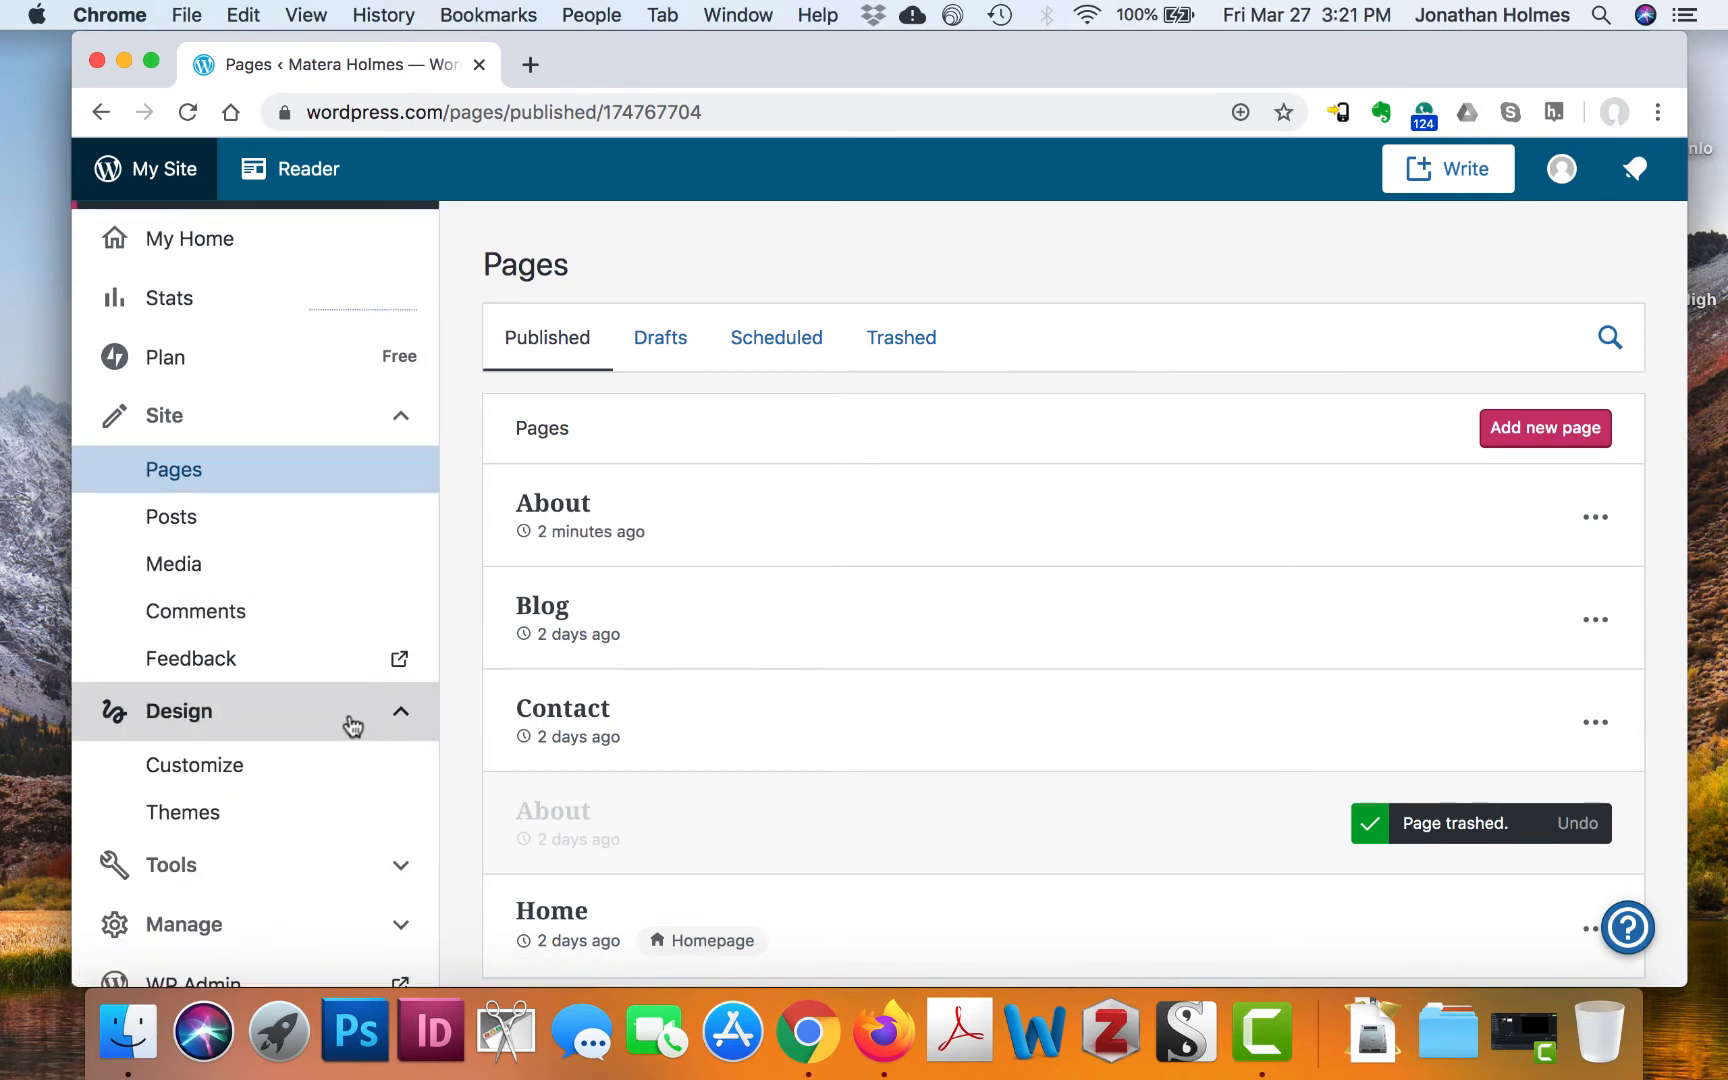
{"action": "left_click", "coordinate": [196, 785]}
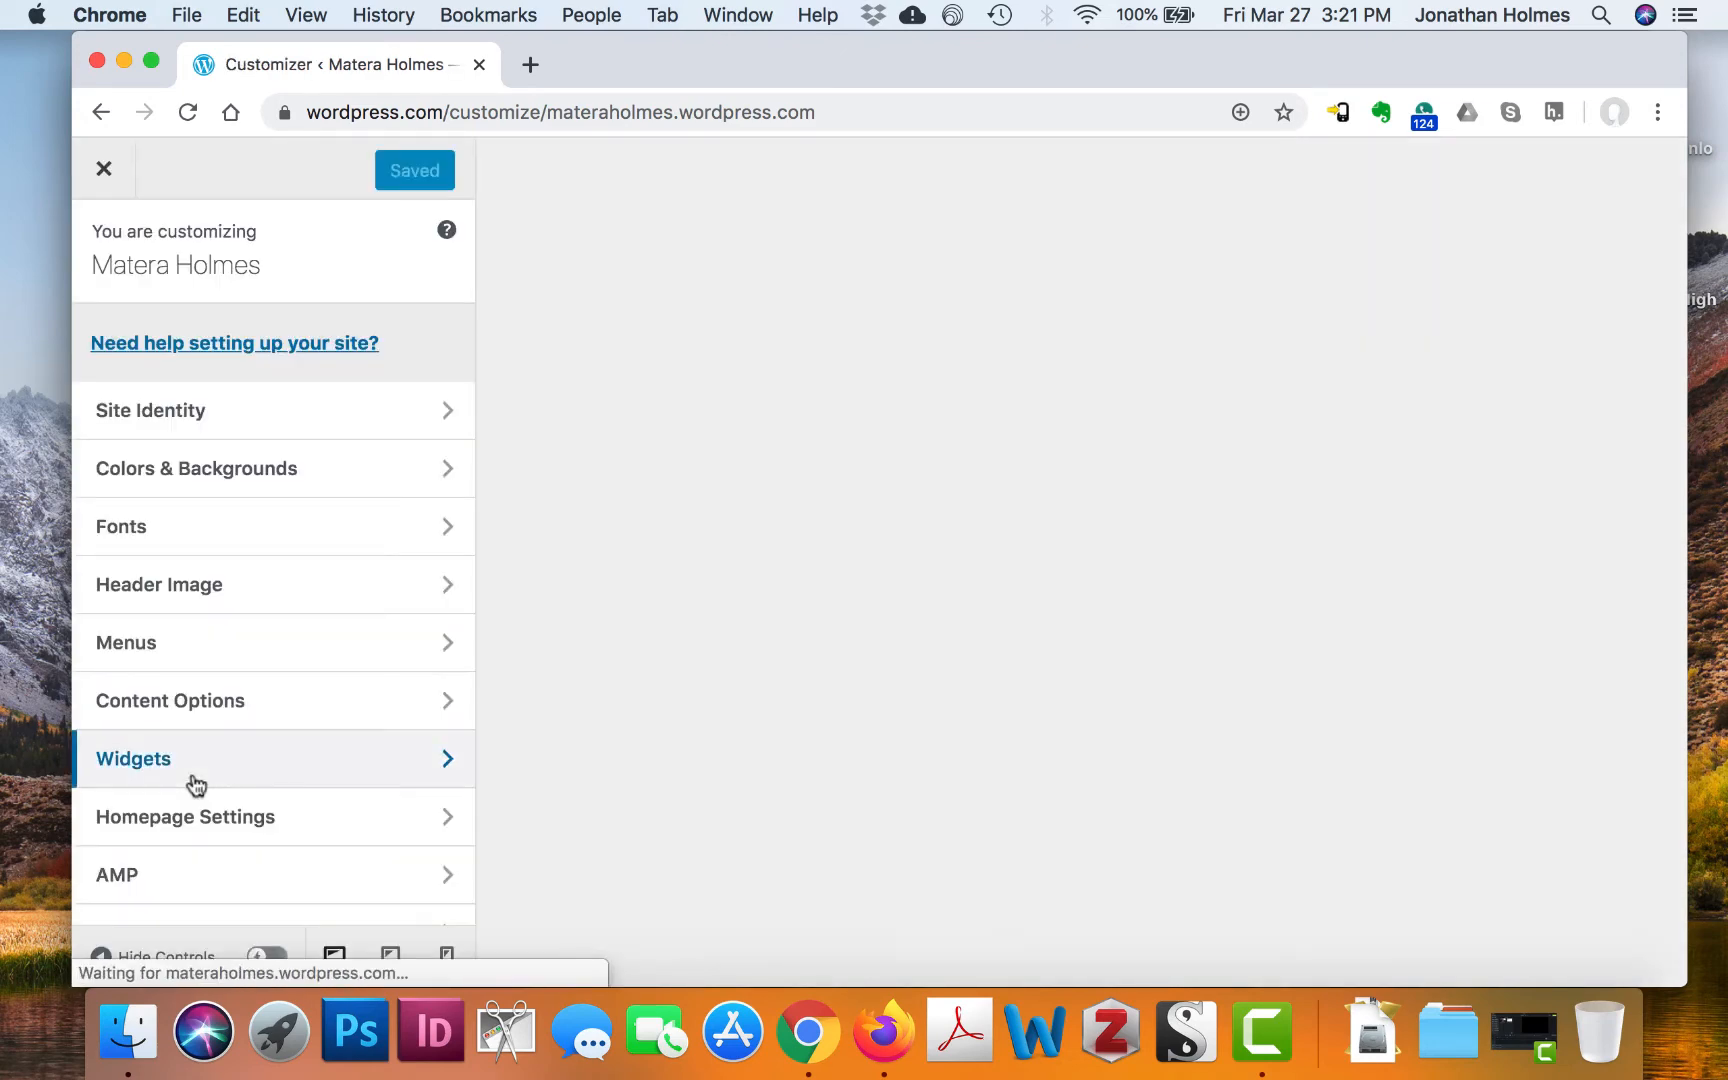
{"action": "scroll", "coordinate": [307, 493], "scroll_direction": "down", "scroll_amount": 1}
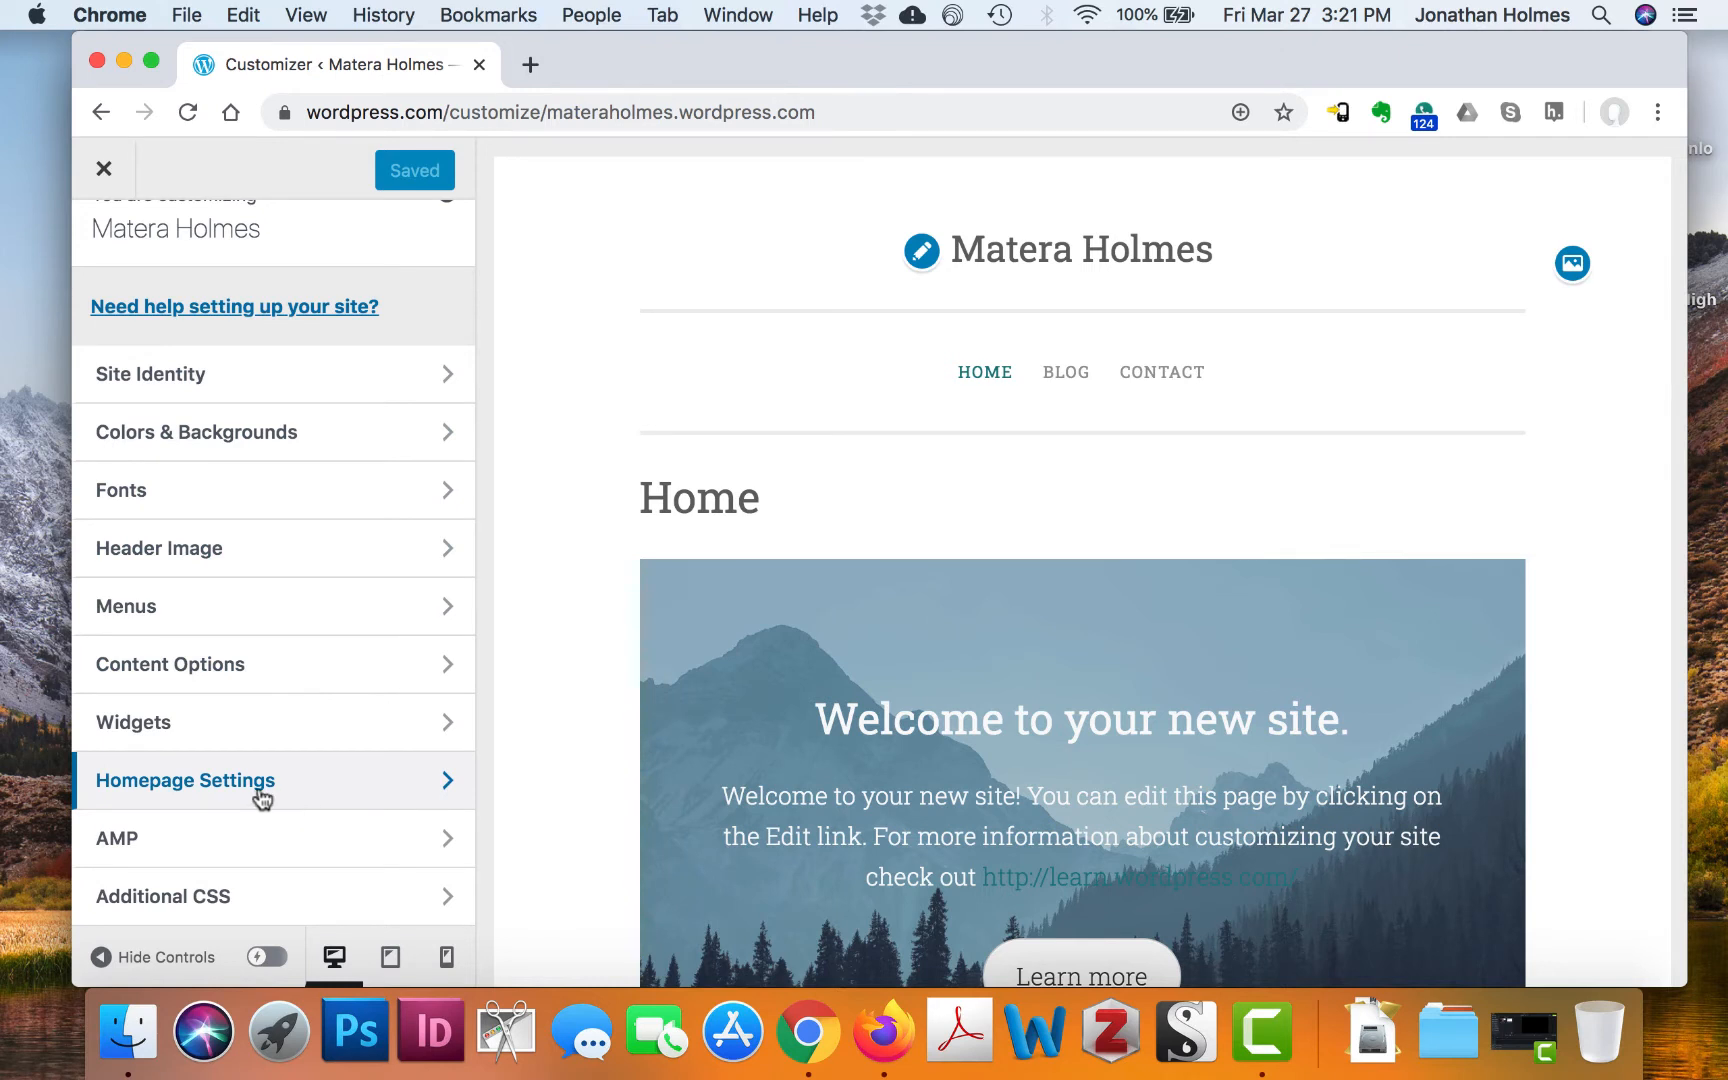
In Homepage Settings, set the homepage display back to a static page
{"action": "left_click", "coordinate": [367, 792]}
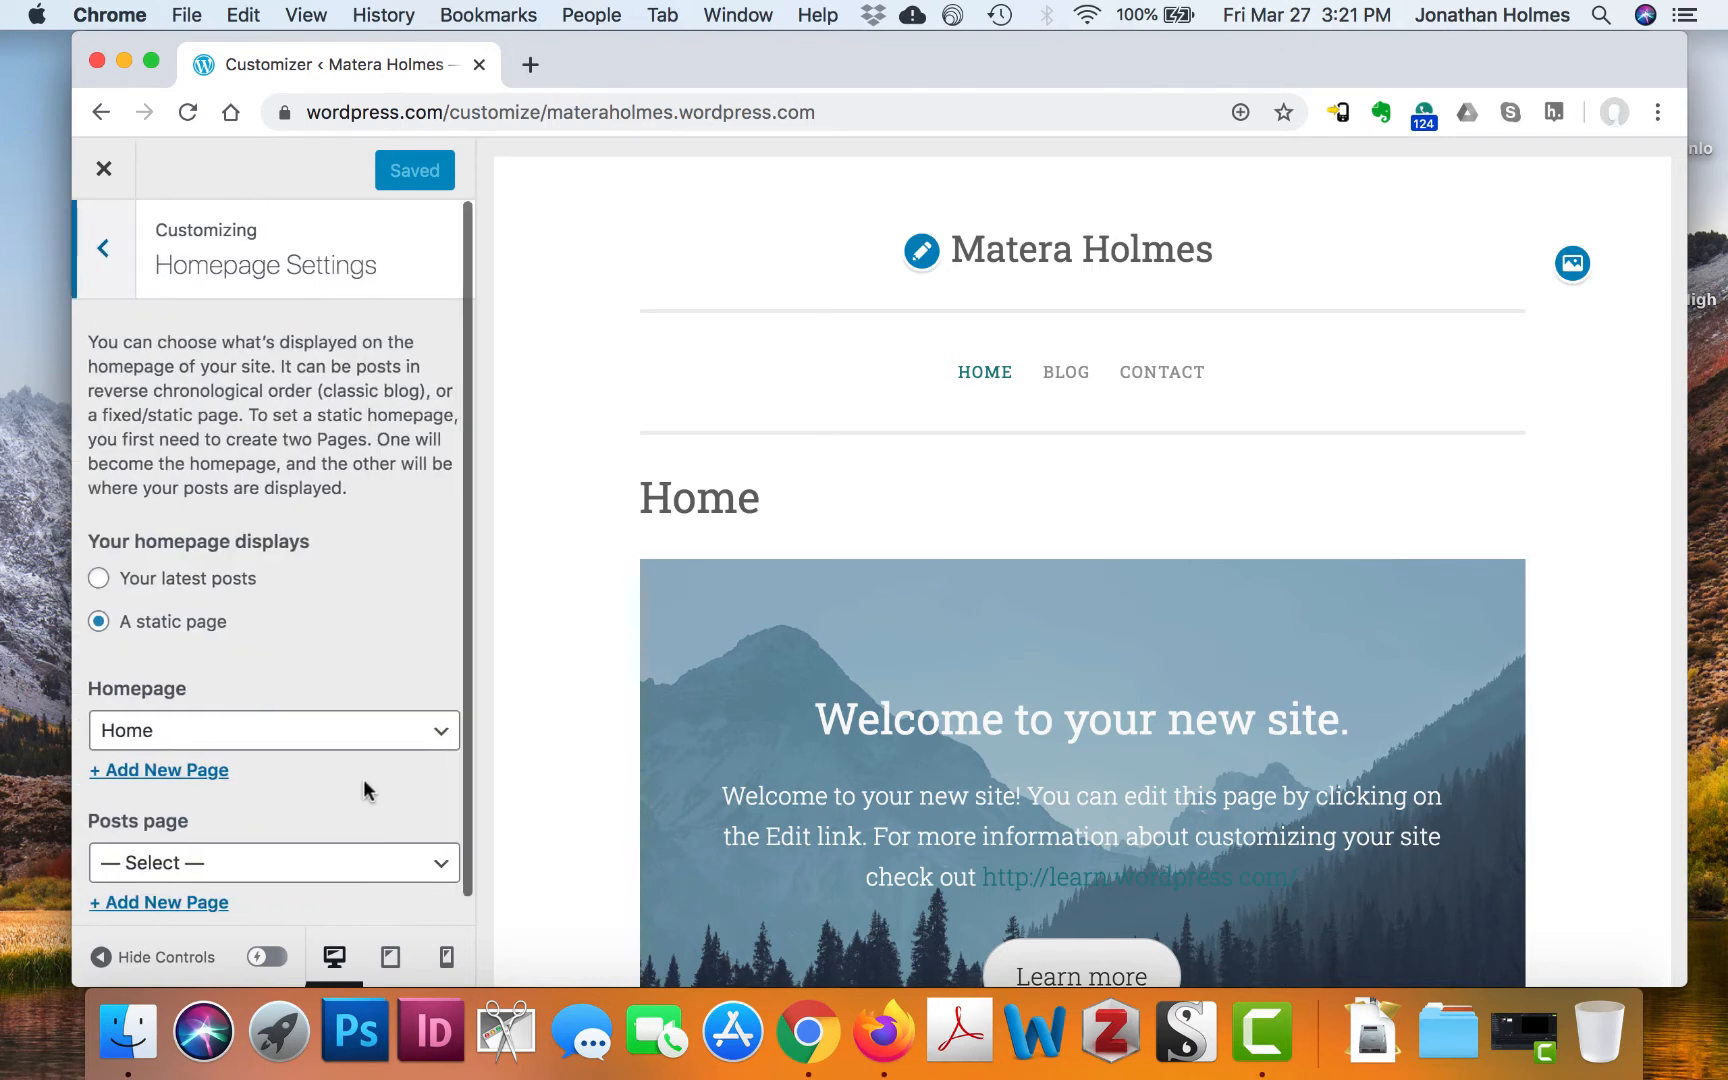
{"action": "scroll", "coordinate": [394, 568], "scroll_direction": "down", "scroll_amount": 1}
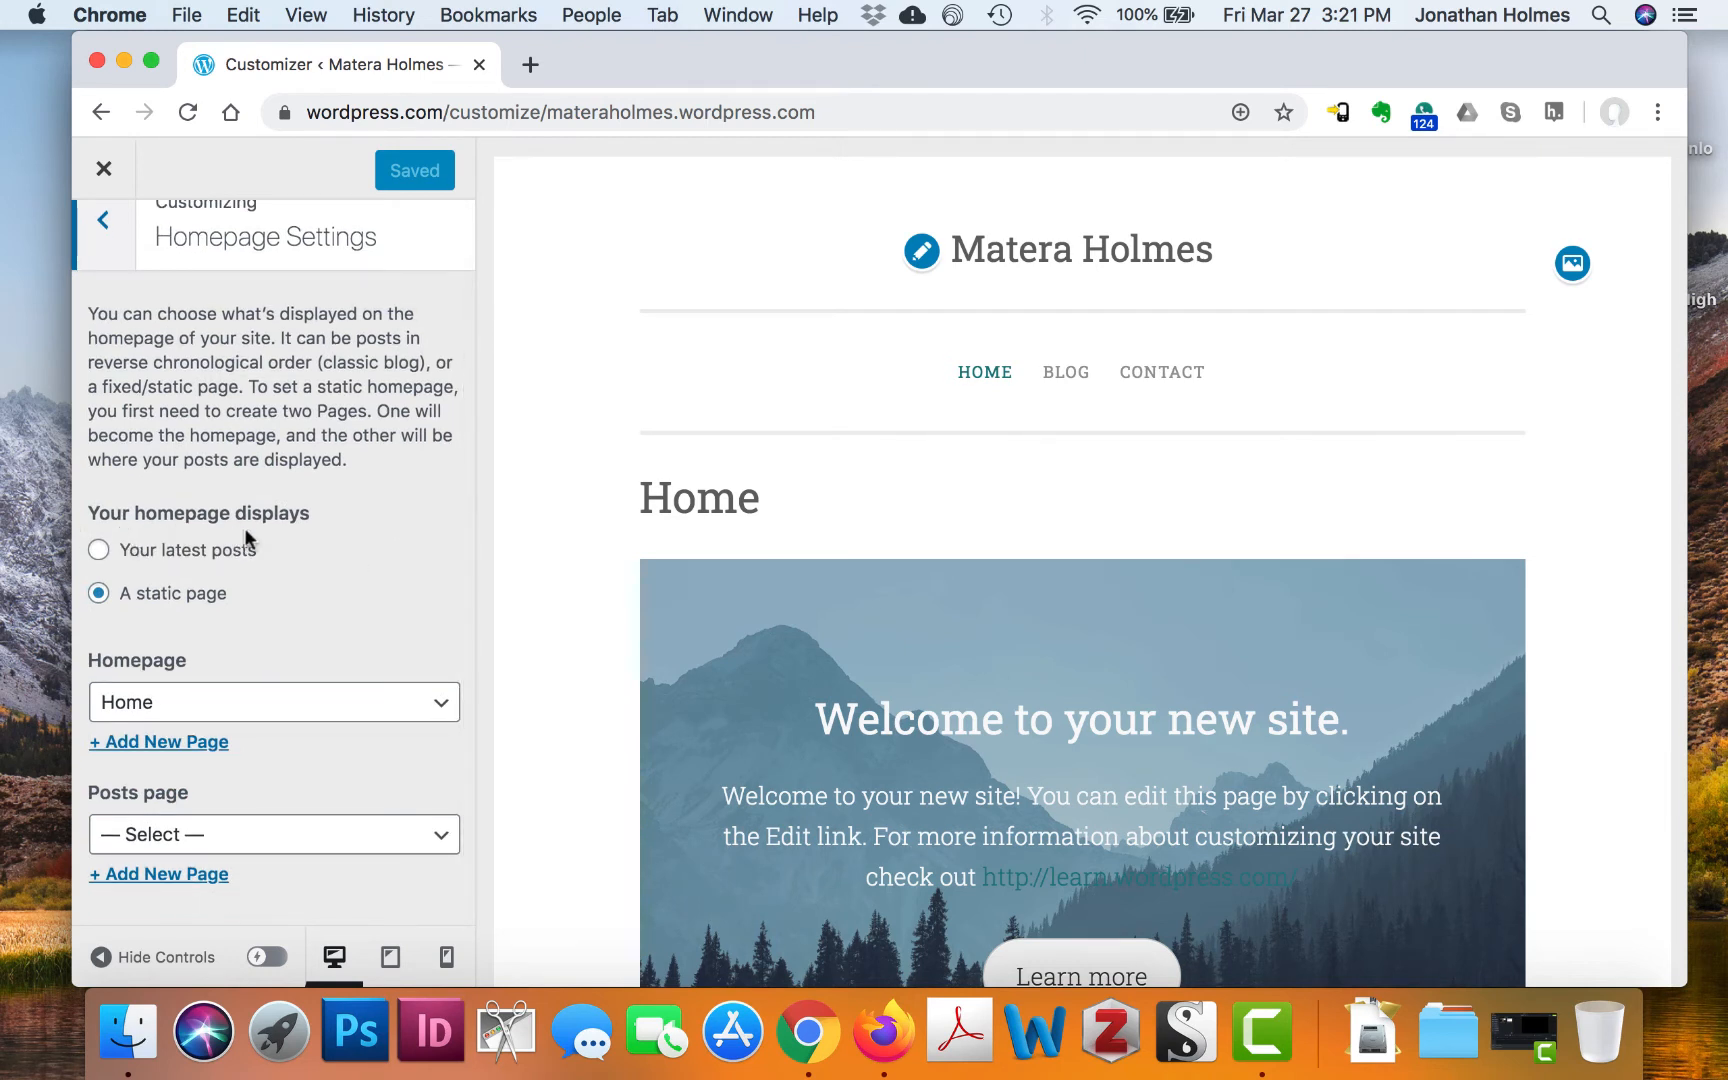
{"action": "scroll", "coordinate": [374, 528], "scroll_direction": "up", "scroll_amount": 1}
{"action": "scroll", "coordinate": [374, 524], "scroll_direction": "down", "scroll_amount": 1}
{"action": "left_click", "coordinate": [98, 550]}
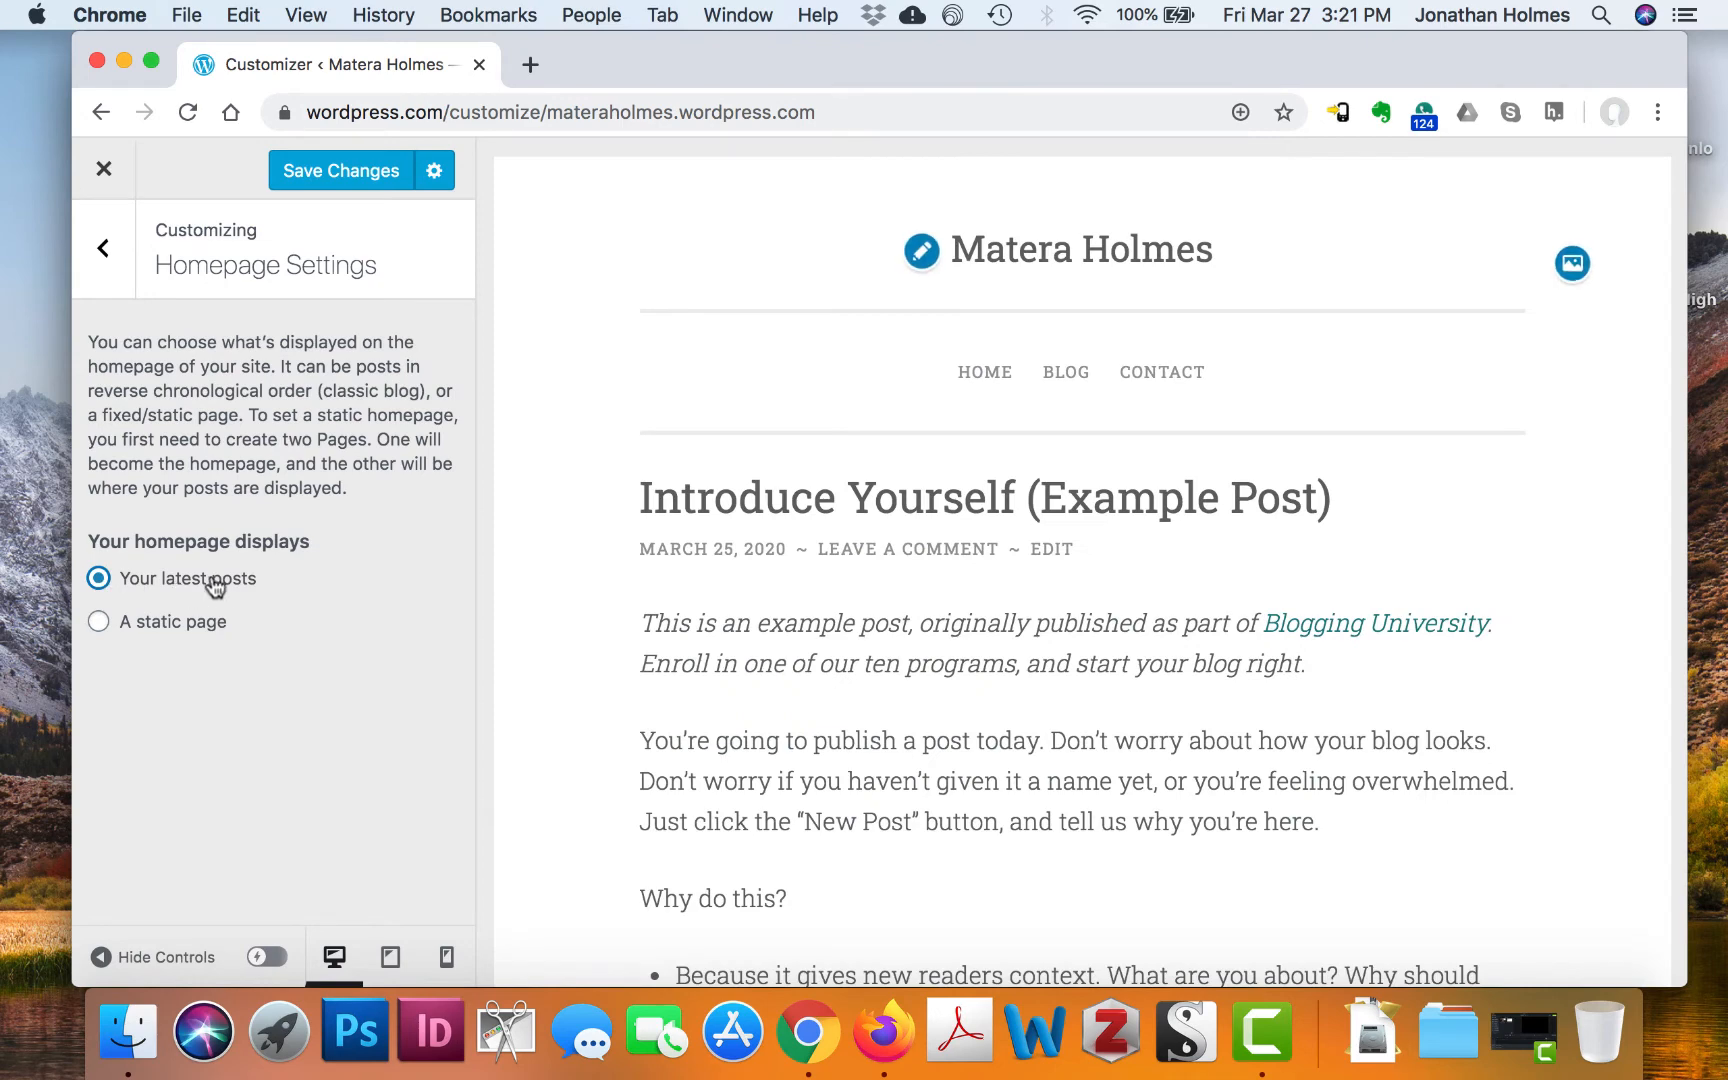
{"action": "scroll", "coordinate": [316, 583], "scroll_direction": "down", "scroll_amount": 1}
{"action": "left_click", "coordinate": [98, 624]}
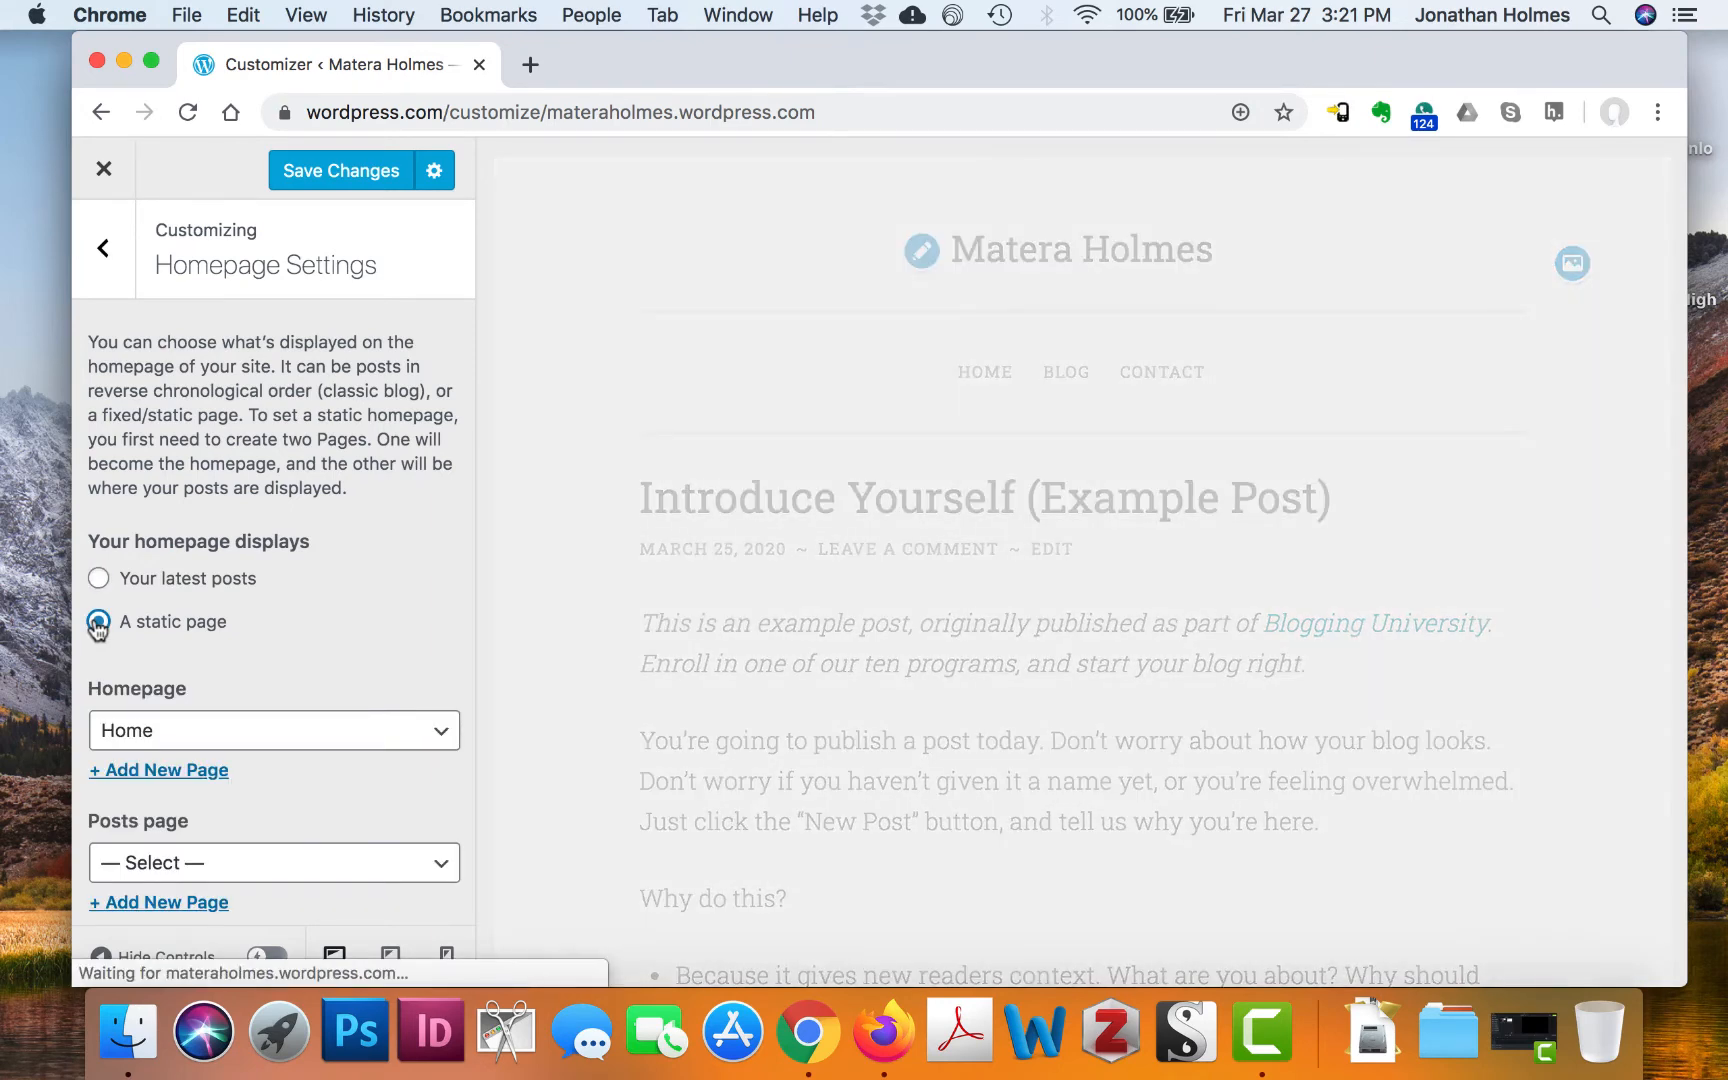
{"action": "scroll", "coordinate": [421, 567], "scroll_direction": "down", "scroll_amount": 1}
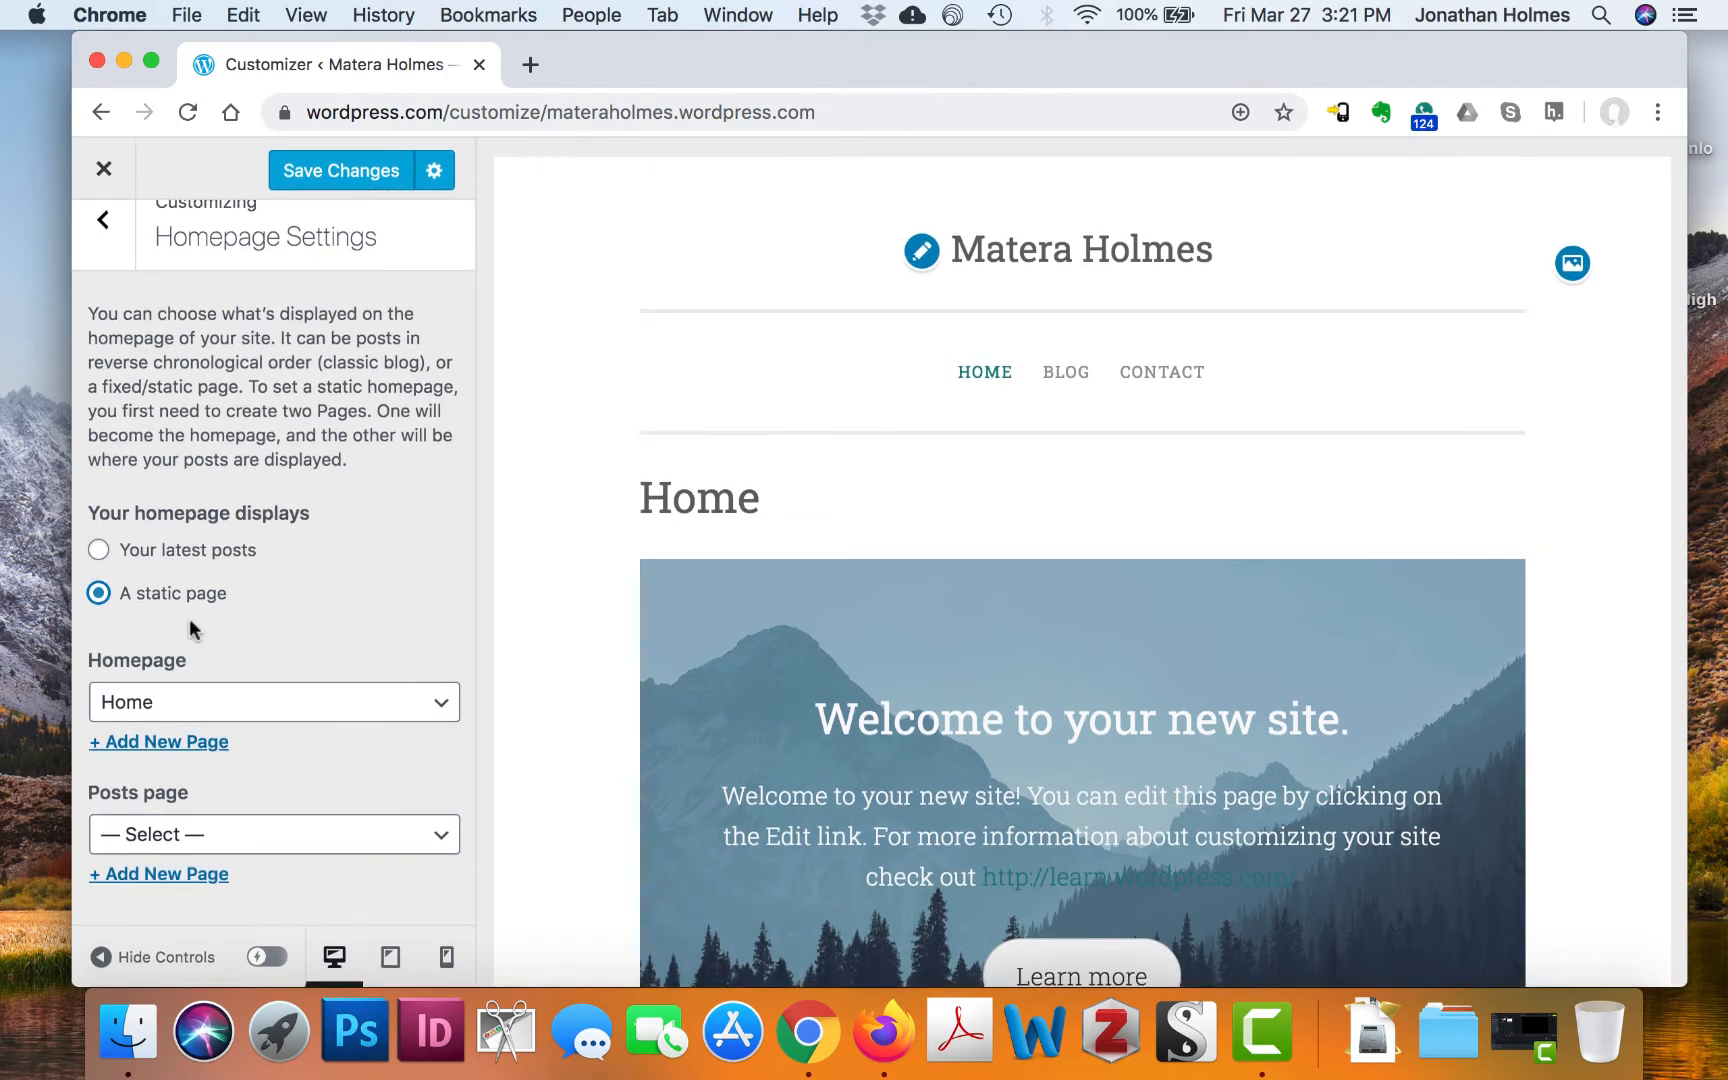
Choose About as the static homepage, leave the posts page unset, and publish
{"action": "left_click", "coordinate": [444, 705]}
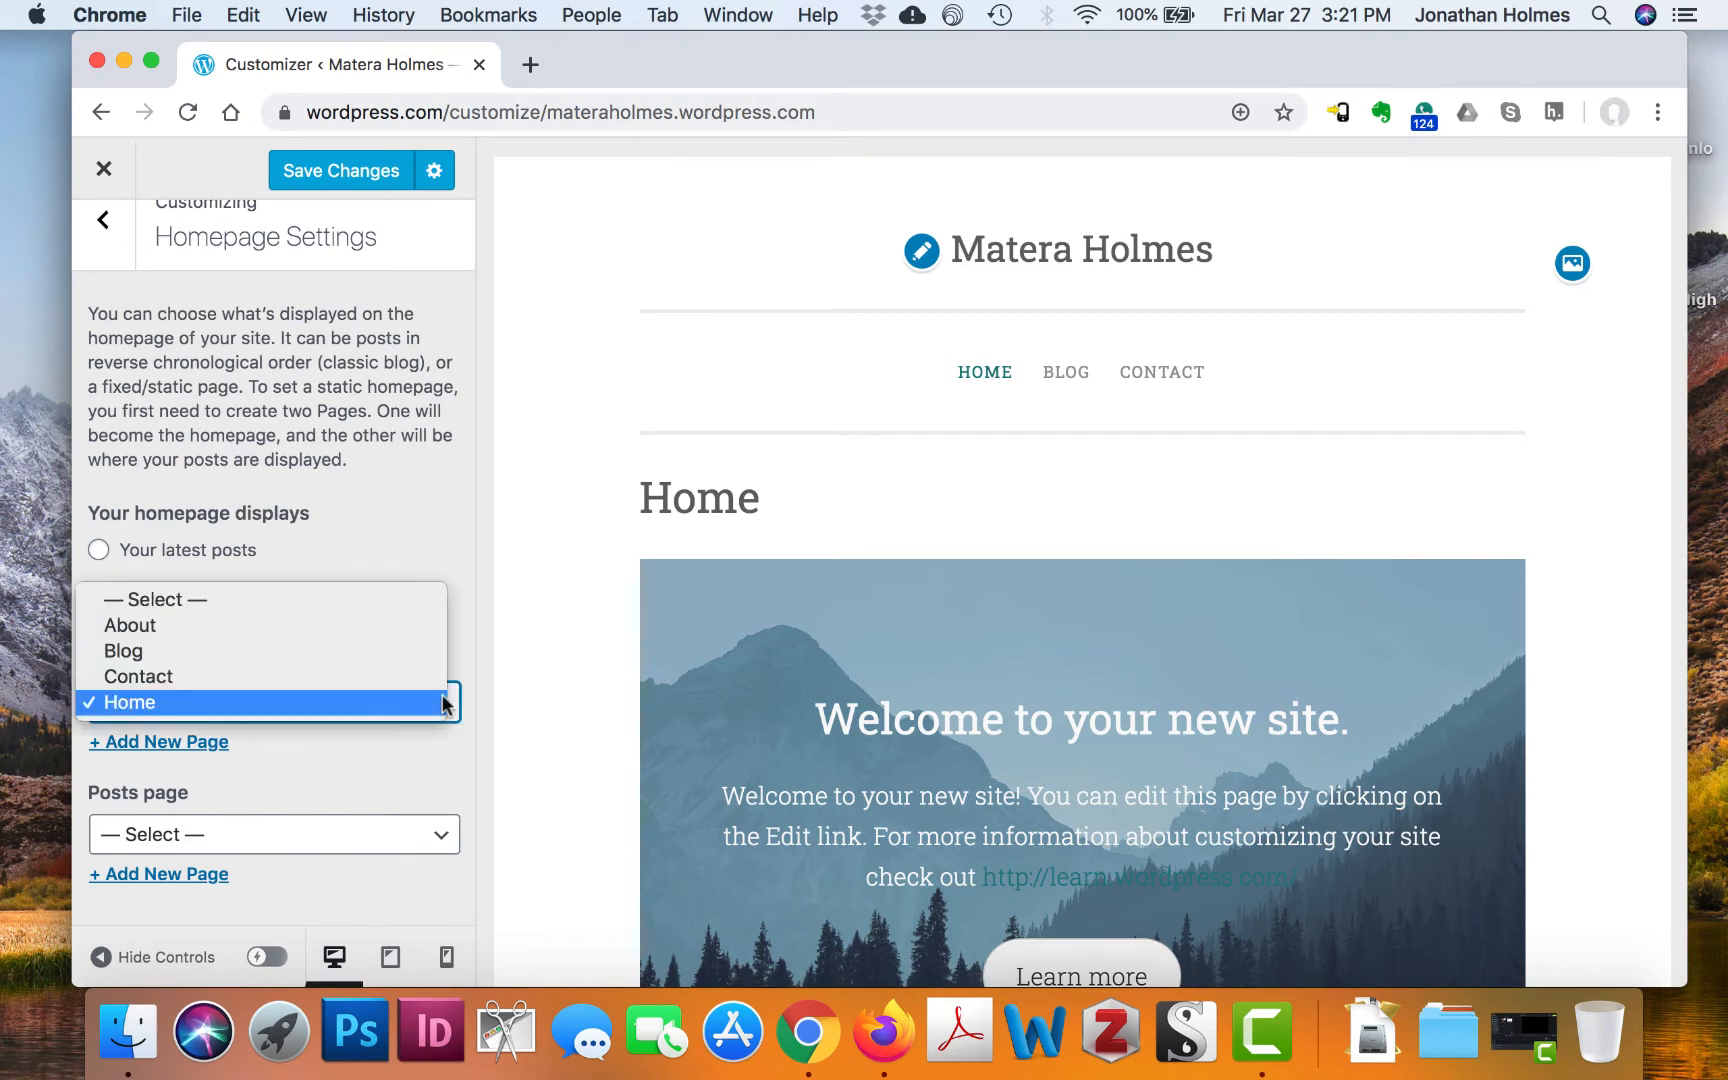
{"action": "left_click", "coordinate": [308, 628]}
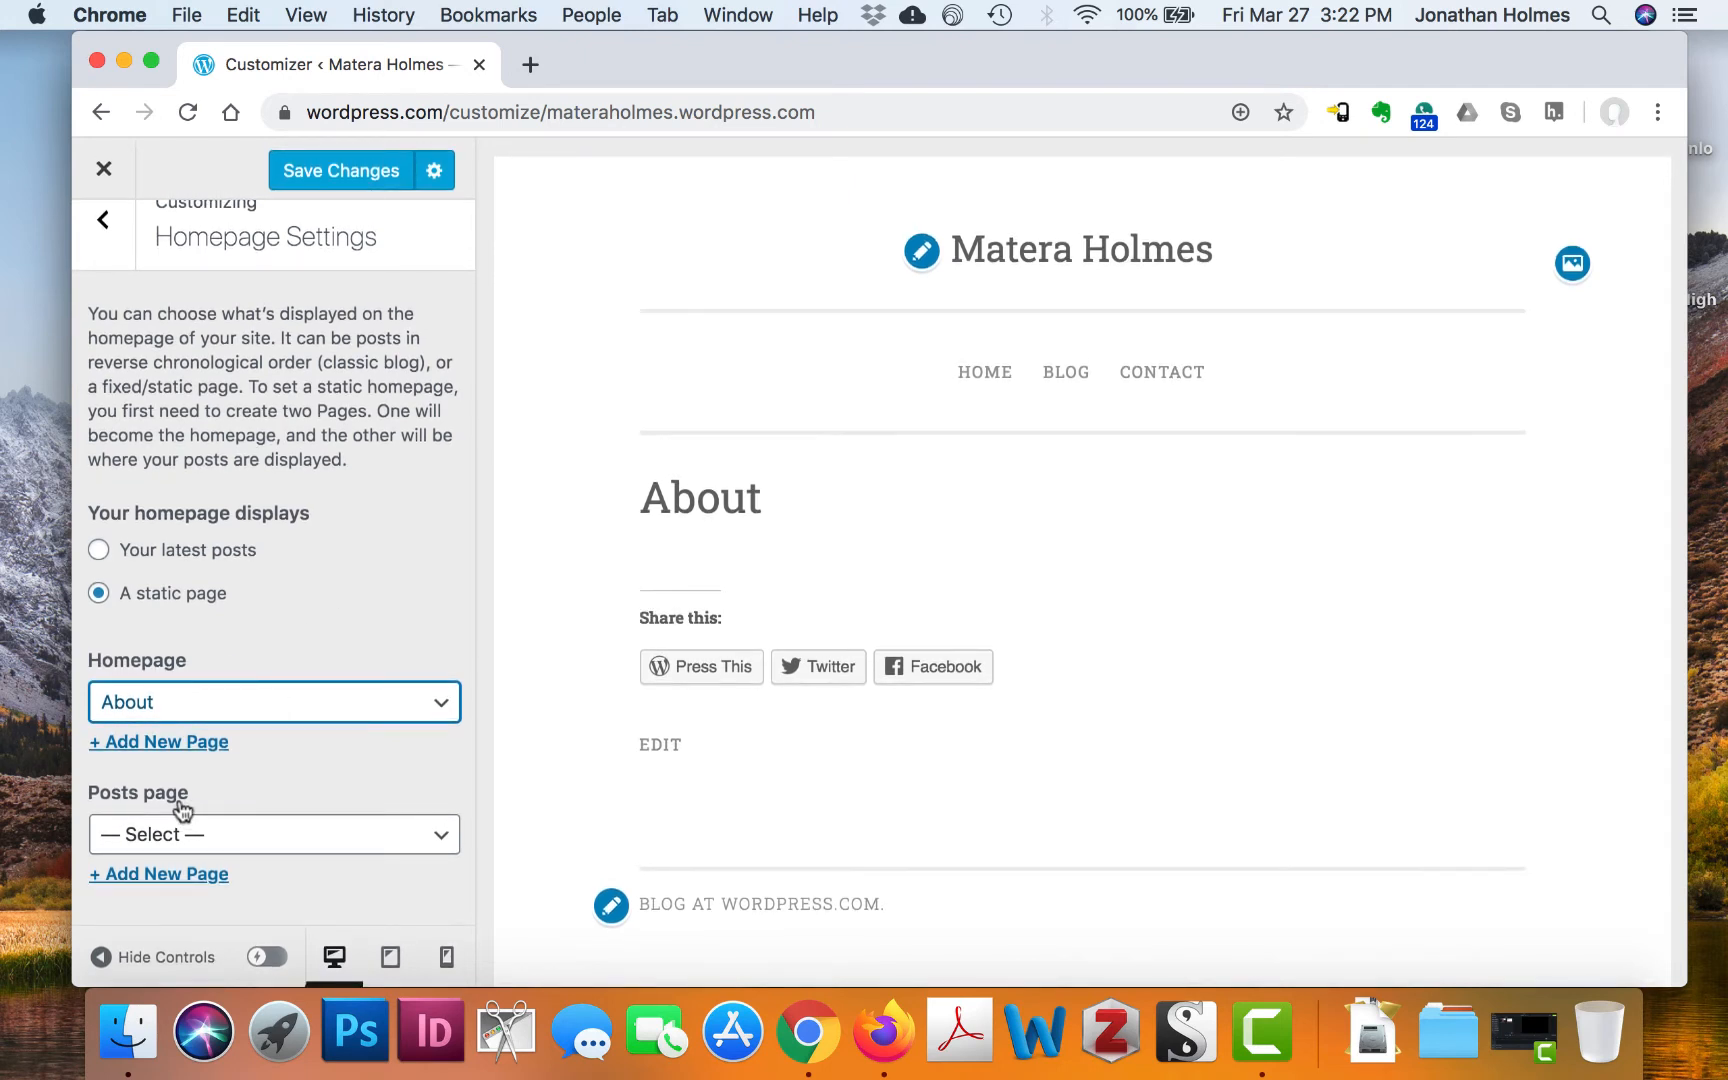
{"action": "left_click", "coordinate": [441, 846]}
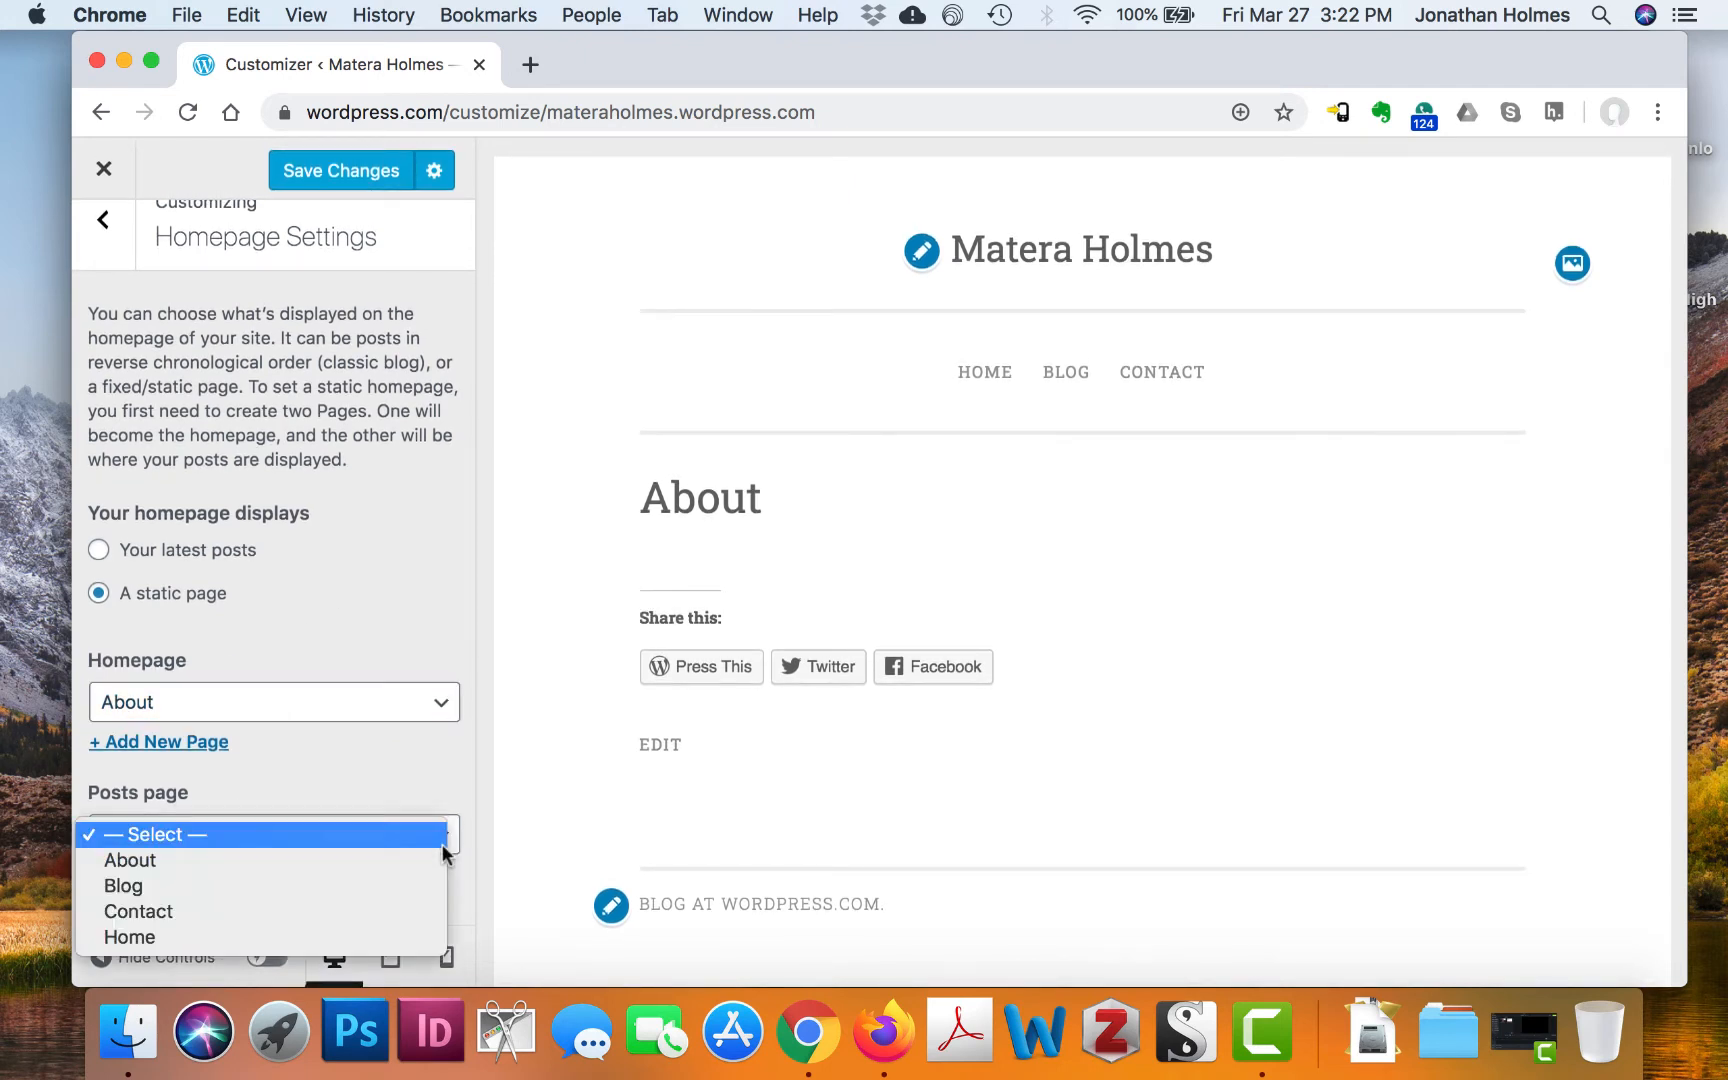
{"action": "left_click", "coordinate": [441, 844]}
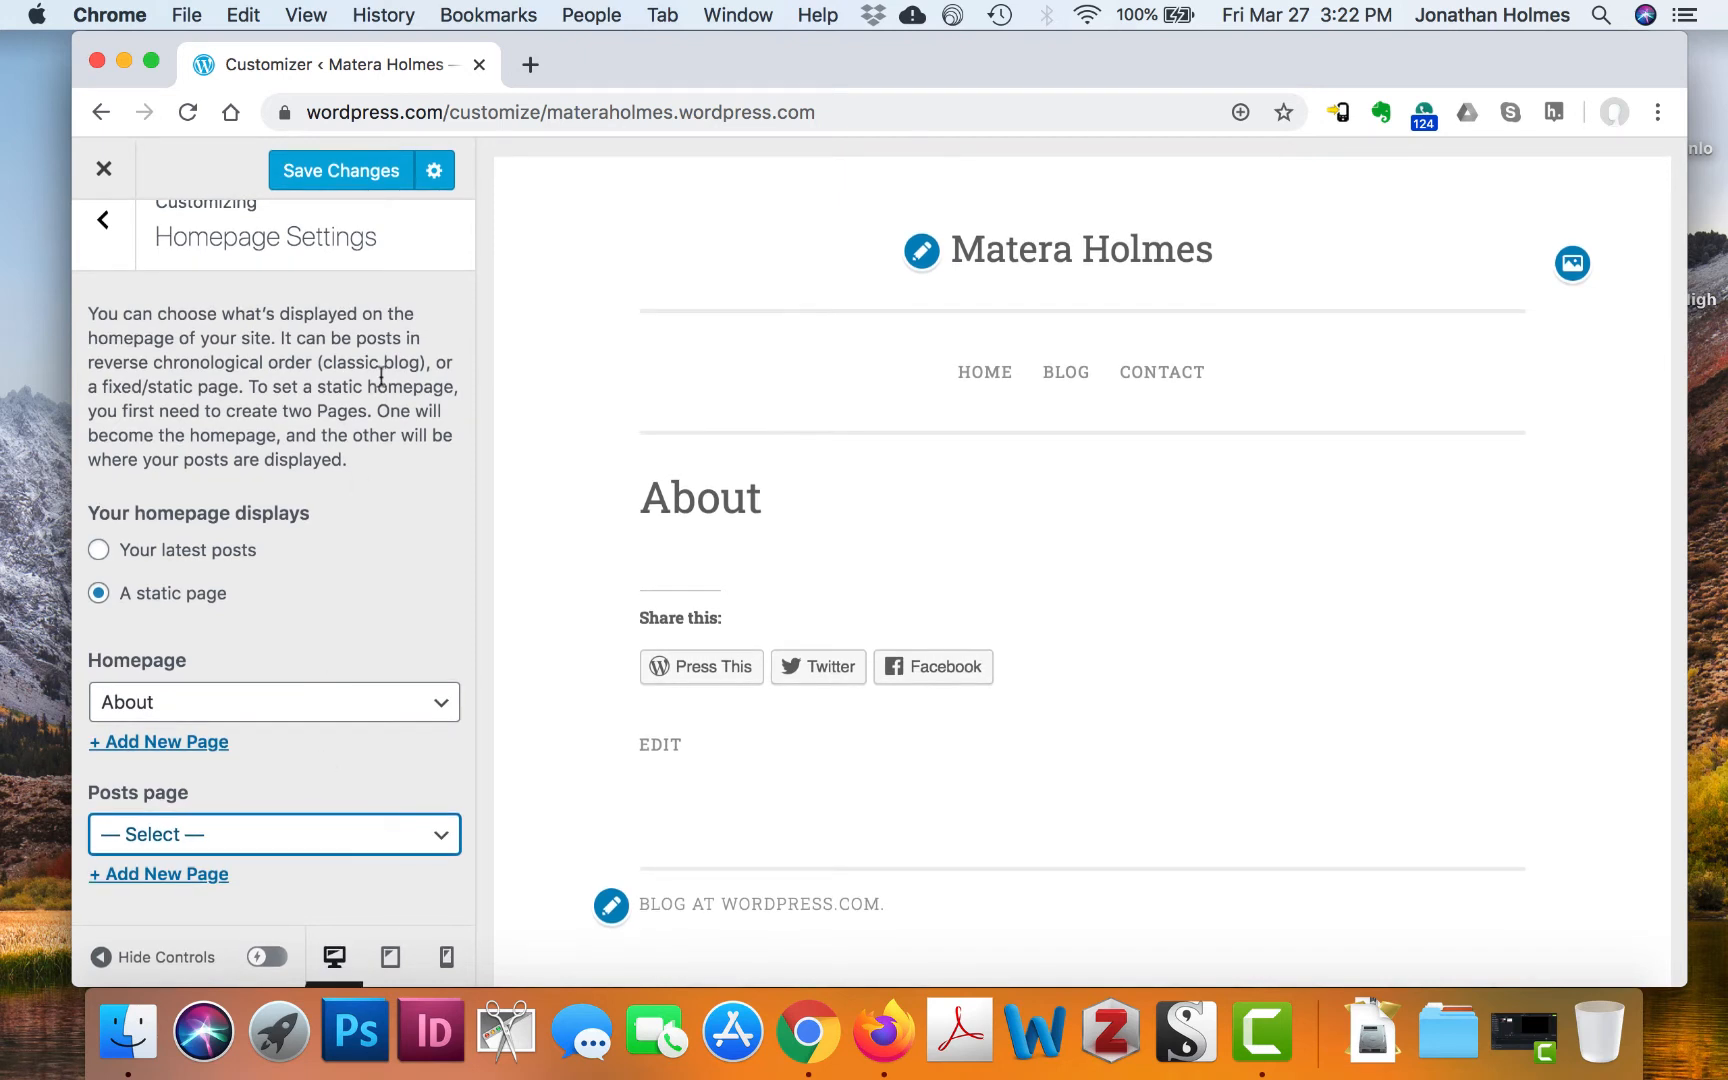
{"action": "left_click", "coordinate": [329, 170]}
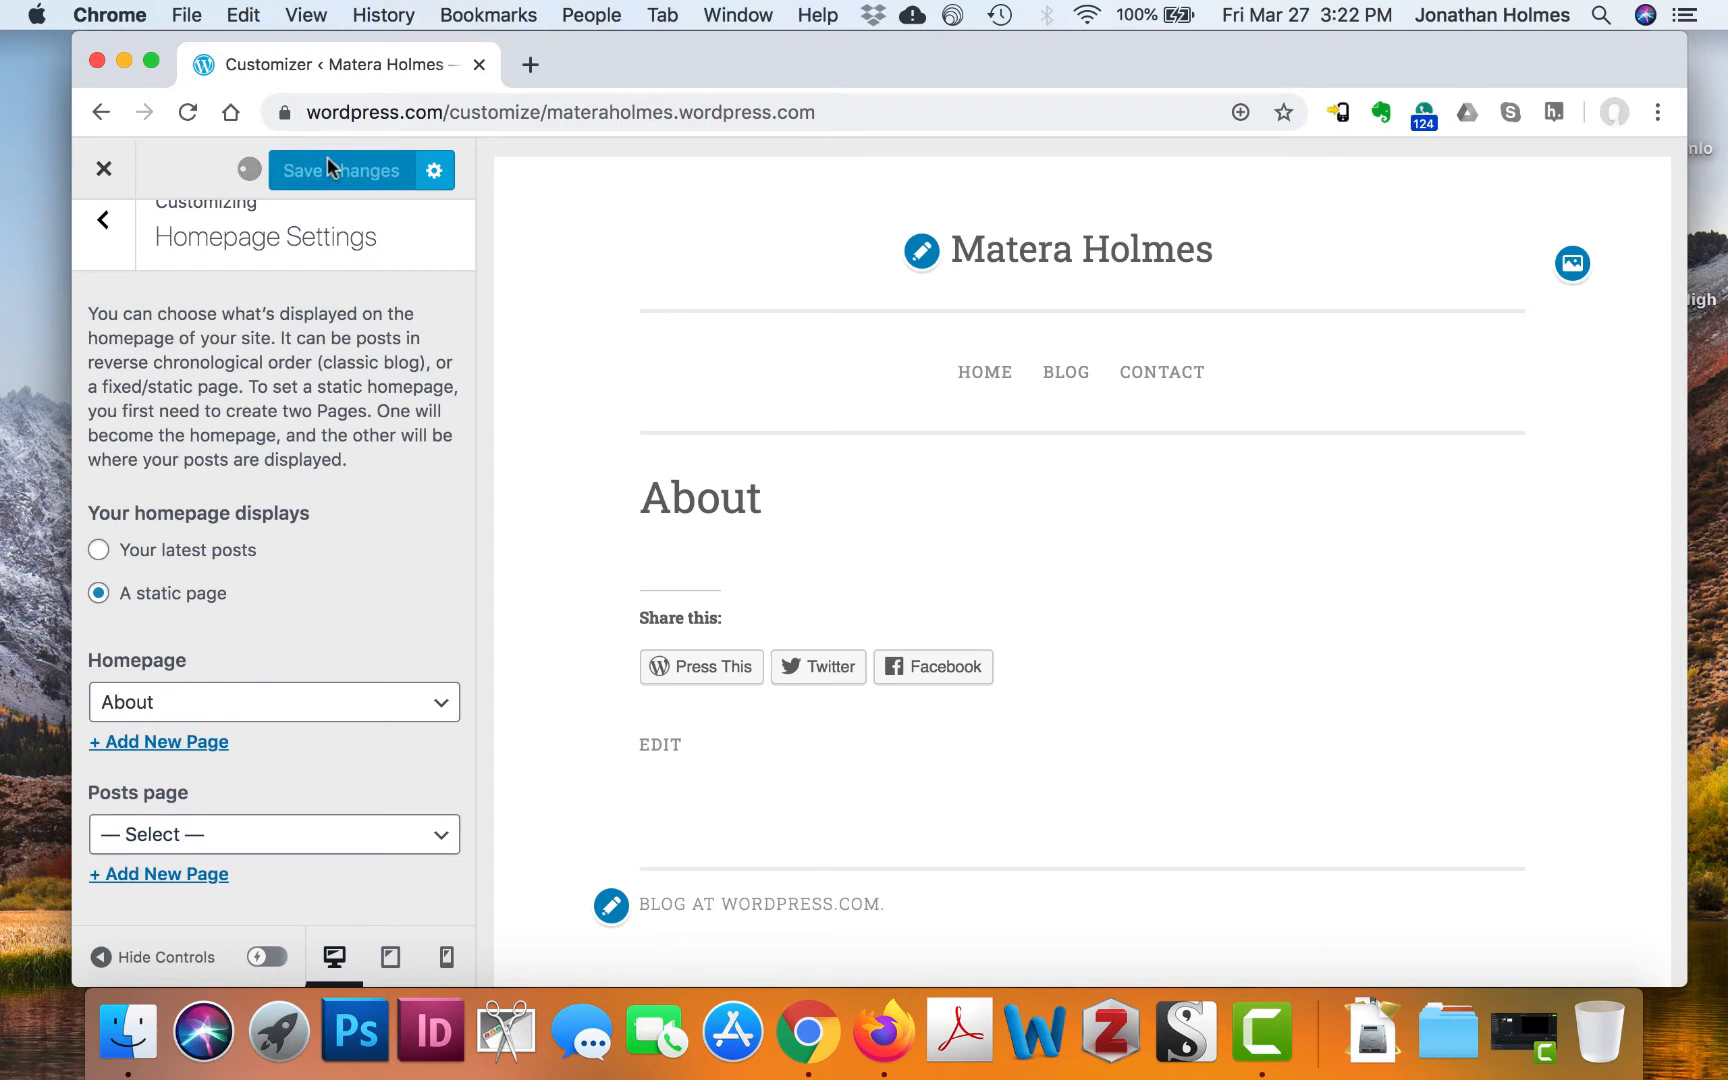
{"action": "left_click", "coordinate": [103, 225]}
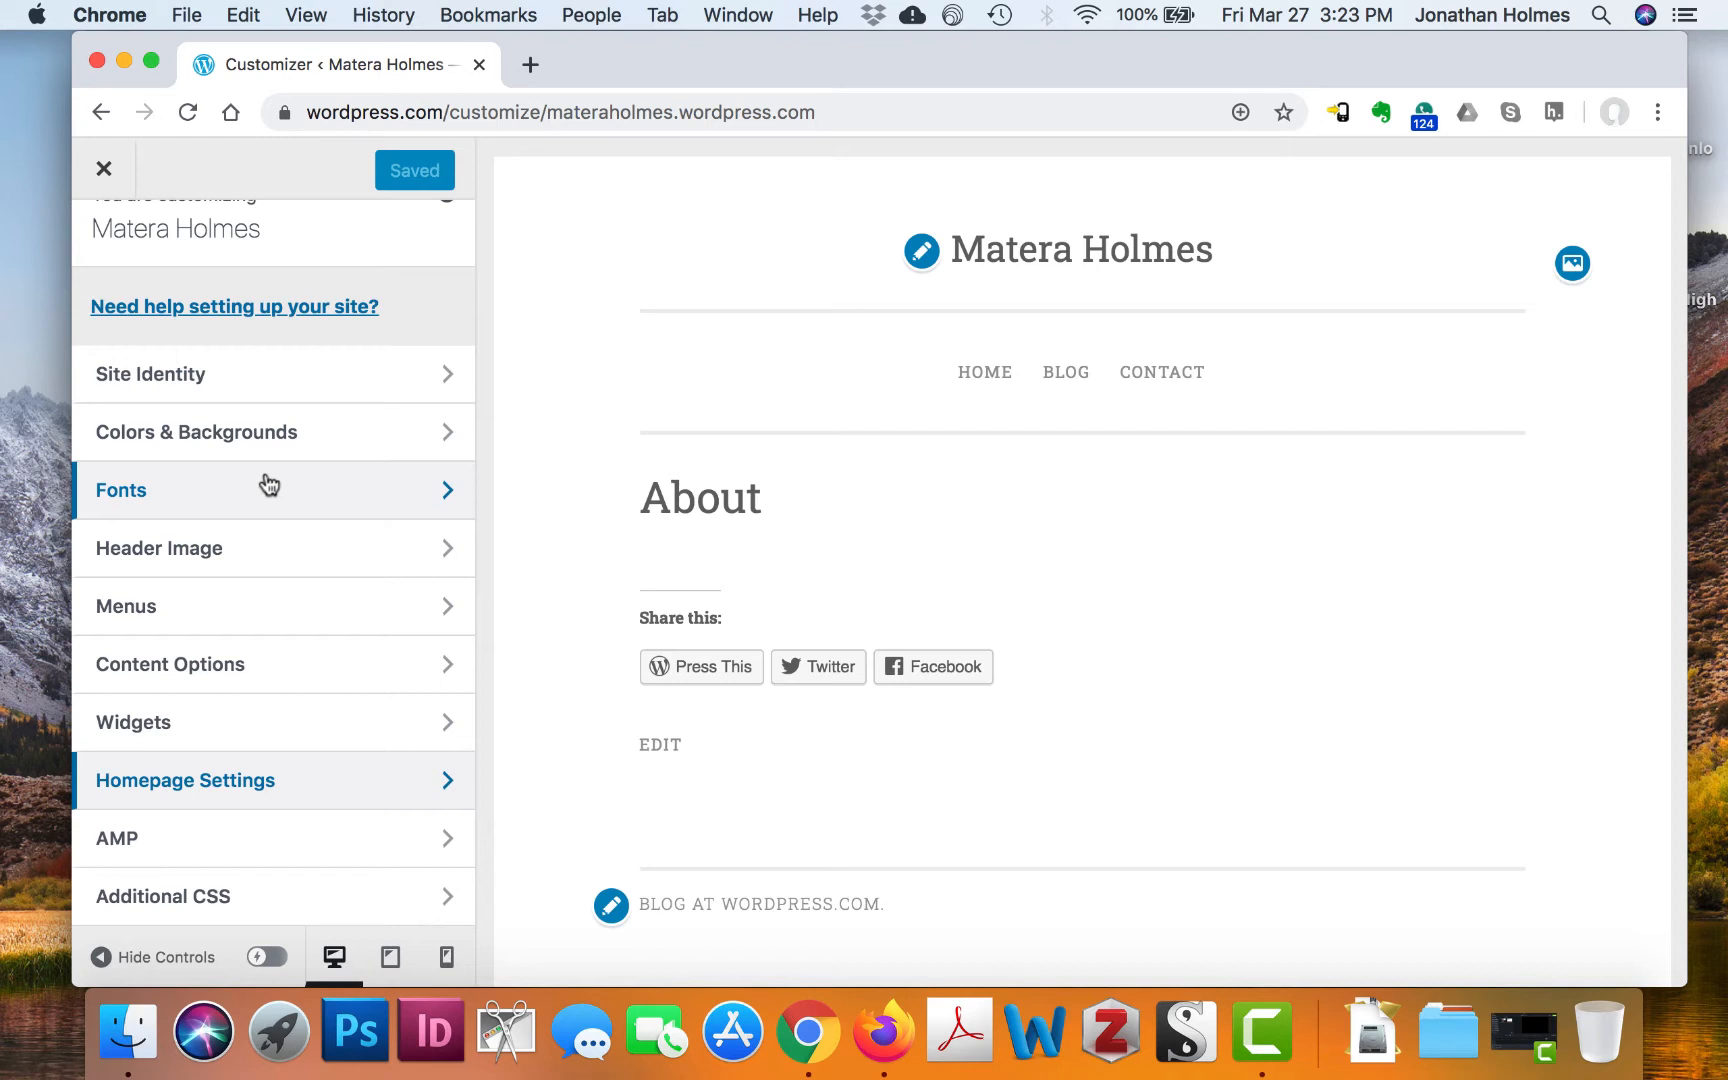
Open the Primary menu (Home, Blog, invalid entry, Contact) and show the addable Pages list
{"action": "left_click", "coordinate": [265, 600]}
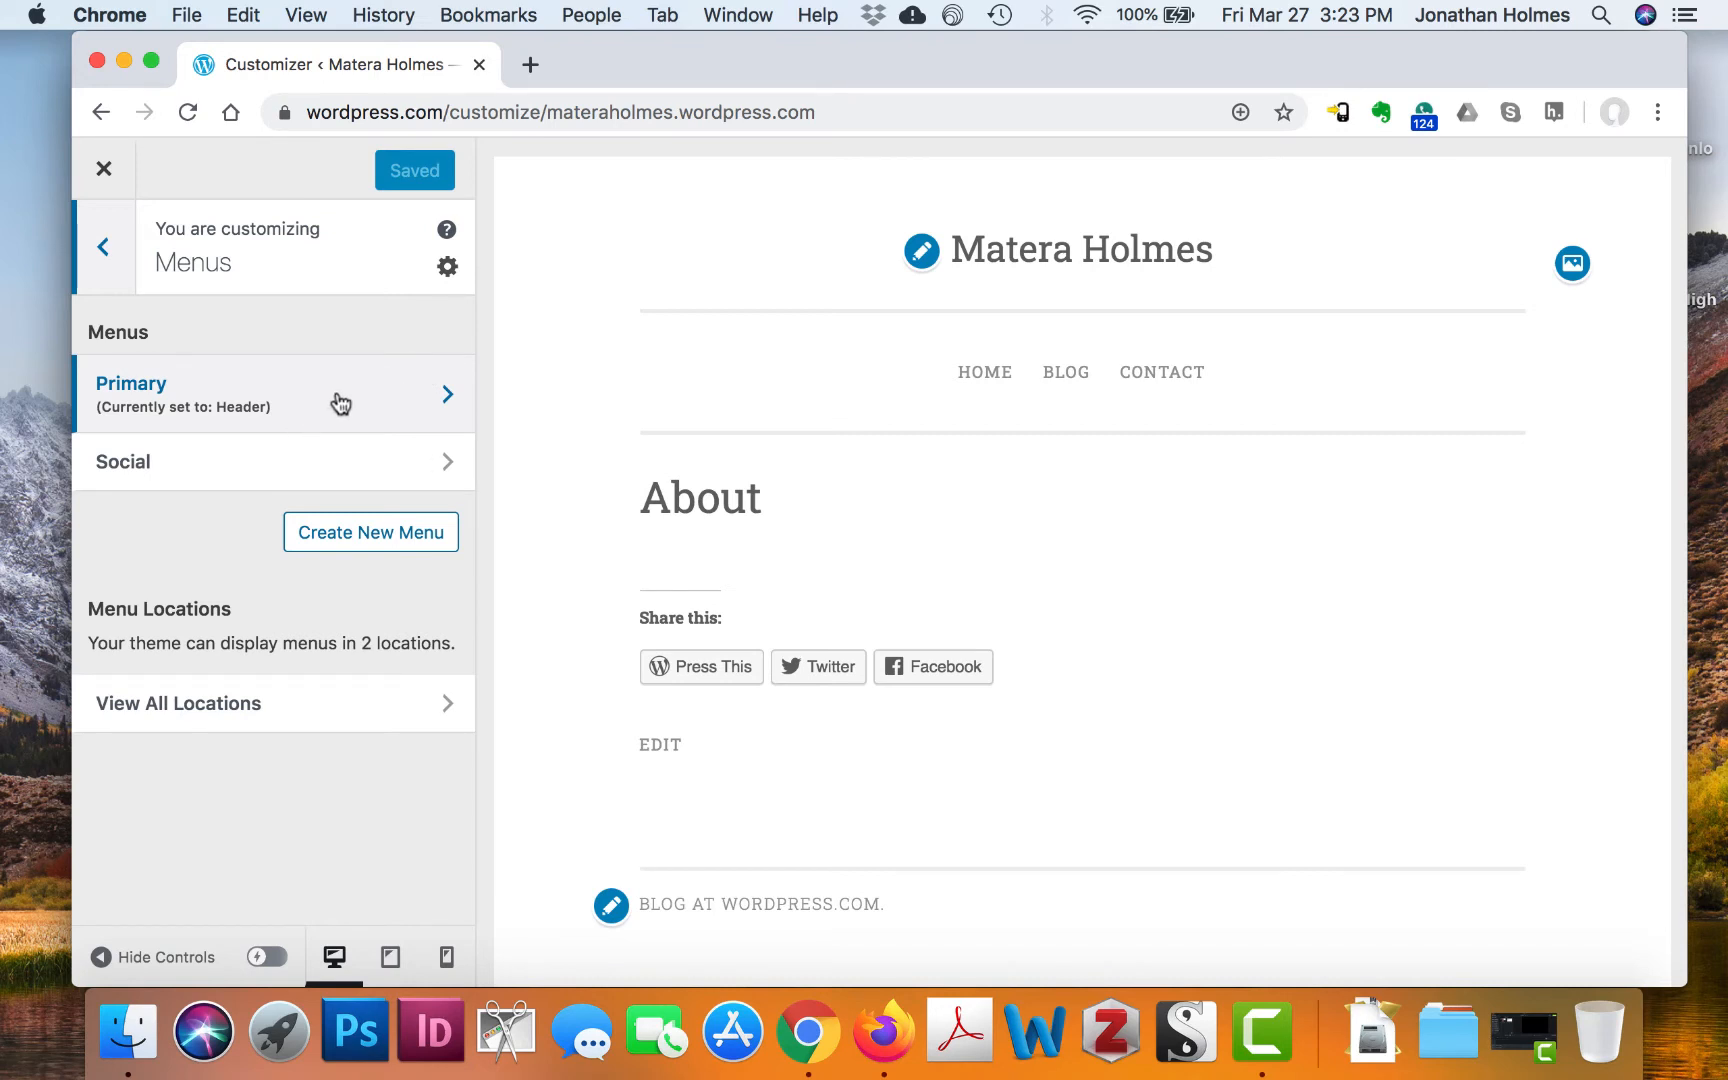
{"action": "left_click", "coordinate": [398, 402]}
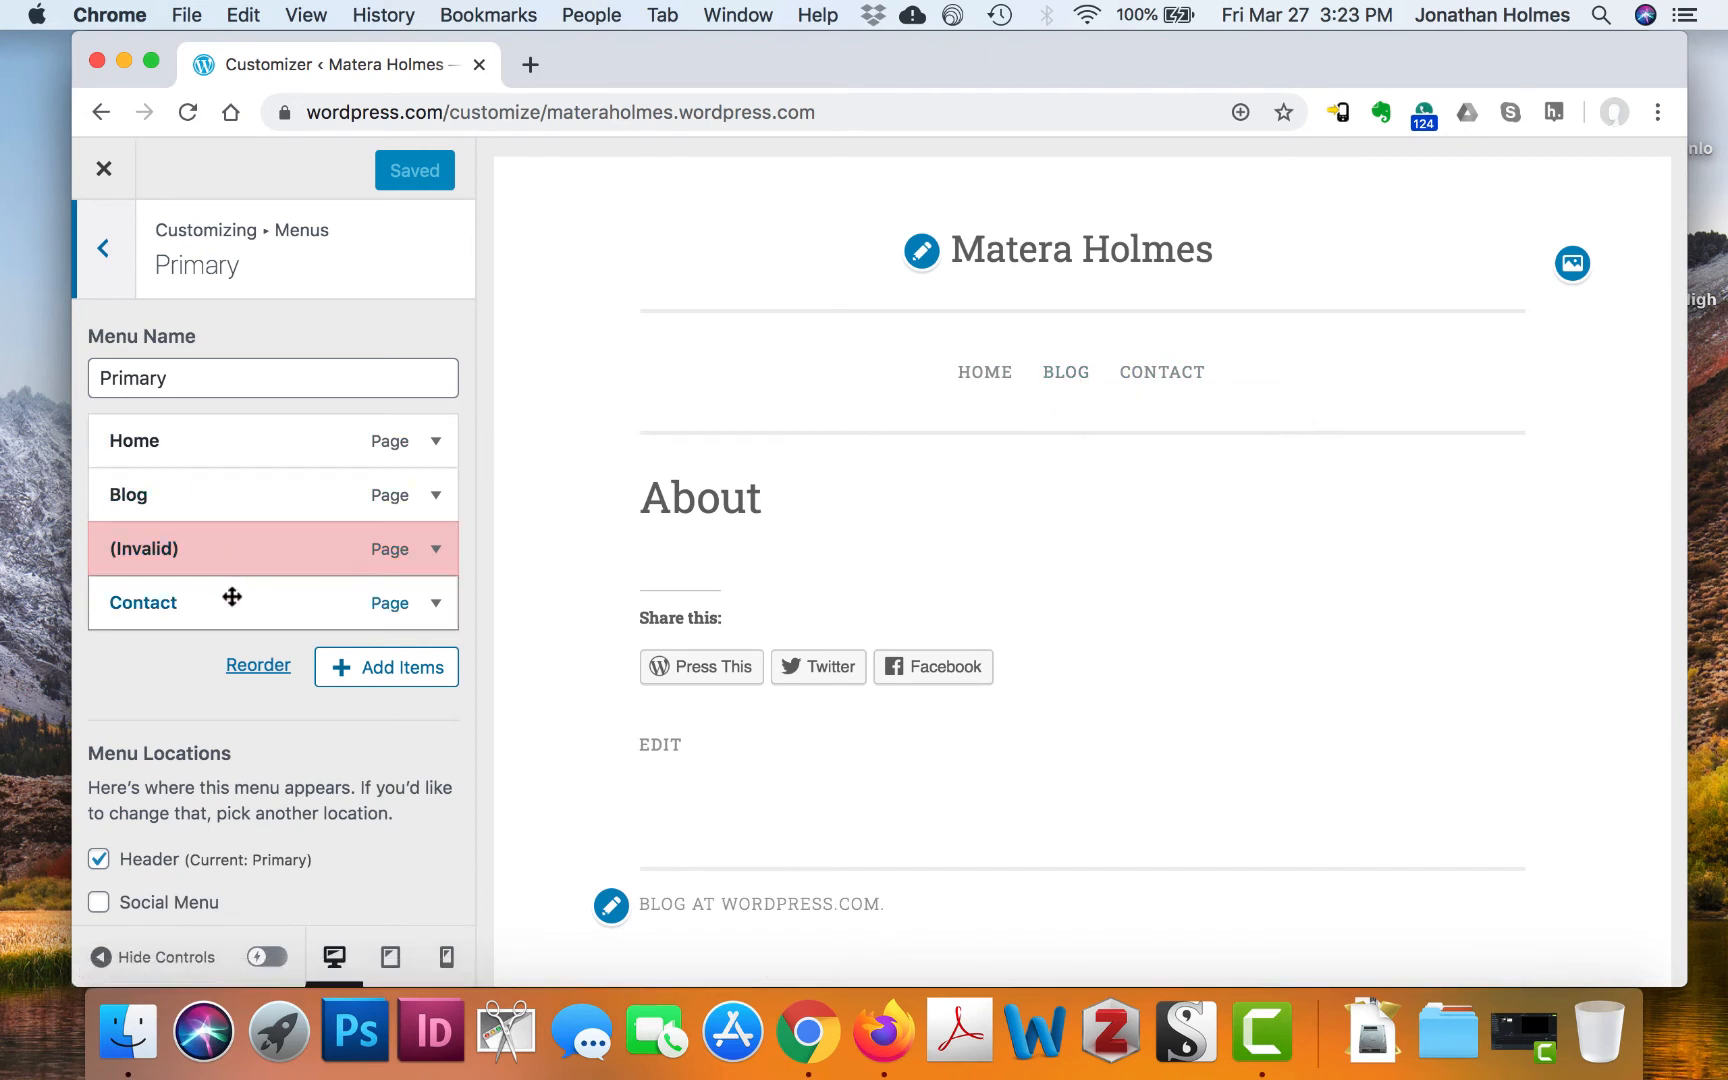
{"action": "scroll", "coordinate": [212, 655], "scroll_direction": "down", "scroll_amount": 2}
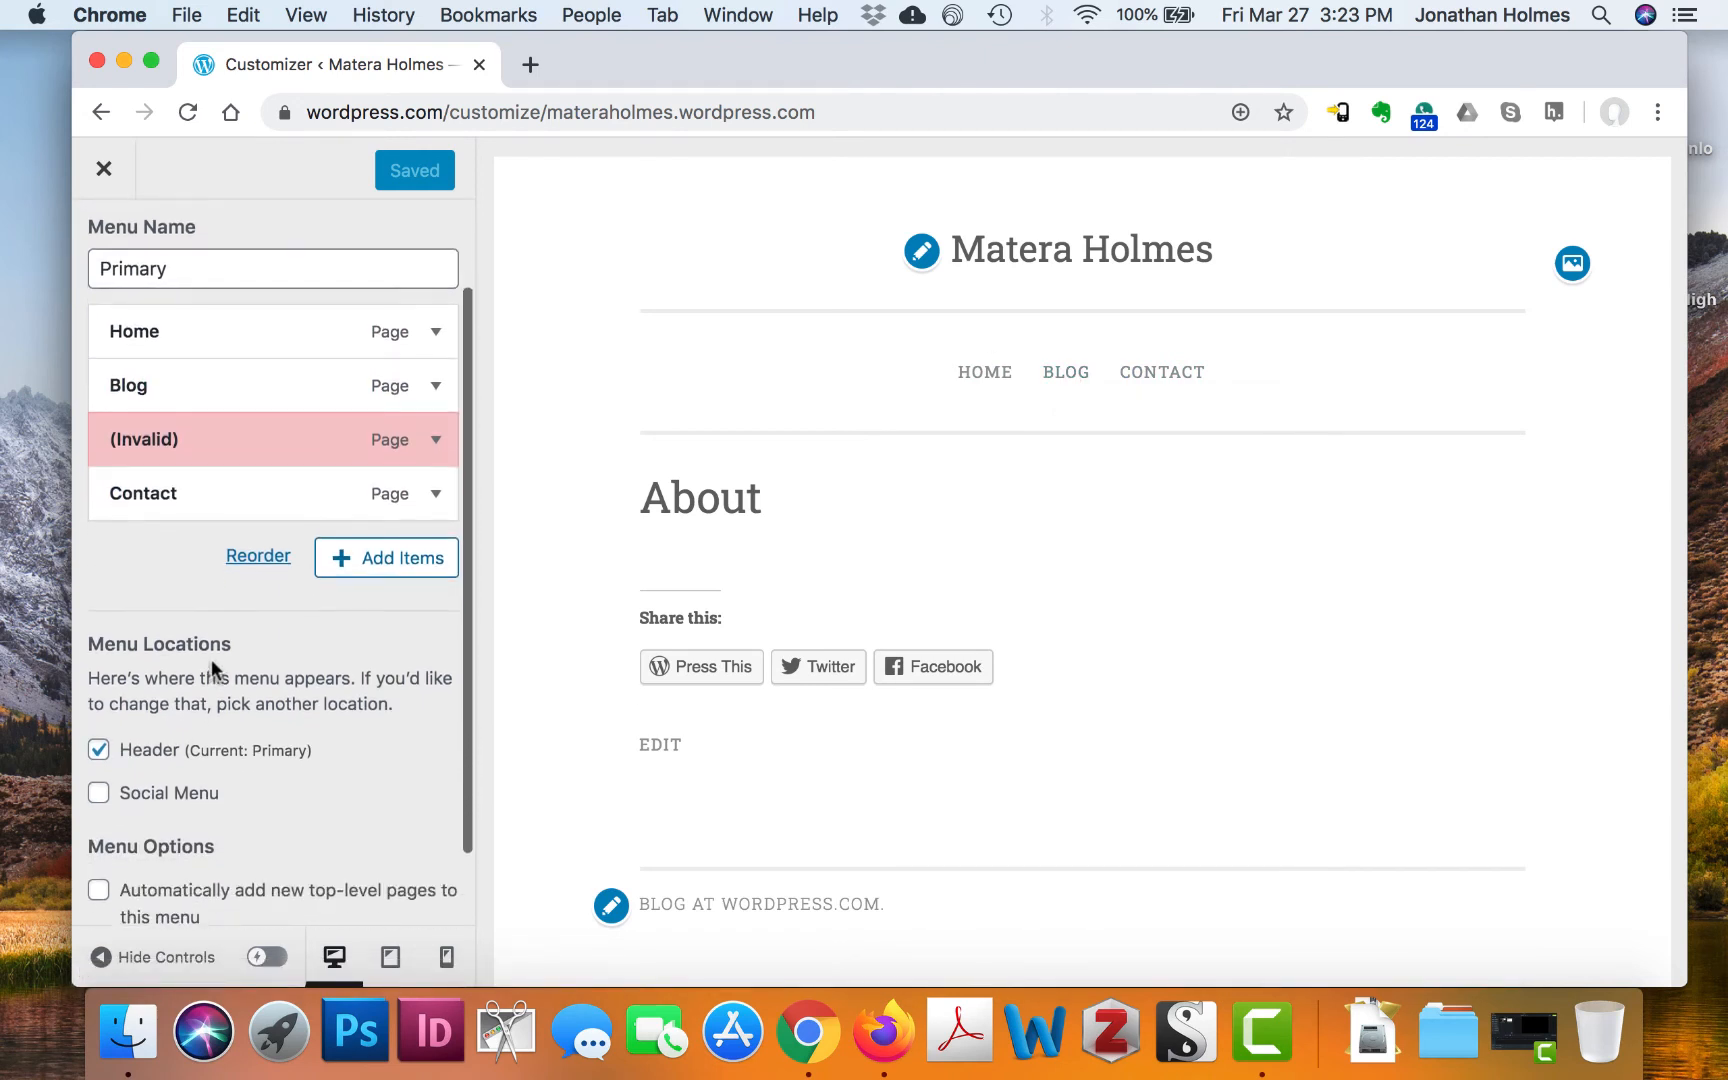
{"action": "left_click", "coordinate": [436, 440]}
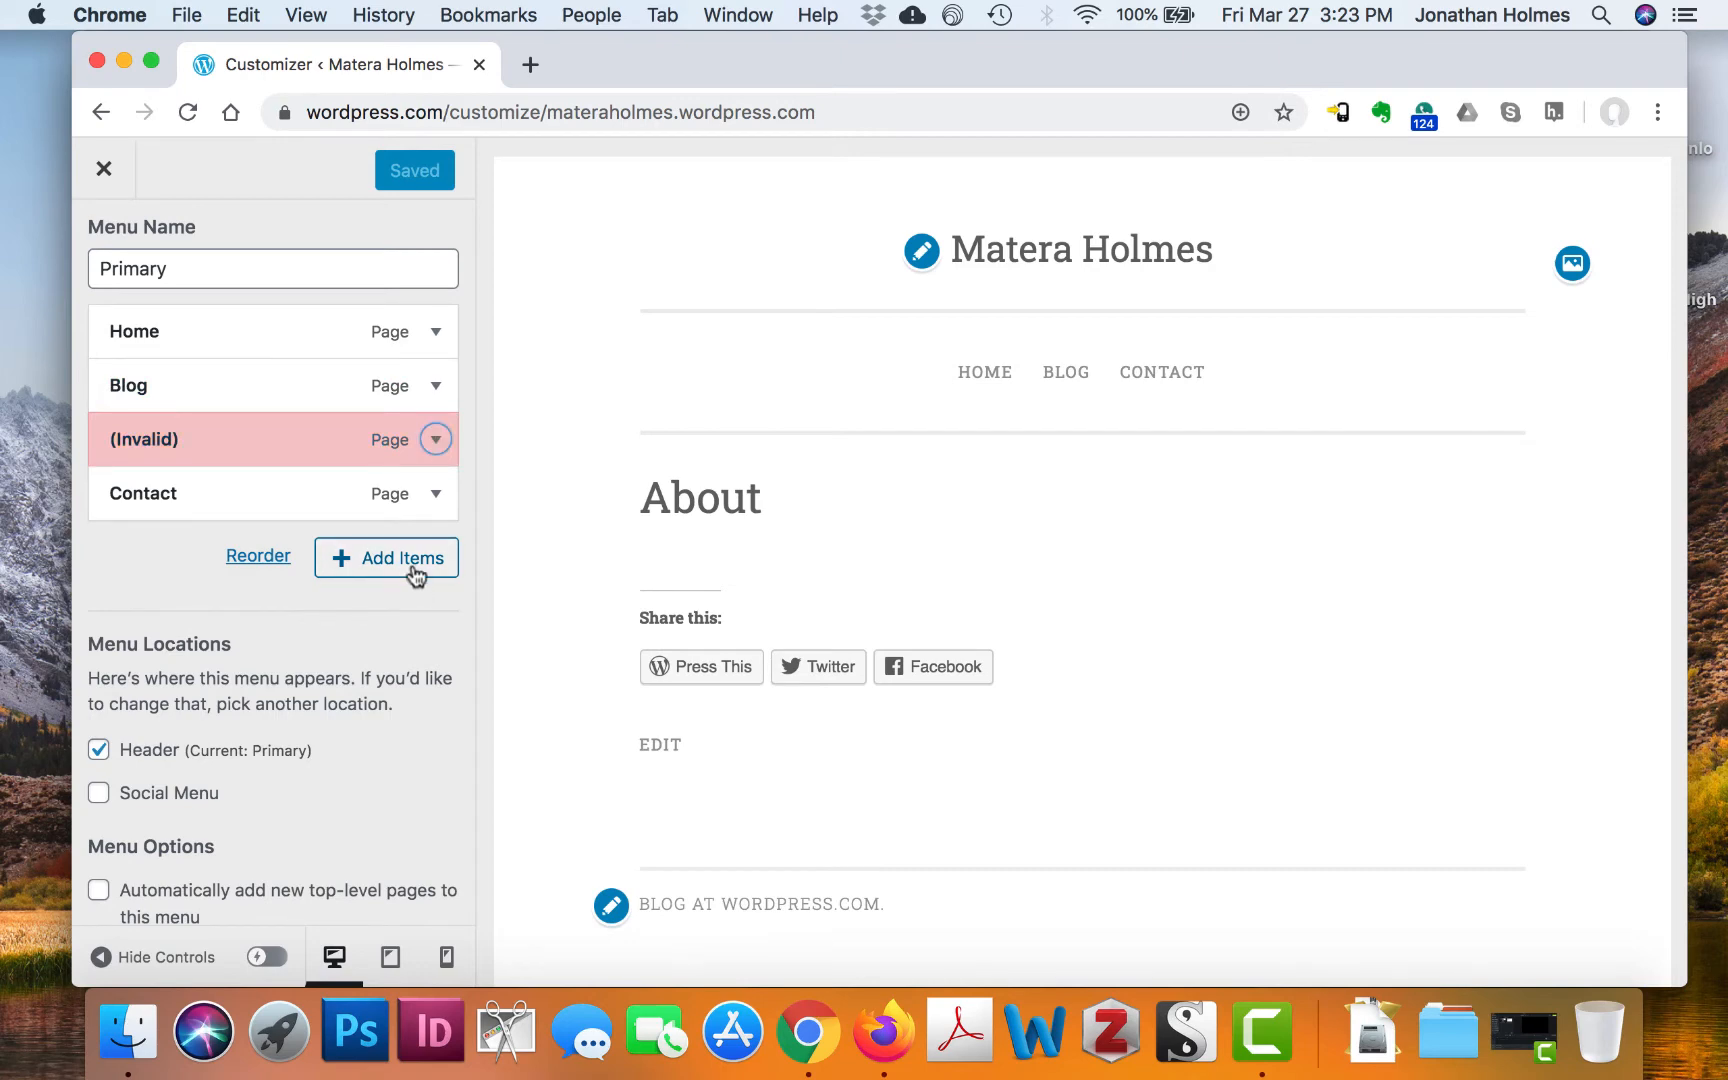
{"action": "left_click", "coordinate": [410, 558]}
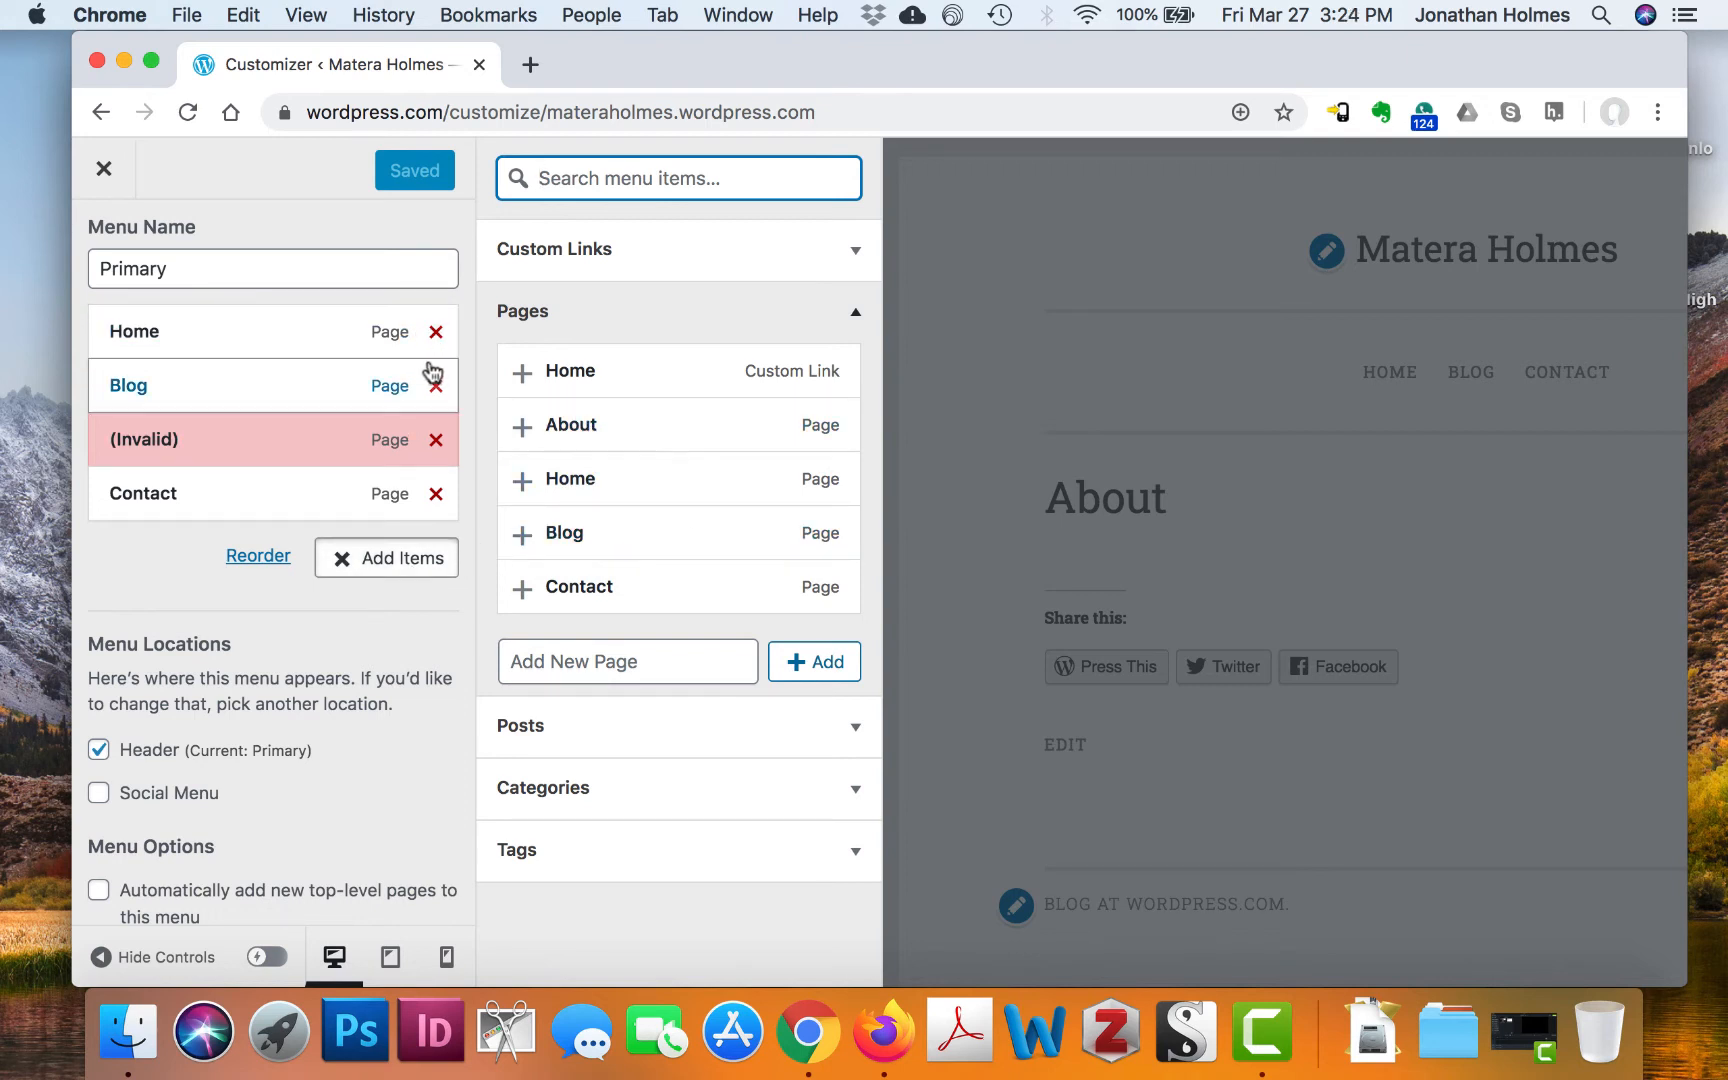
Remove the invalid, Blog and Home items and add About at the top, above Contact
{"action": "left_click", "coordinate": [436, 440]}
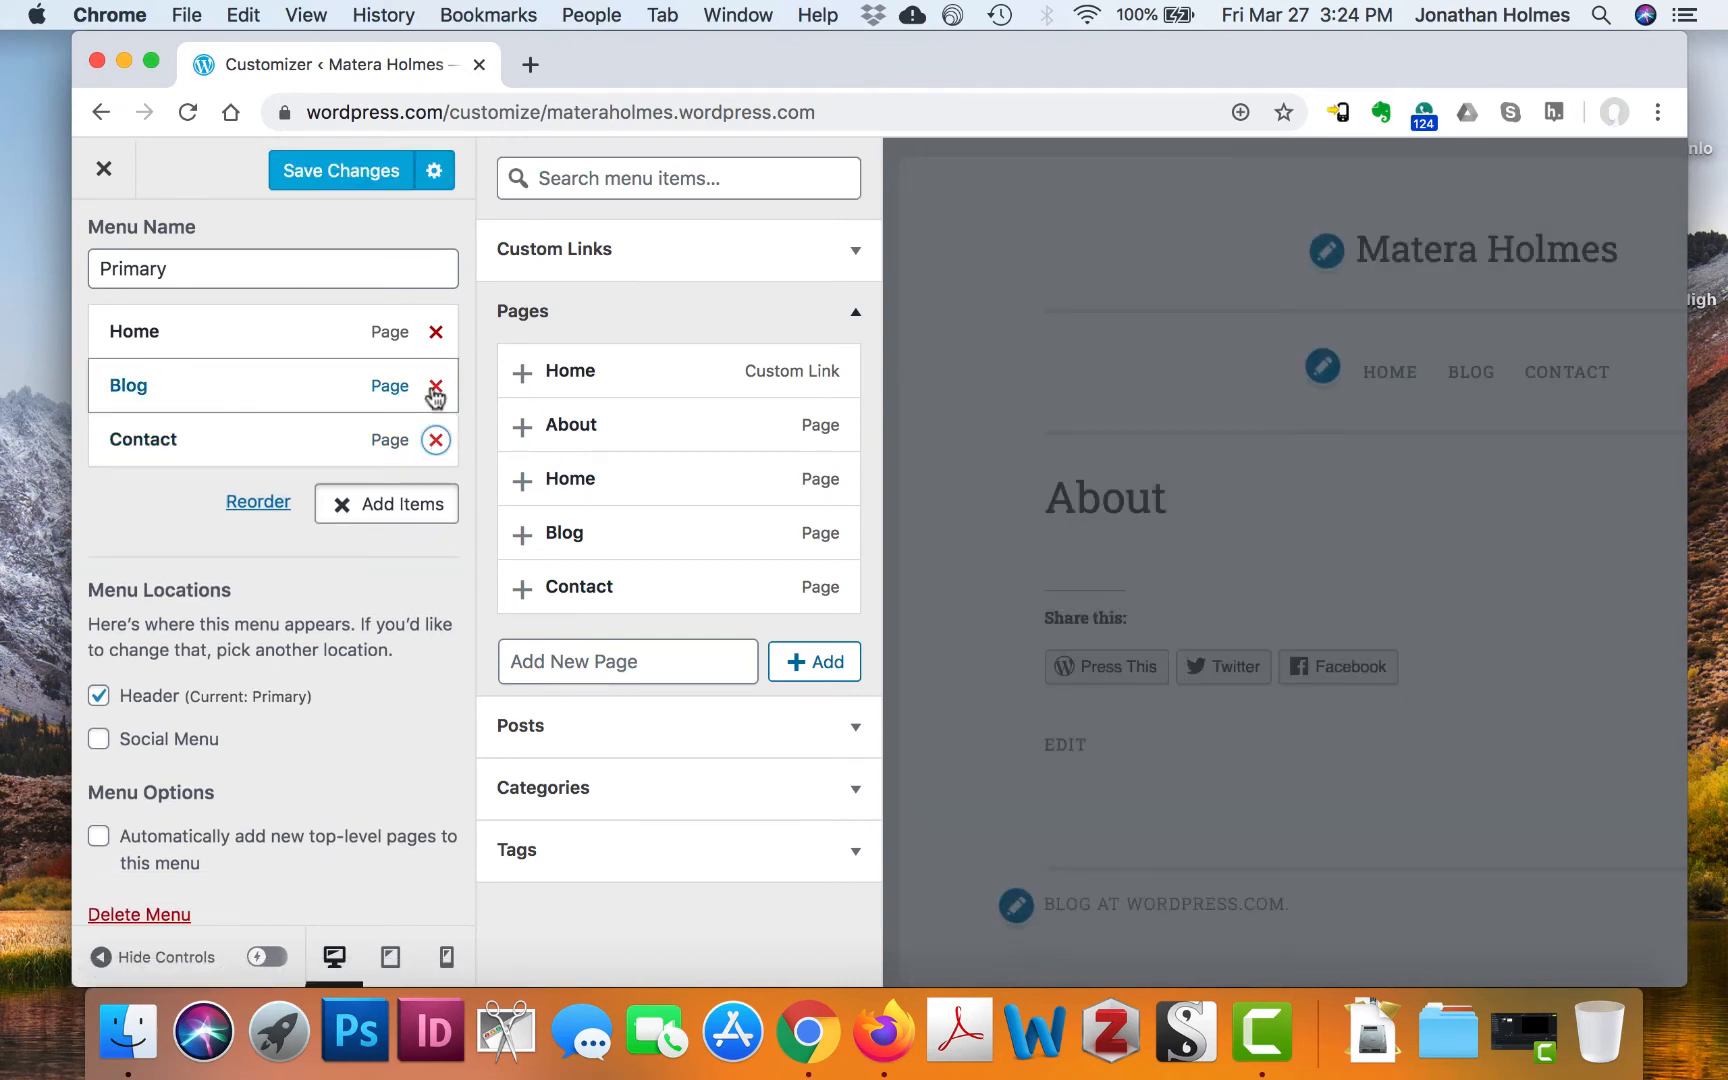
{"action": "left_click", "coordinate": [438, 390]}
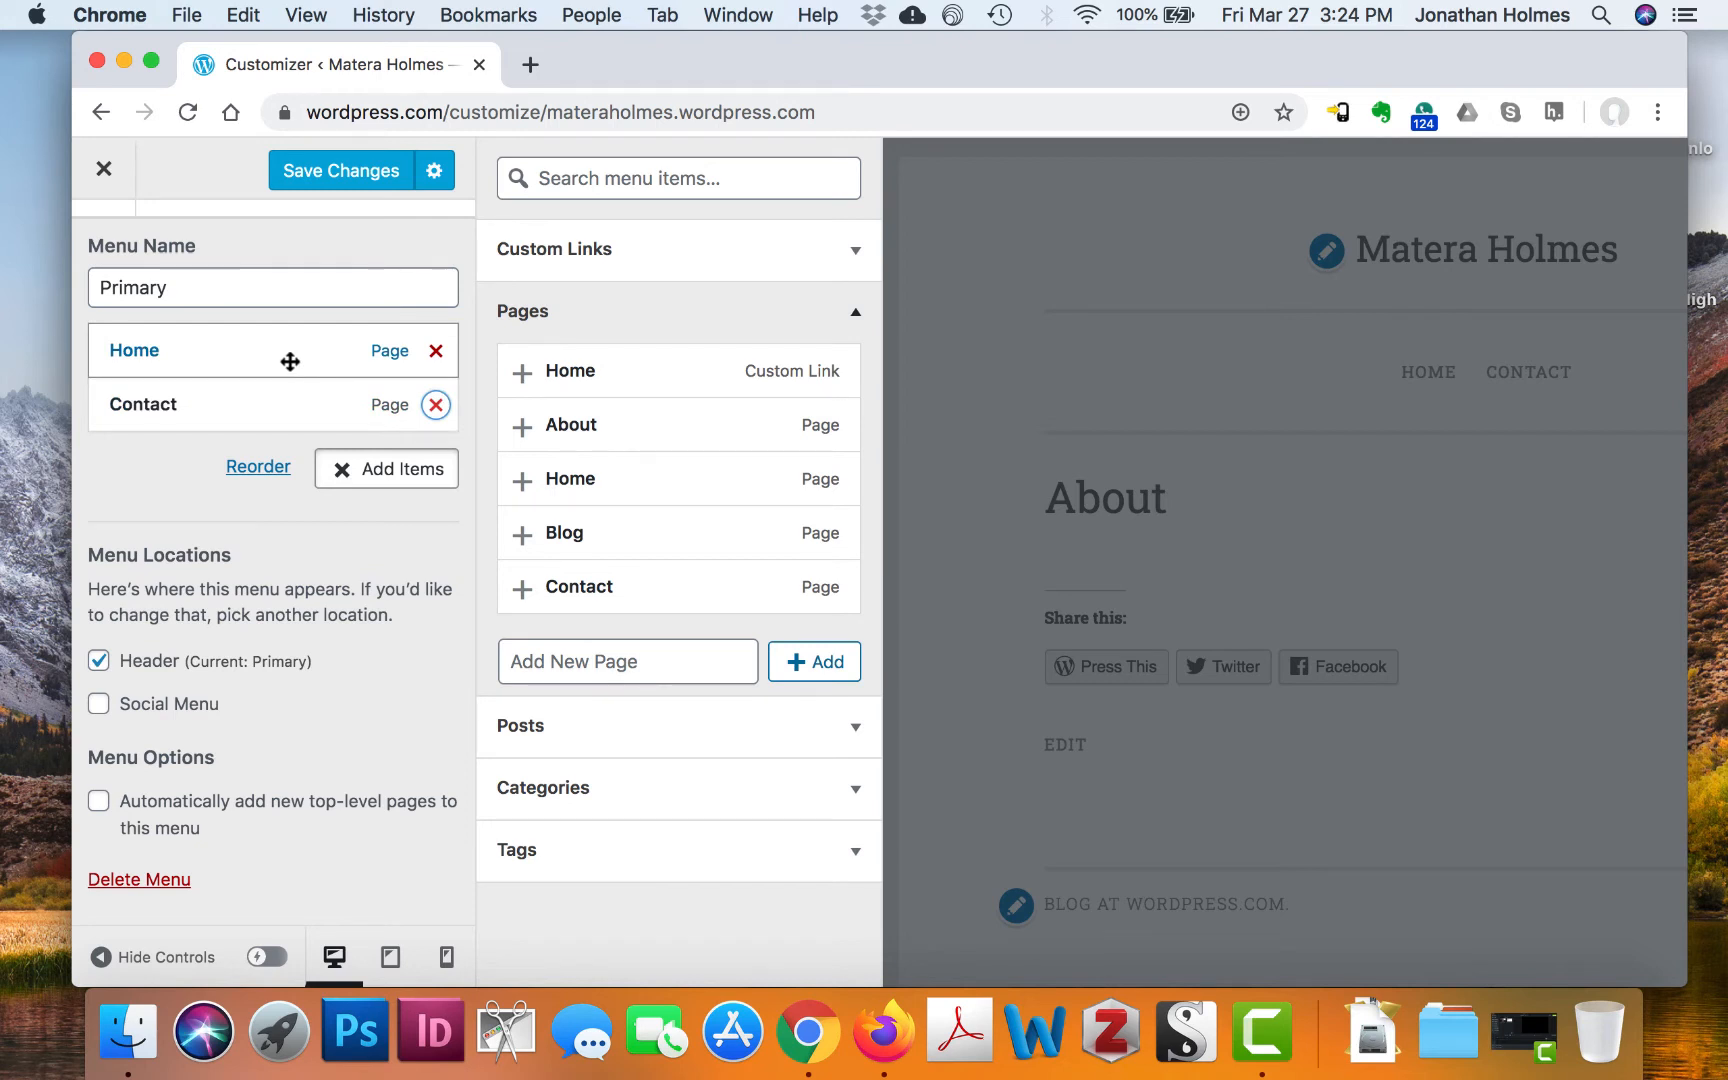
{"action": "left_click", "coordinate": [180, 468]}
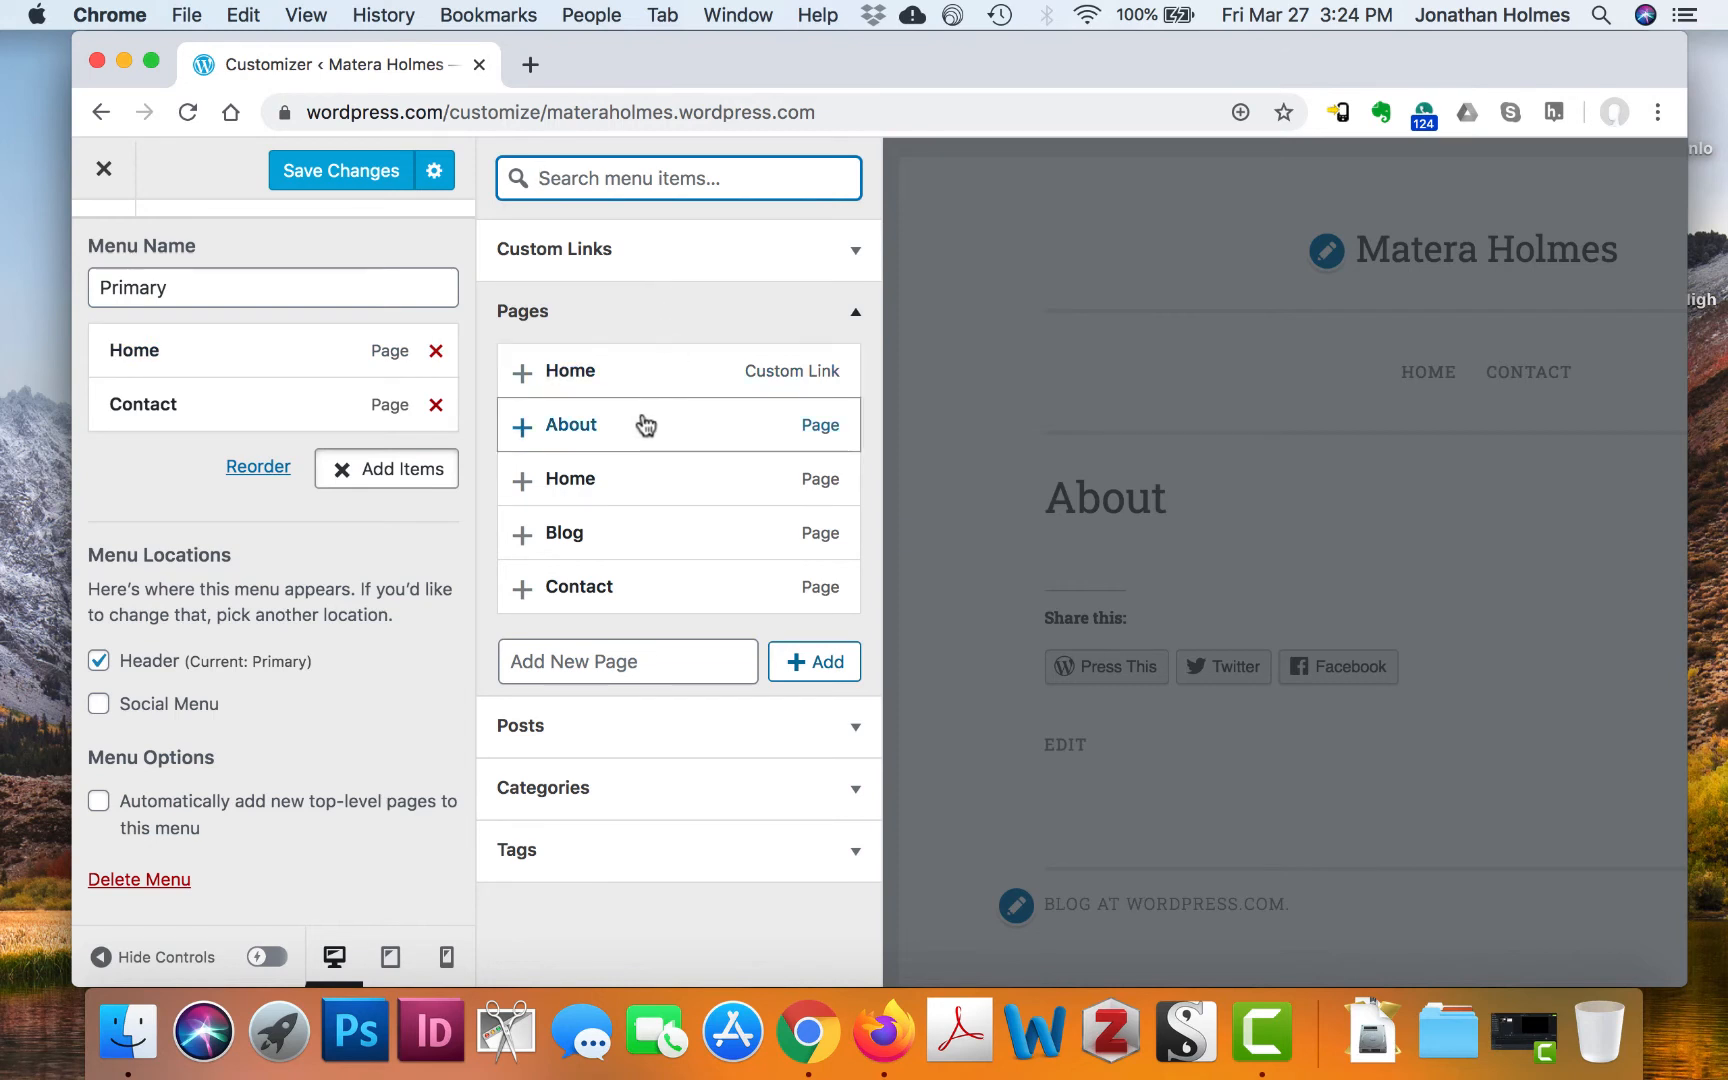
{"action": "left_click", "coordinate": [523, 427]}
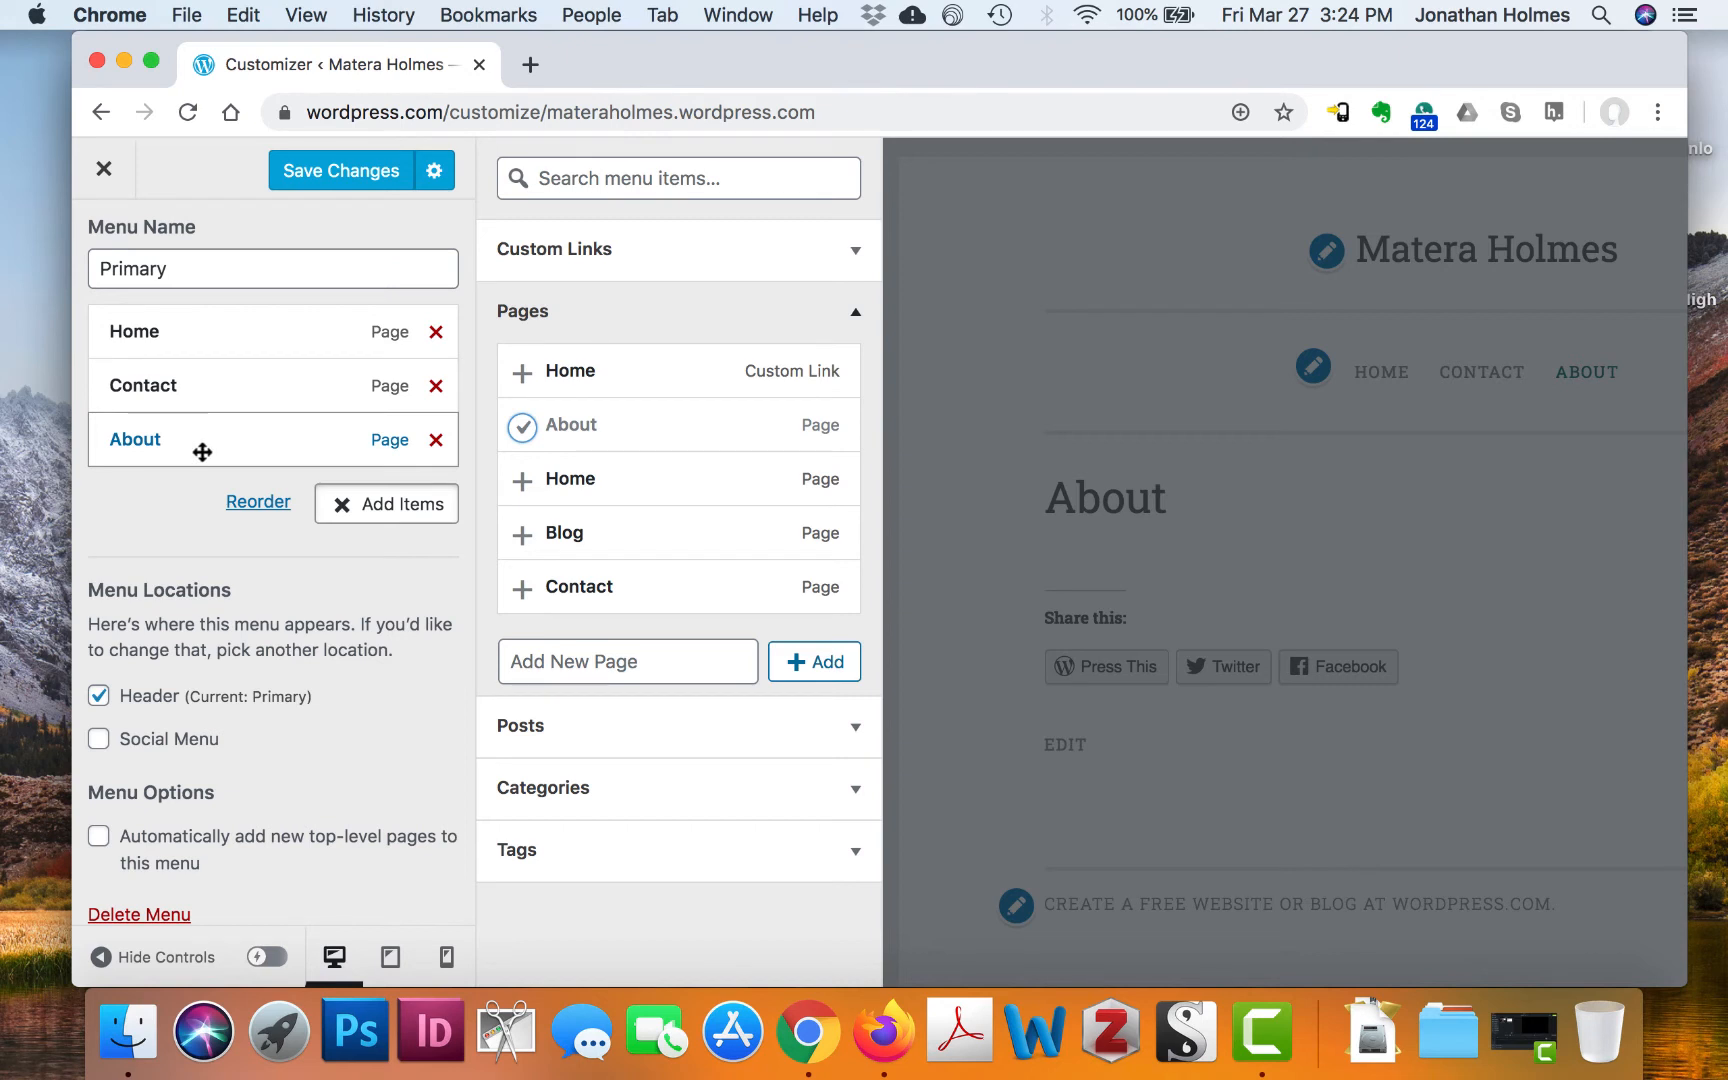
{"action": "left_click_drag", "start_coordinate": [200, 451], "coordinate": [197, 347]}
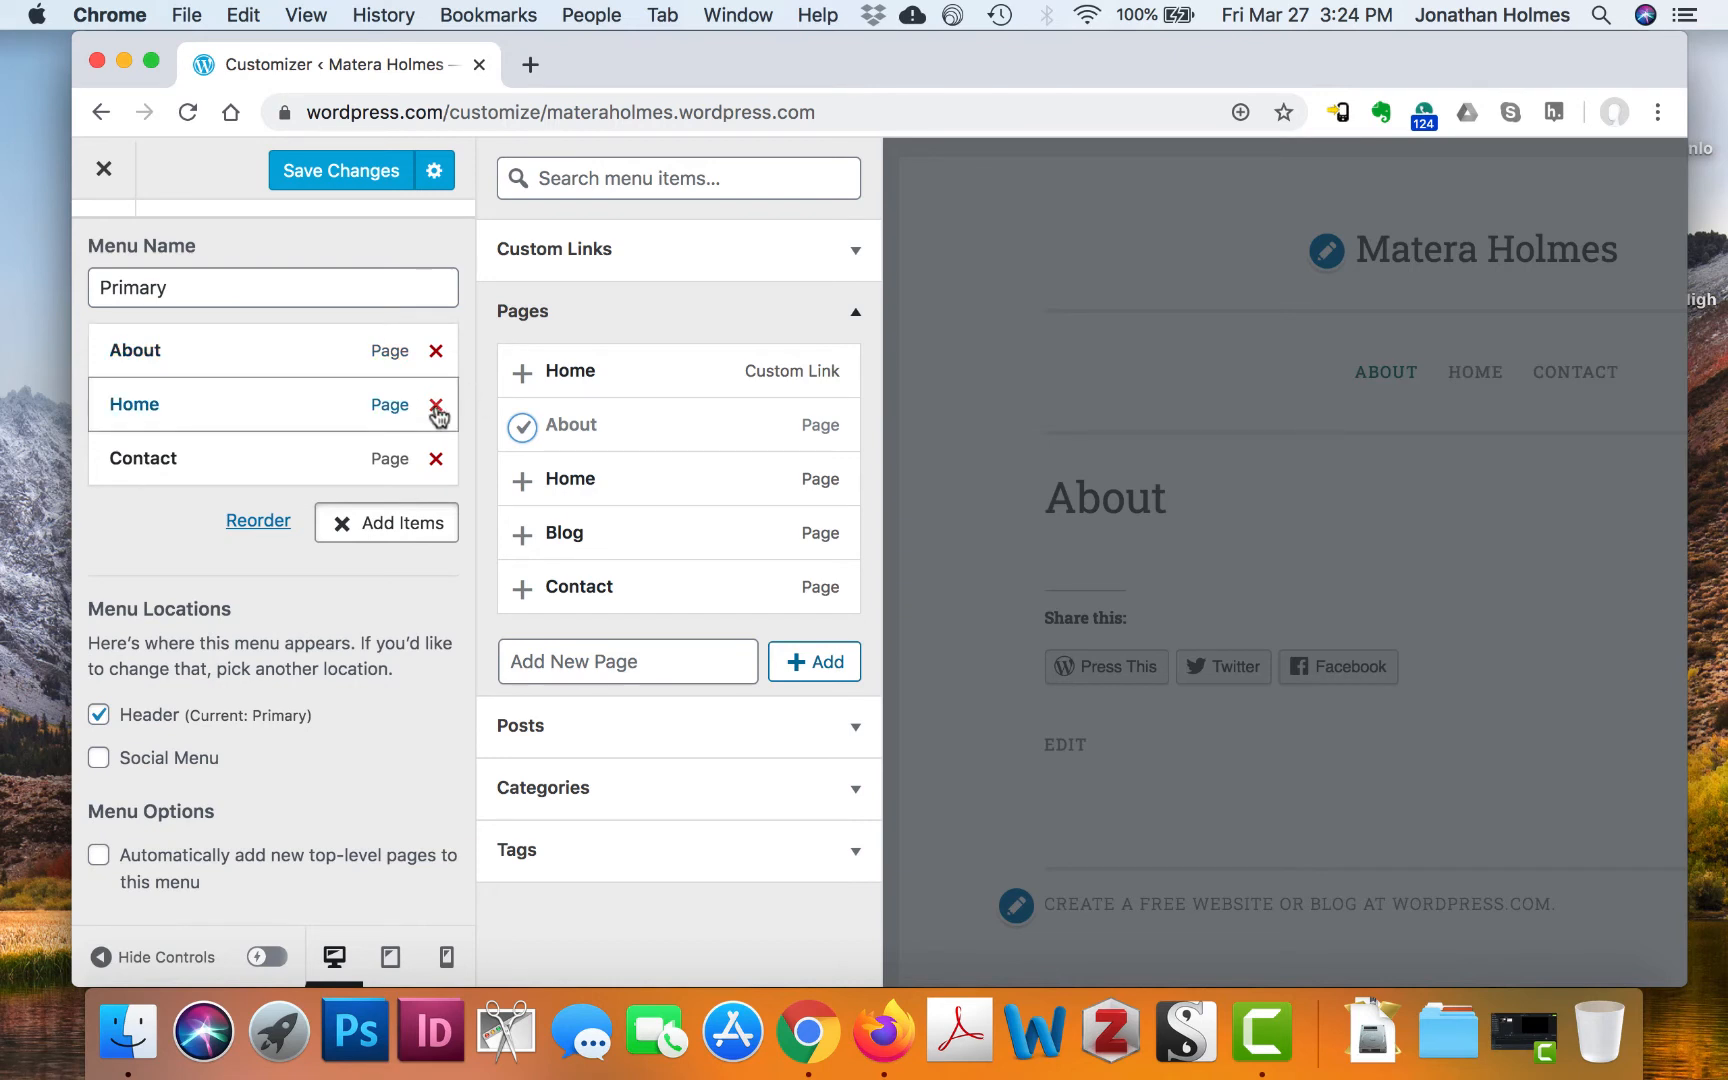
{"action": "left_click", "coordinate": [437, 414]}
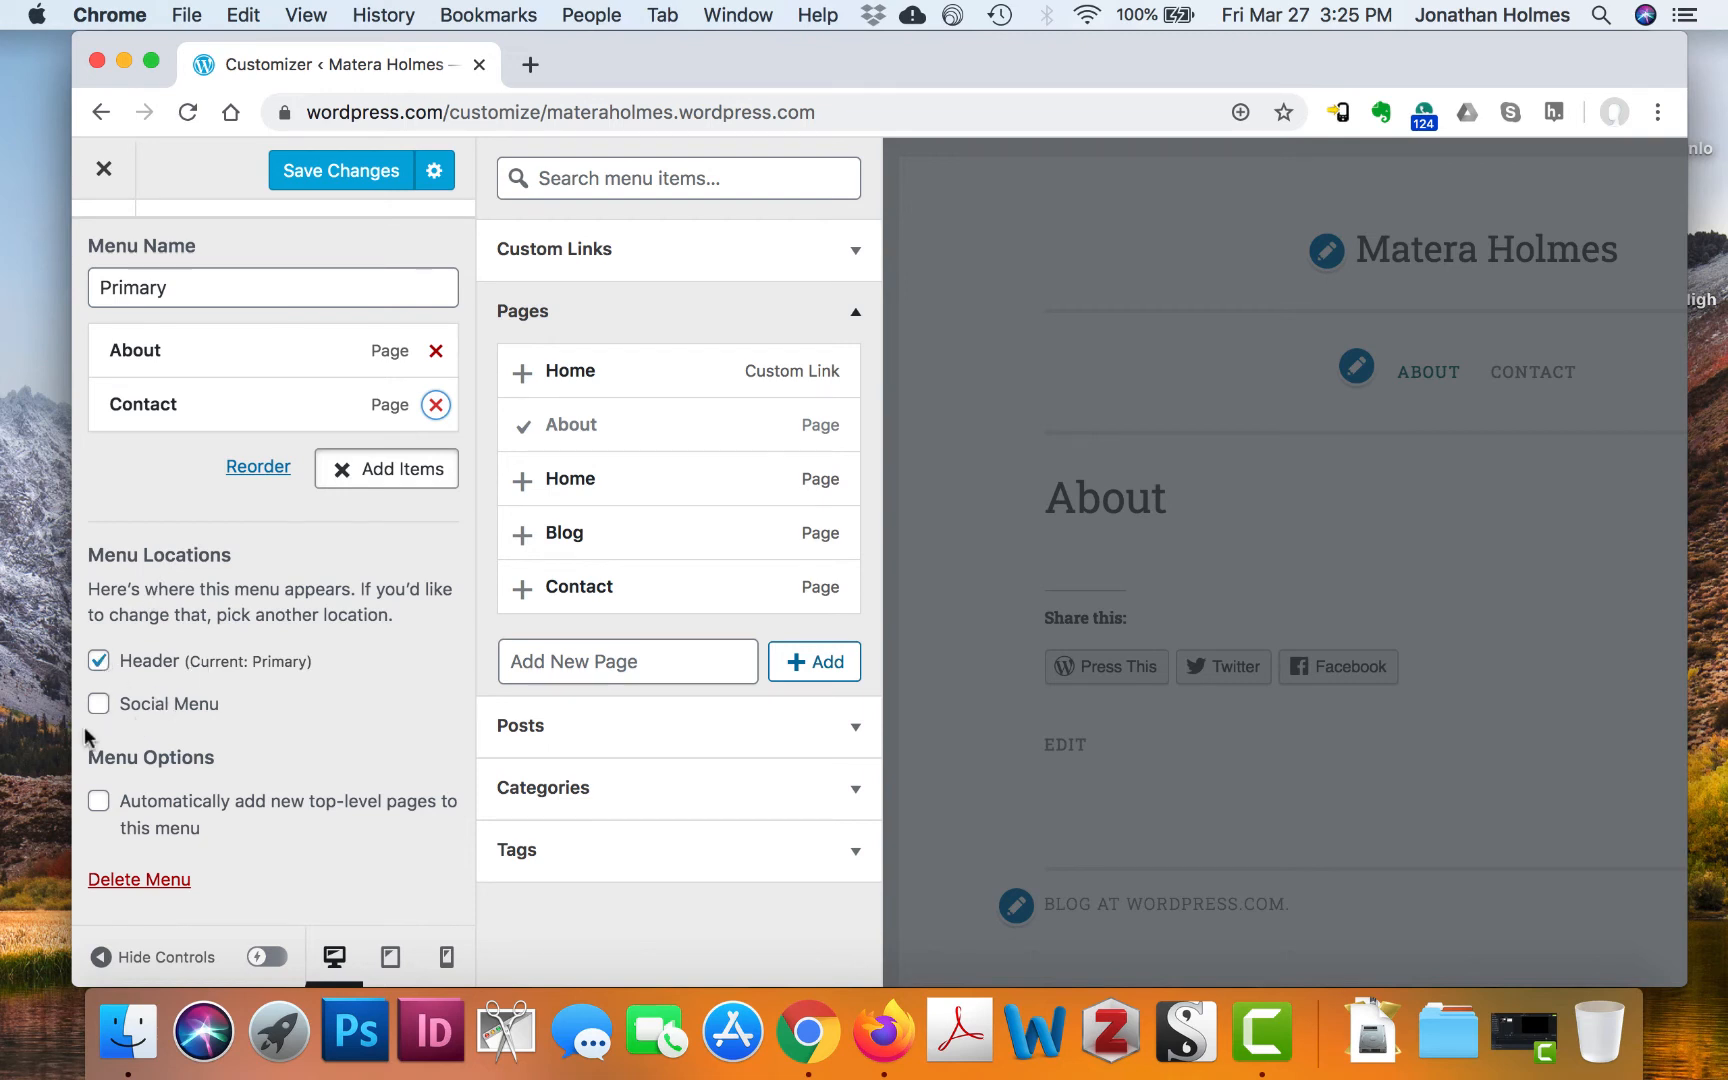
{"action": "left_click", "coordinate": [313, 668]}
{"action": "scroll", "coordinate": [316, 772], "scroll_direction": "up", "scroll_amount": 1}
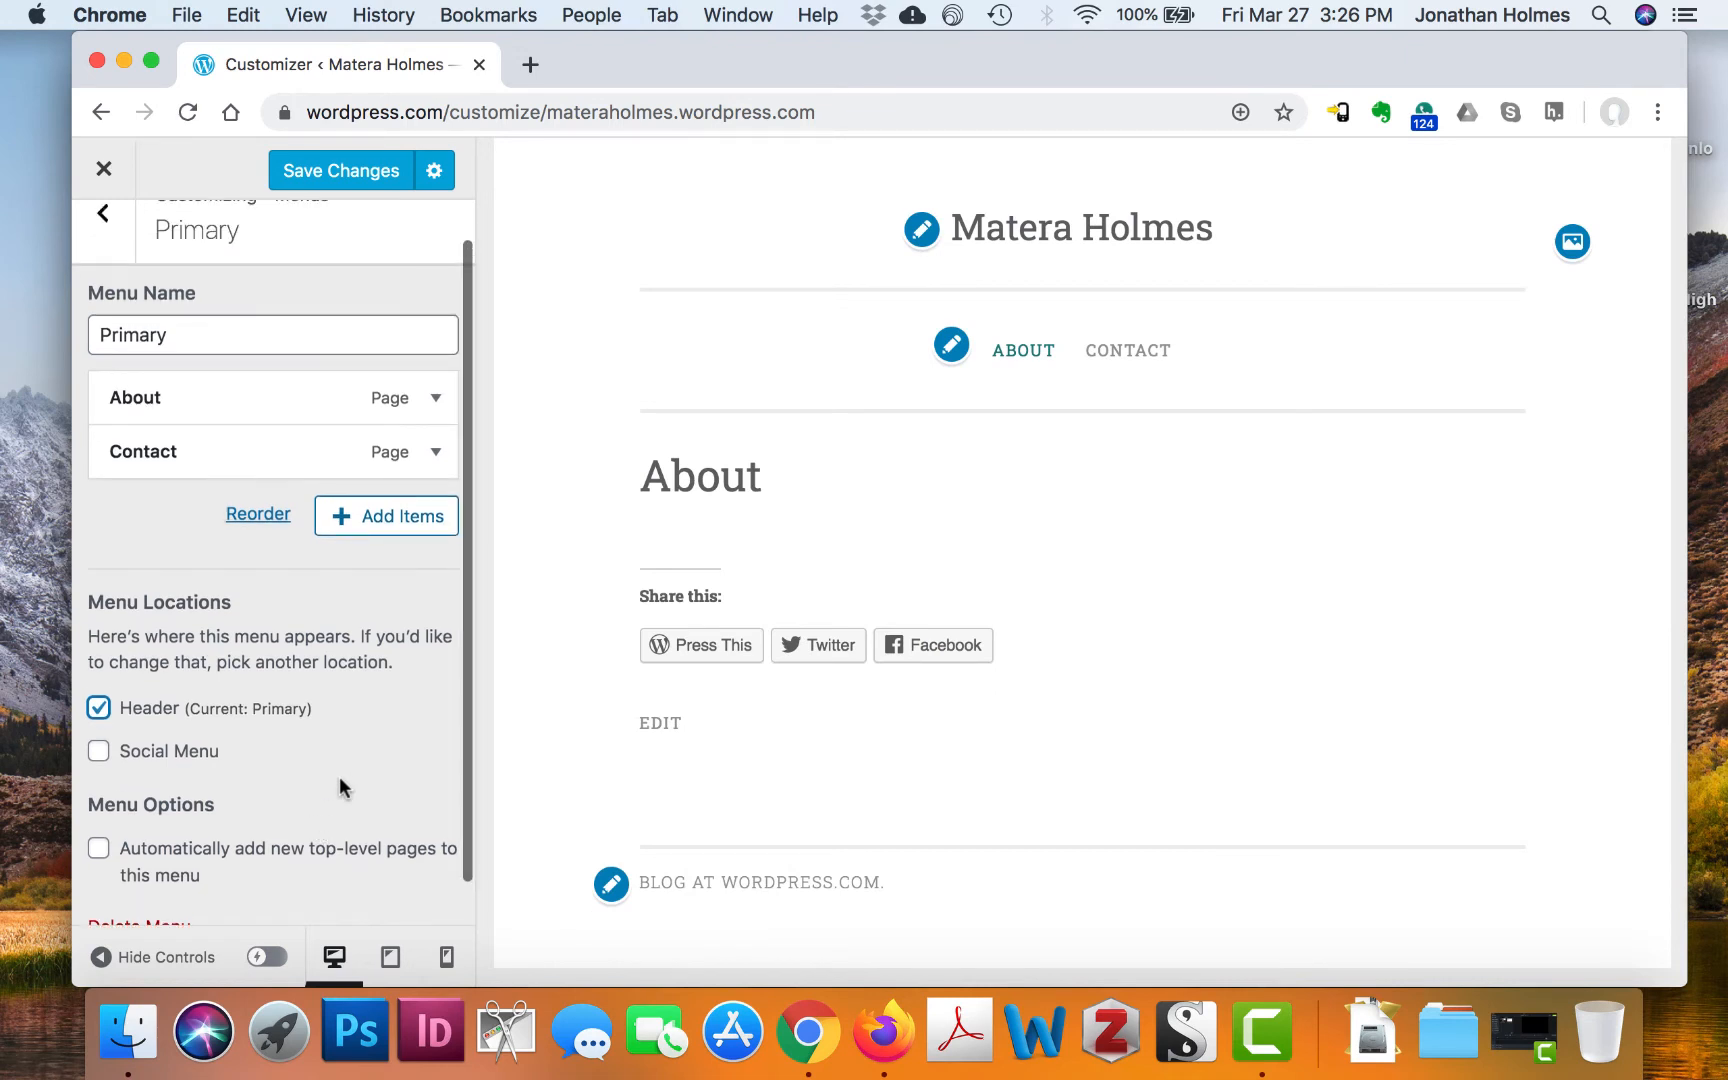
Save the Primary menu changes and exit the Customizer back to the dashboard
{"action": "scroll", "coordinate": [356, 748], "scroll_direction": "down", "scroll_amount": 1}
{"action": "scroll", "coordinate": [356, 748], "scroll_direction": "up", "scroll_amount": 2}
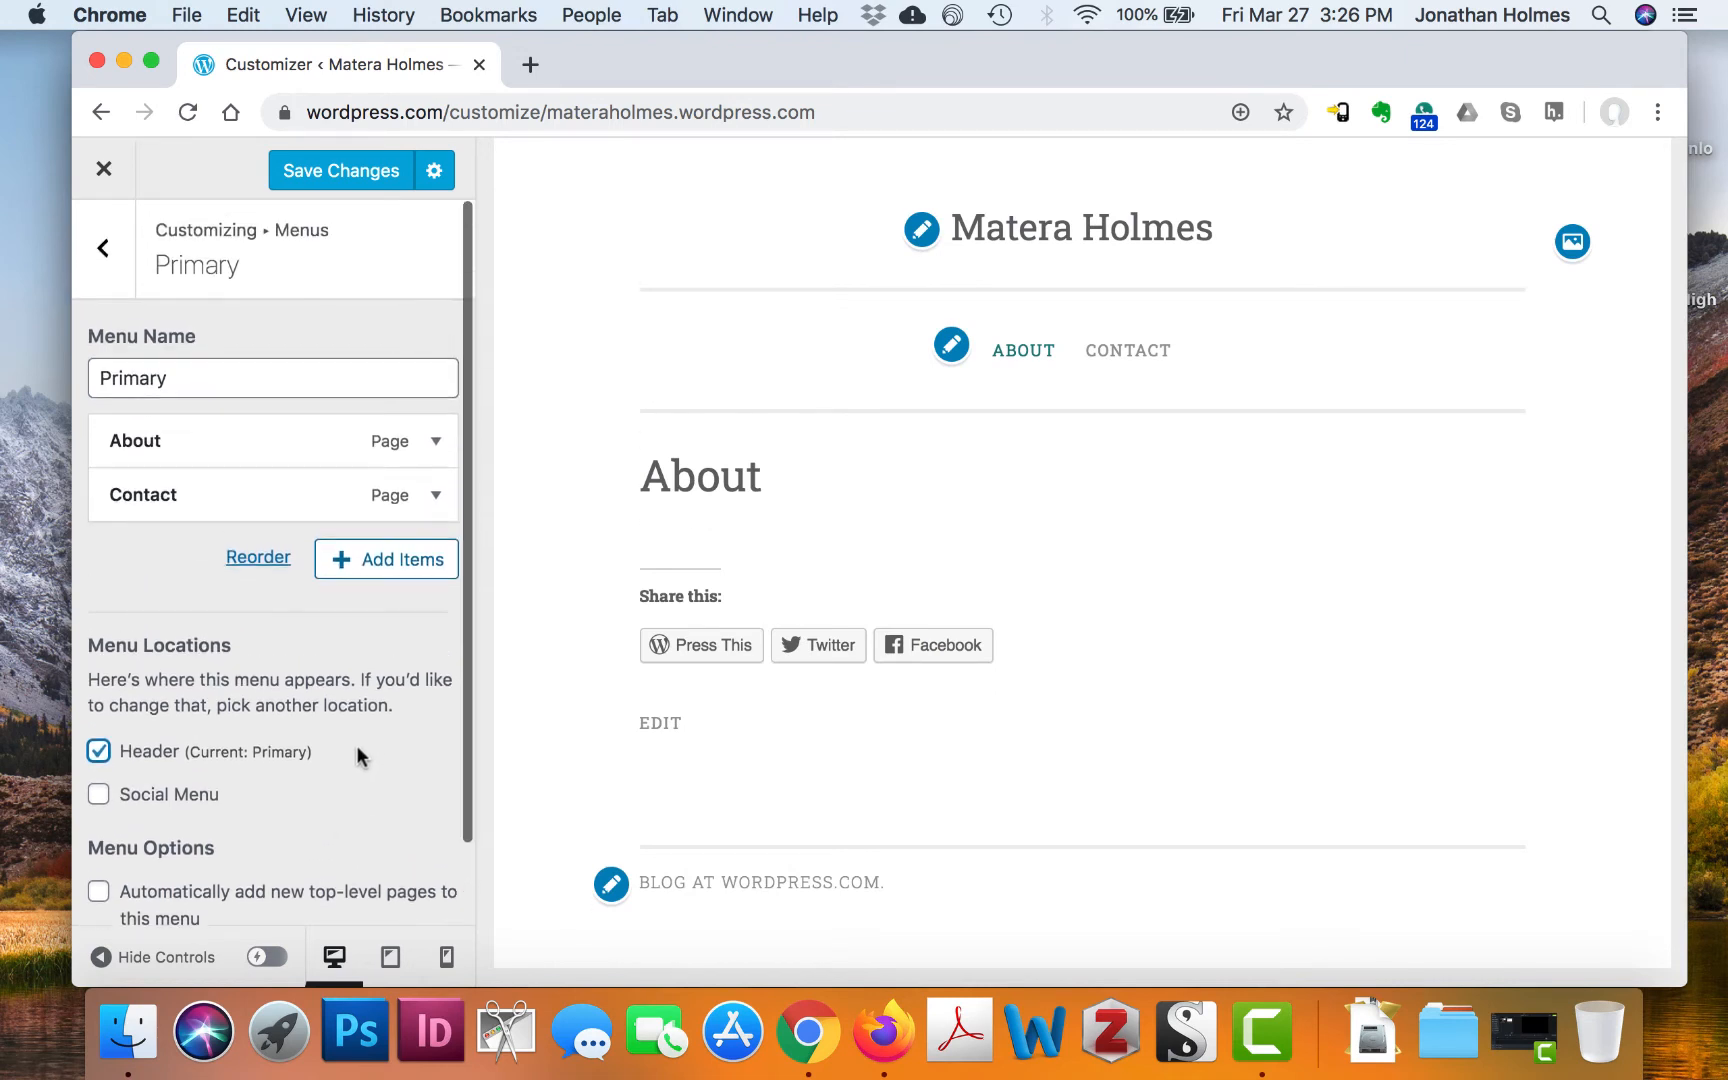
{"action": "left_click", "coordinate": [336, 174]}
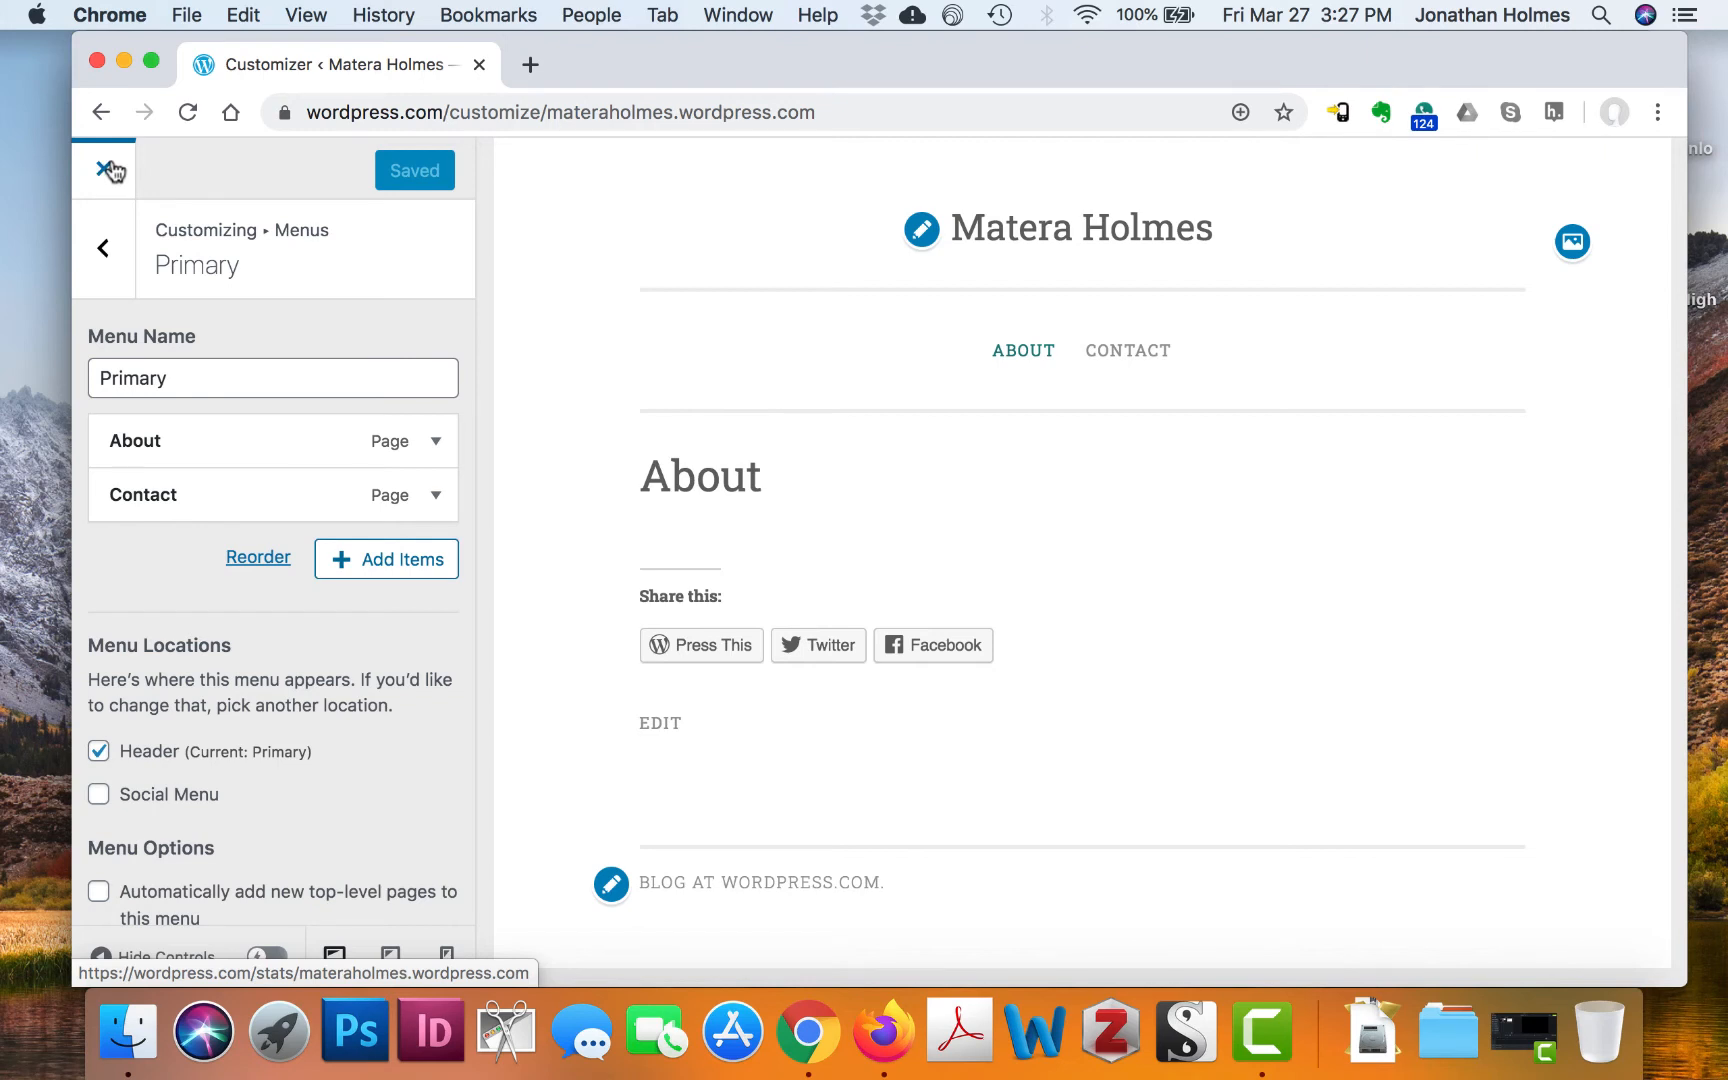
{"action": "left_click", "coordinate": [108, 265]}
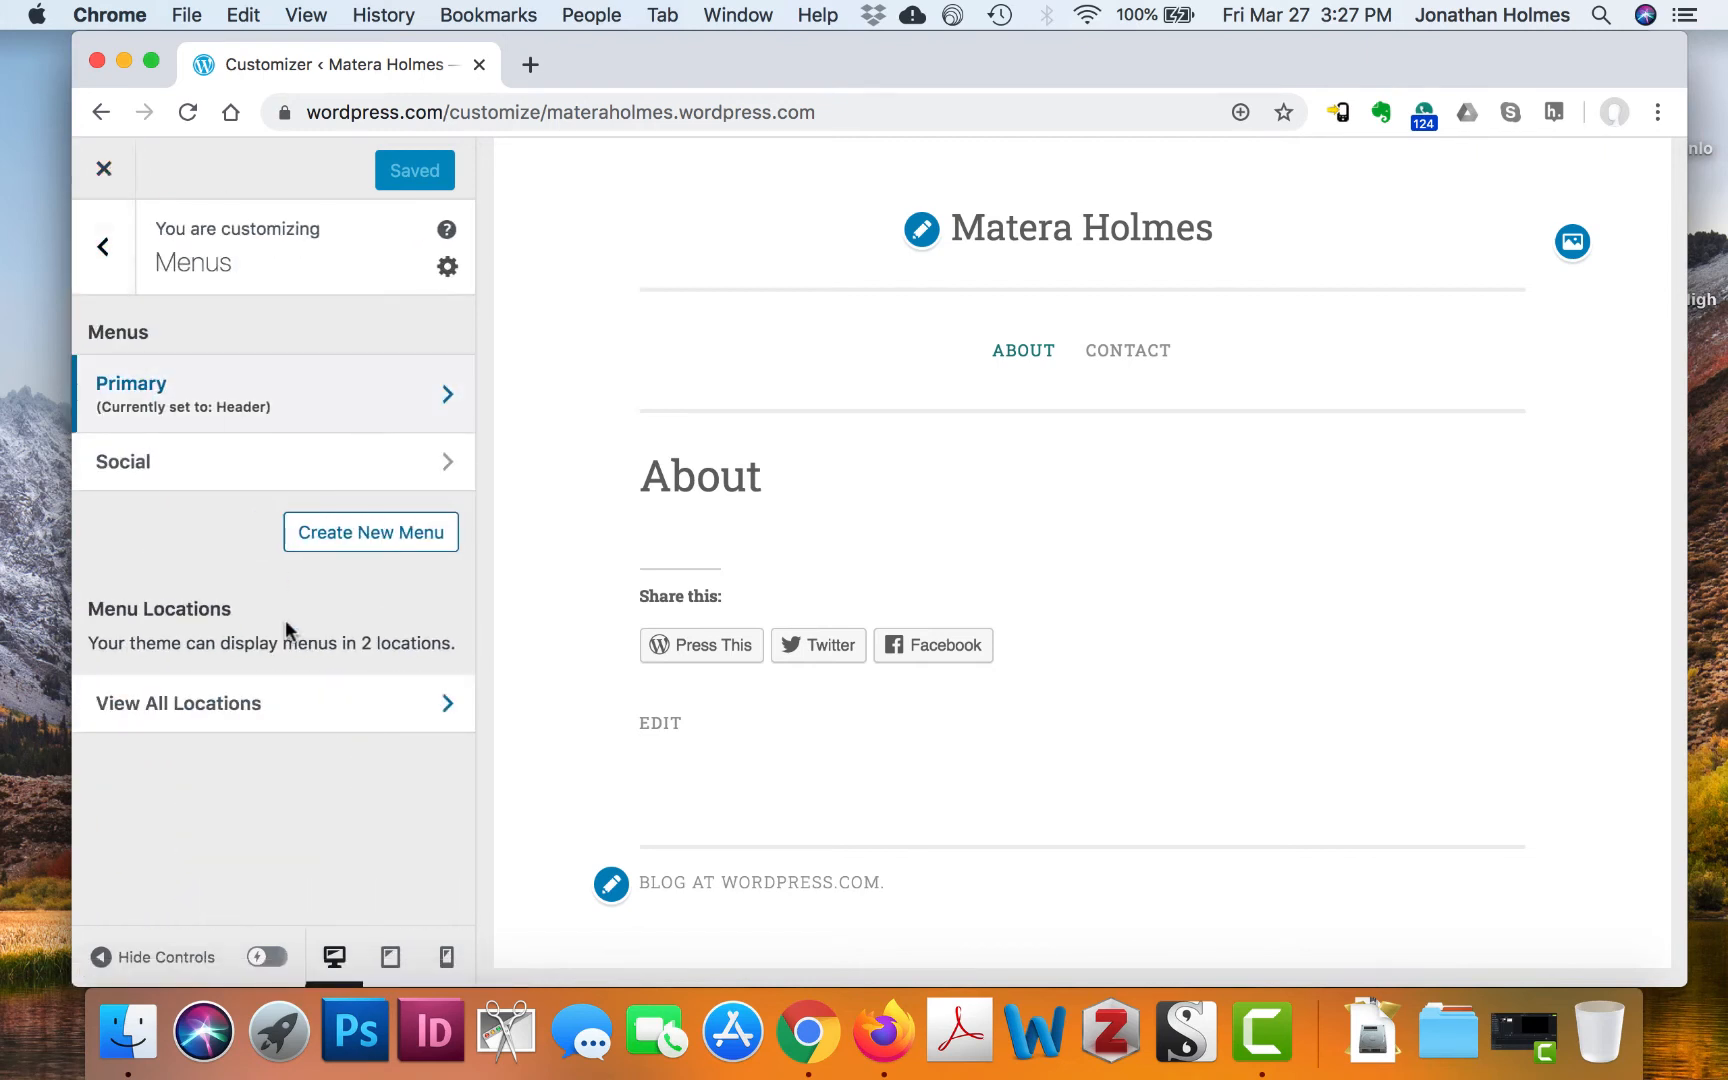
{"action": "left_click", "coordinate": [103, 250]}
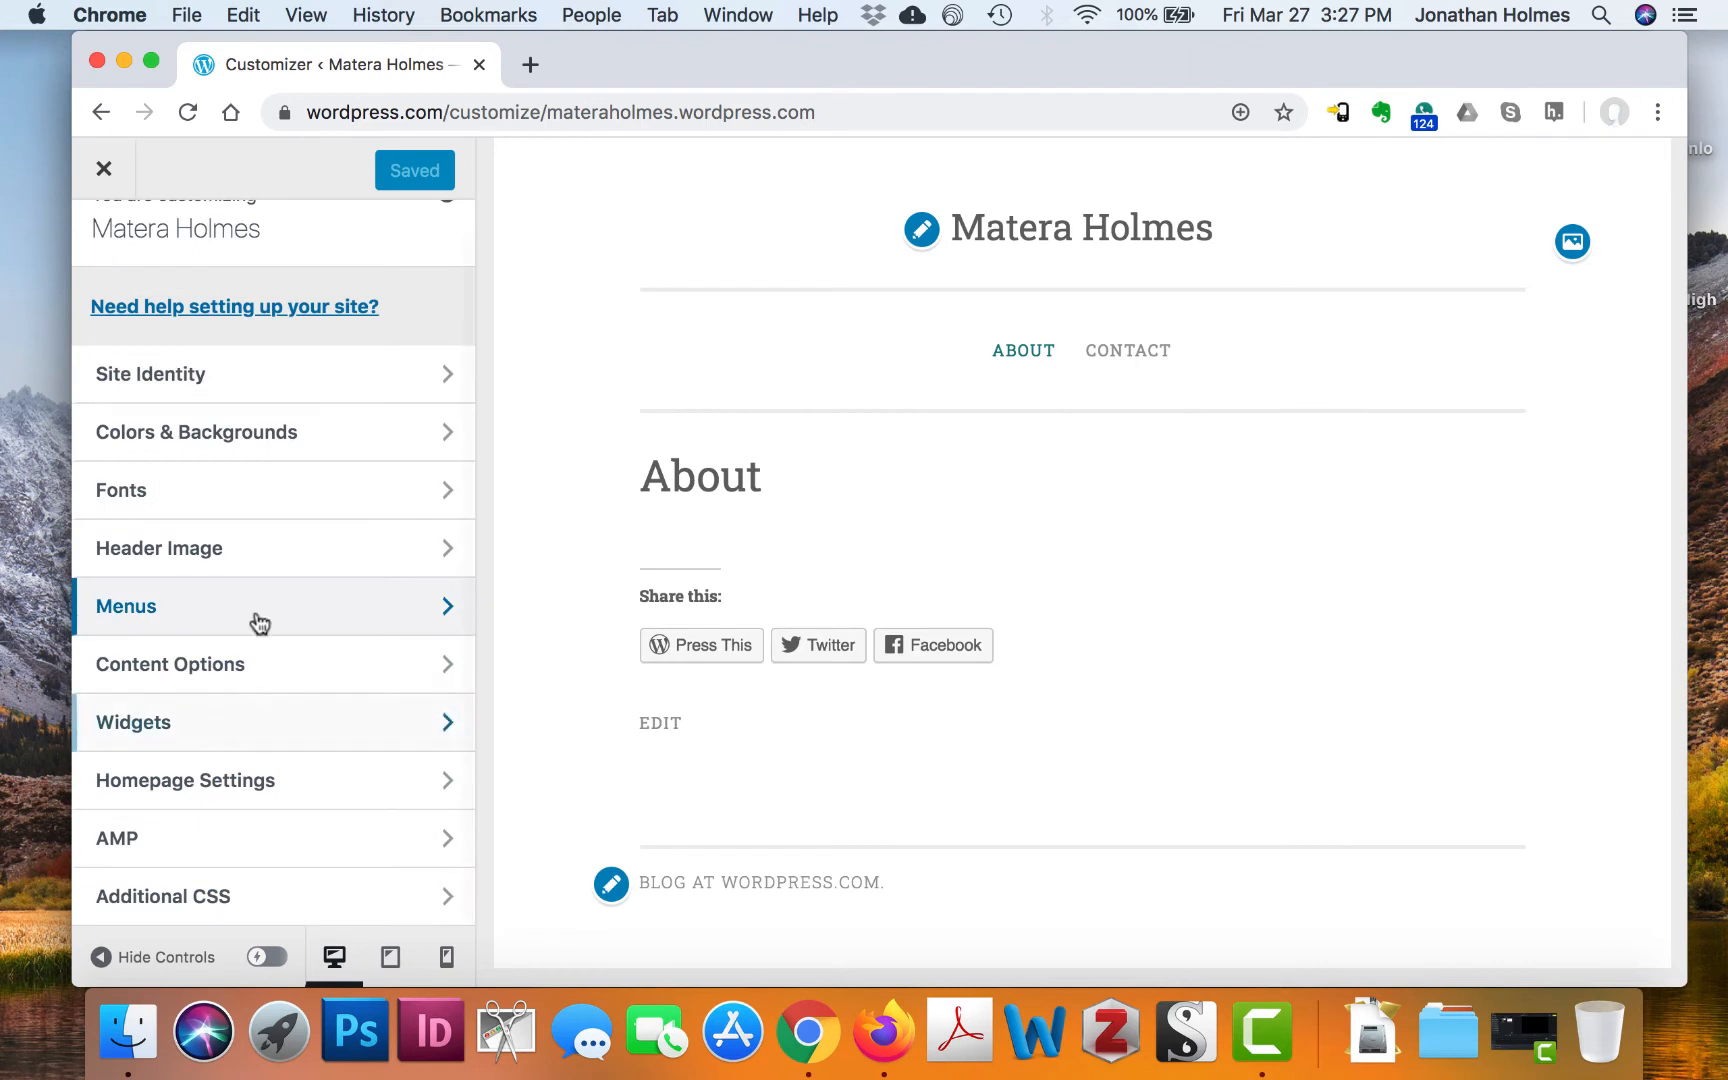
{"action": "left_click", "coordinate": [103, 172]}
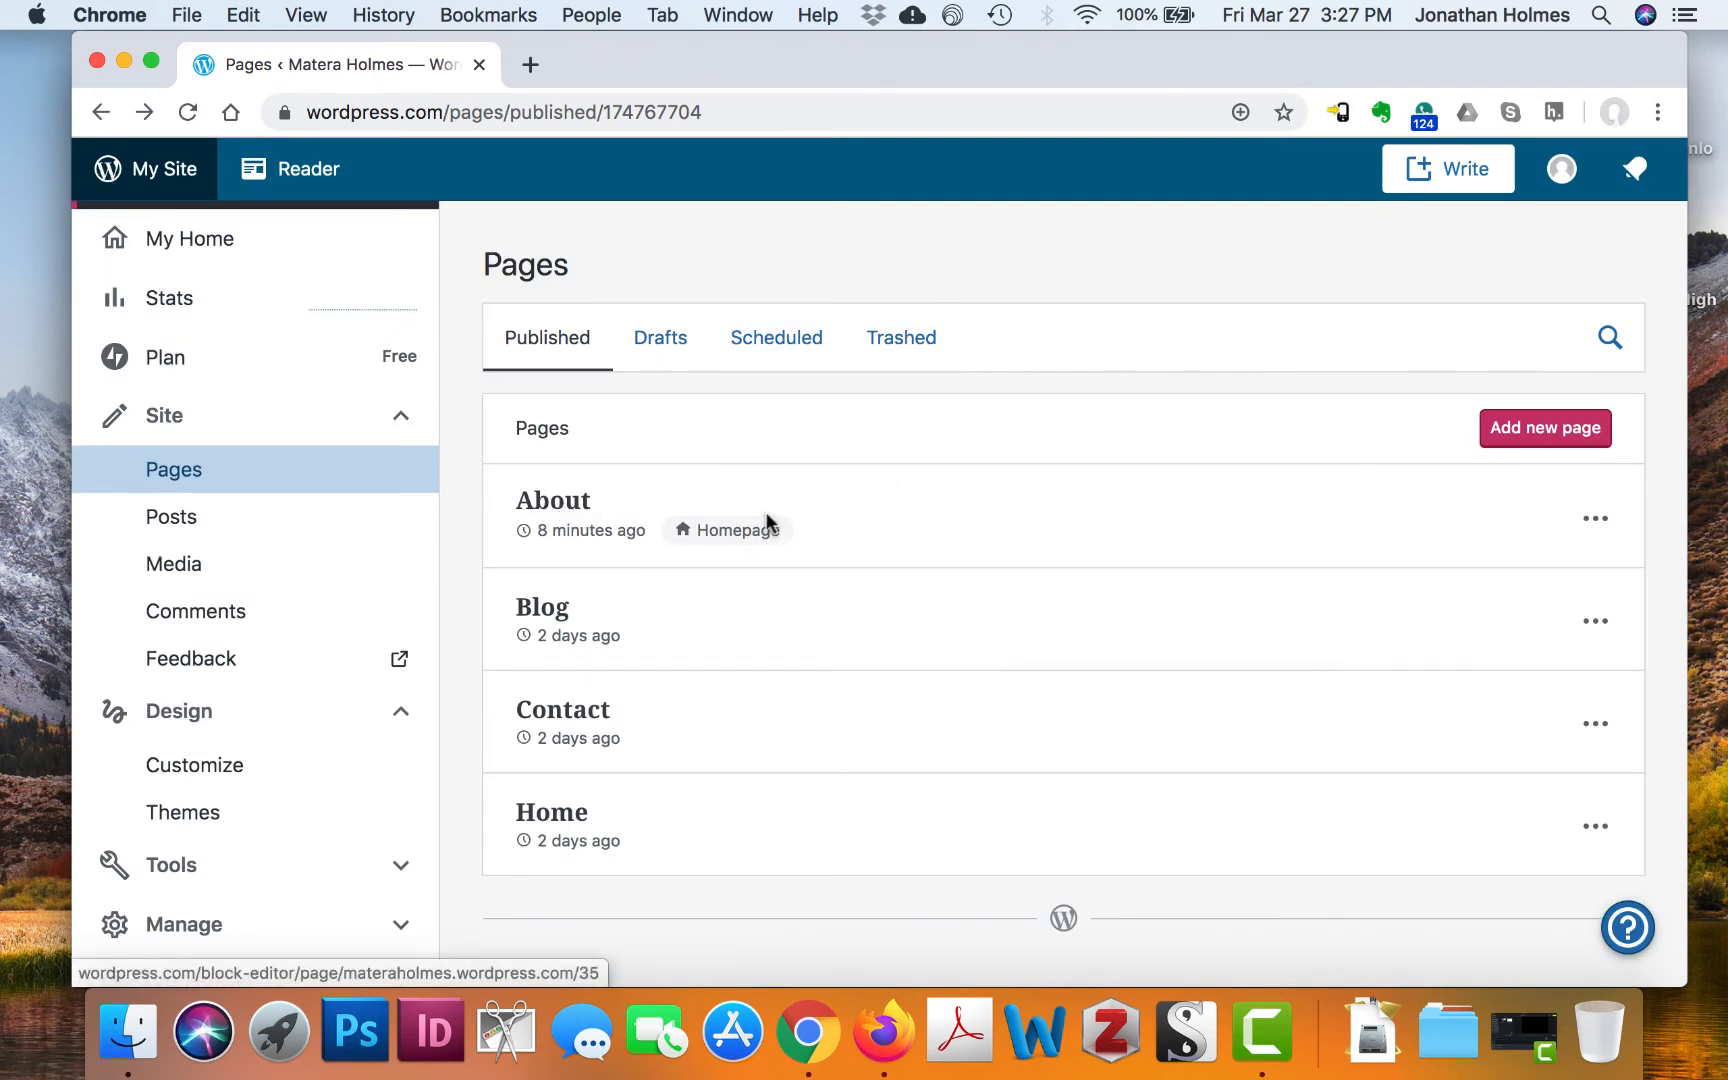
Move the Blog and Home pages to the trash and refresh the Pages list
{"action": "scroll", "coordinate": [900, 522], "scroll_direction": "down", "scroll_amount": 2}
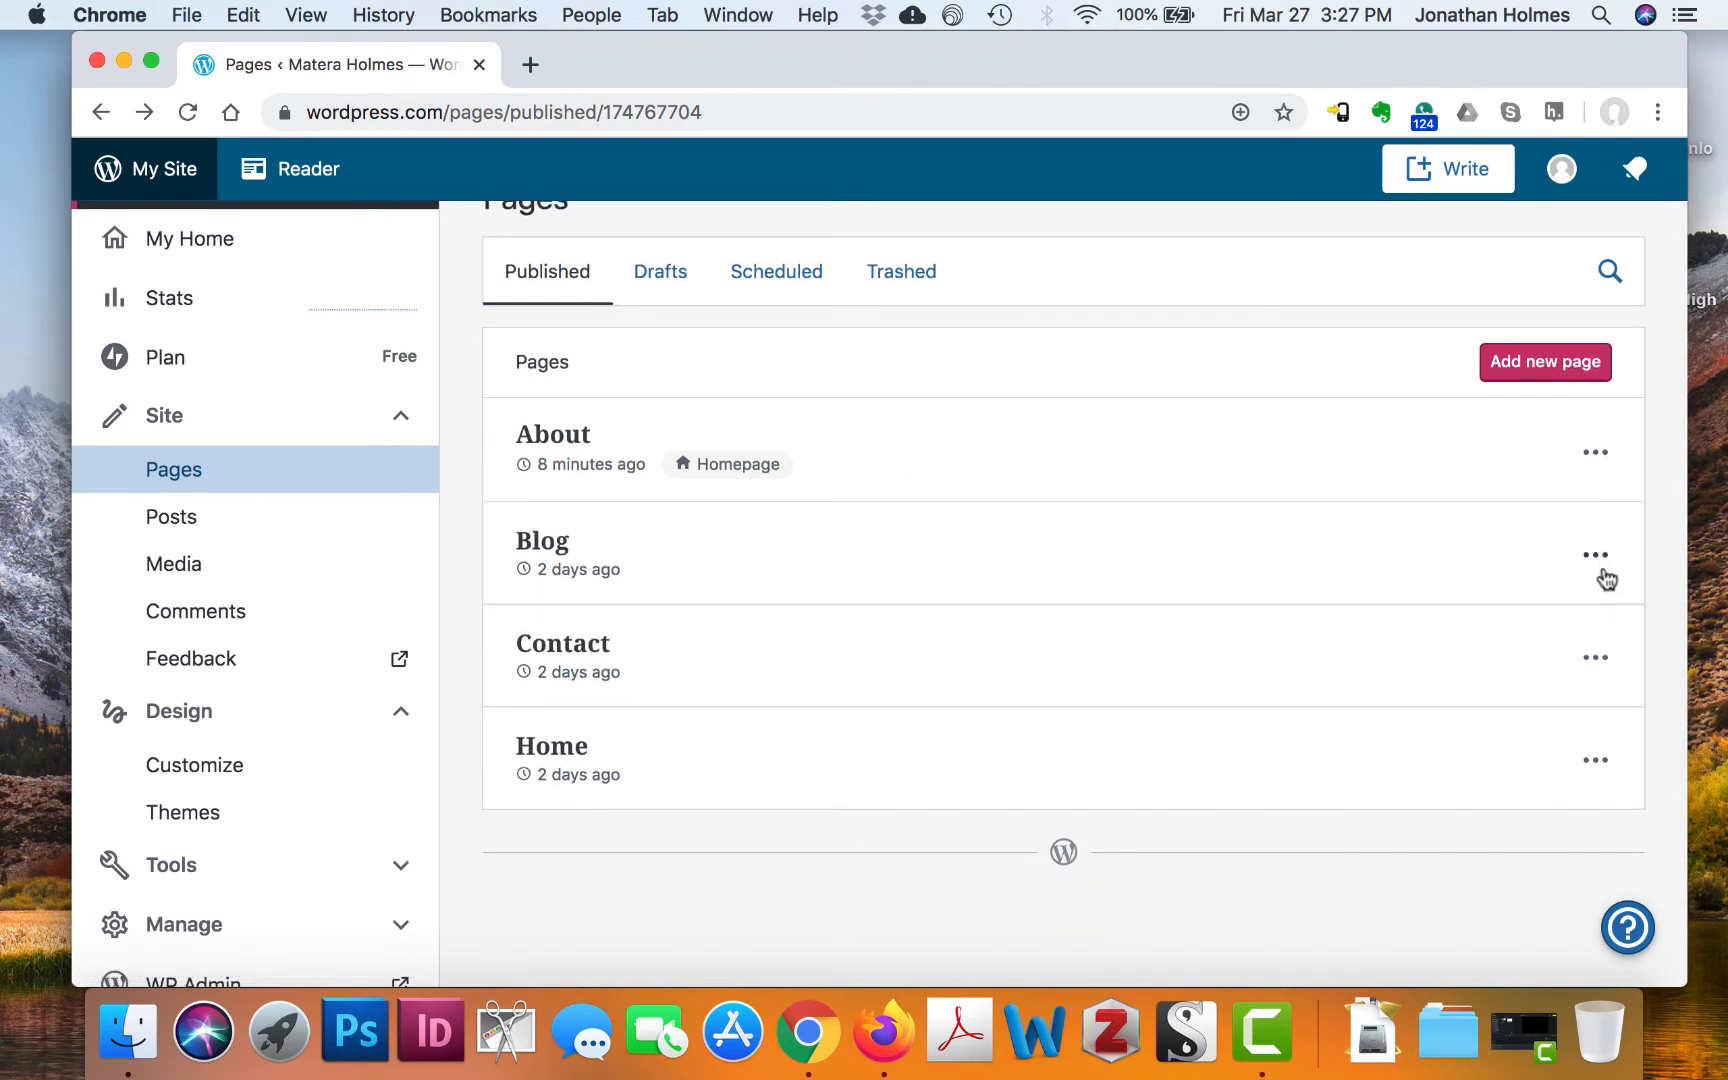
{"action": "left_click", "coordinate": [1600, 557]}
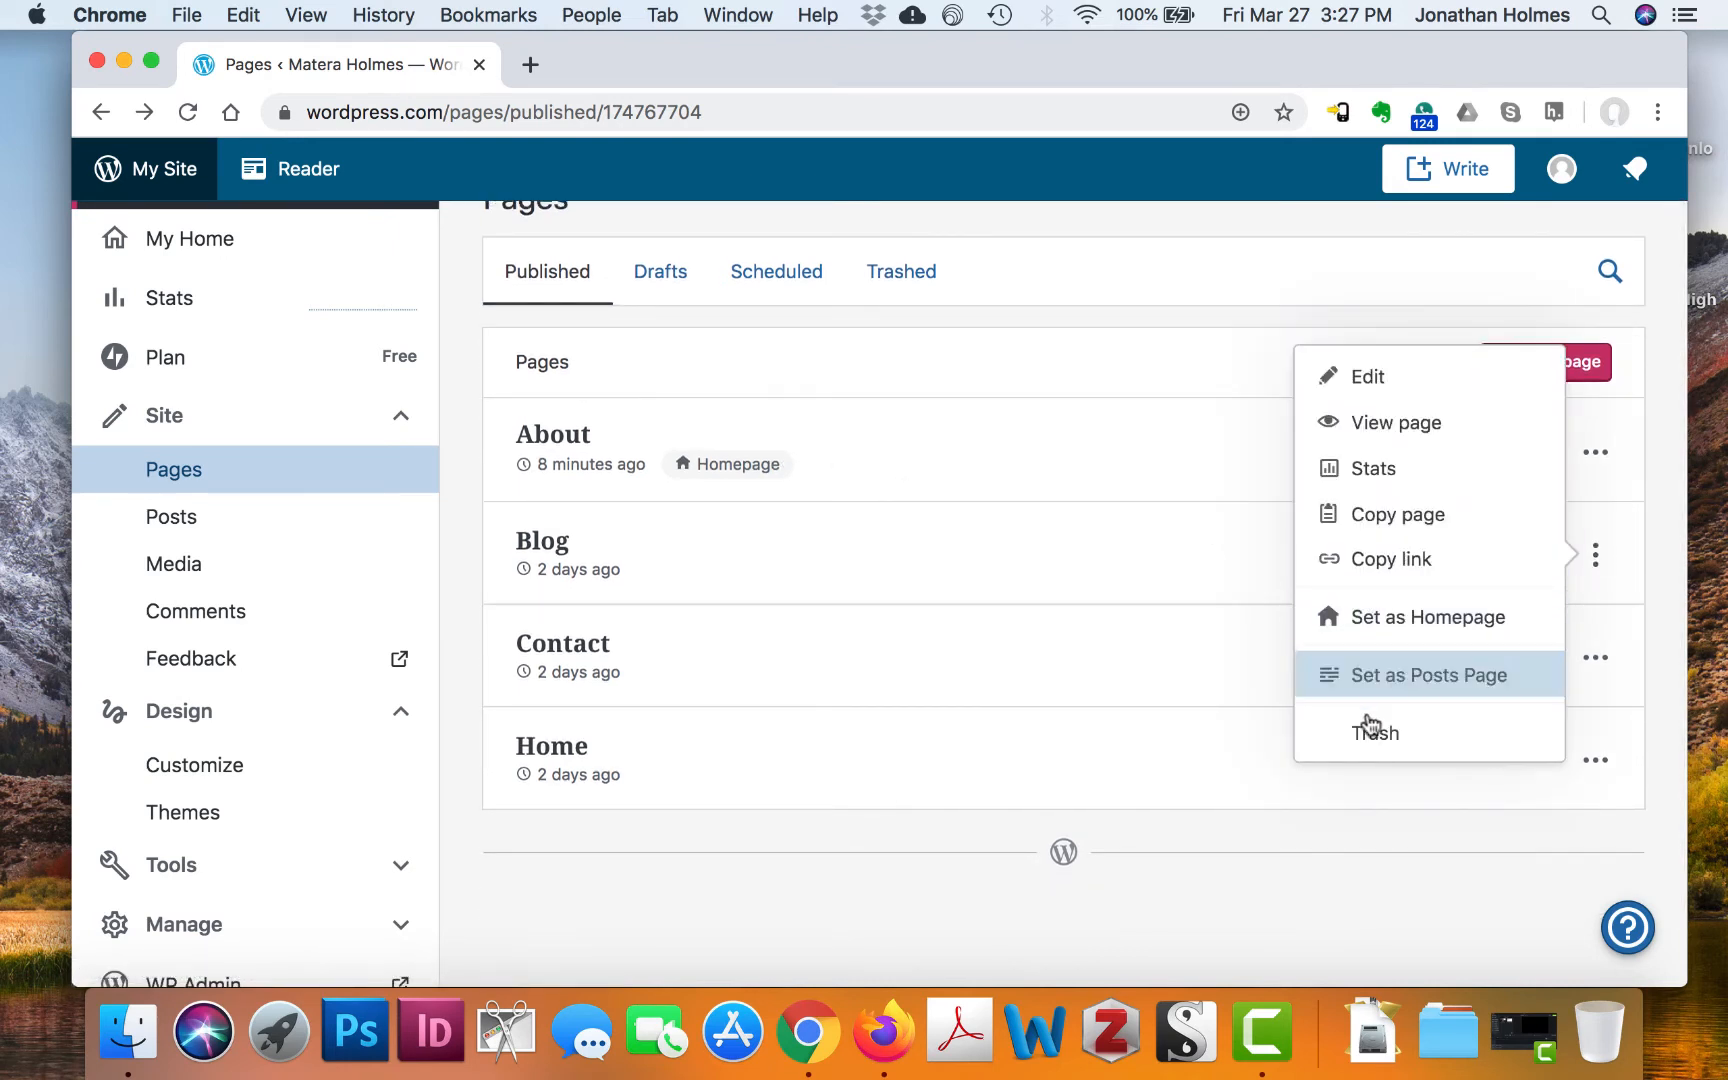
{"action": "left_click", "coordinate": [1371, 730]}
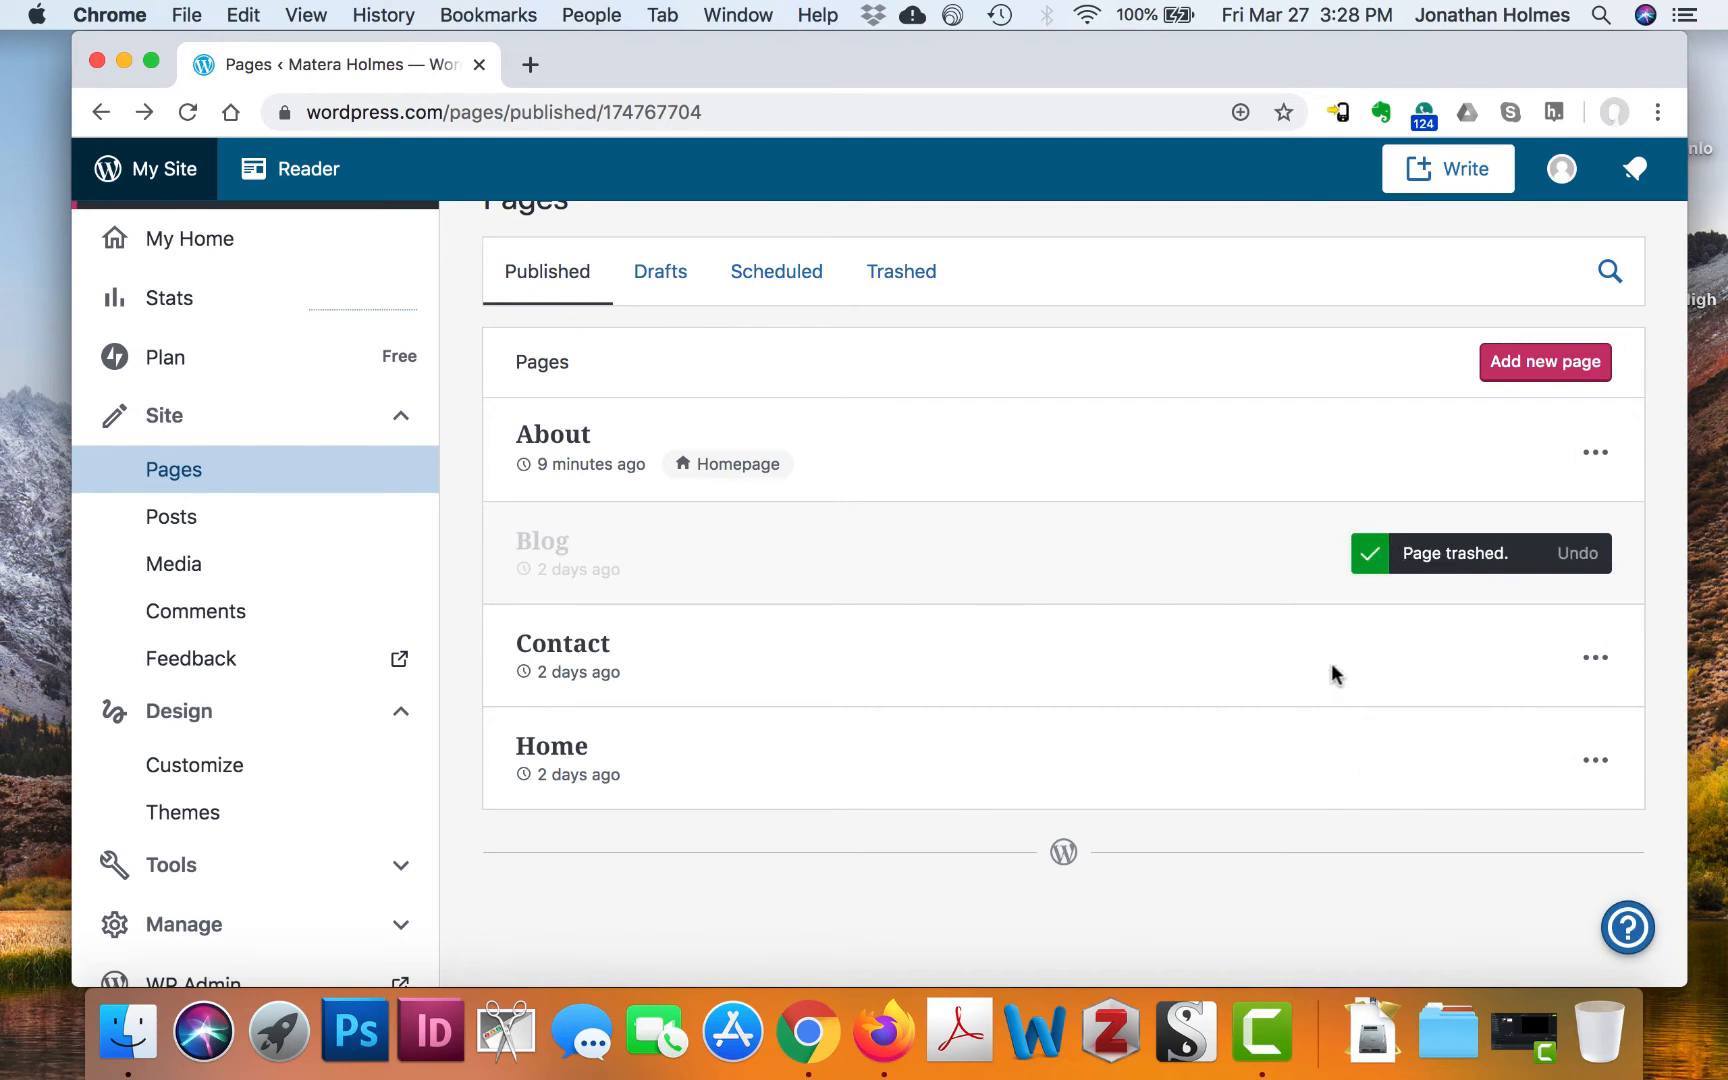
{"action": "left_click", "coordinate": [1594, 766]}
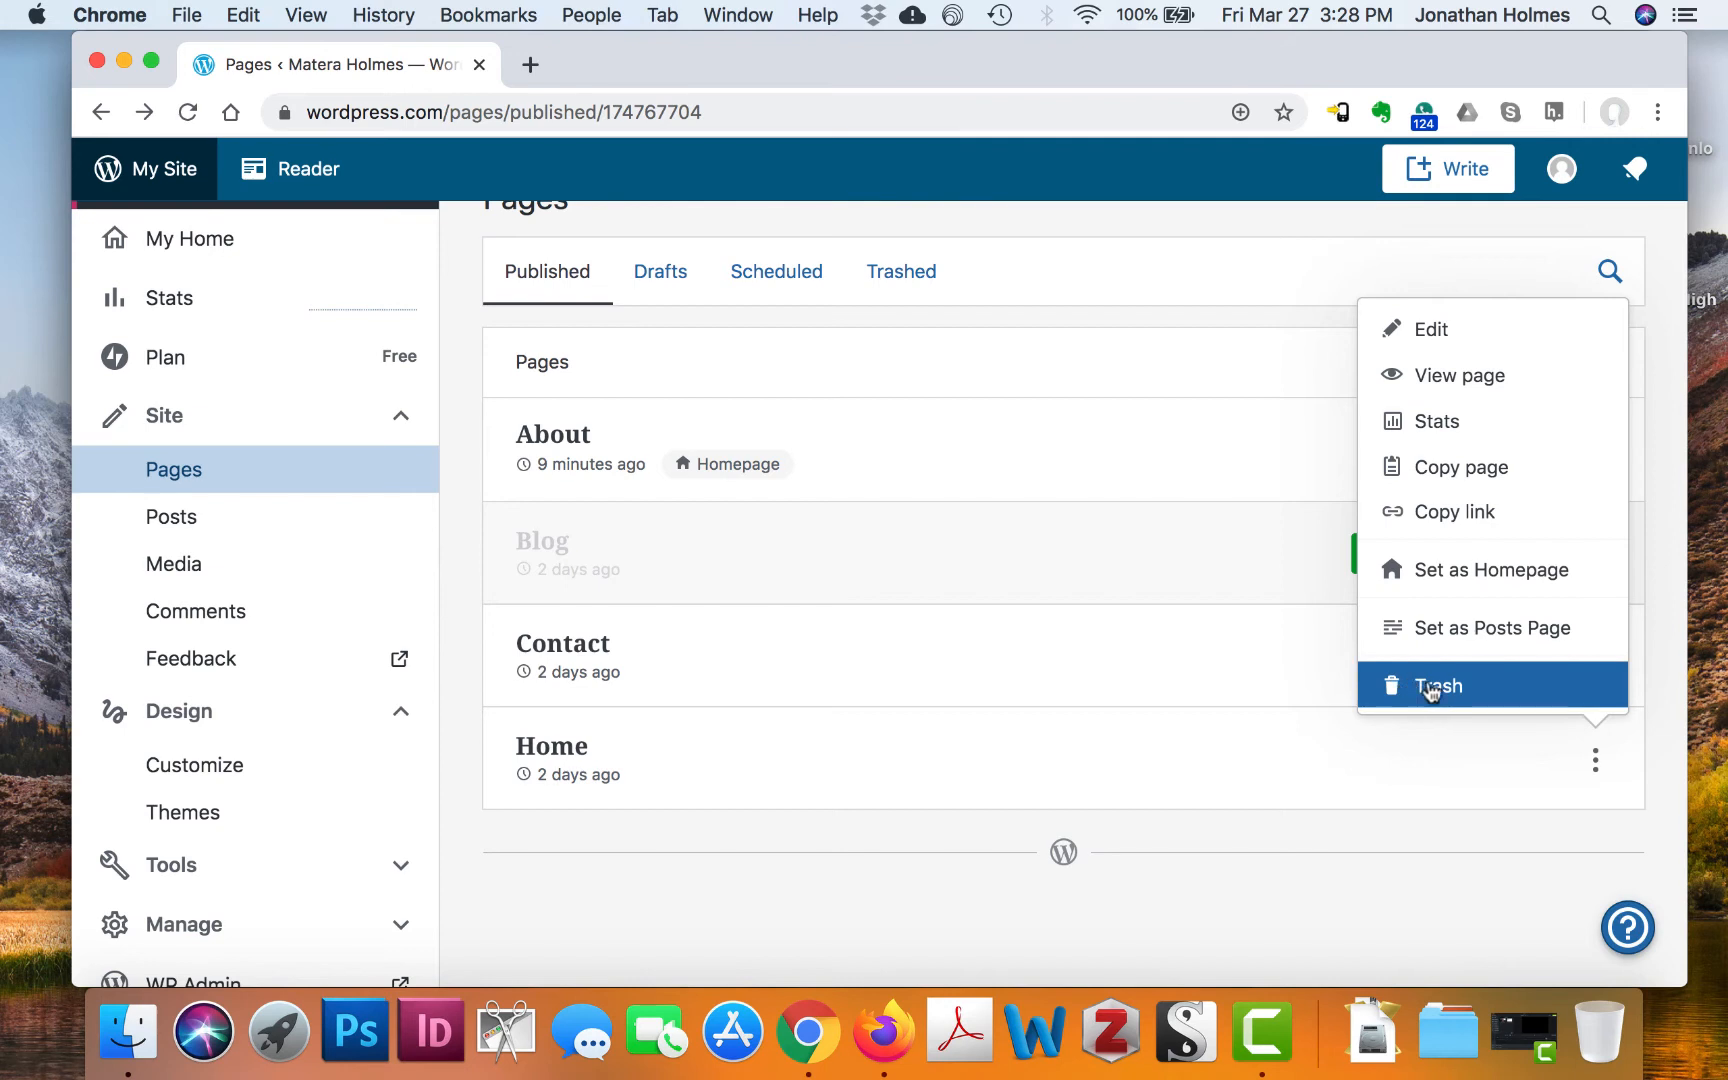
{"action": "left_click", "coordinate": [1431, 689]}
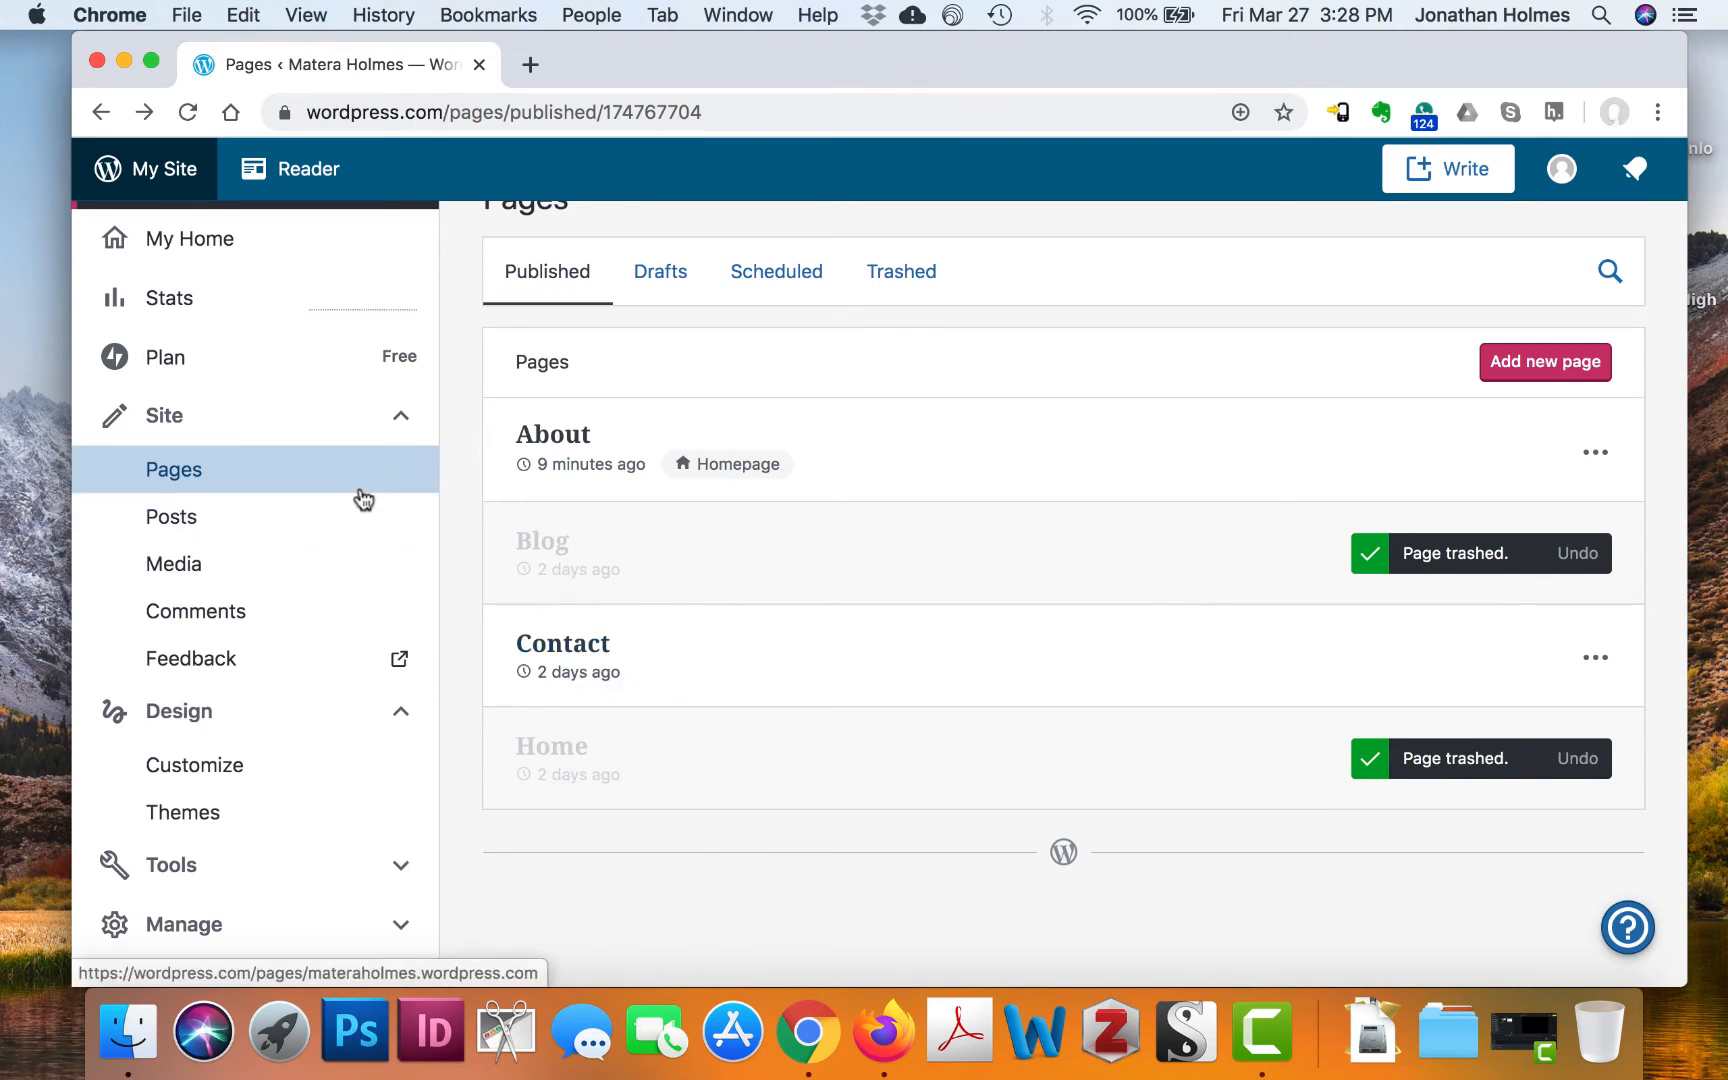
{"action": "left_click", "coordinate": [212, 482]}
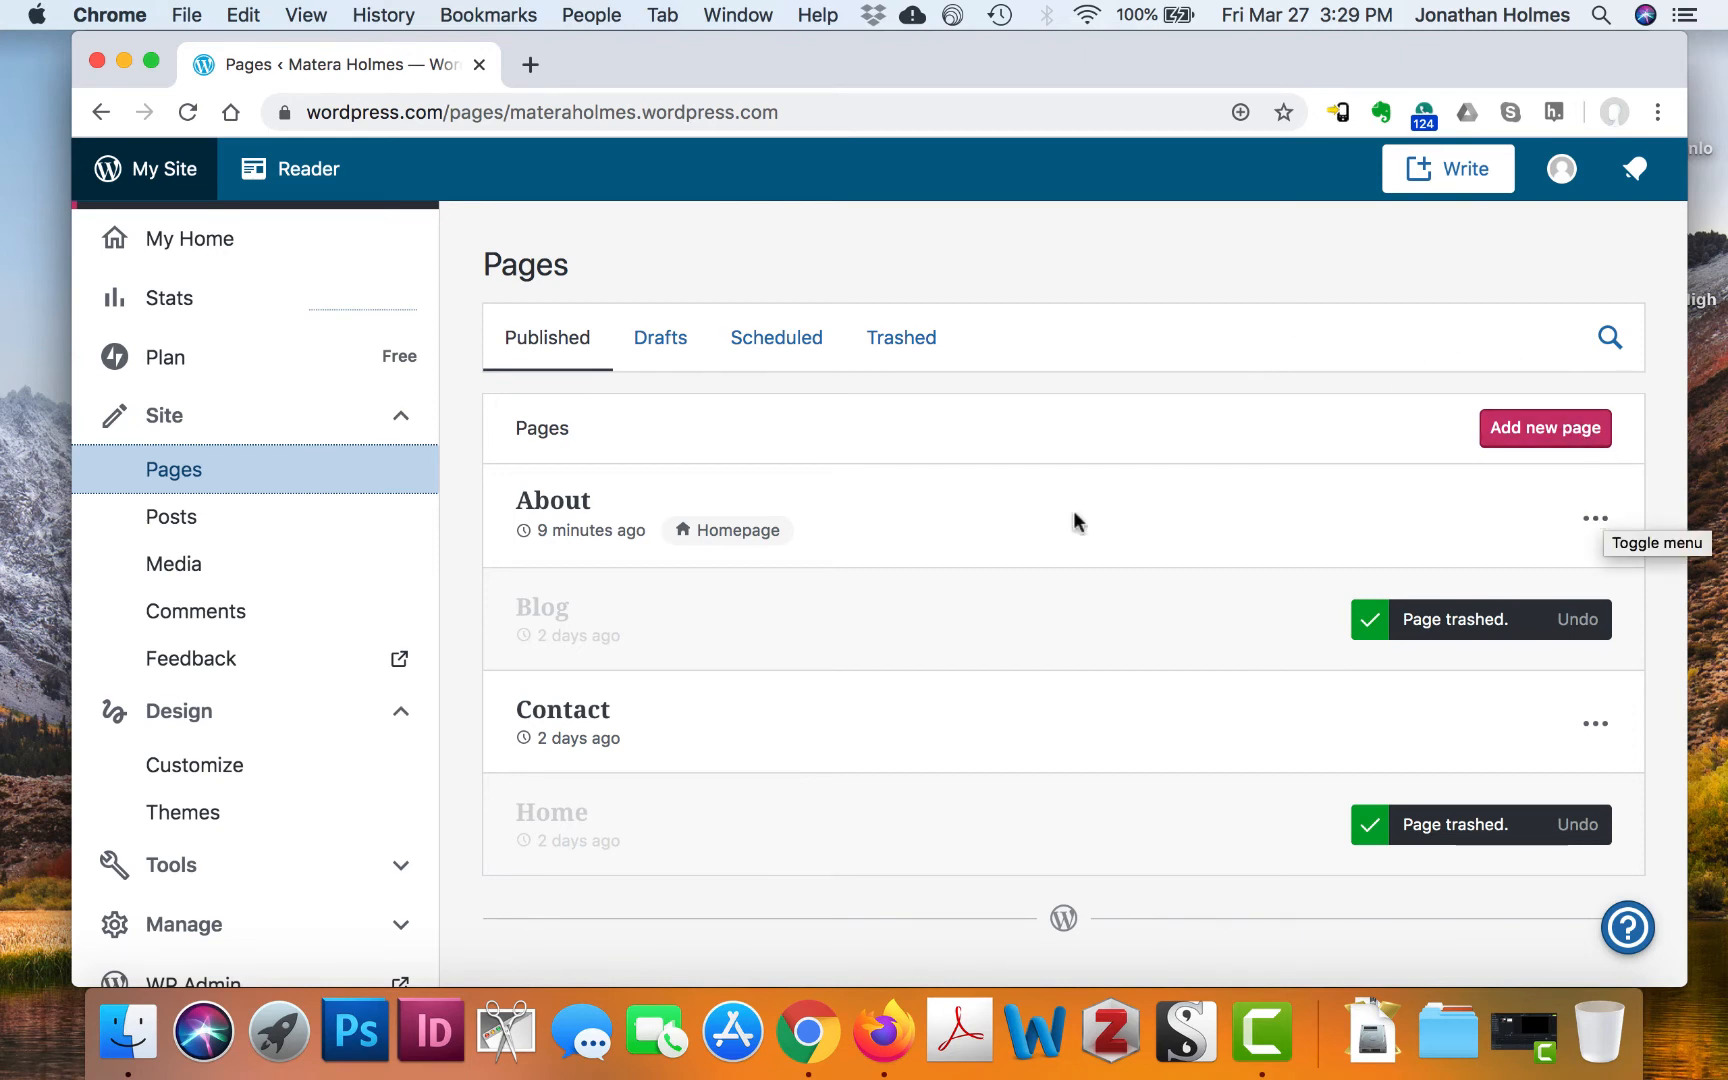
{"action": "left_click", "coordinate": [1609, 521]}
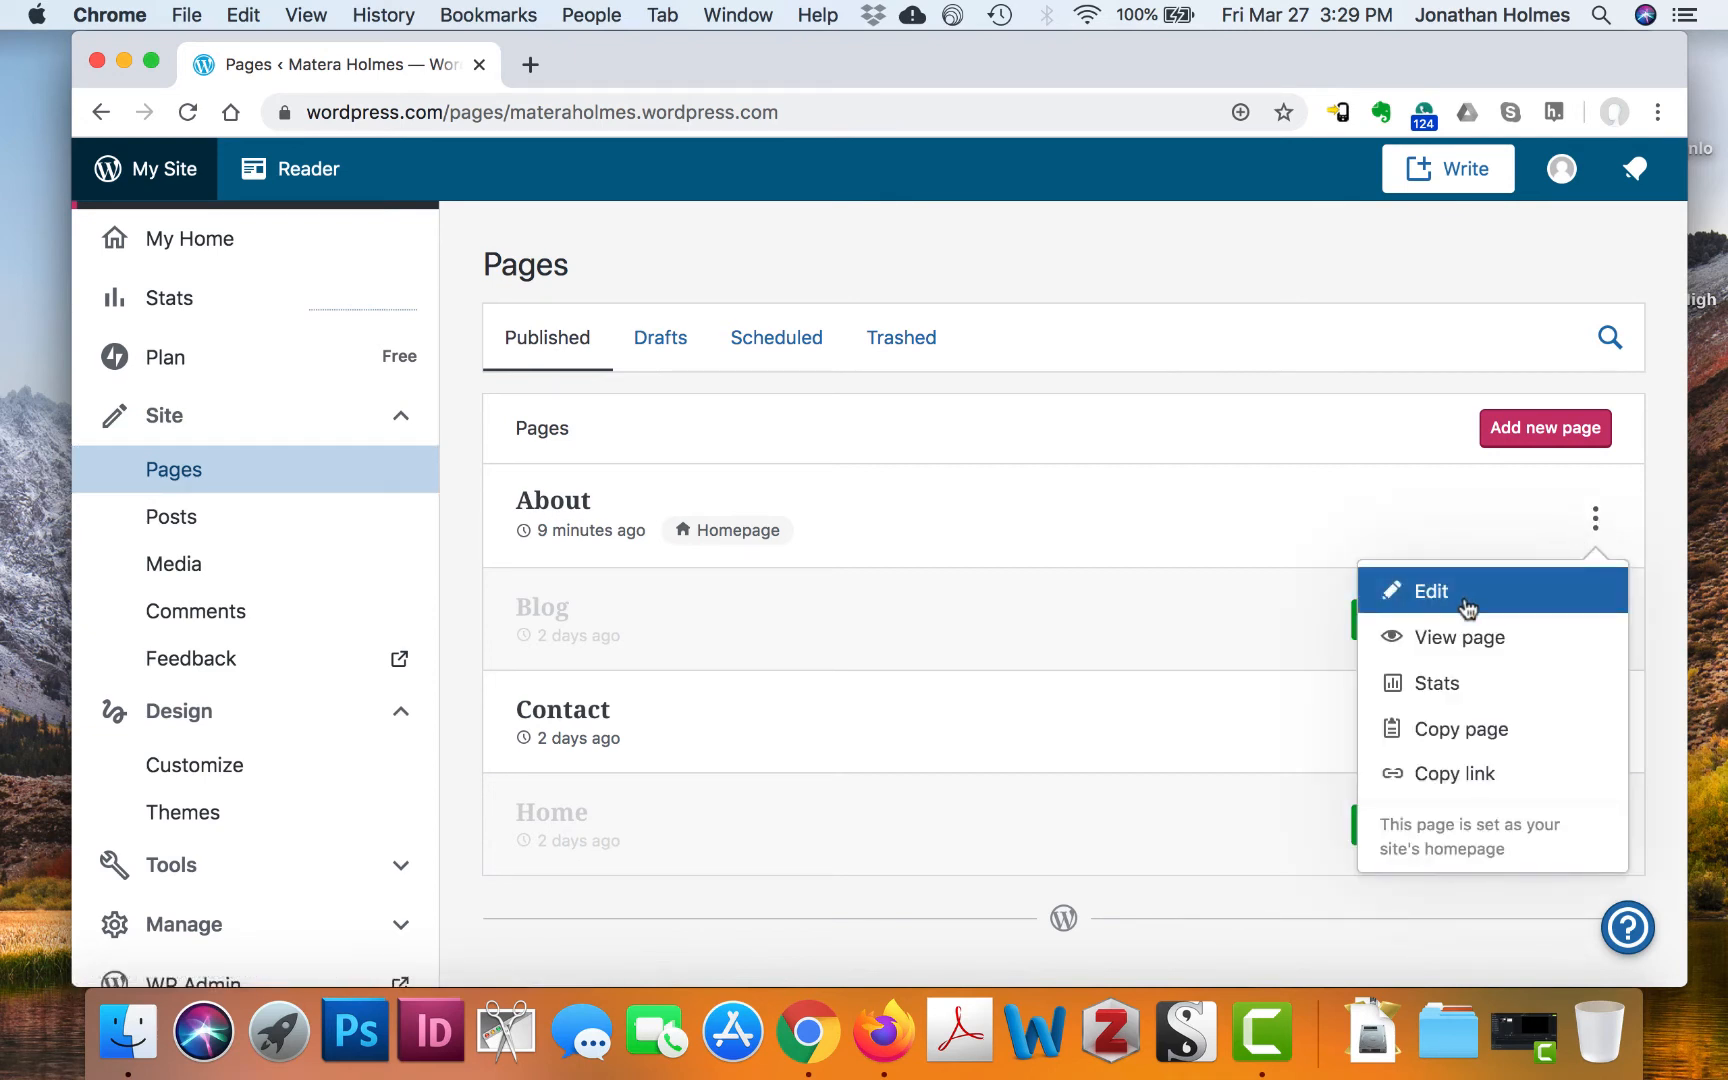
{"action": "left_click", "coordinate": [1018, 280]}
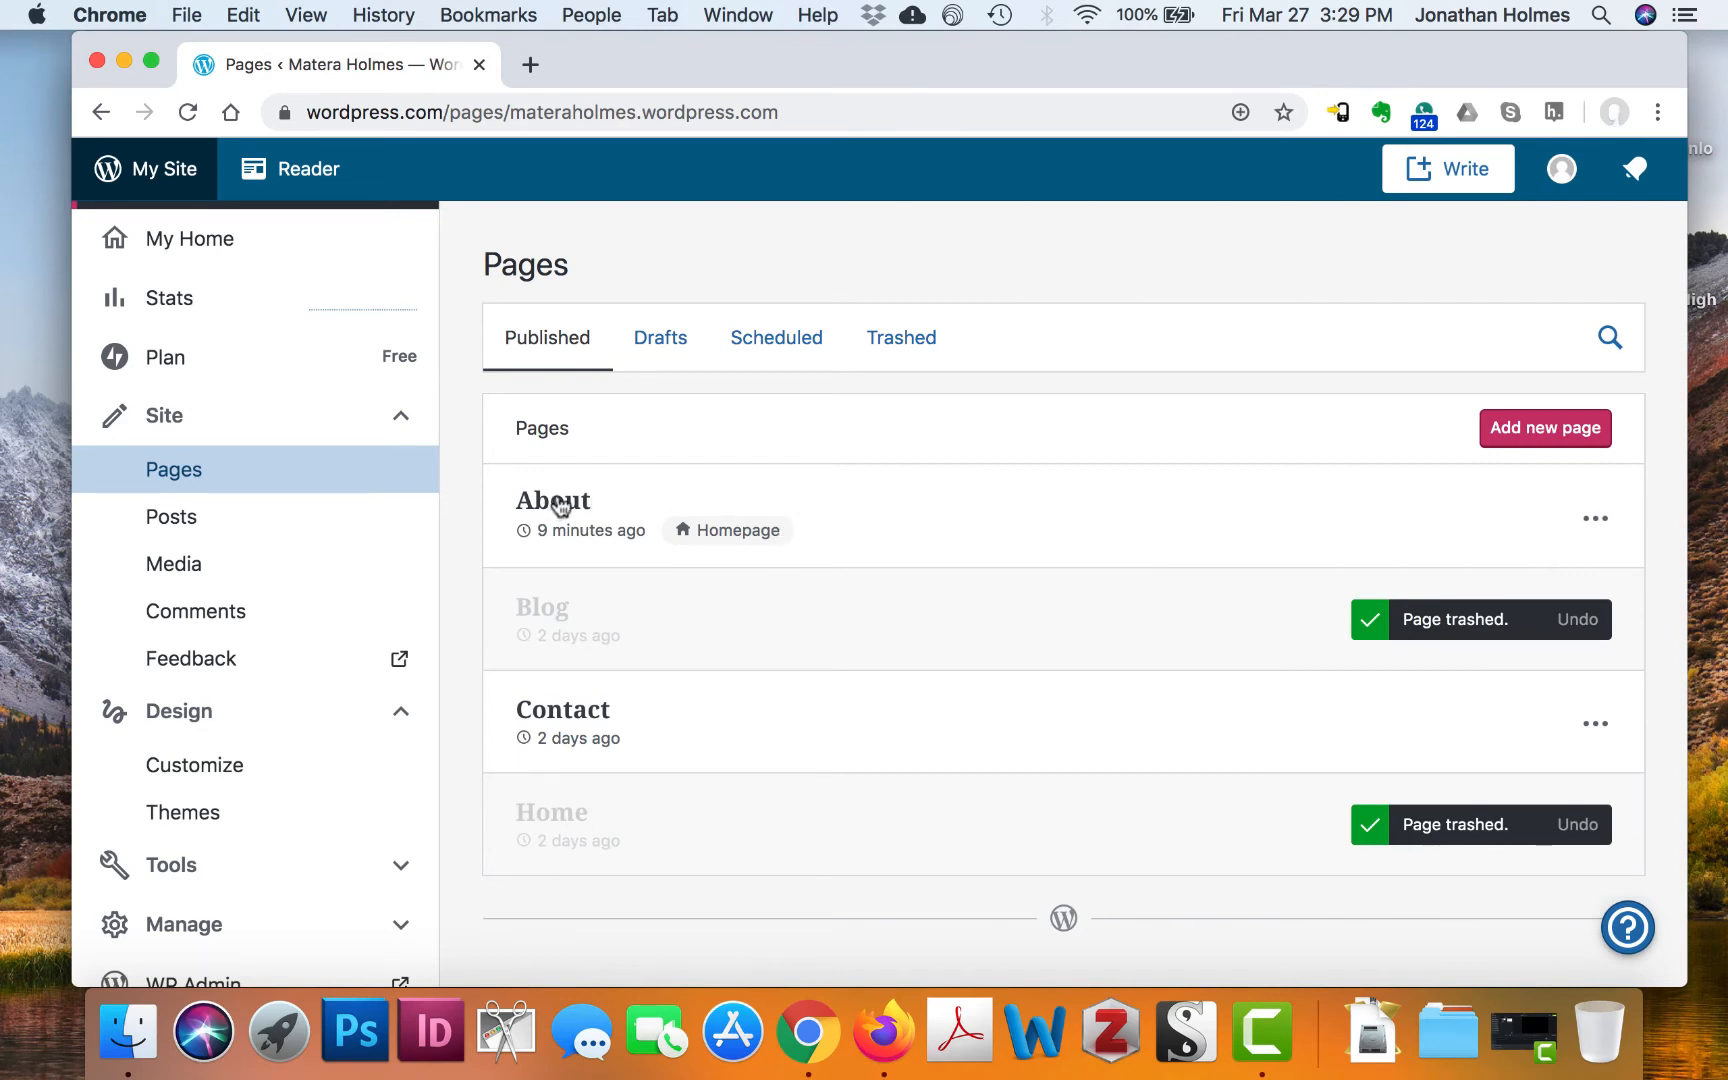
On the About page, type an intro with the author's name, Indian Springs Elementary, studying ..., particularly interested
{"action": "left_click", "coordinate": [556, 498]}
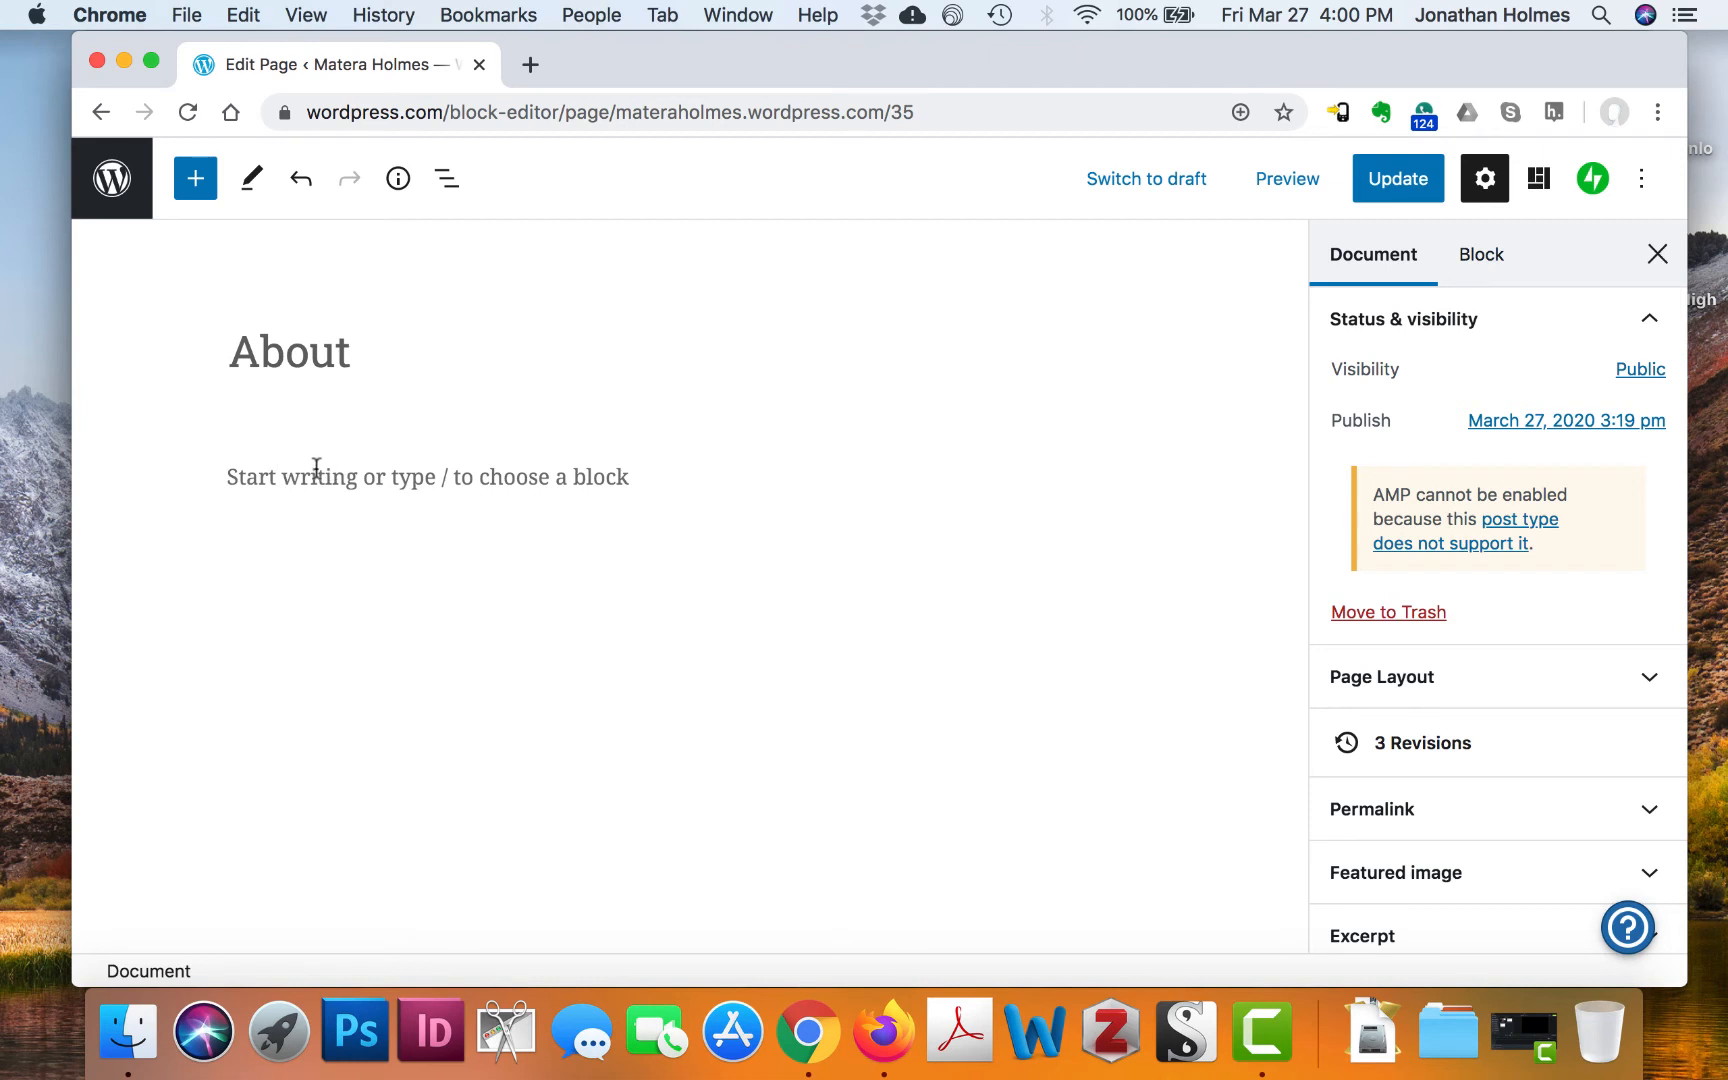
{"action": "left_click", "coordinate": [283, 474]}
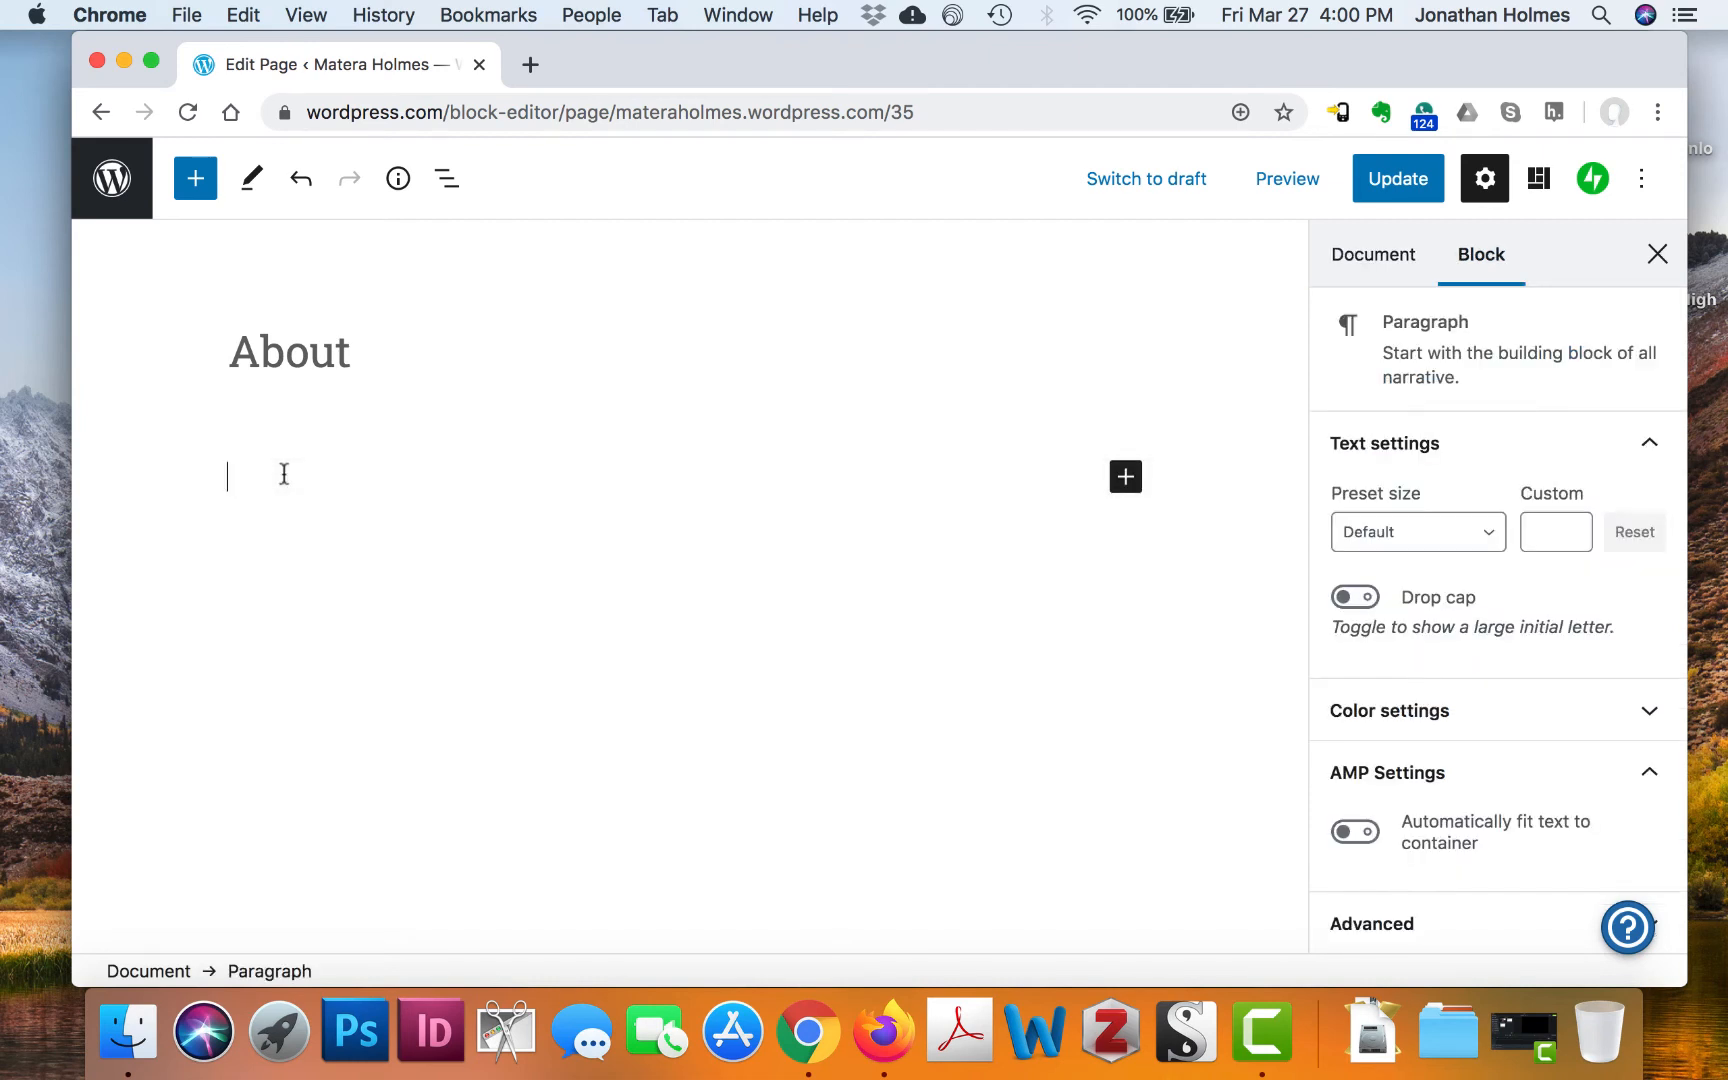
{"action": "type", "text": "My"}
{"action": "type", "text": "name "}
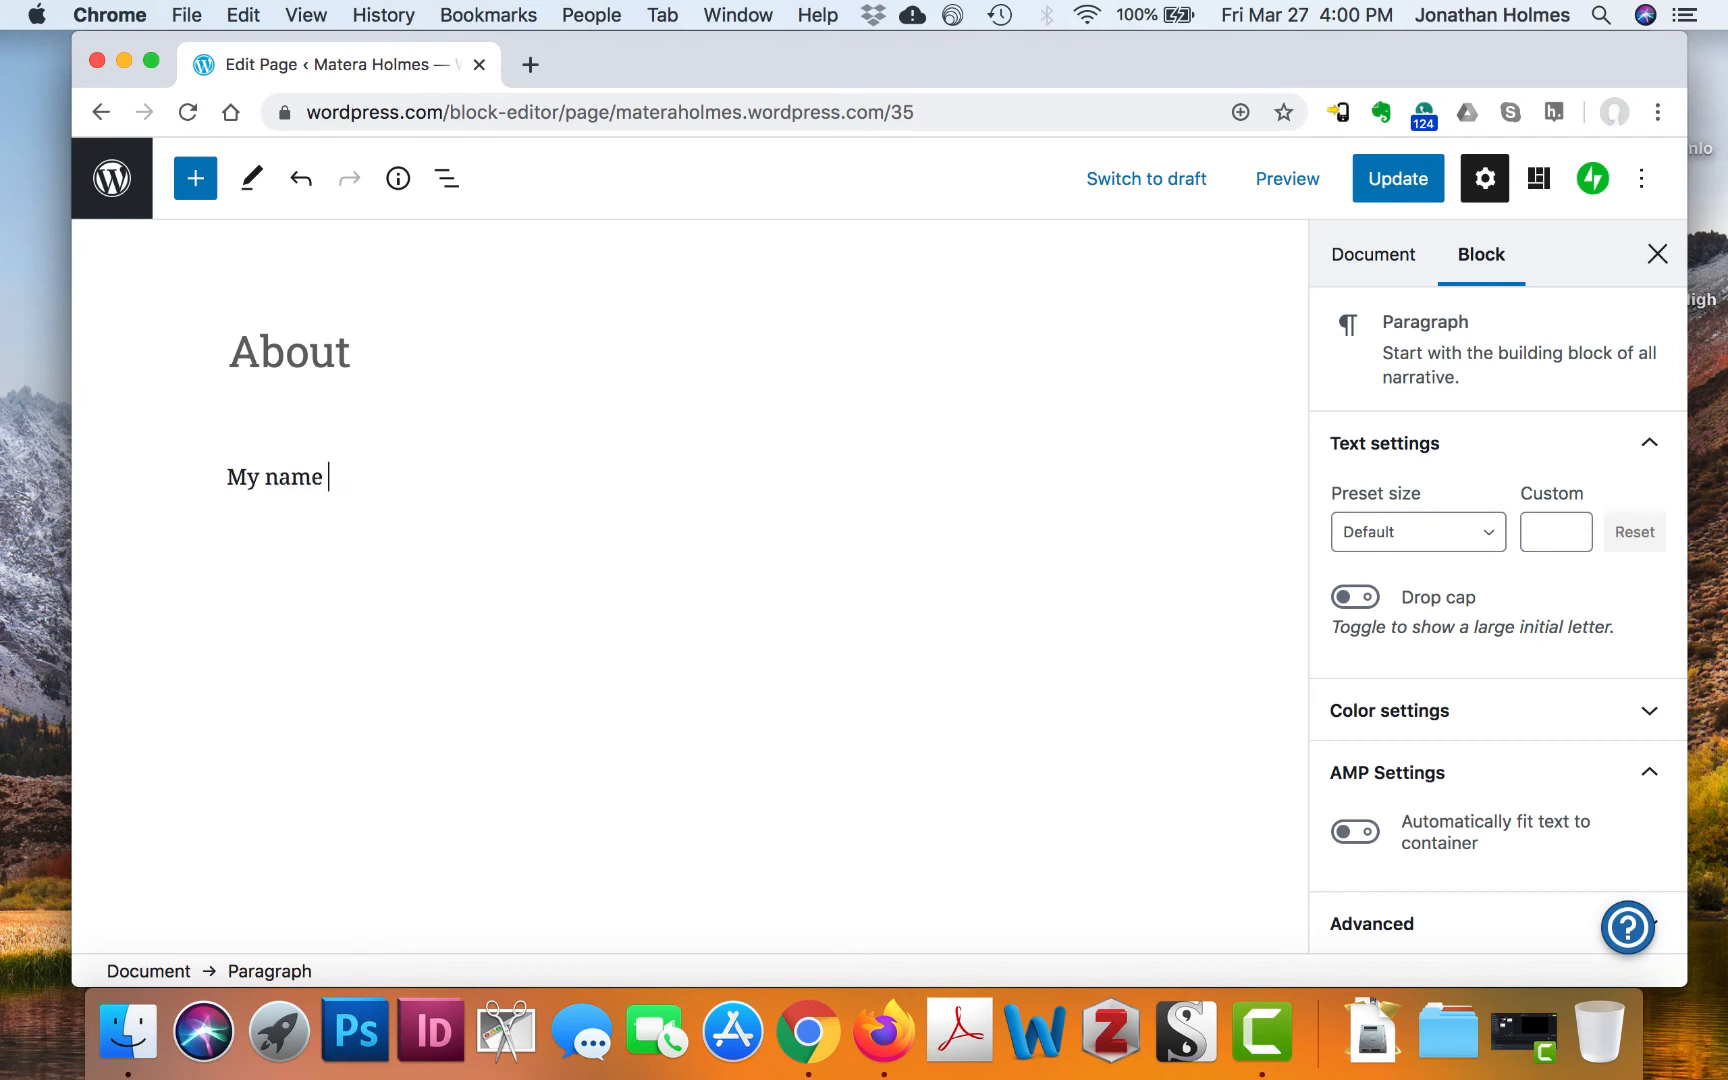
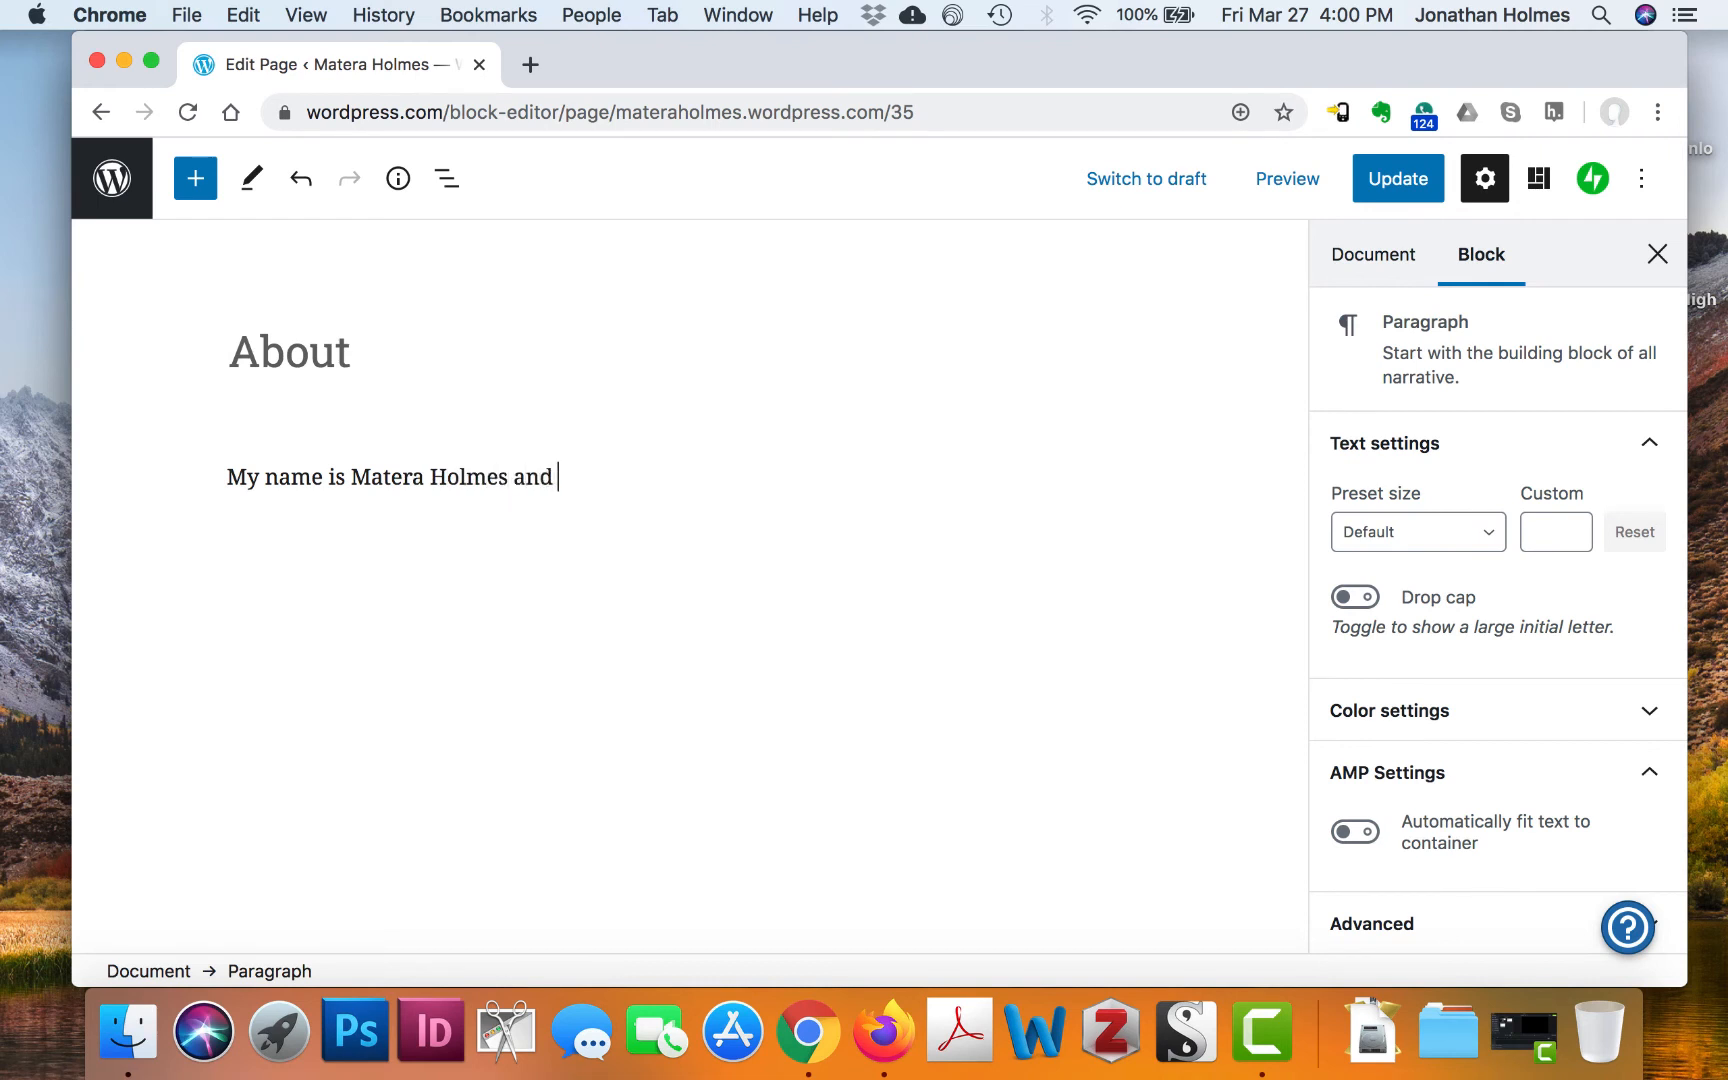
{"action": "type", "text": ", and I am a stude"}
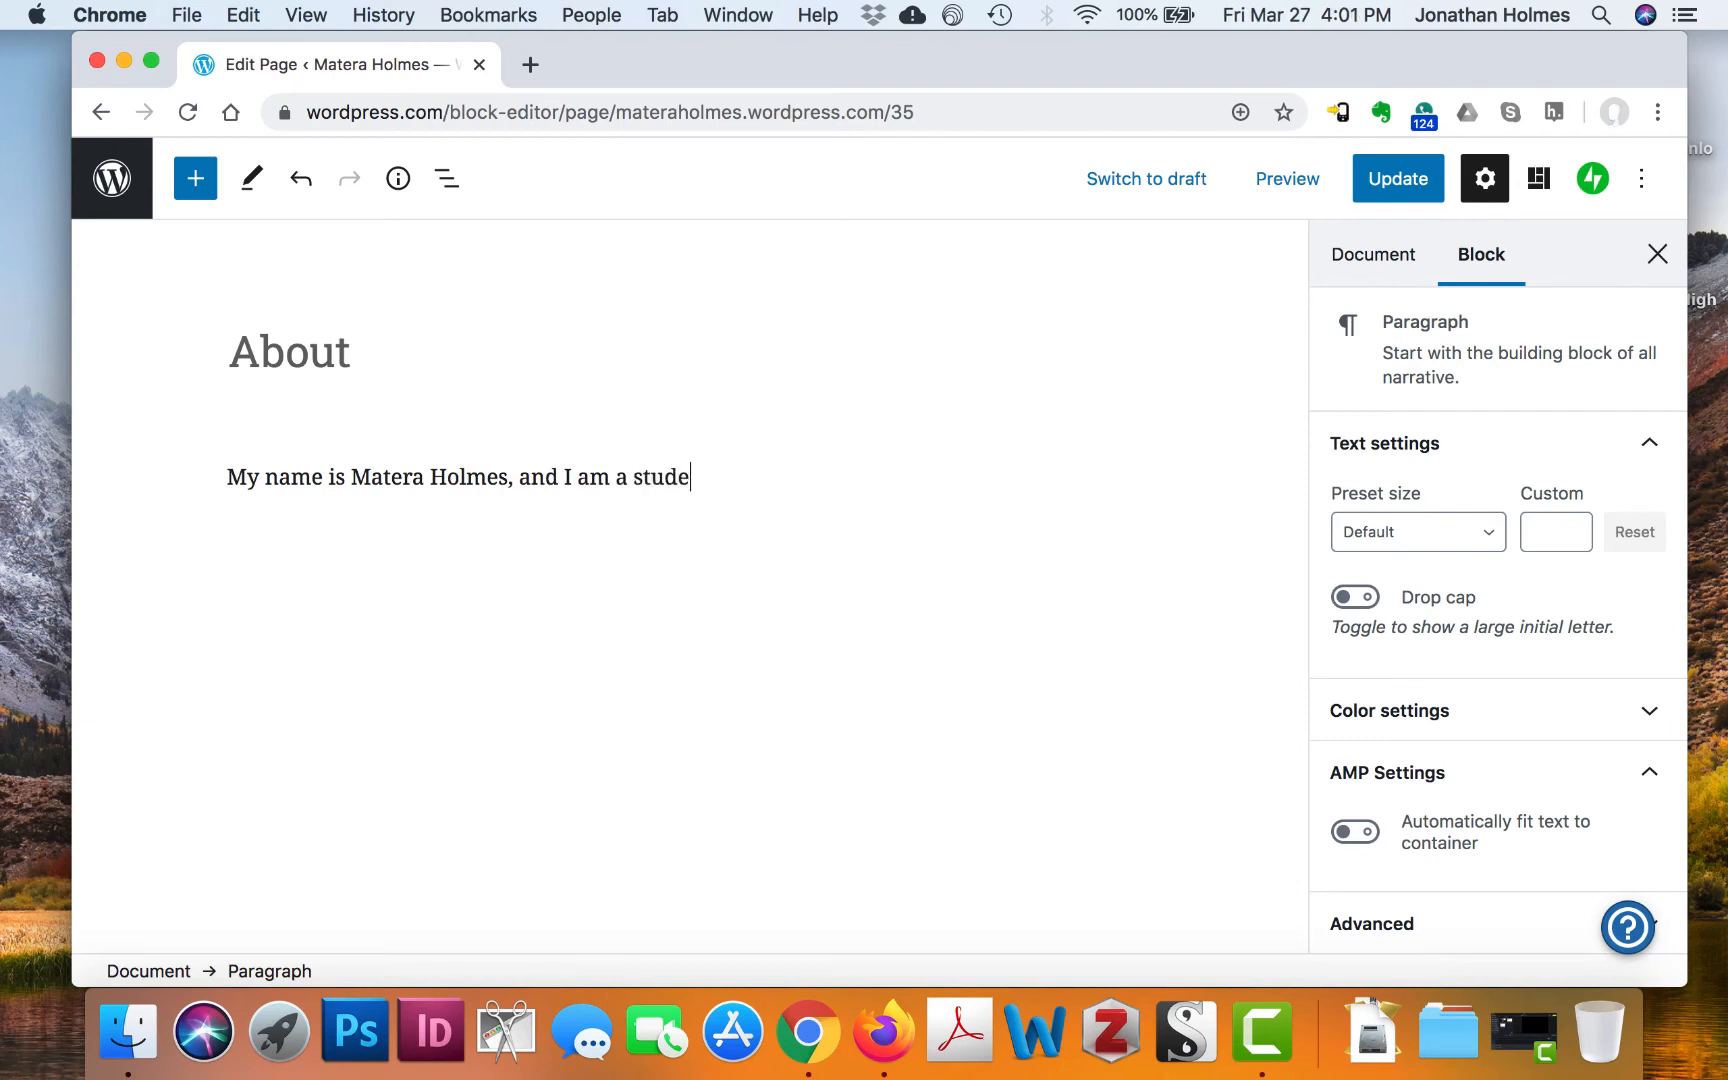
{"action": "type", "text": "nt at Indian Sp"}
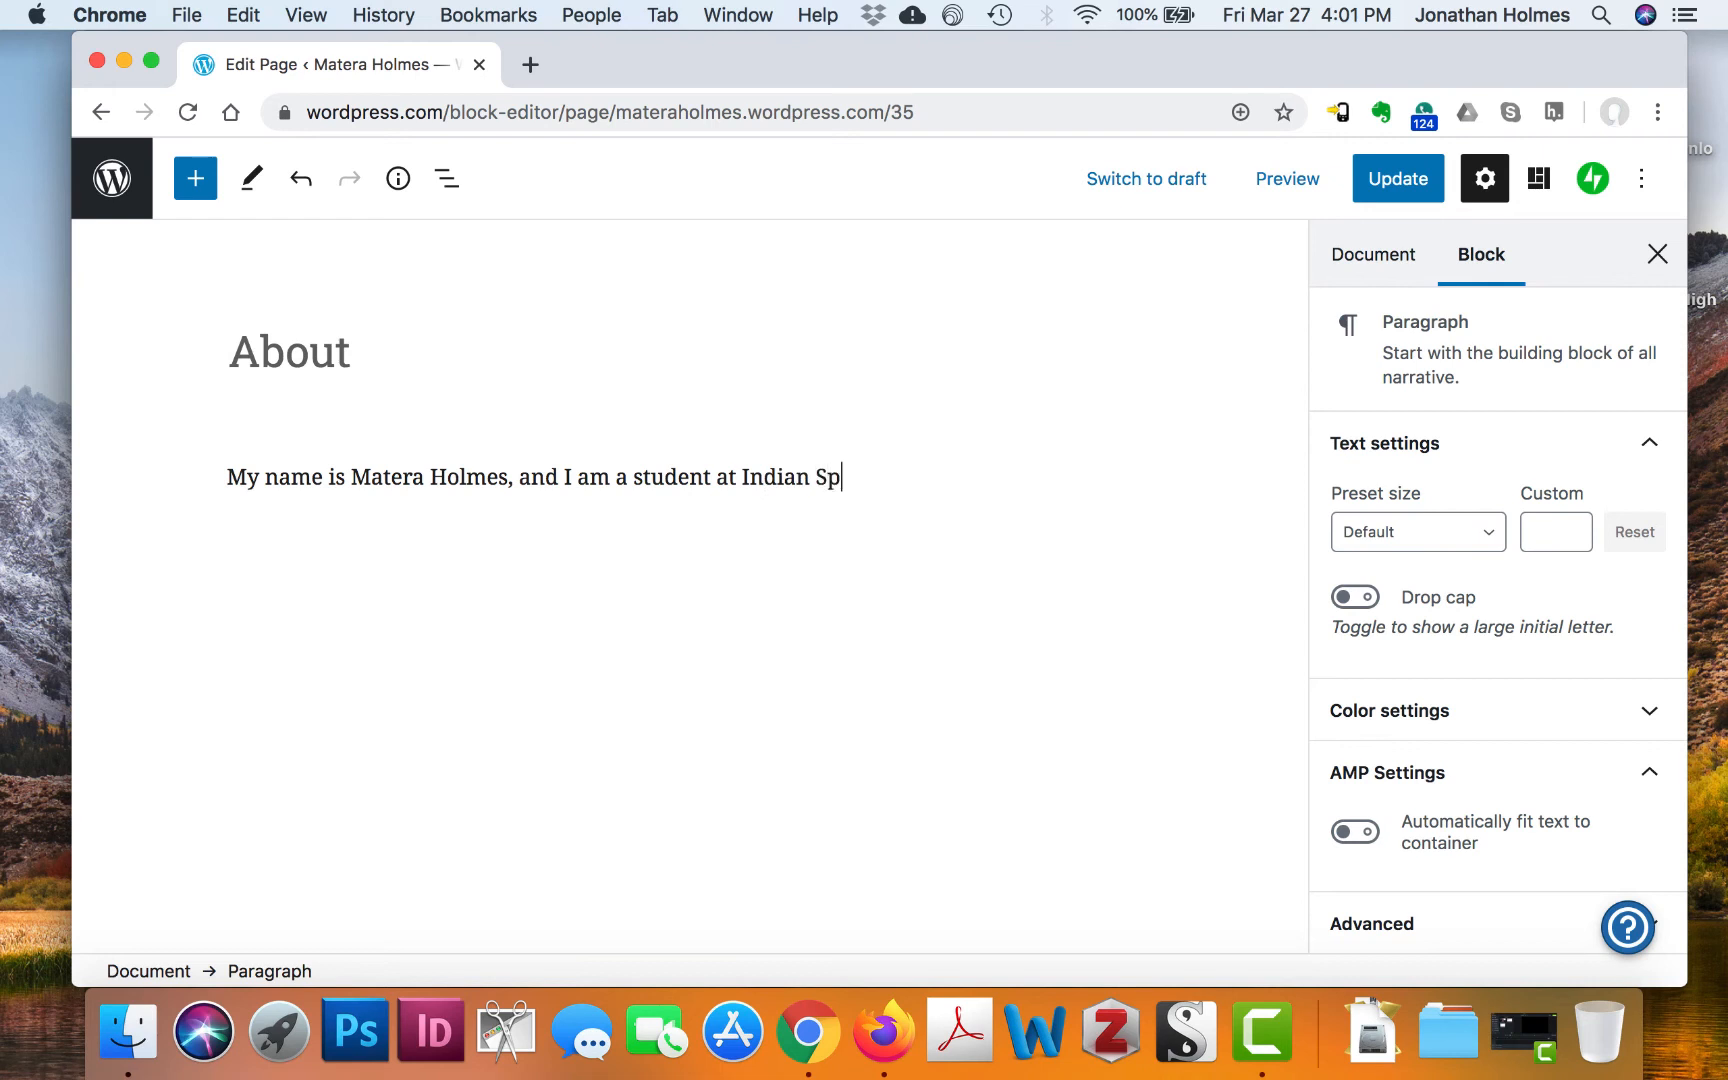
{"action": "type", "text": "rings Elementary"}
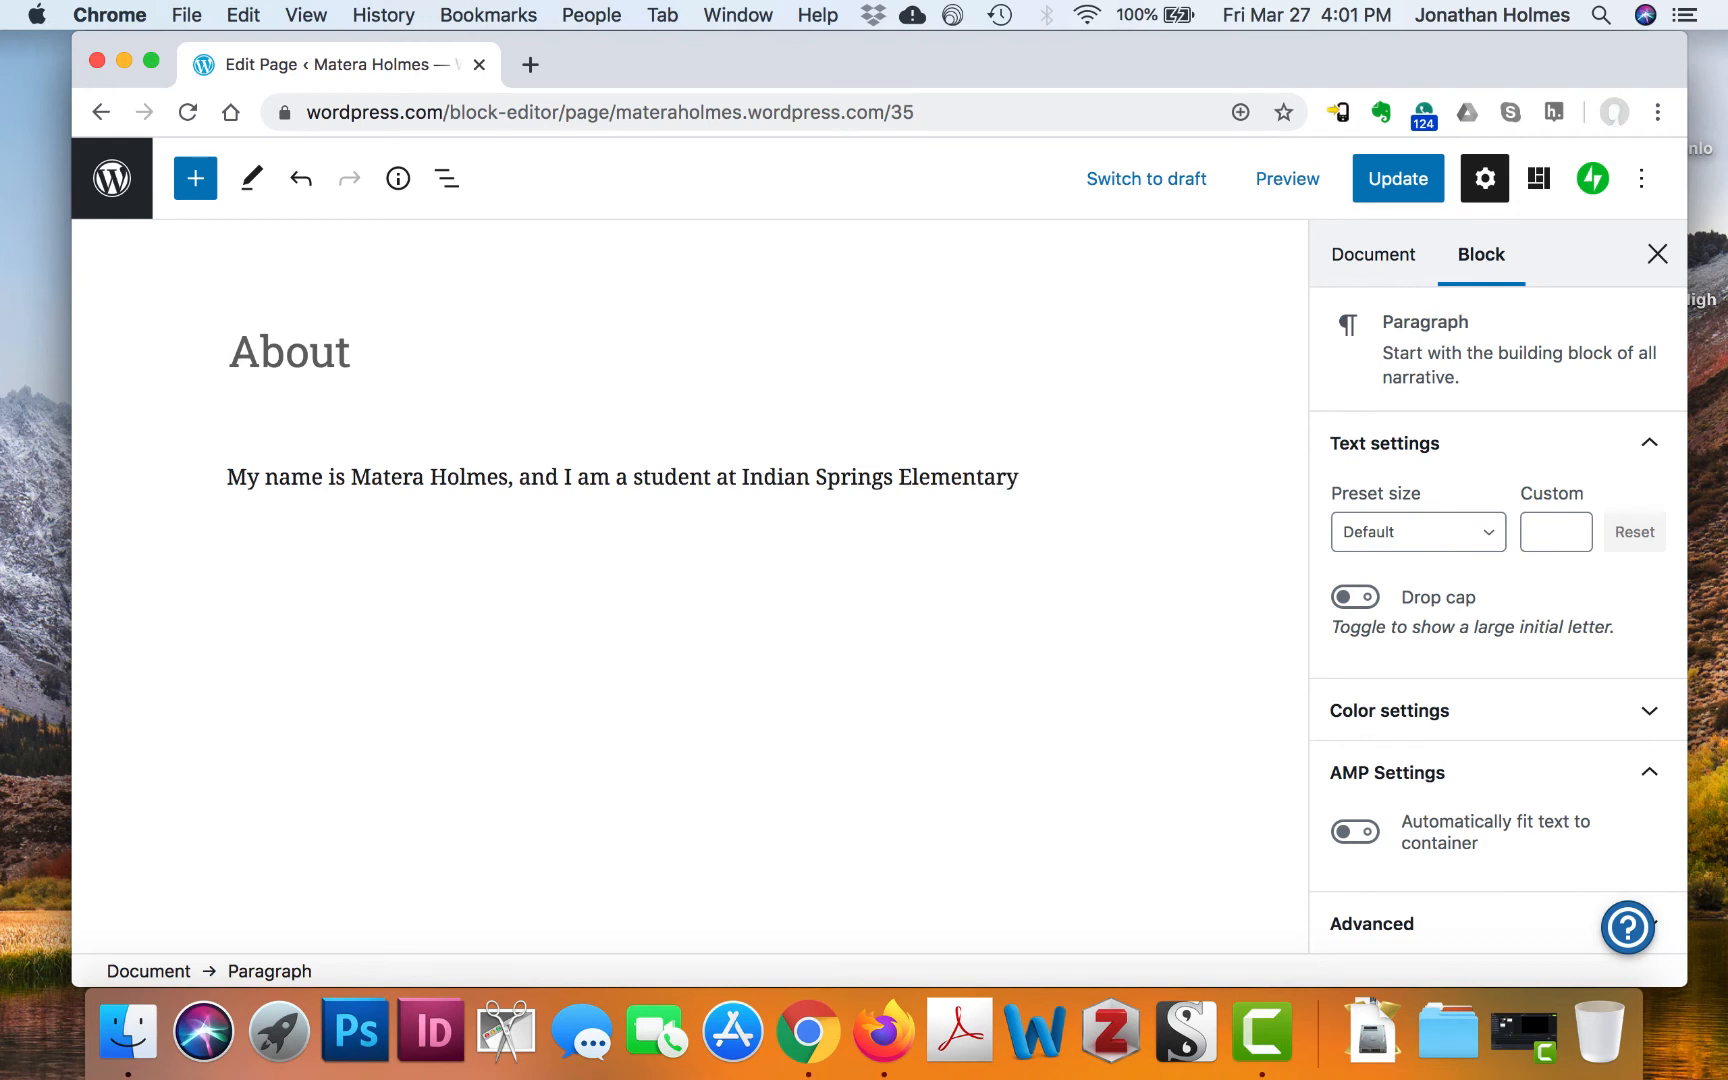
{"action": "type", "text": ". I am studying ."}
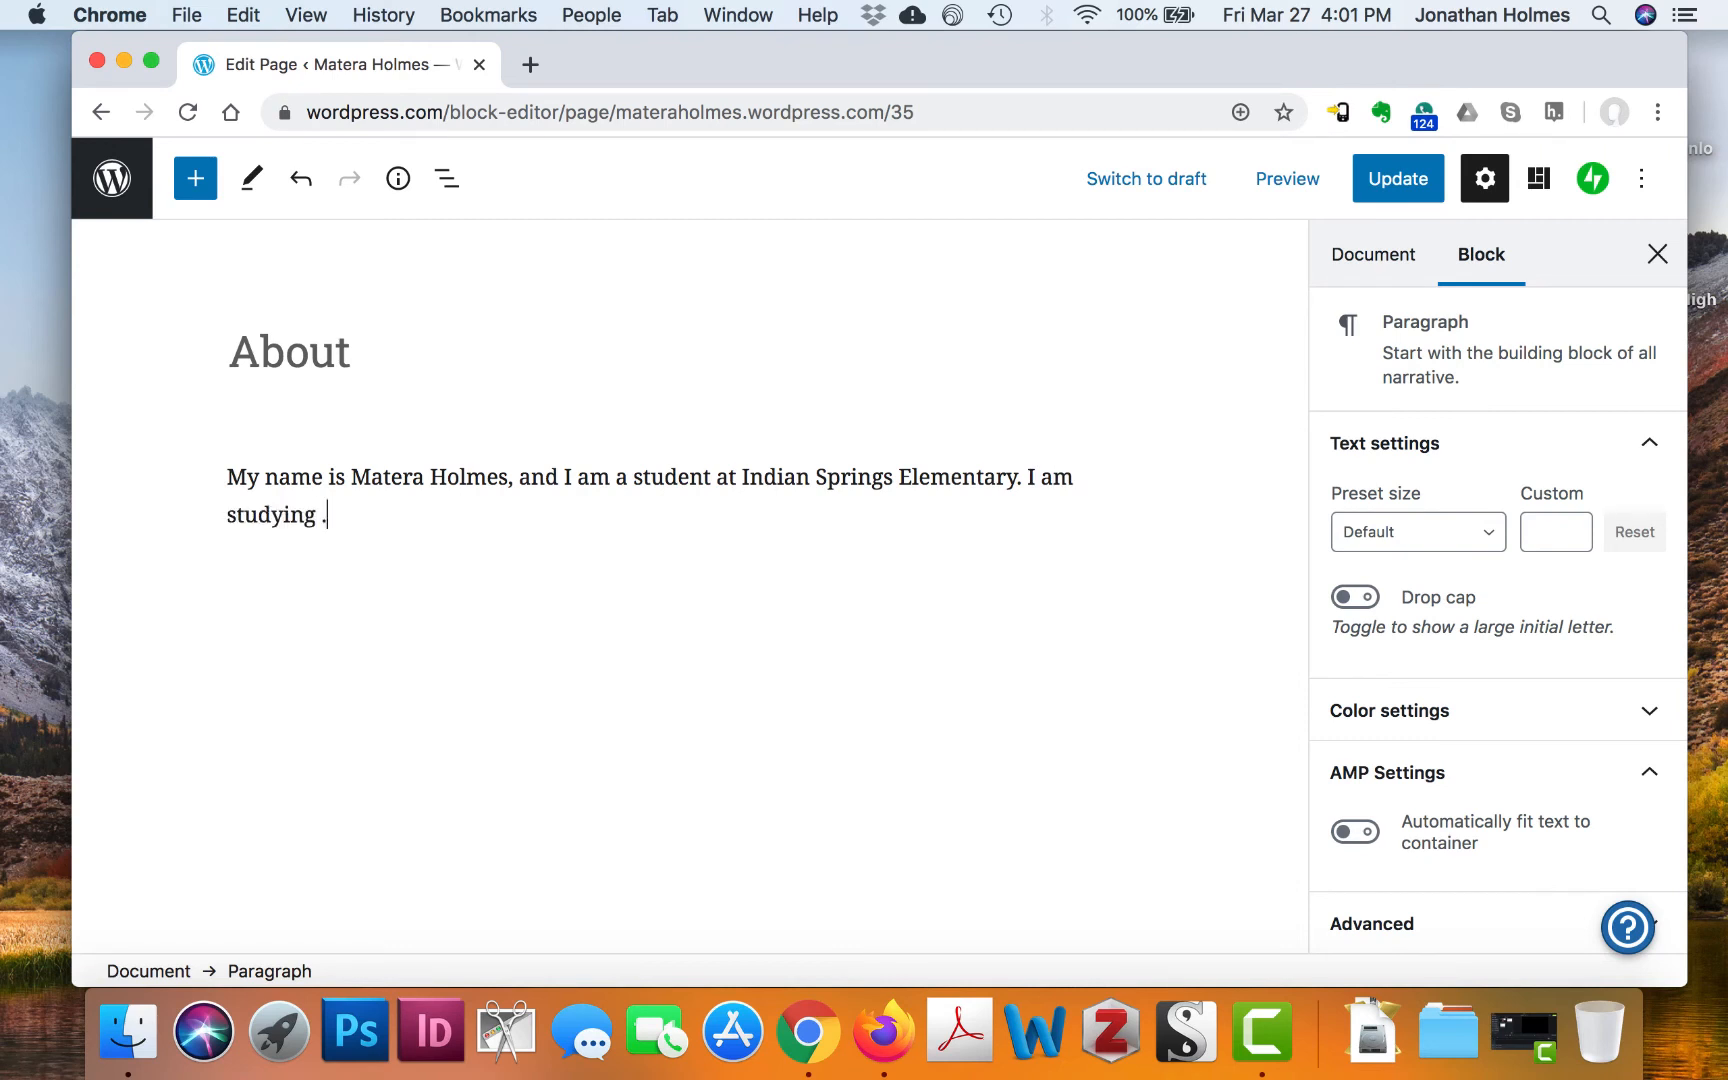
{"action": "type", "text": ".. and am part"}
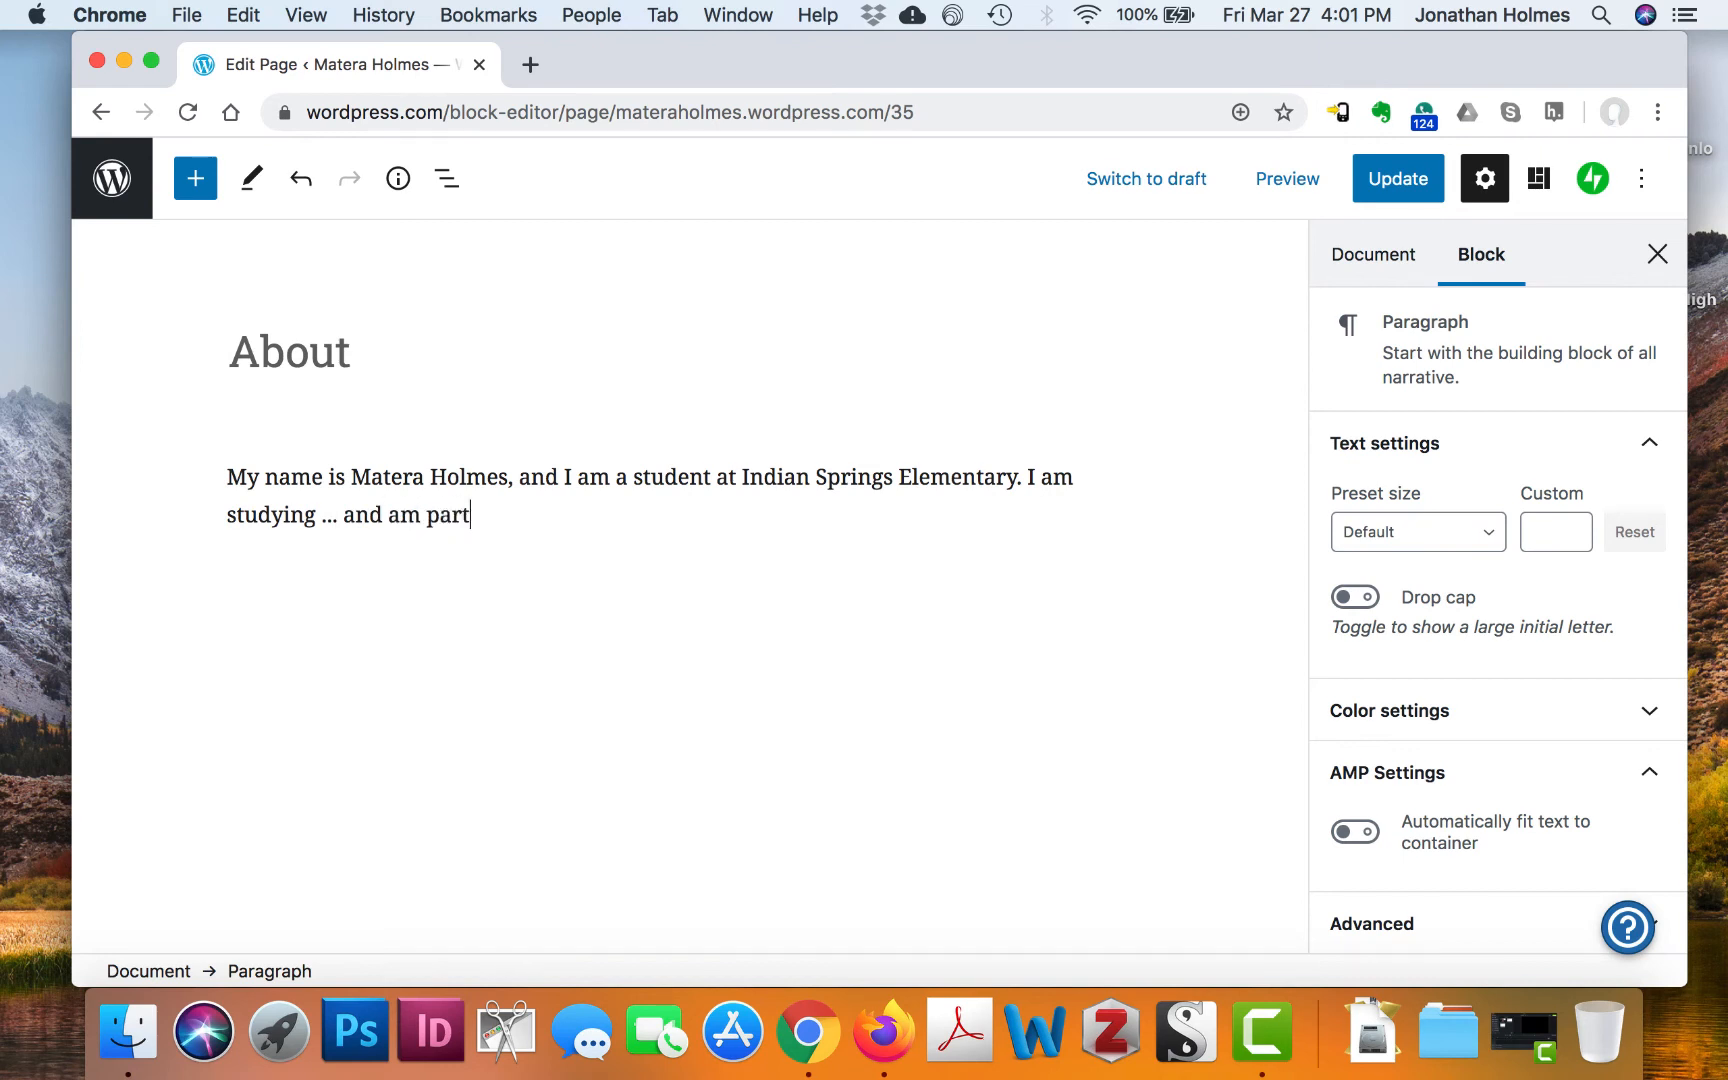
{"action": "type", "text": "icularly intere"}
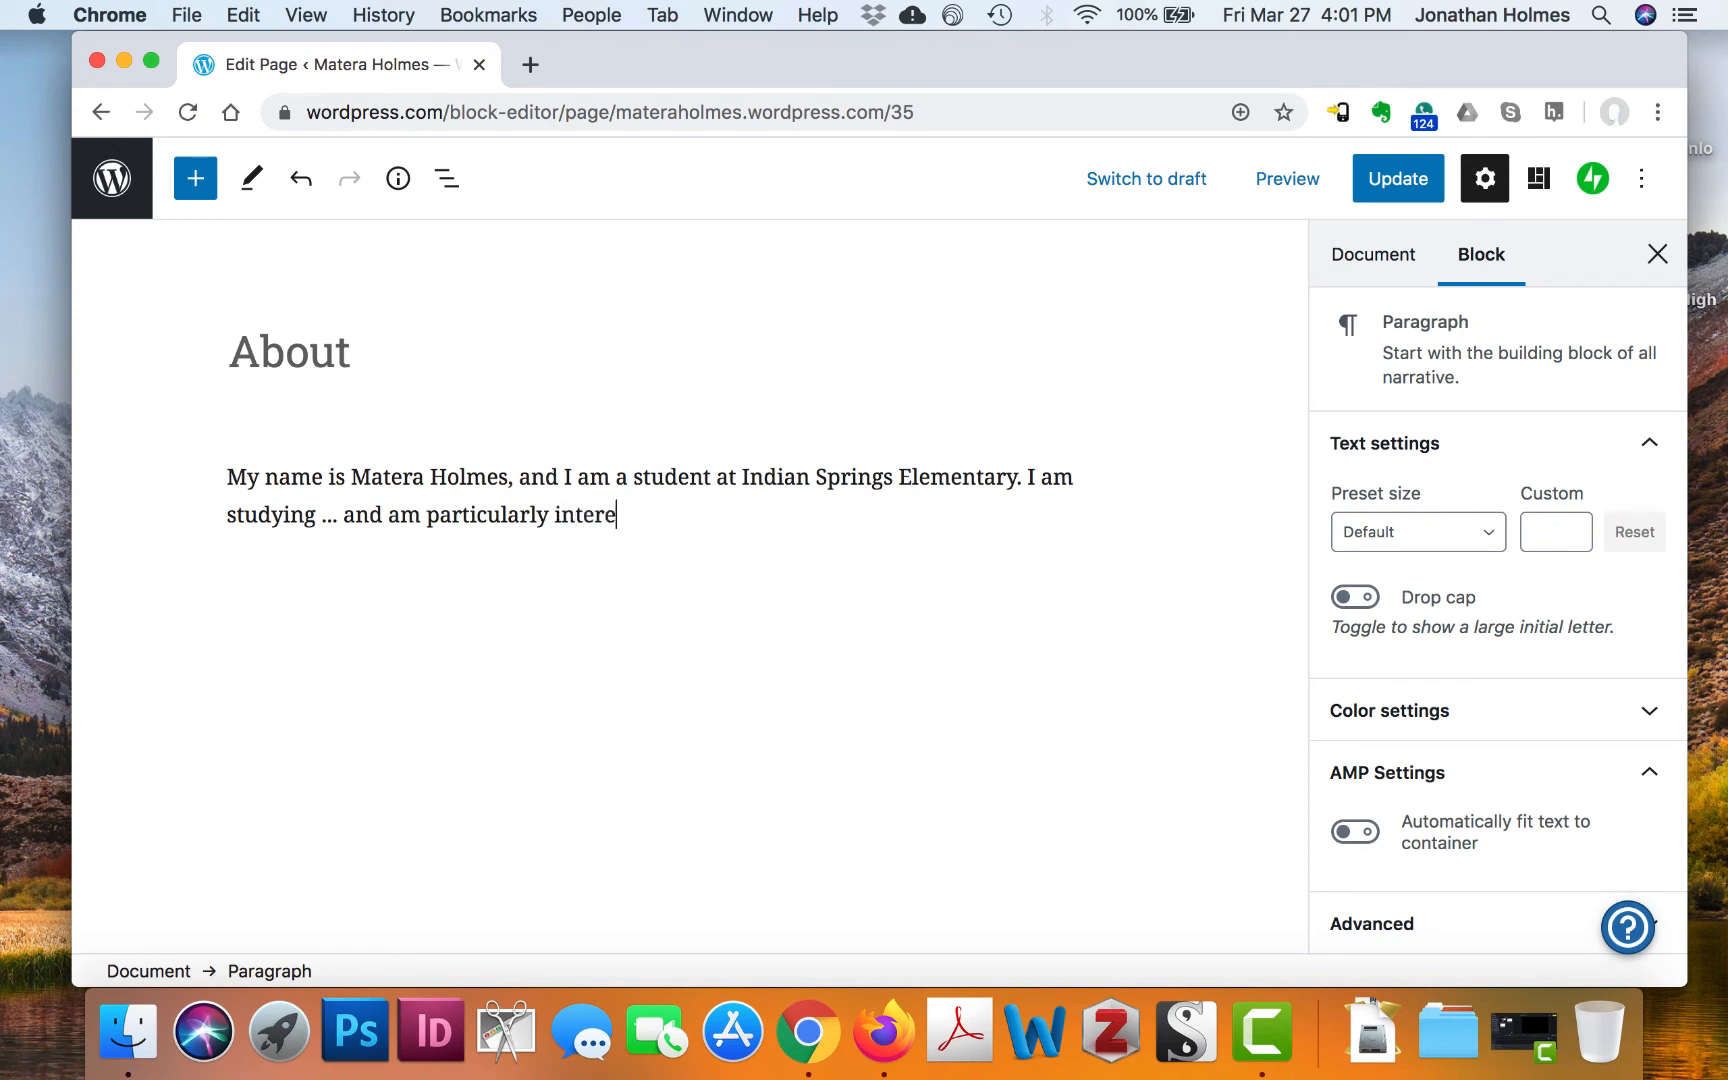
{"action": "type", "text": "sted in ..."}
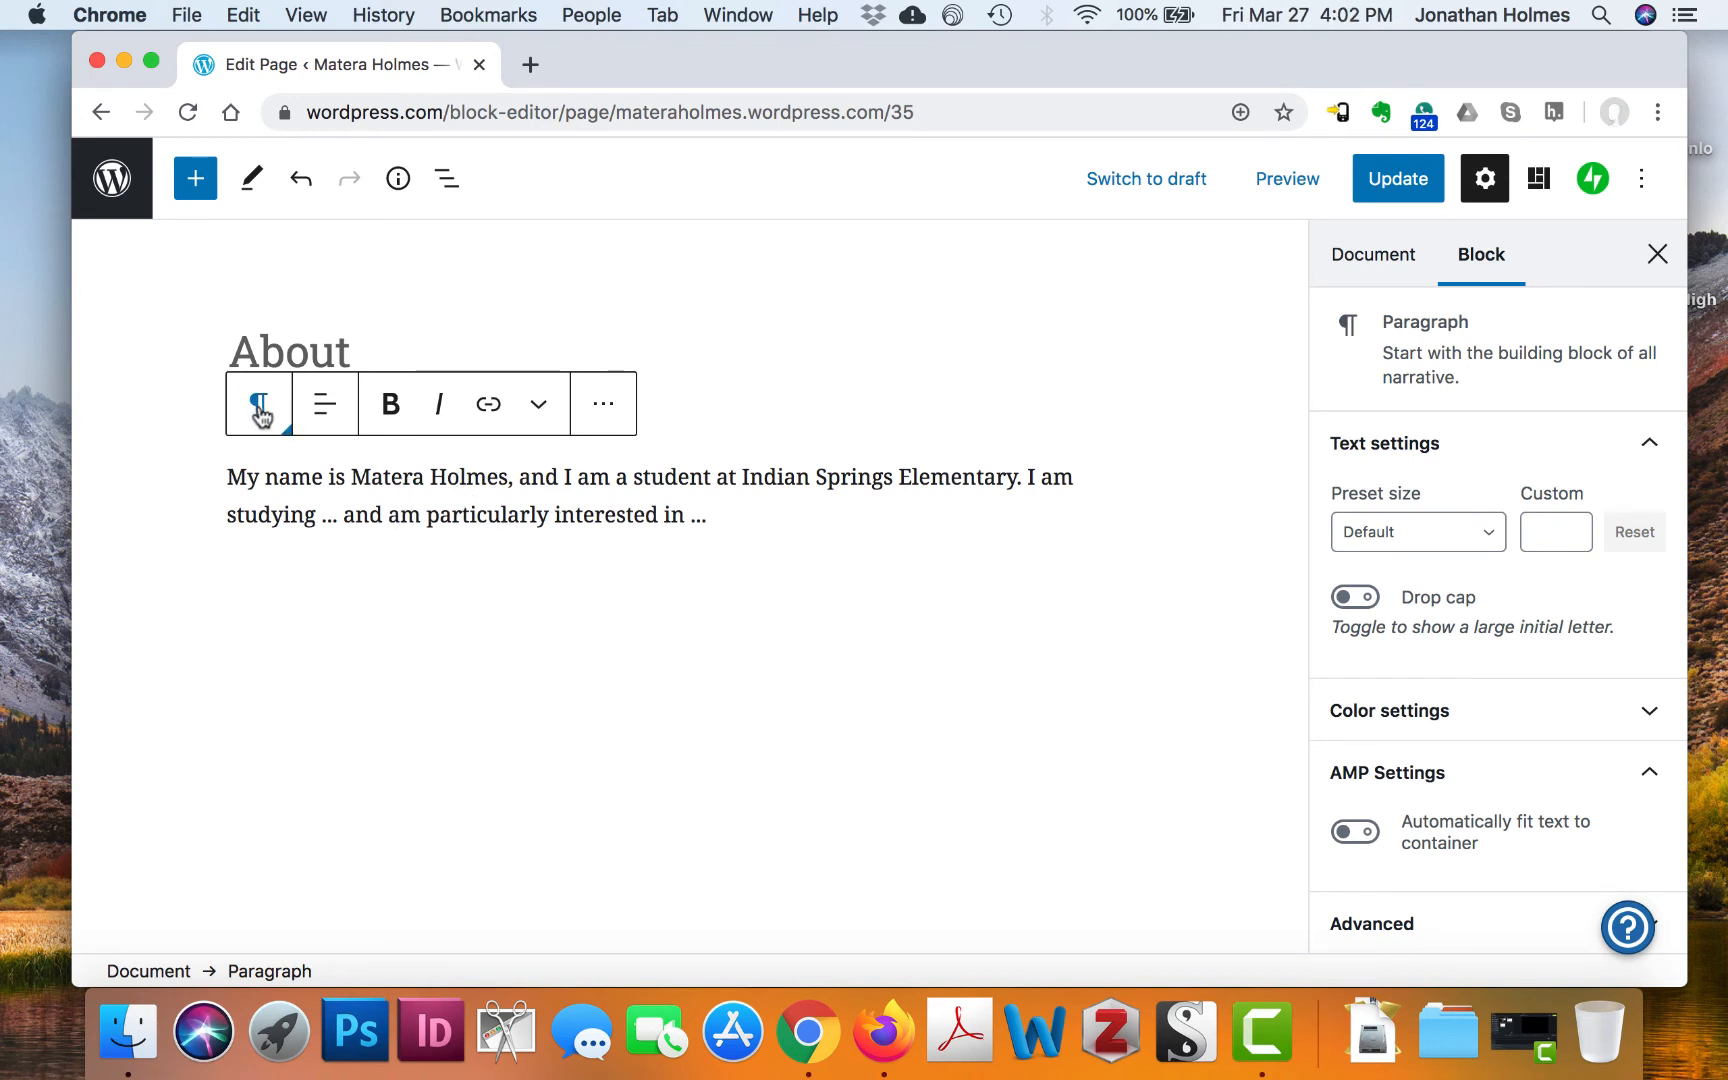
Add an empty block after the intro paragraph and browse the block inserter's list
{"action": "left_click", "coordinate": [260, 407]}
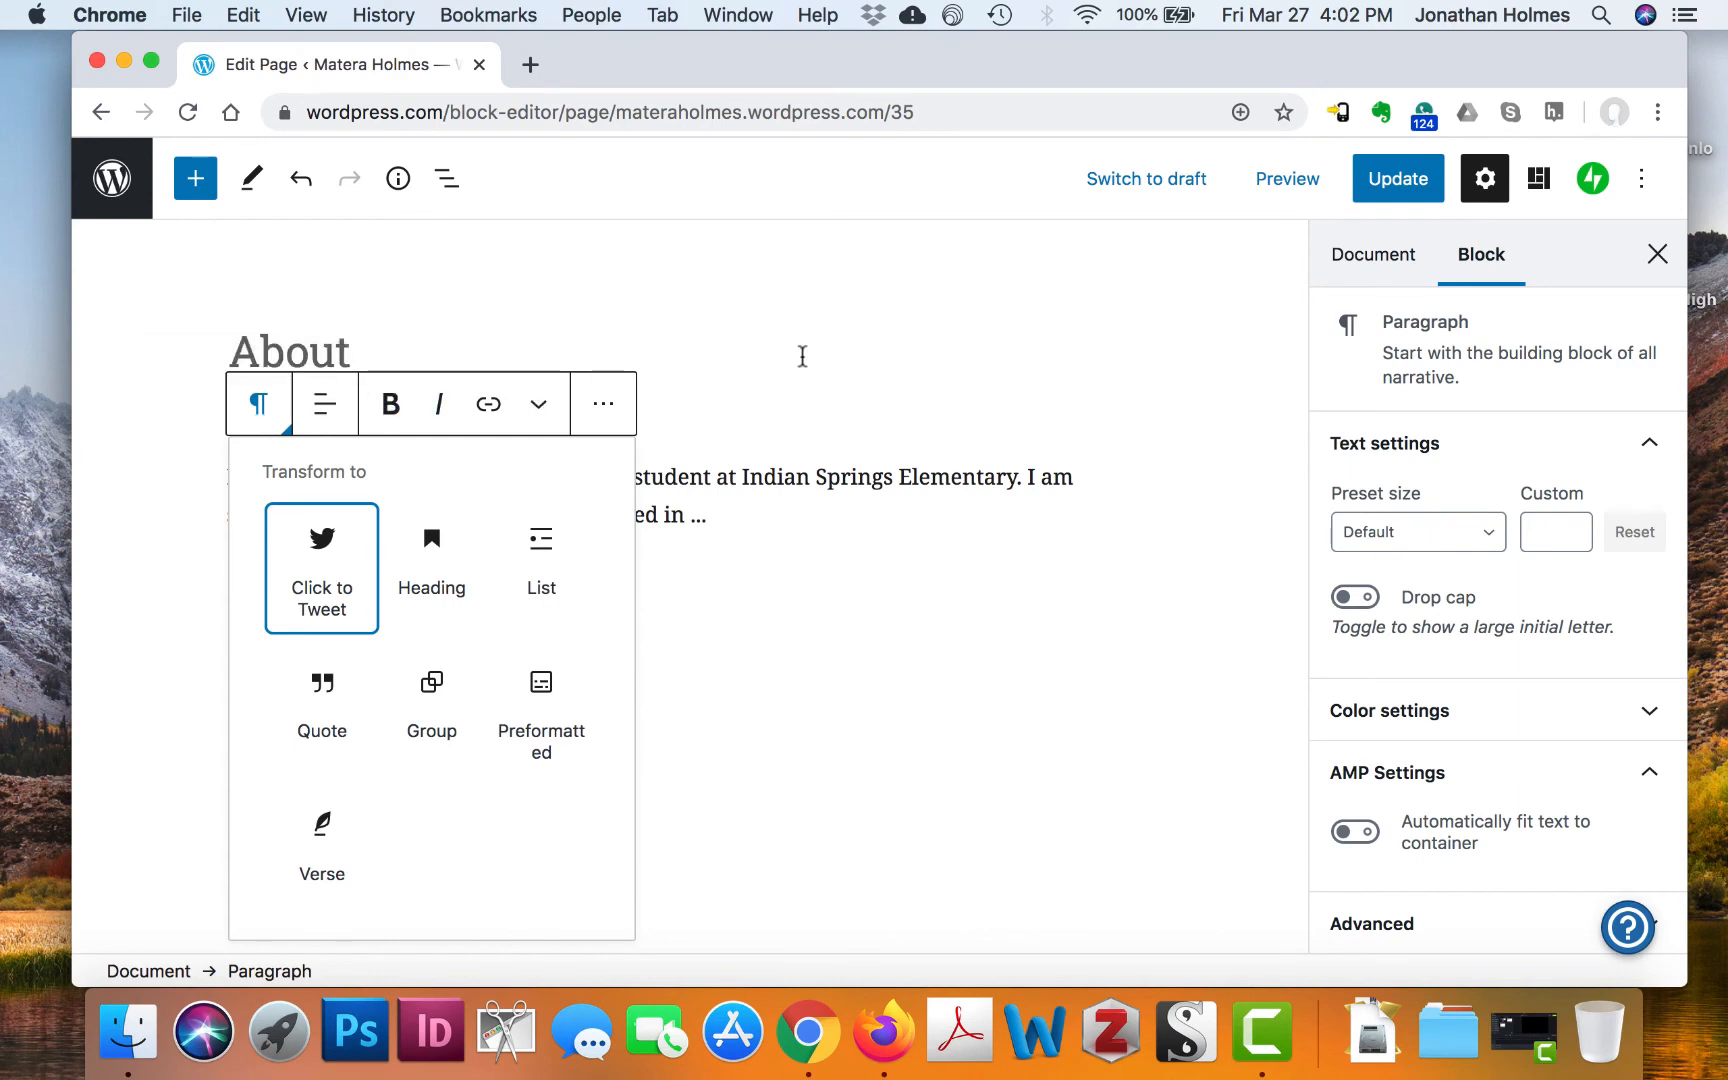
{"action": "left_click", "coordinate": [781, 400]}
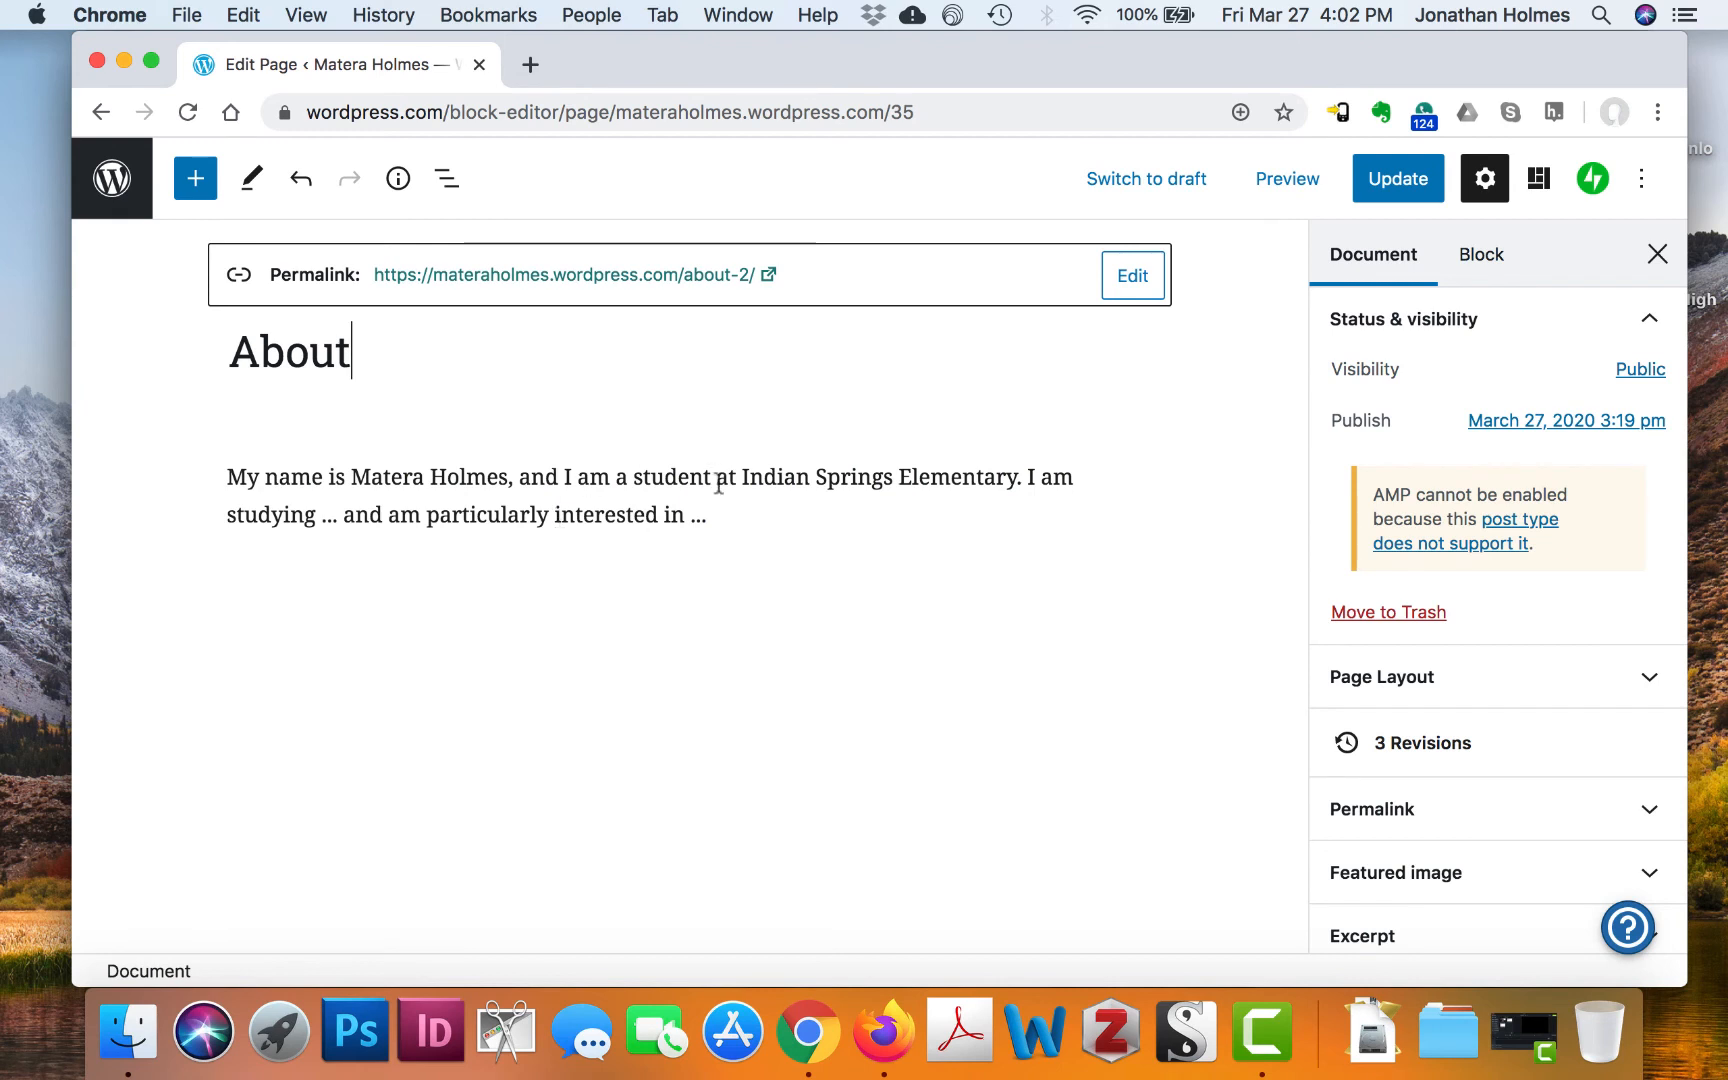
{"action": "left_click", "coordinate": [737, 514]}
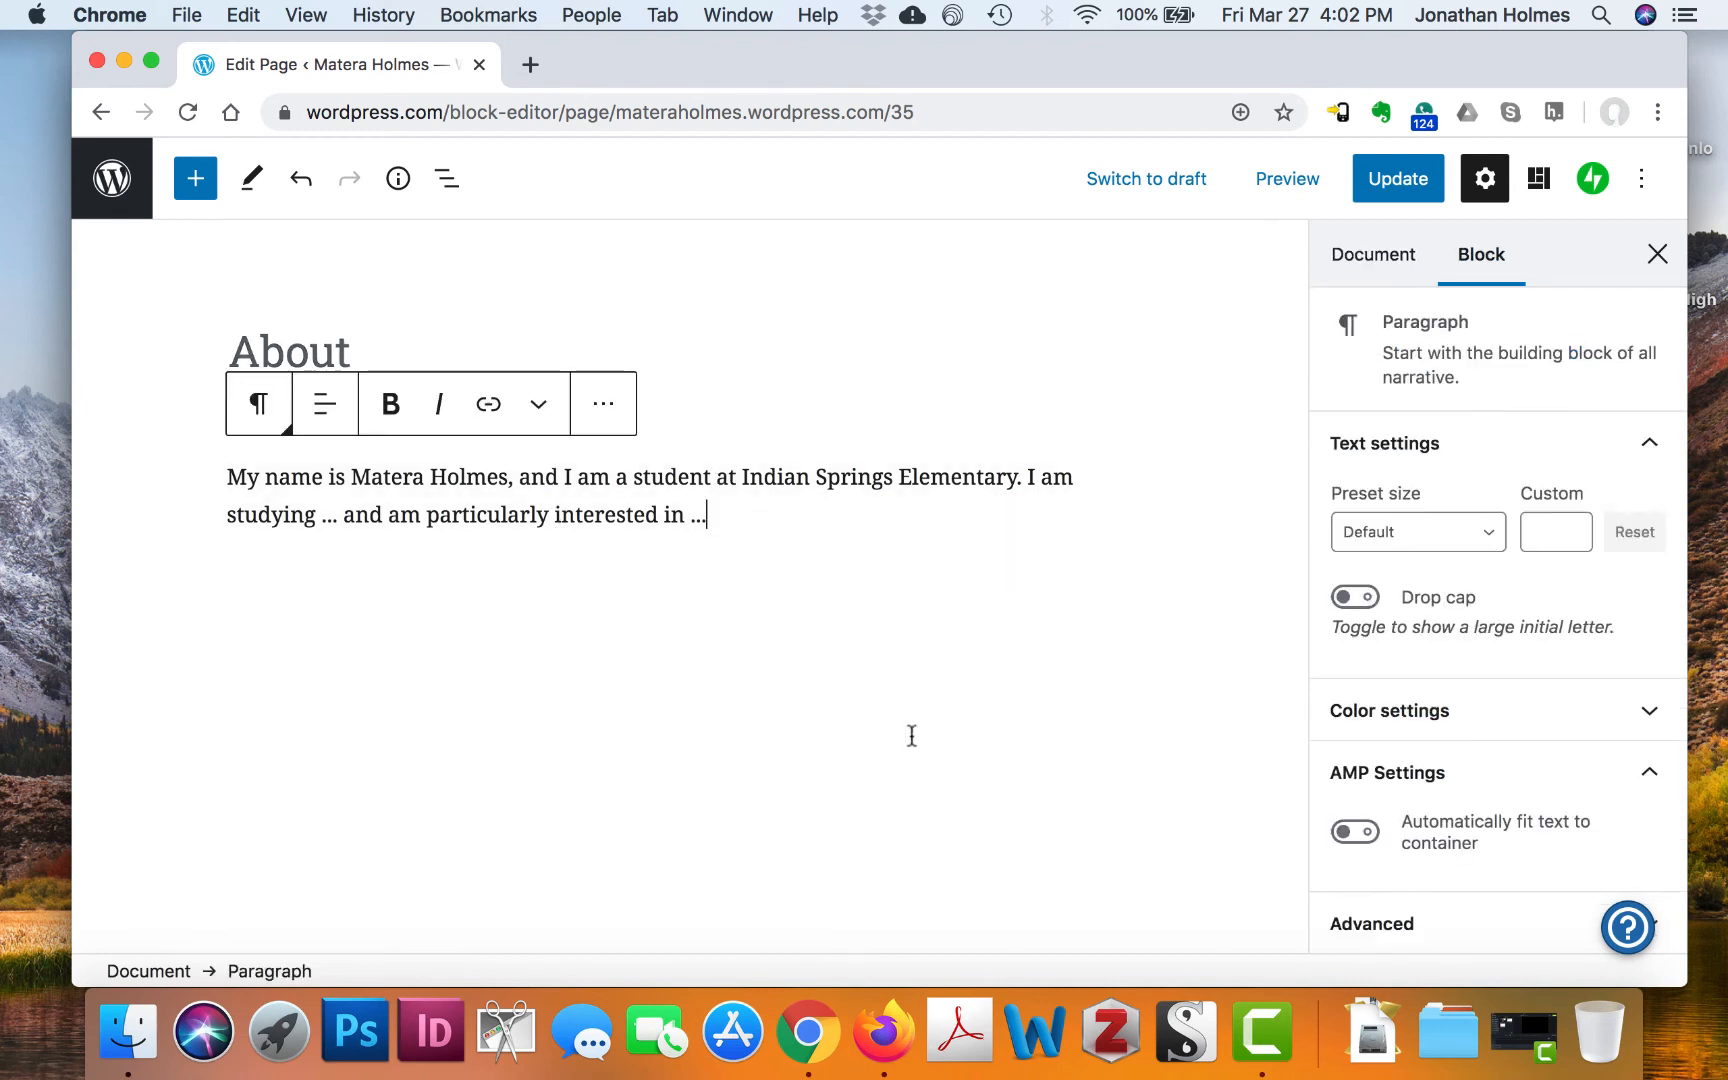
{"action": "key", "text": "Return"}
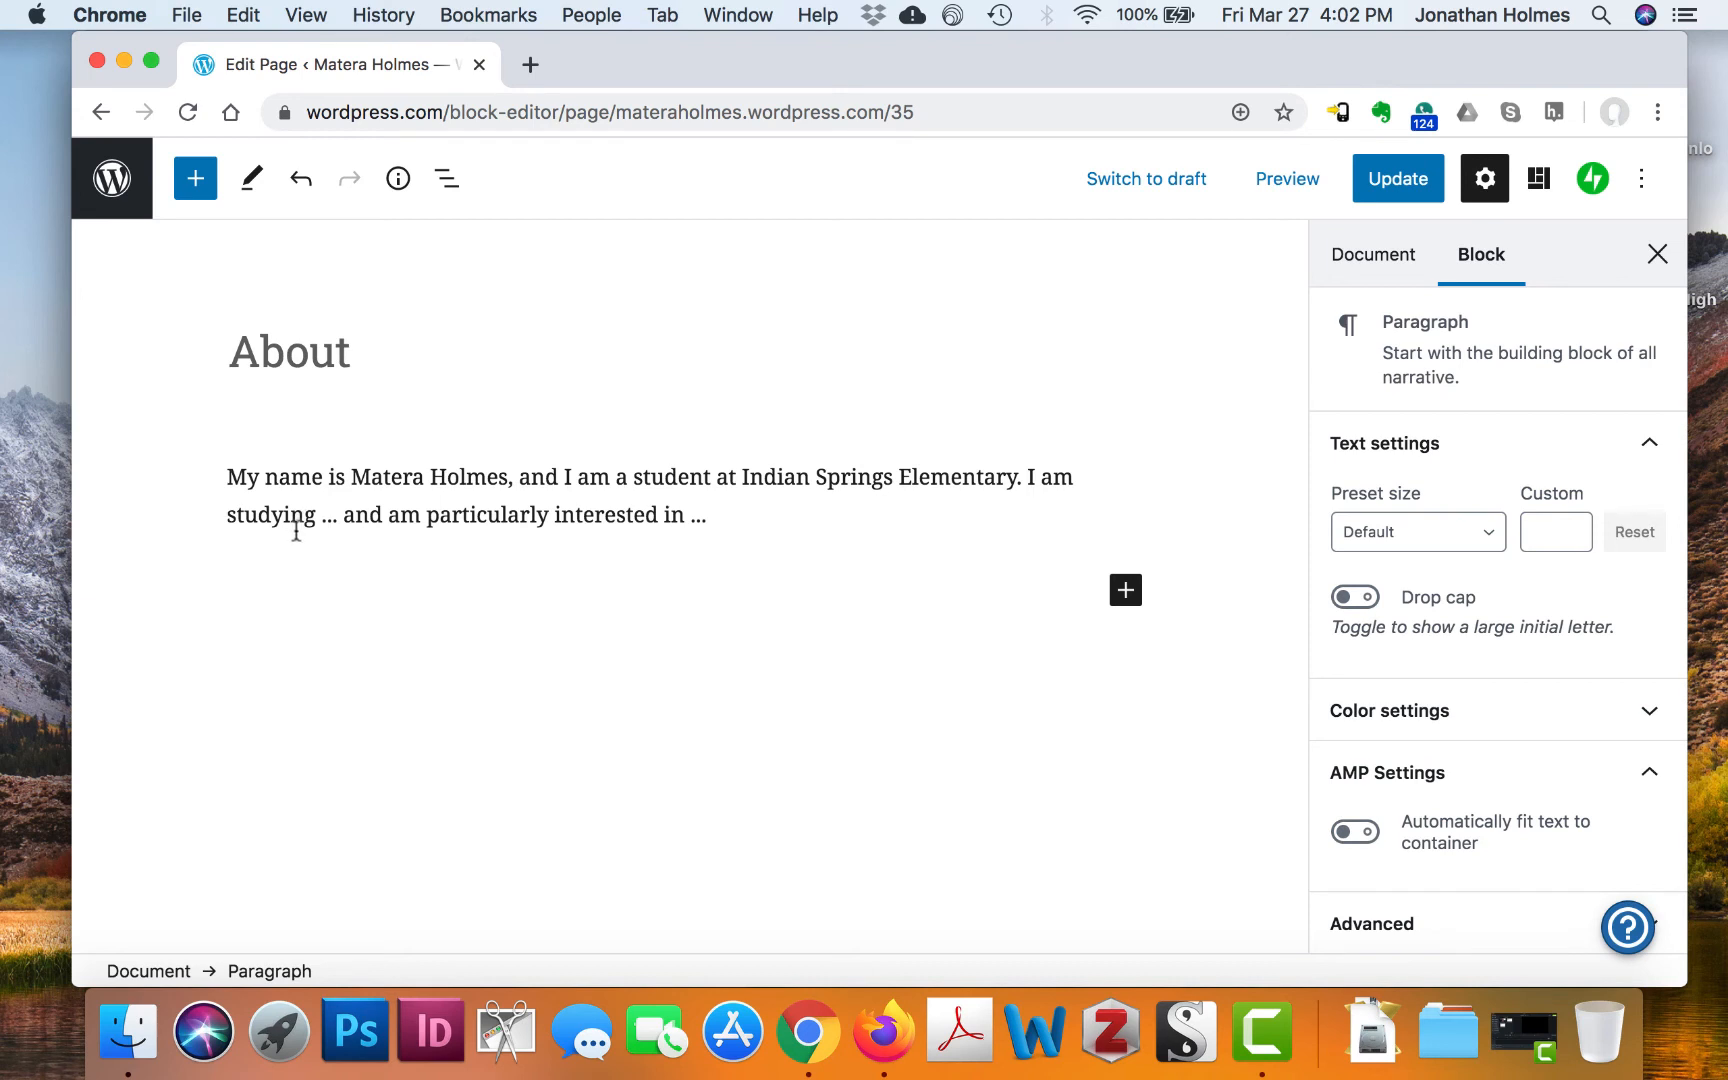
{"action": "left_click", "coordinate": [1126, 592]}
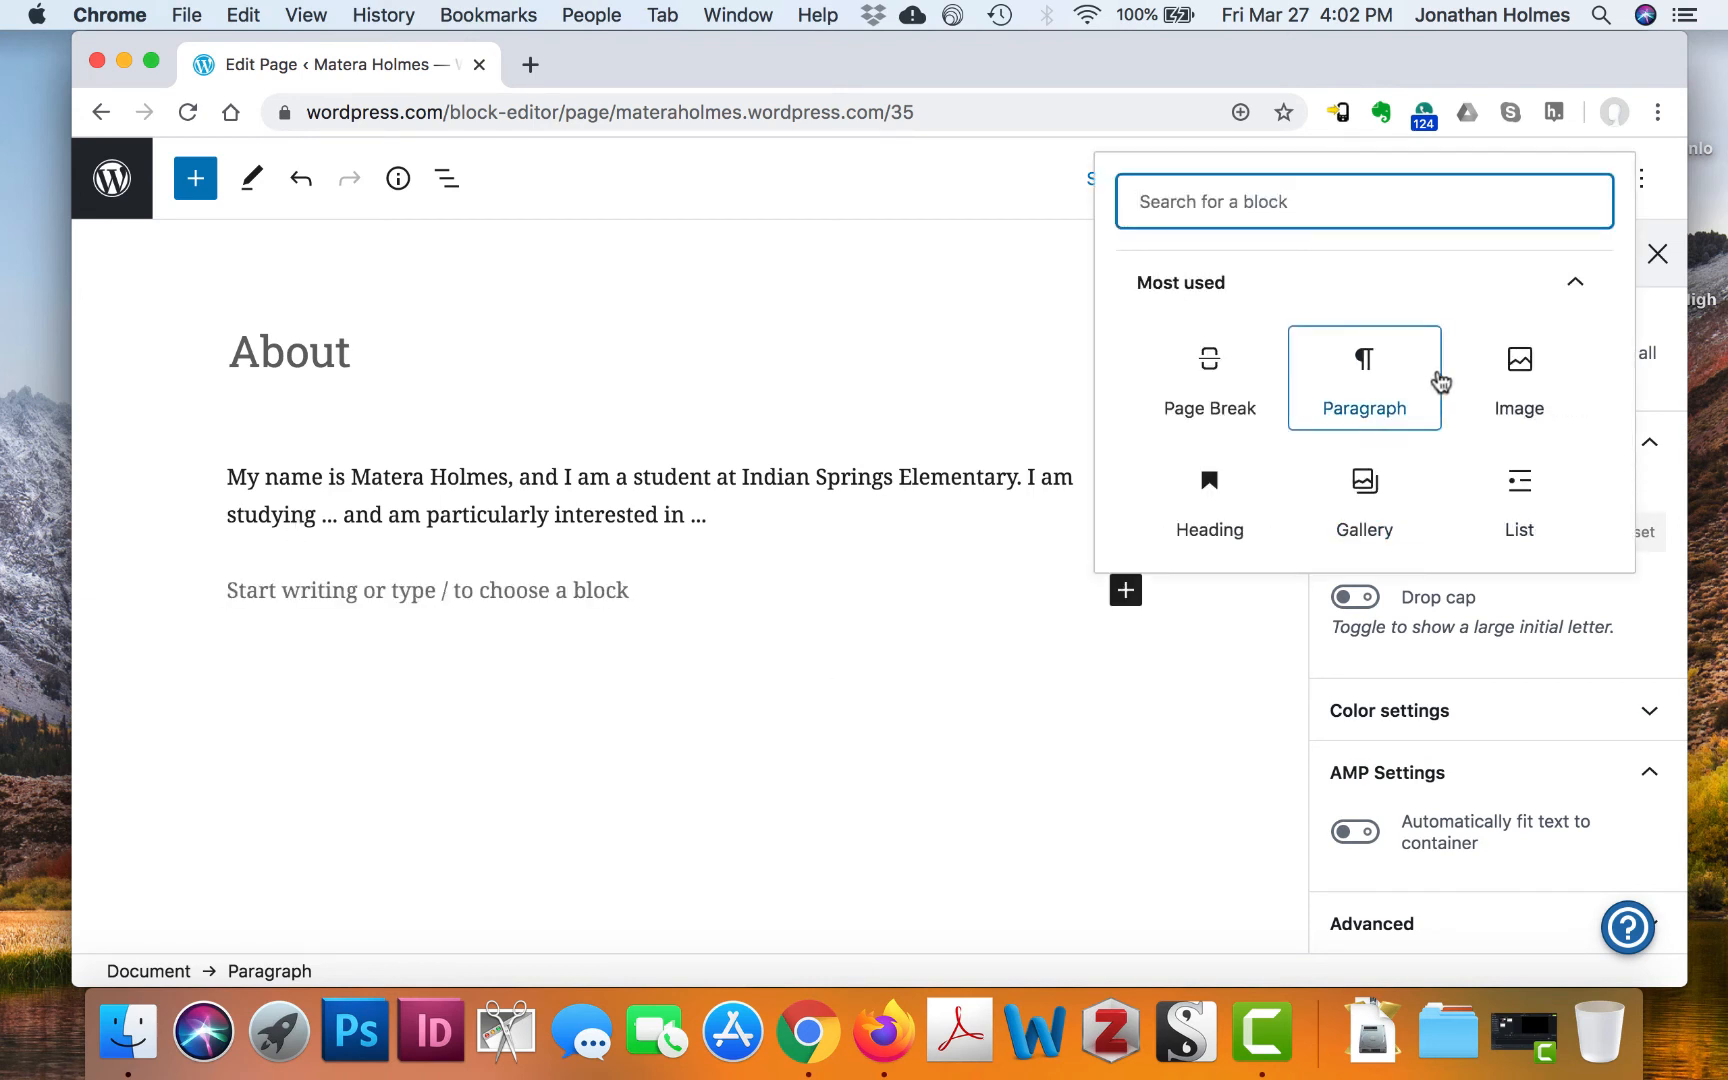
{"action": "scroll", "coordinate": [1440, 378], "scroll_direction": "down", "scroll_amount": 3}
{"action": "scroll", "coordinate": [1440, 378], "scroll_direction": "down", "scroll_amount": 2}
{"action": "scroll", "coordinate": [1435, 378], "scroll_direction": "up", "scroll_amount": 3}
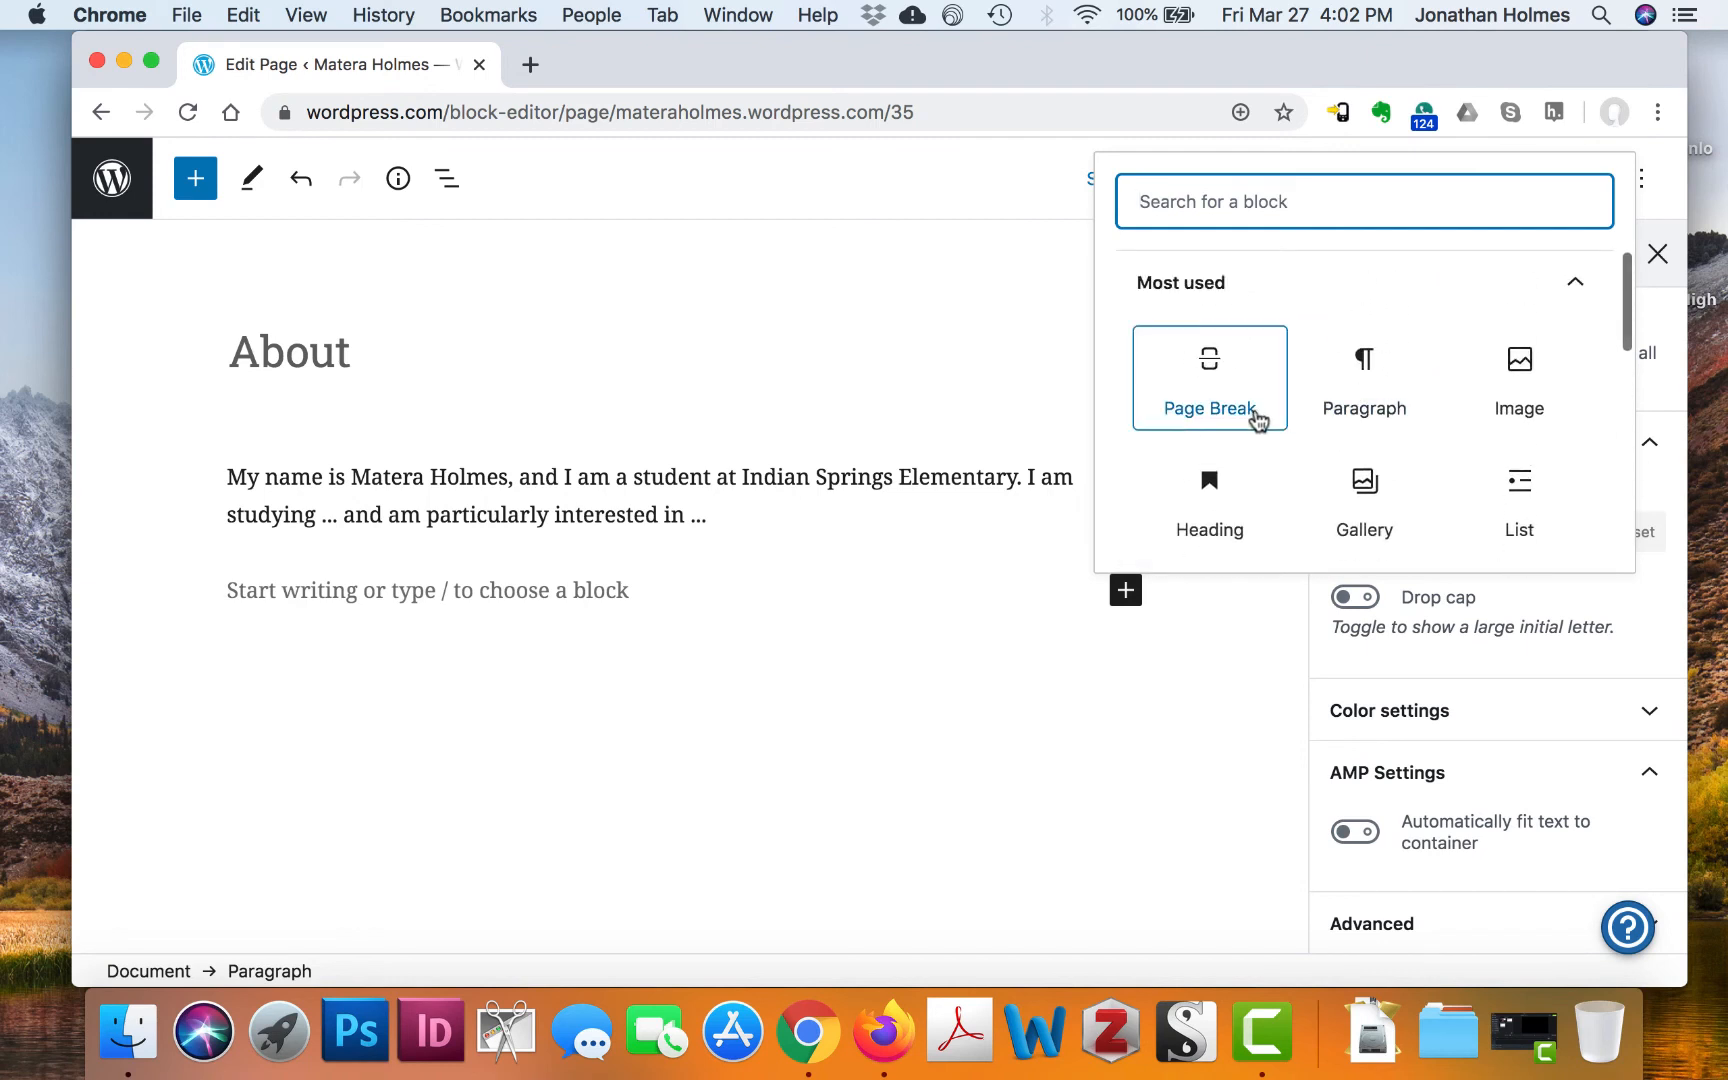
{"action": "scroll", "coordinate": [1258, 420], "scroll_direction": "down", "scroll_amount": 1}
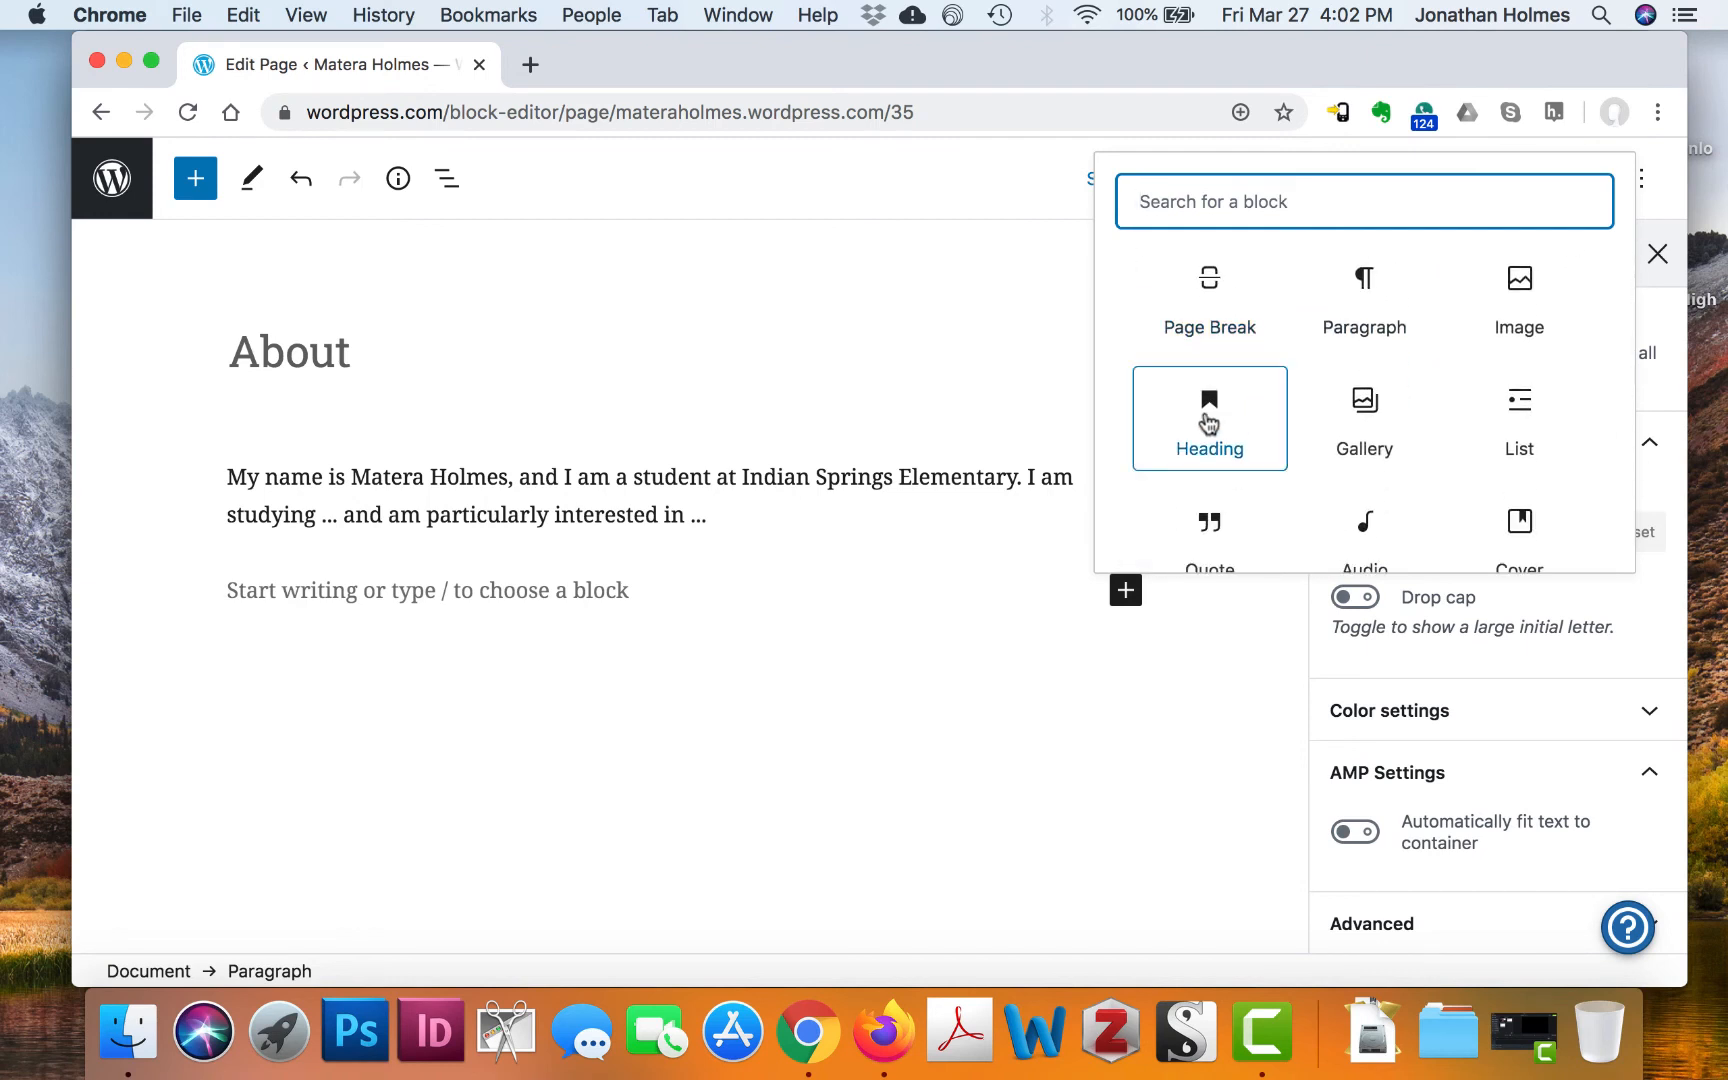
Insert a heading reading 'How I first became interested in becoming a nurse'
{"action": "left_click", "coordinate": [1208, 424]}
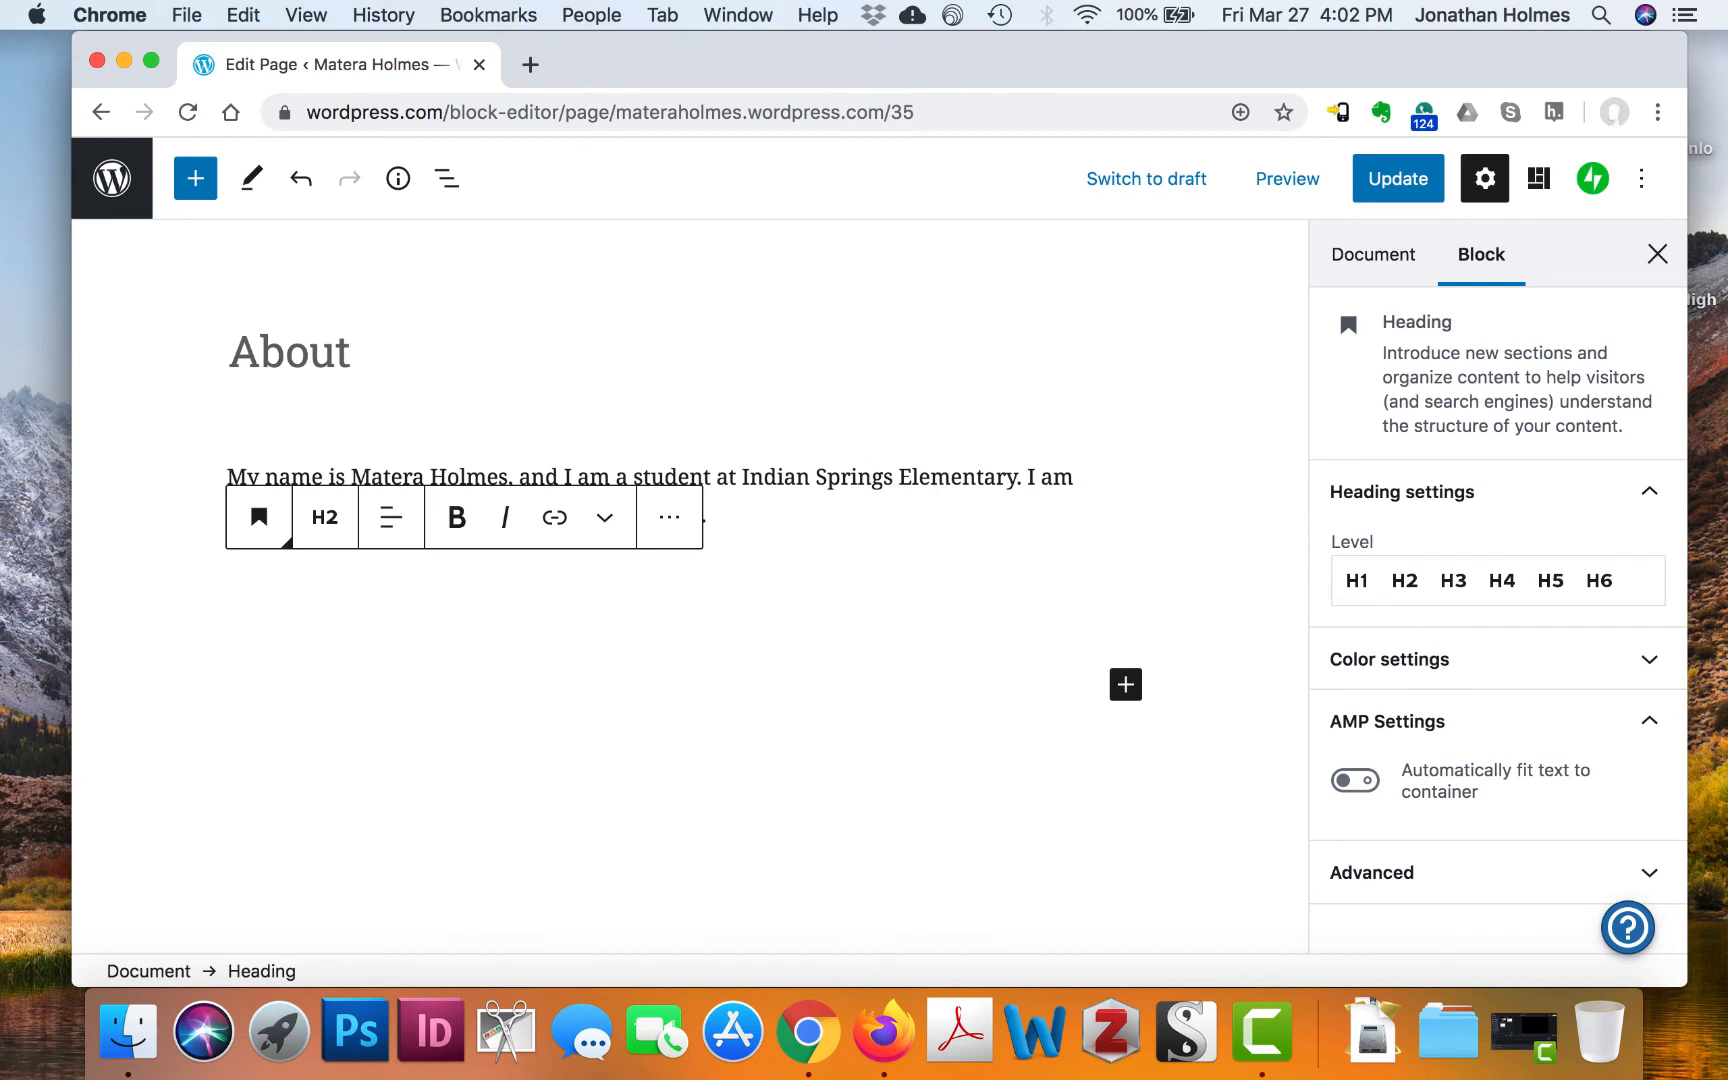
{"action": "type", "text": "How I first "}
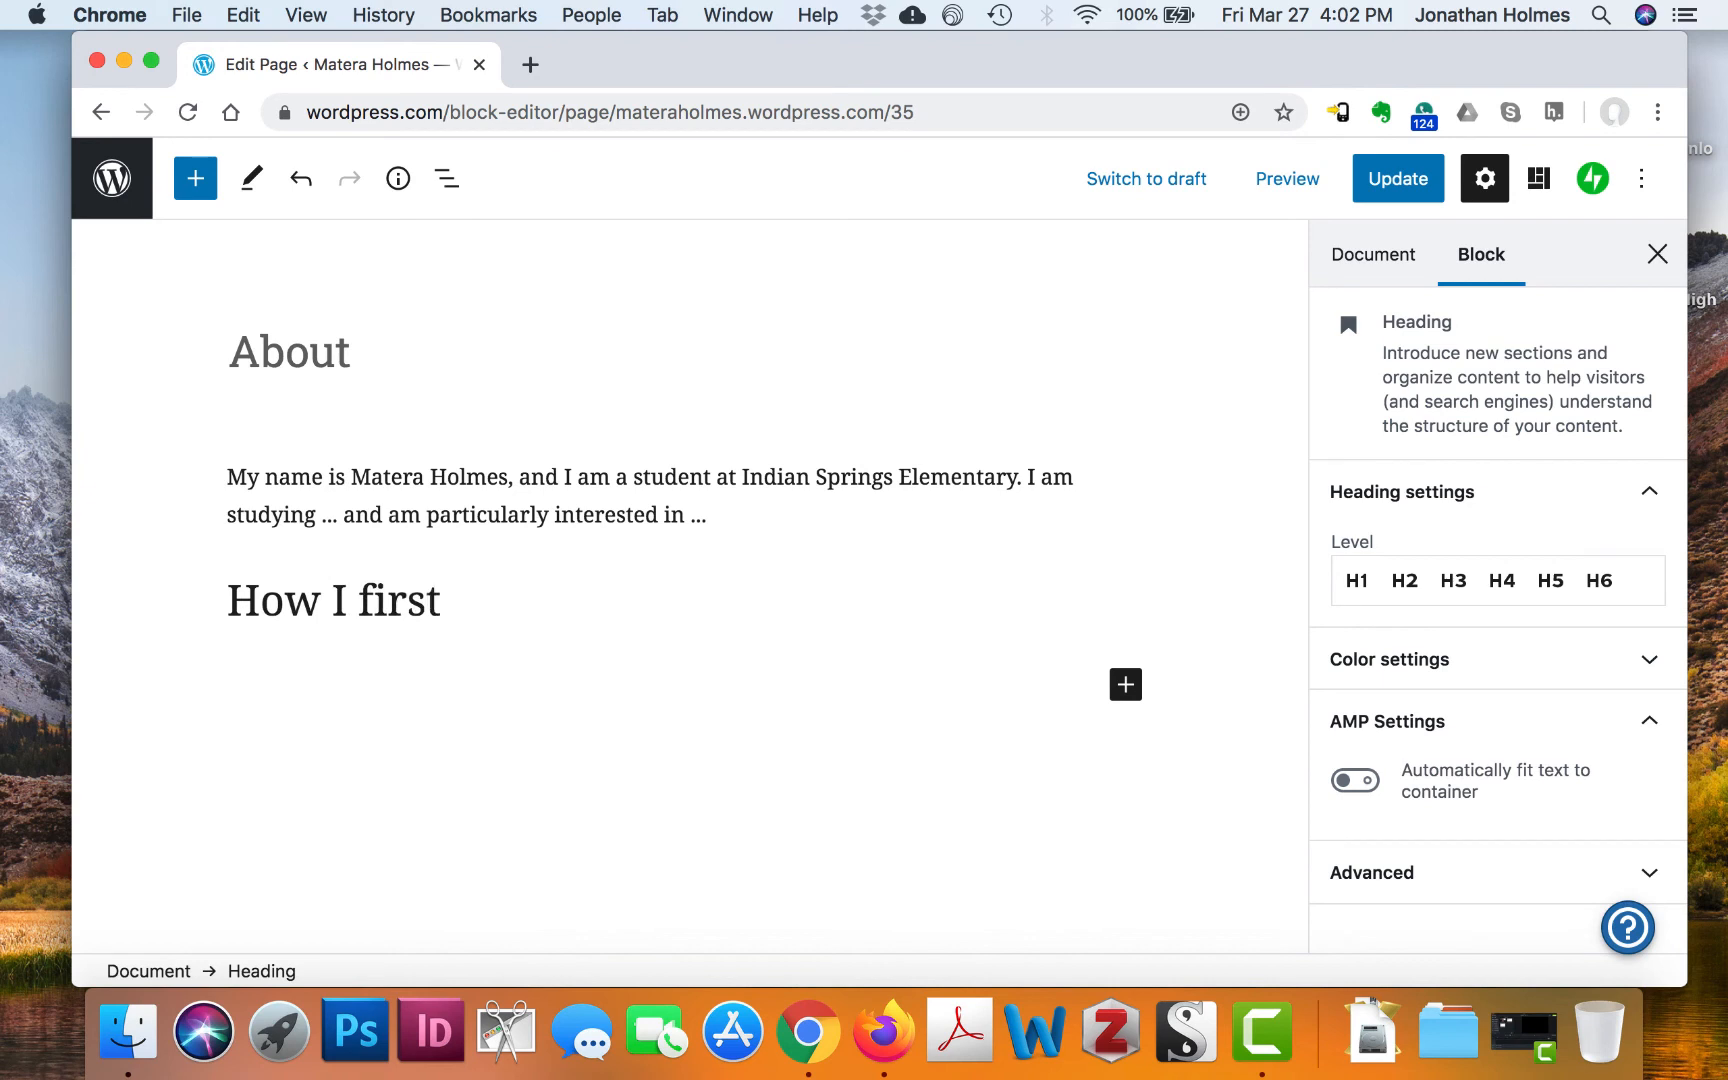
{"action": "type", "text": "became int"}
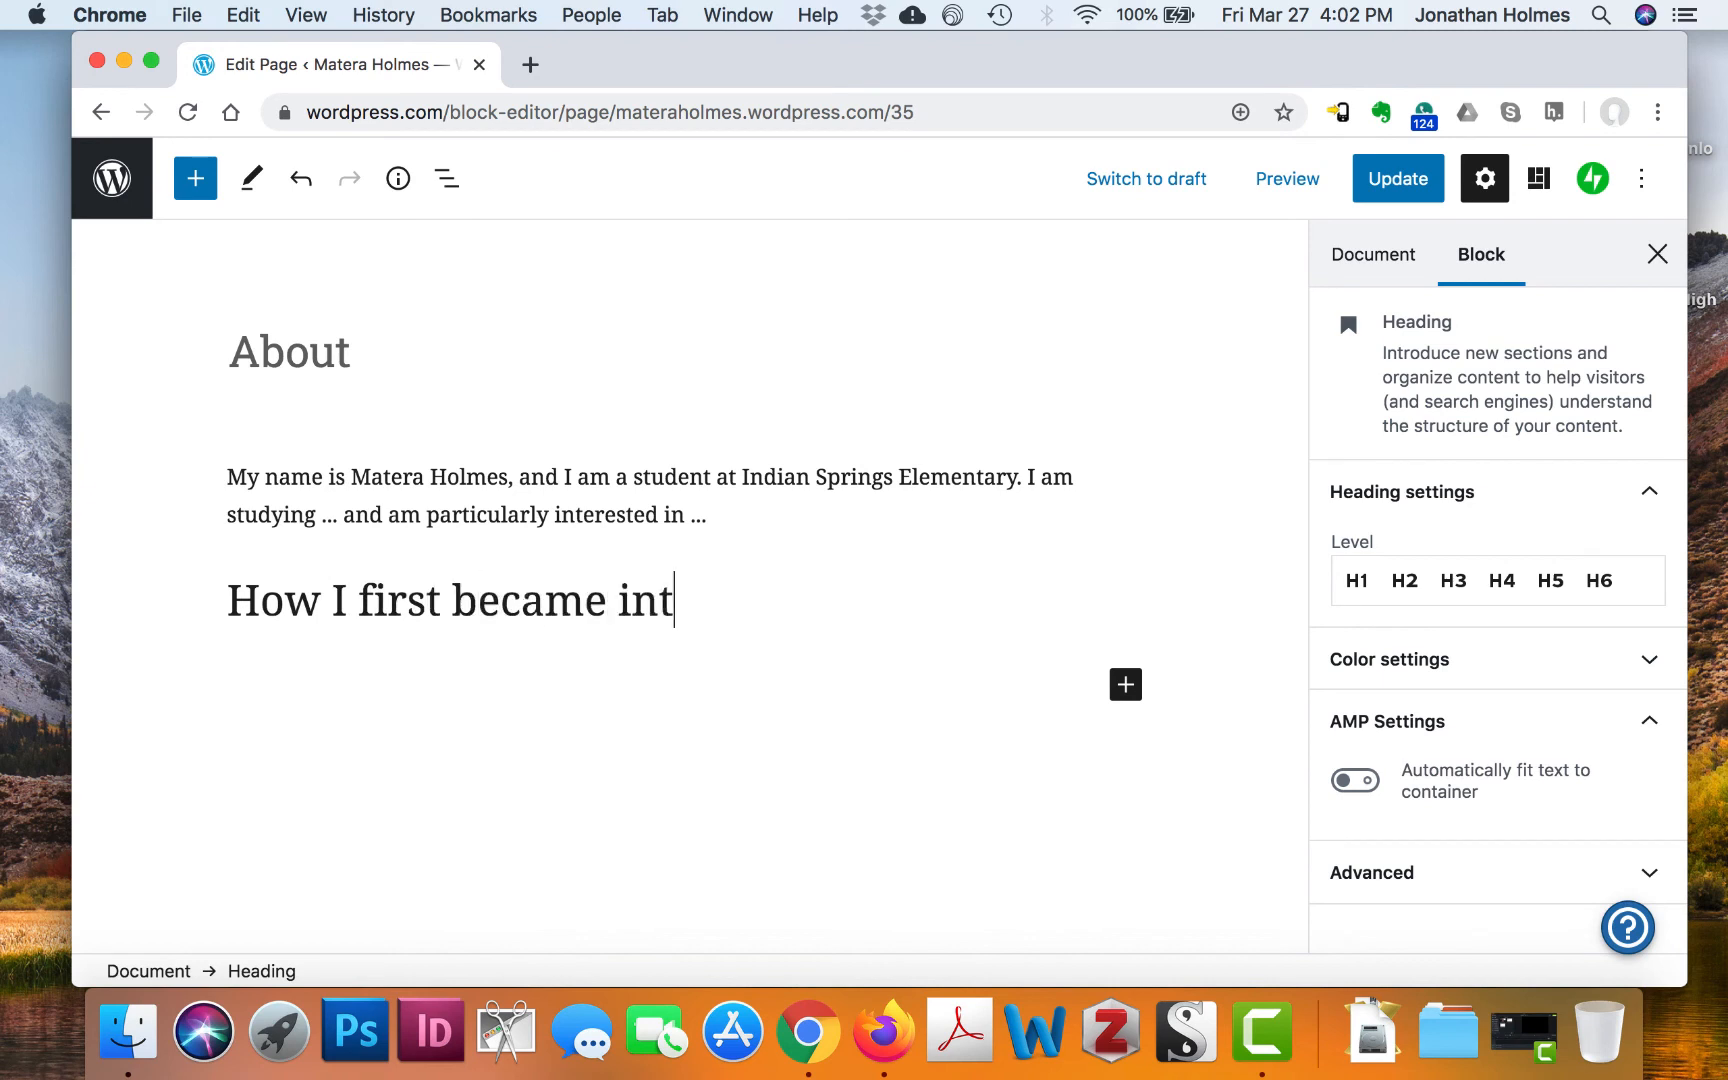
{"action": "type", "text": "erested in "}
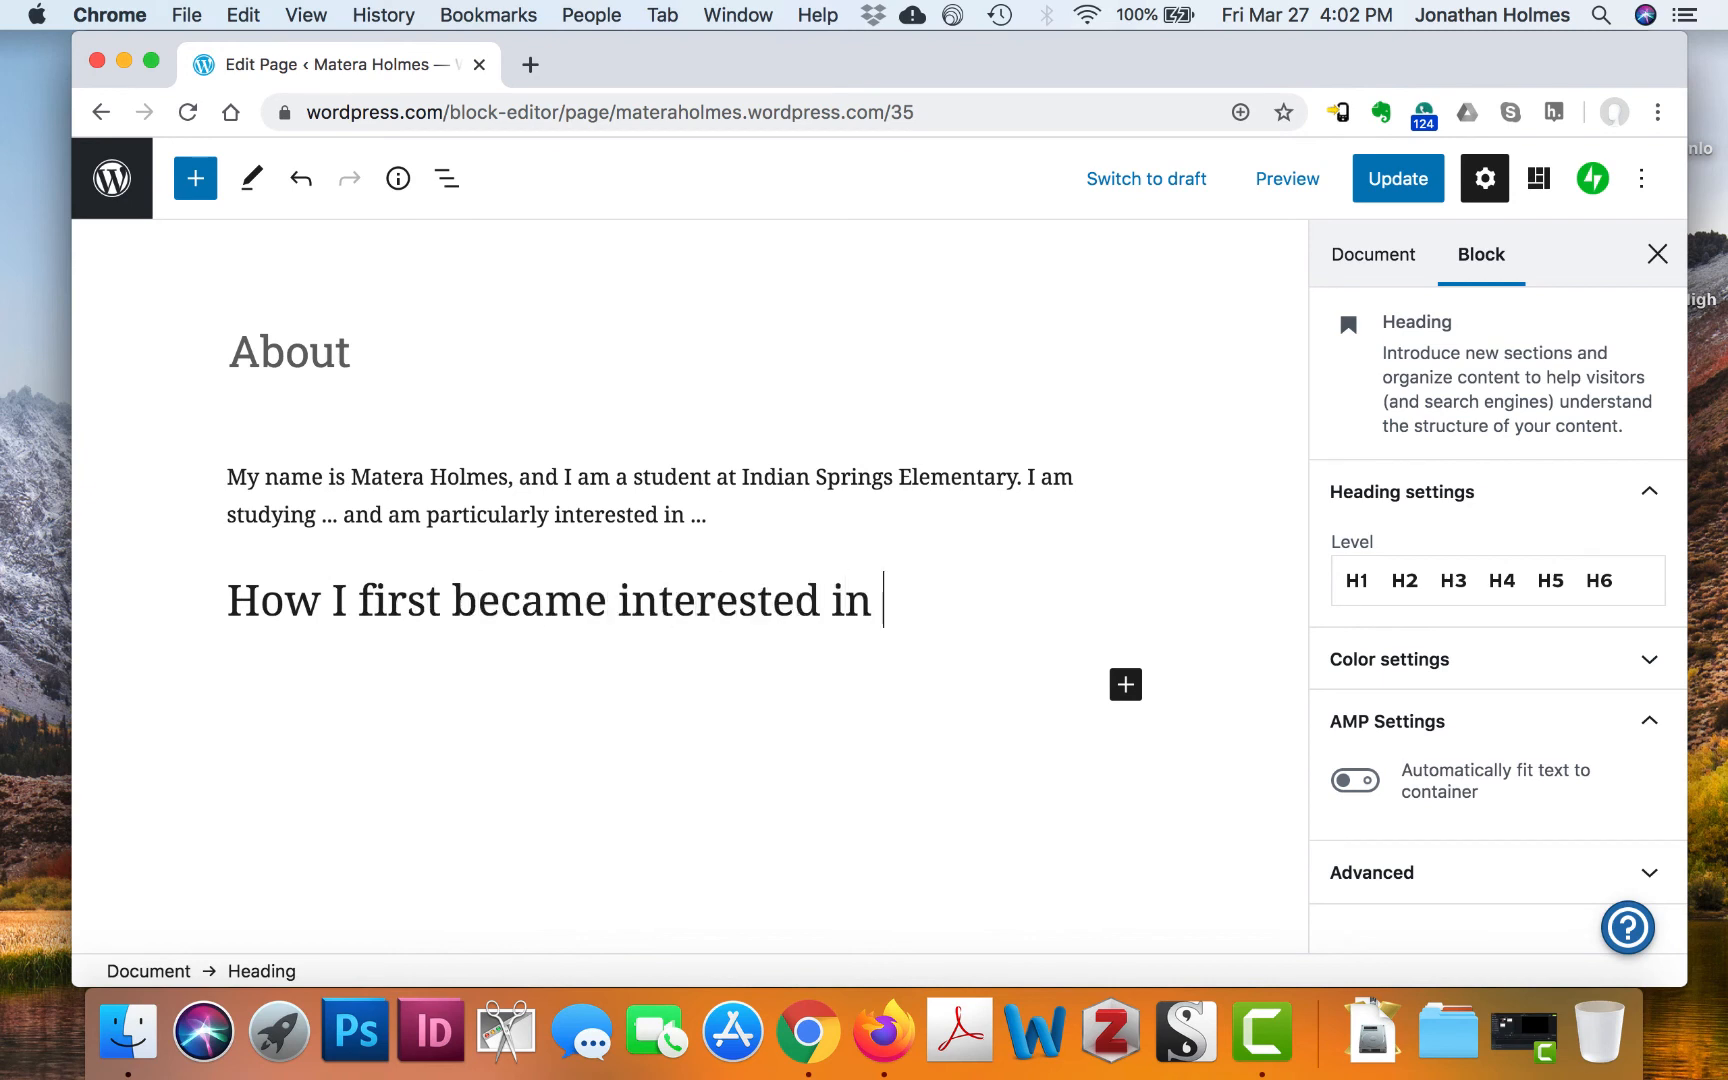
{"action": "type", "text": "bing a"}
{"action": "key", "text": "BackSpace"}
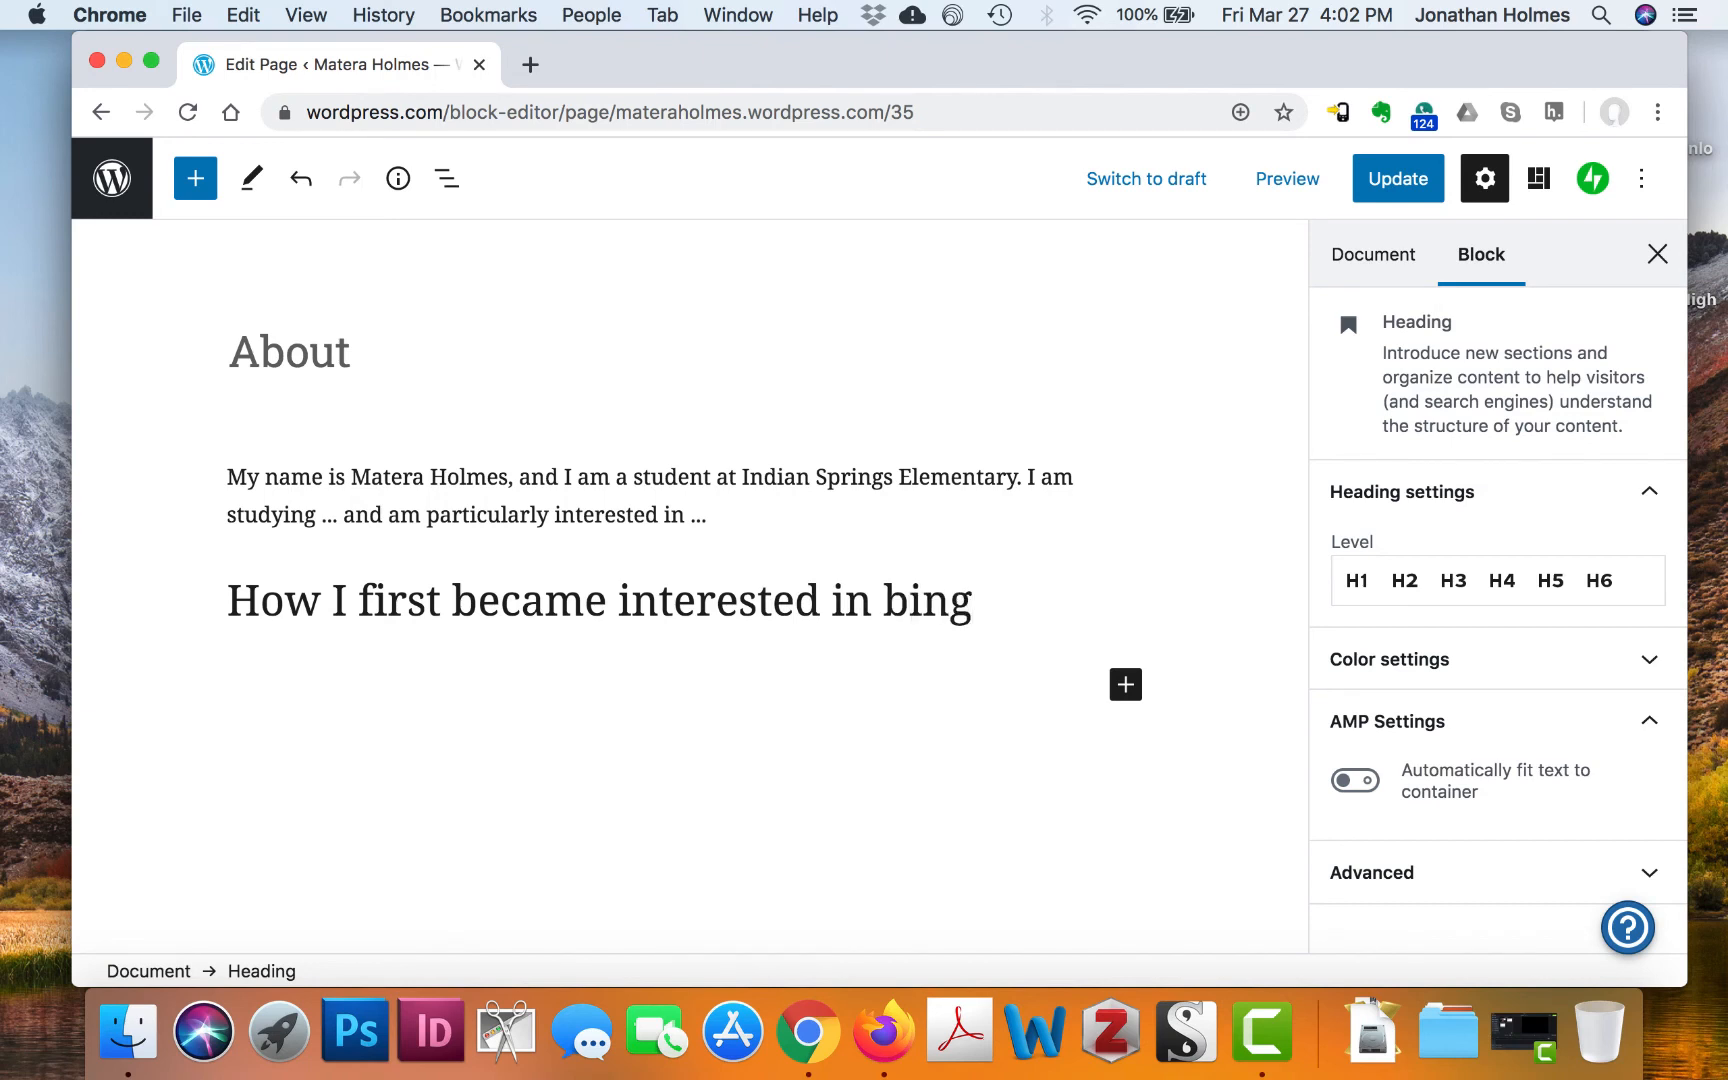
{"action": "key", "text": "BackSpace"}
{"action": "key", "text": "BackSpace"}
{"action": "key", "text": "BackSpace"}
{"action": "type", "text": "e"}
{"action": "key", "text": "BackSpace"}
{"action": "type", "text": "ecoming a nur"}
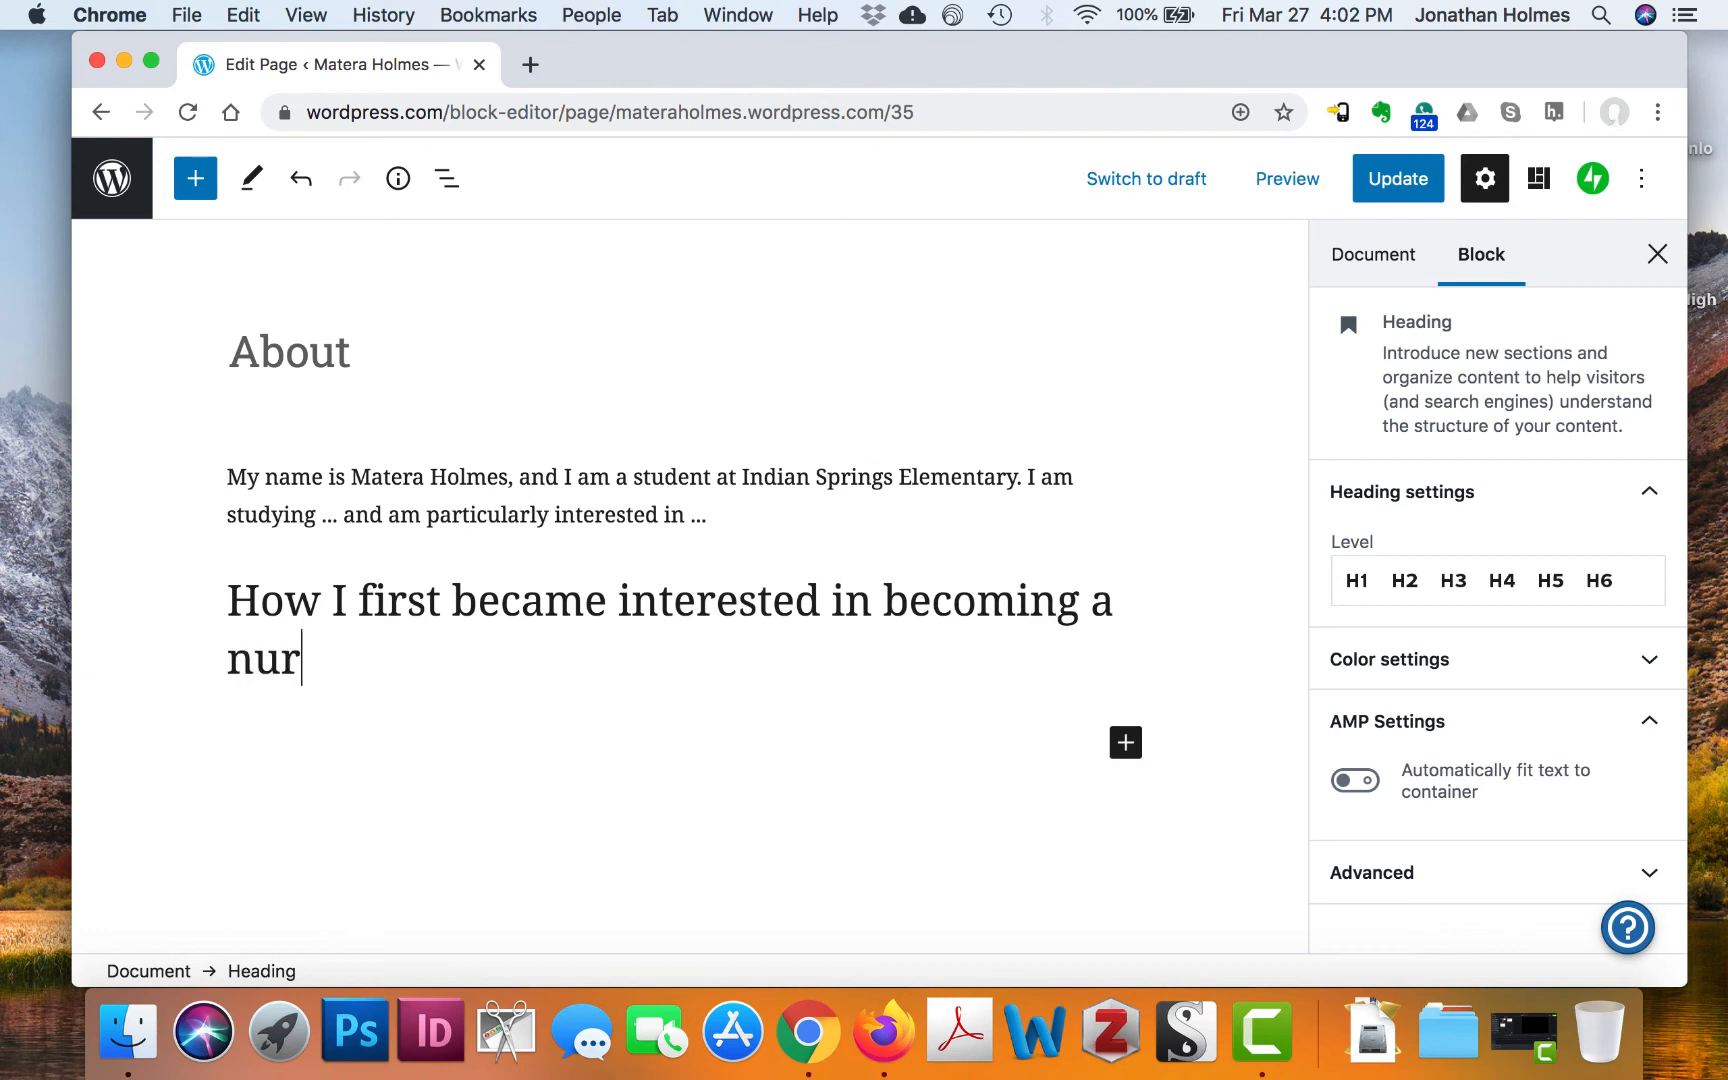
{"action": "type", "text": "se"}
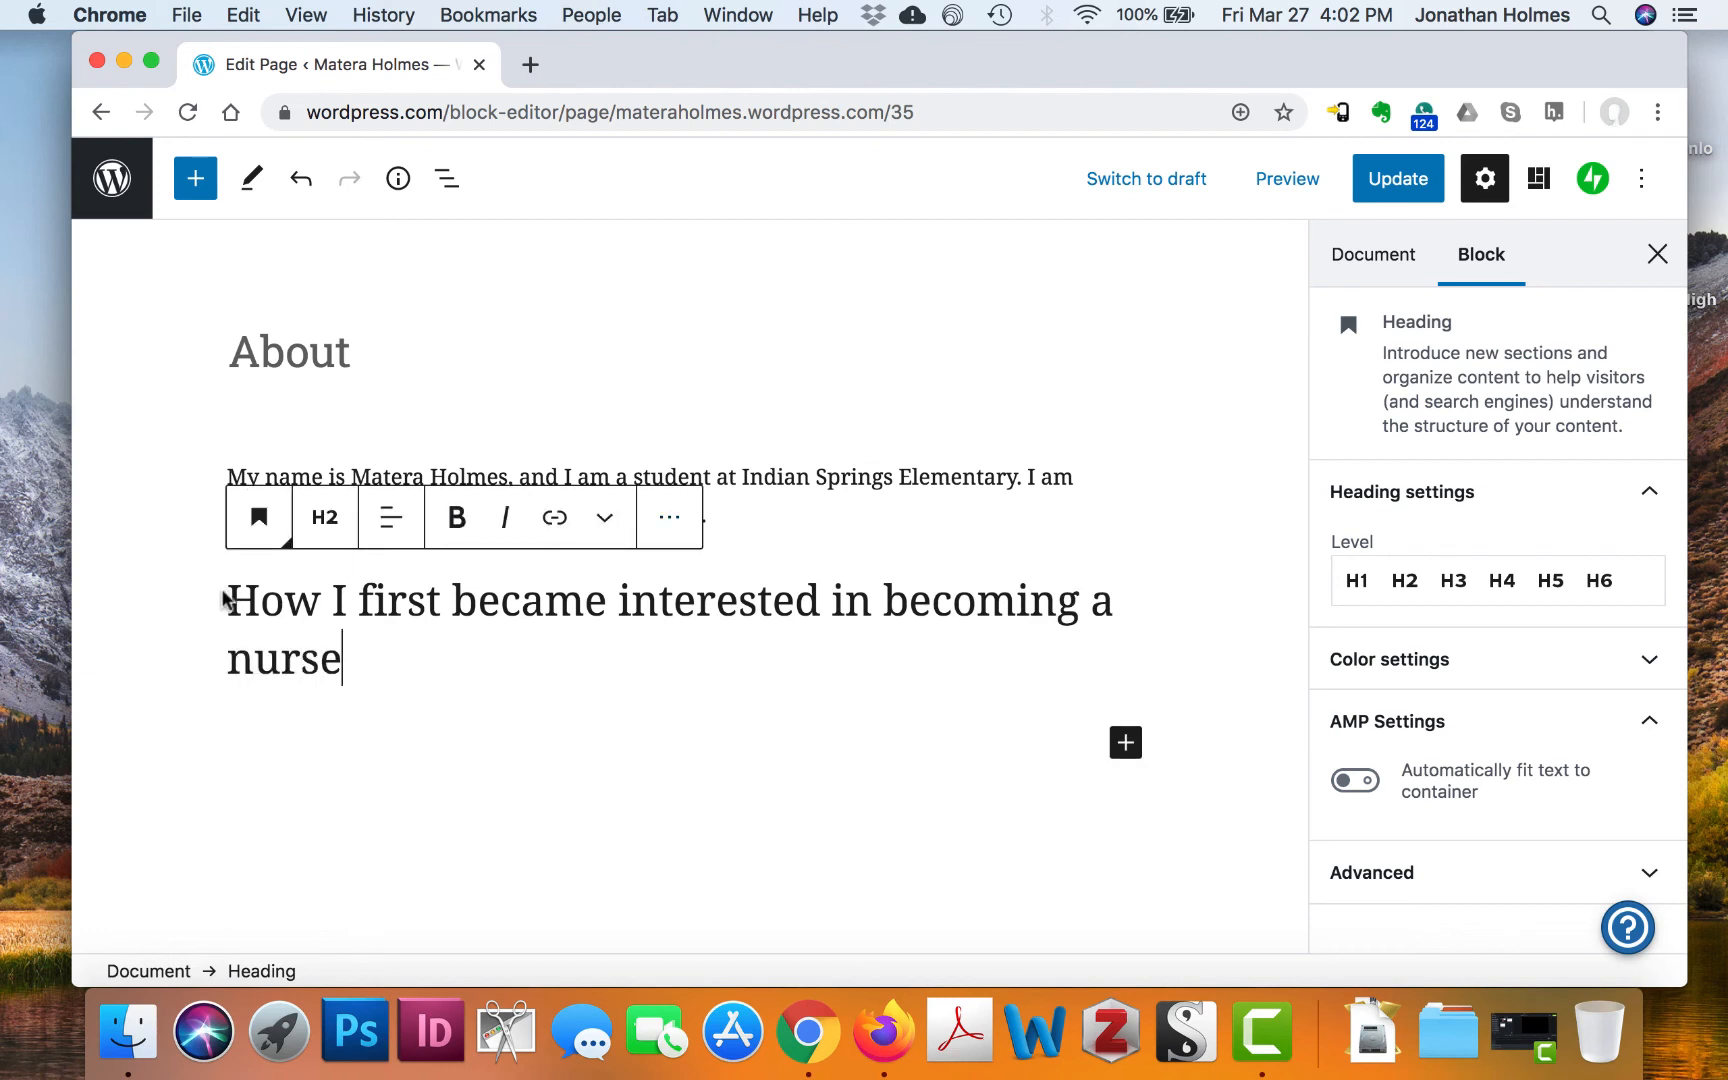
Make the heading level H3 and add an empty paragraph below it
{"action": "left_click_drag", "start_coordinate": [230, 595], "coordinate": [342, 640]}
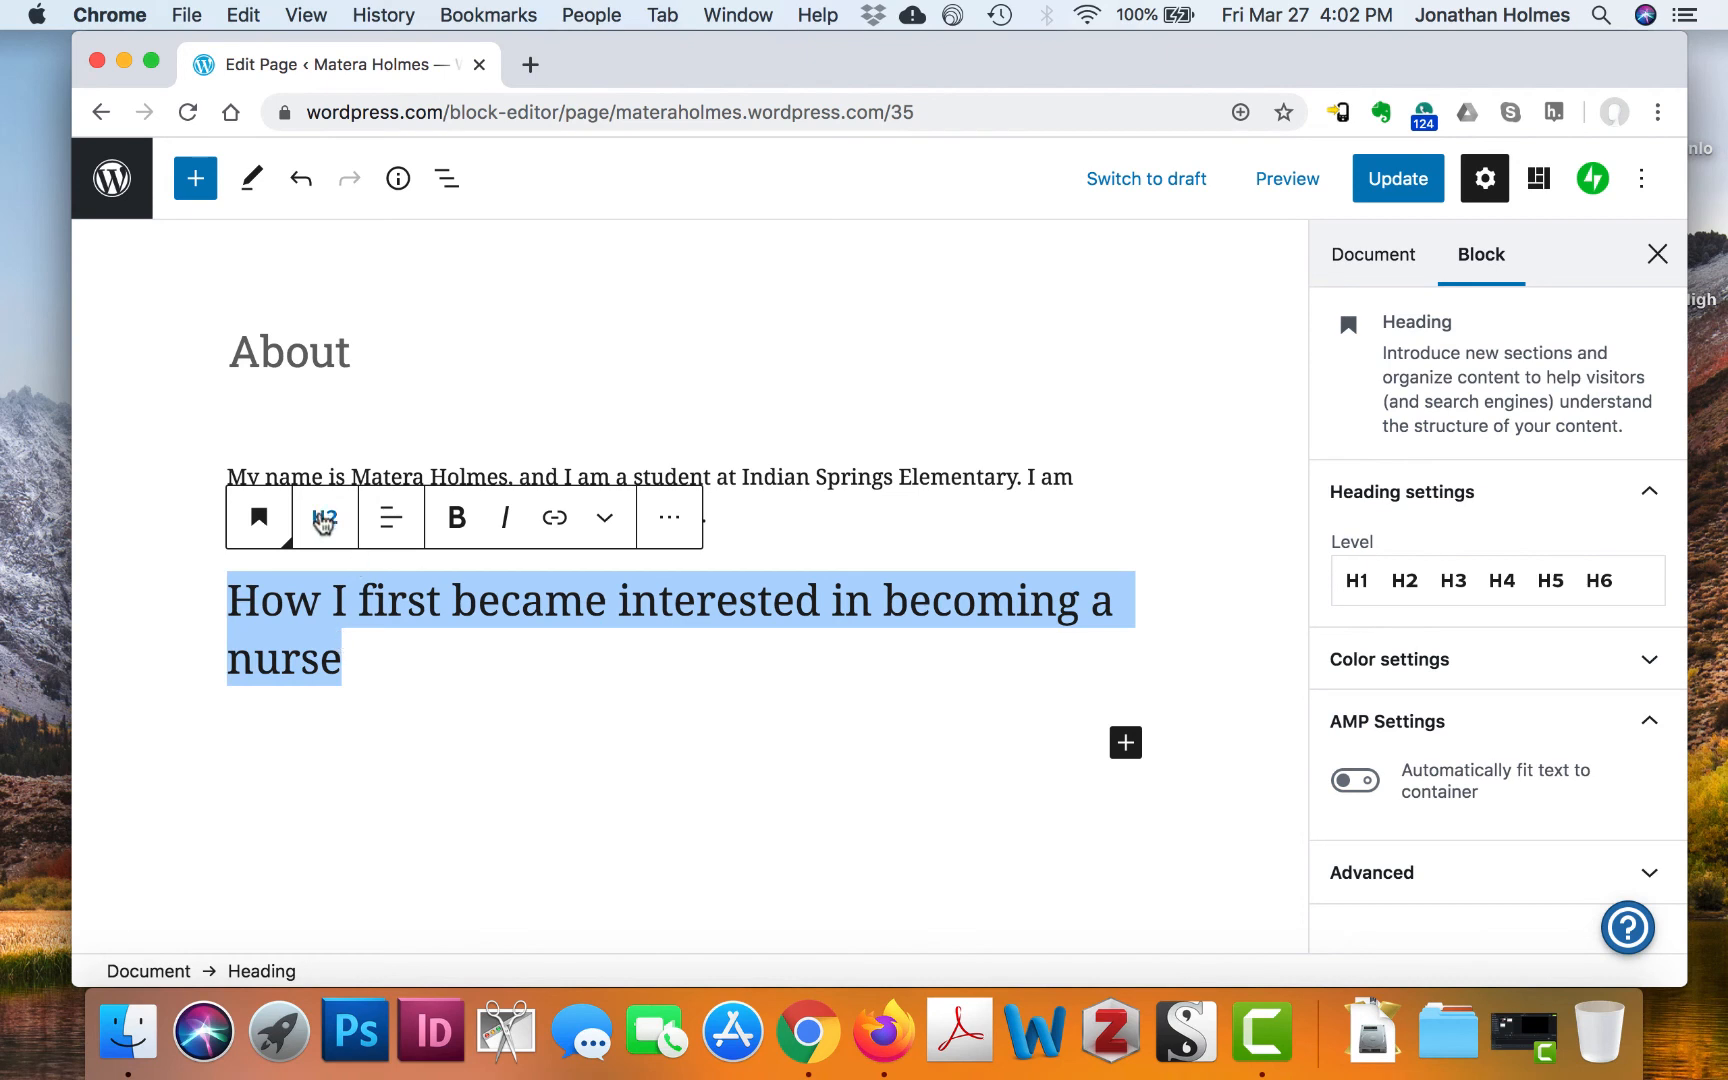
{"action": "left_click", "coordinate": [1462, 583]}
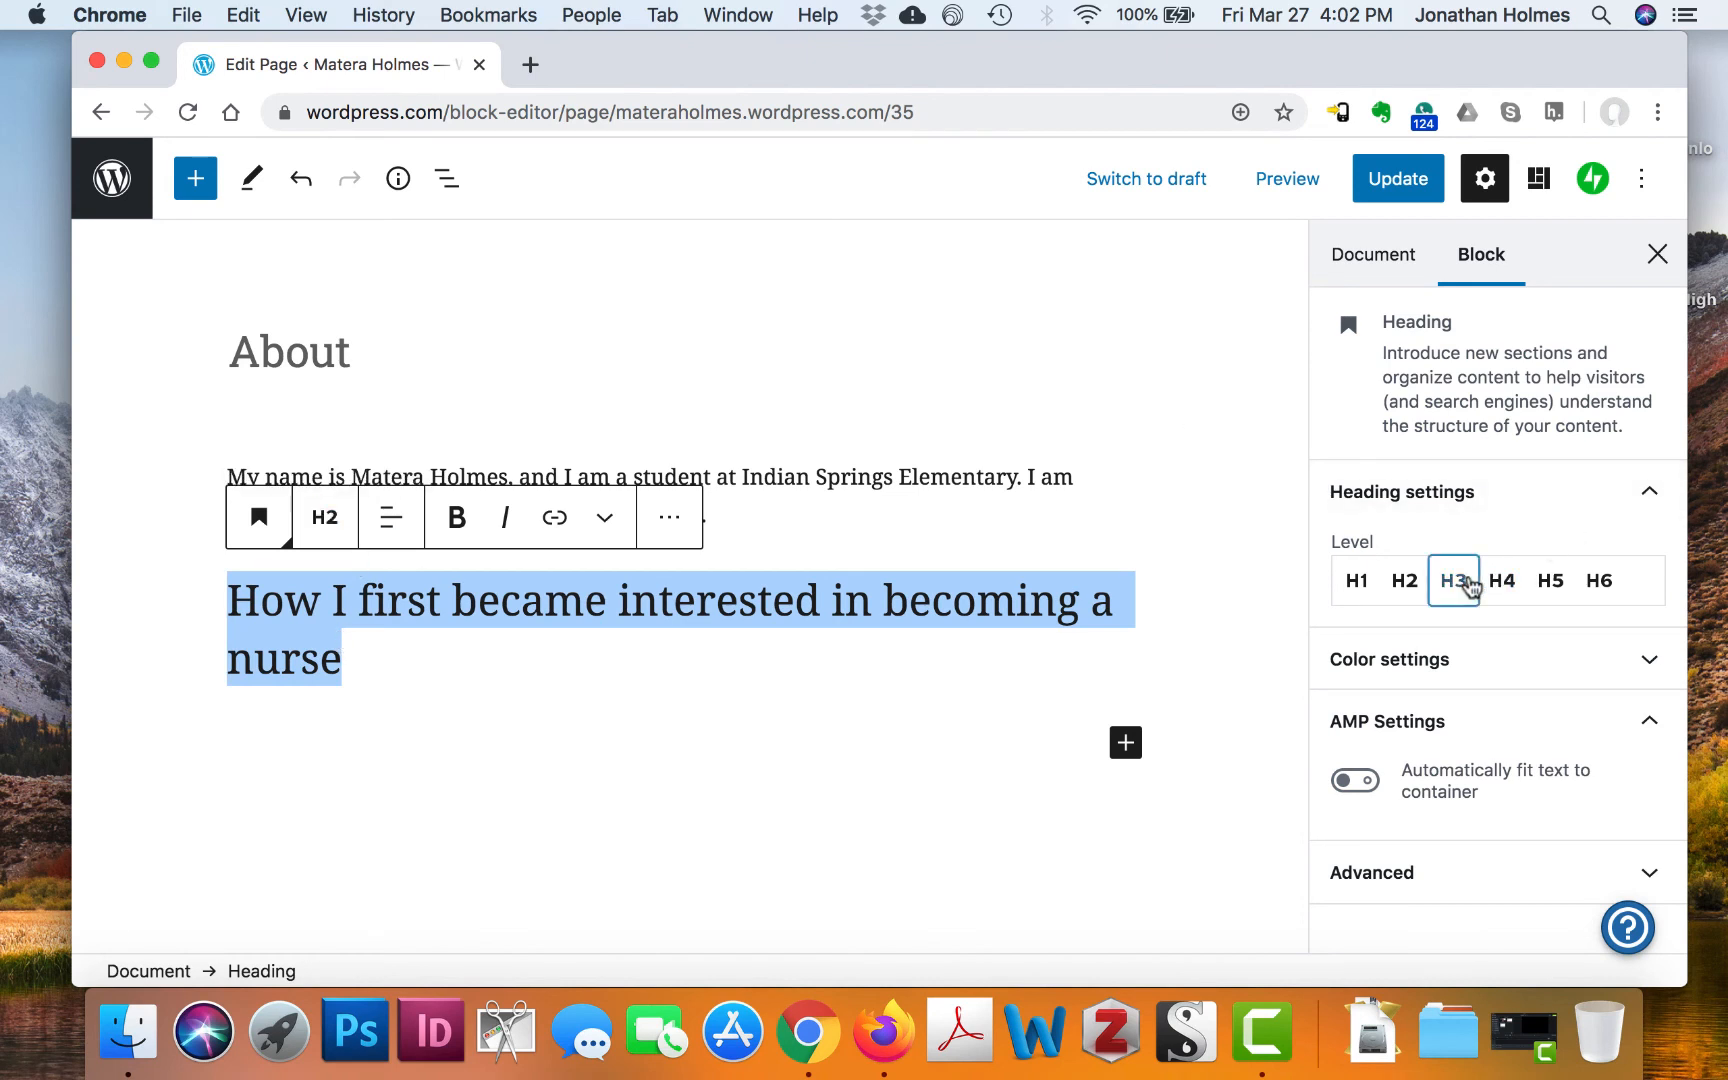
{"action": "left_click", "coordinate": [984, 644]}
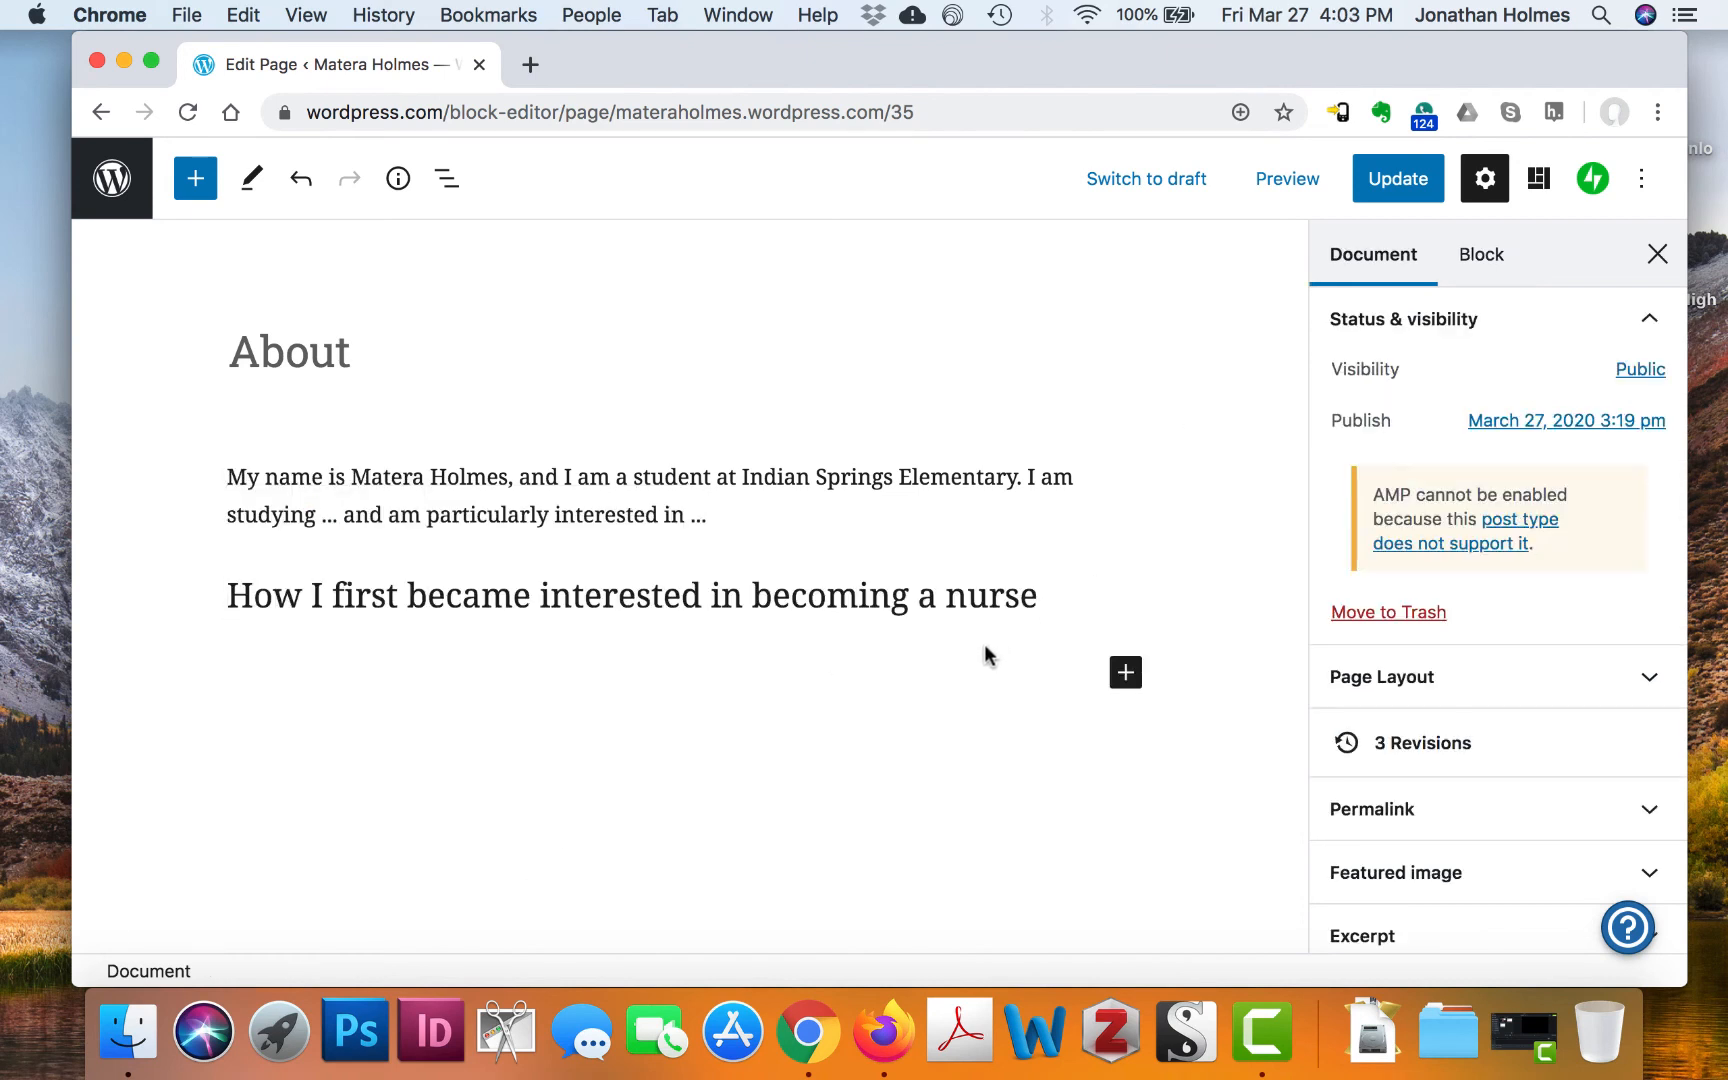
{"action": "left_click", "coordinate": [1021, 667]}
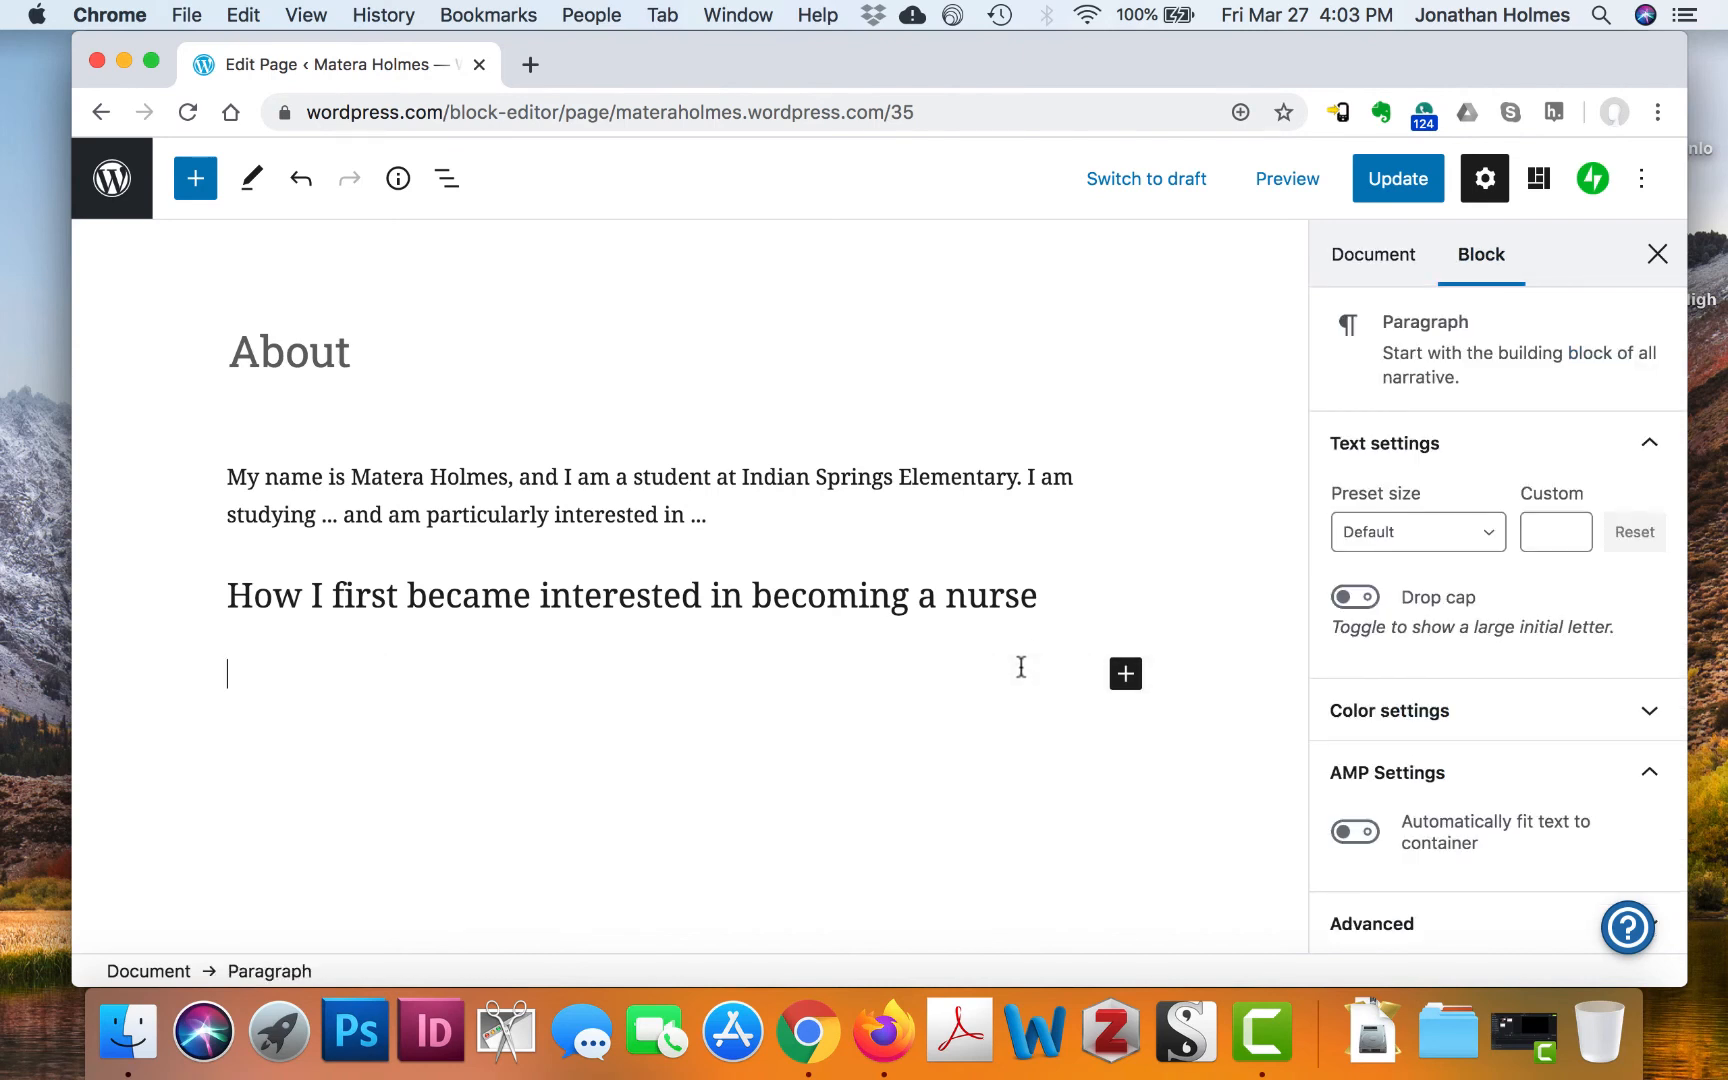
Start the paragraph under the nursing heading with 'When I wa'
{"action": "type", "text": "When I was..."}
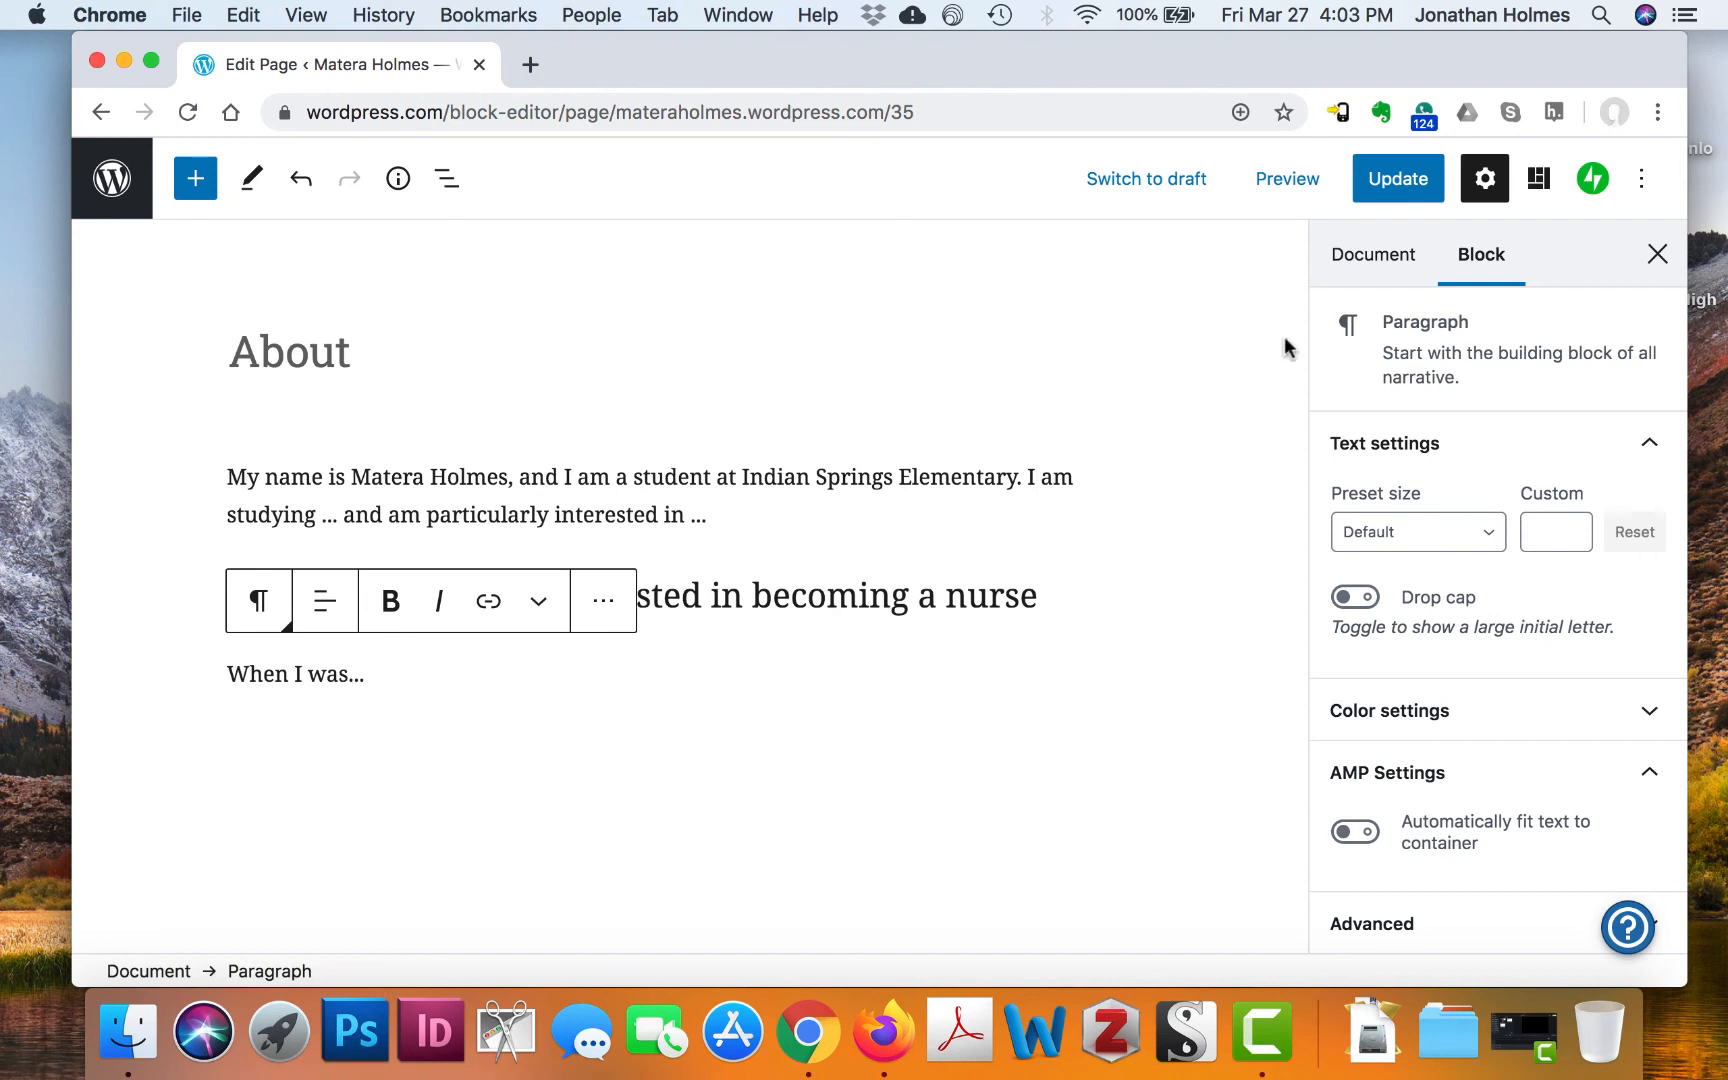
Update the About page and view it on the live site
{"action": "left_click", "coordinate": [1418, 186]}
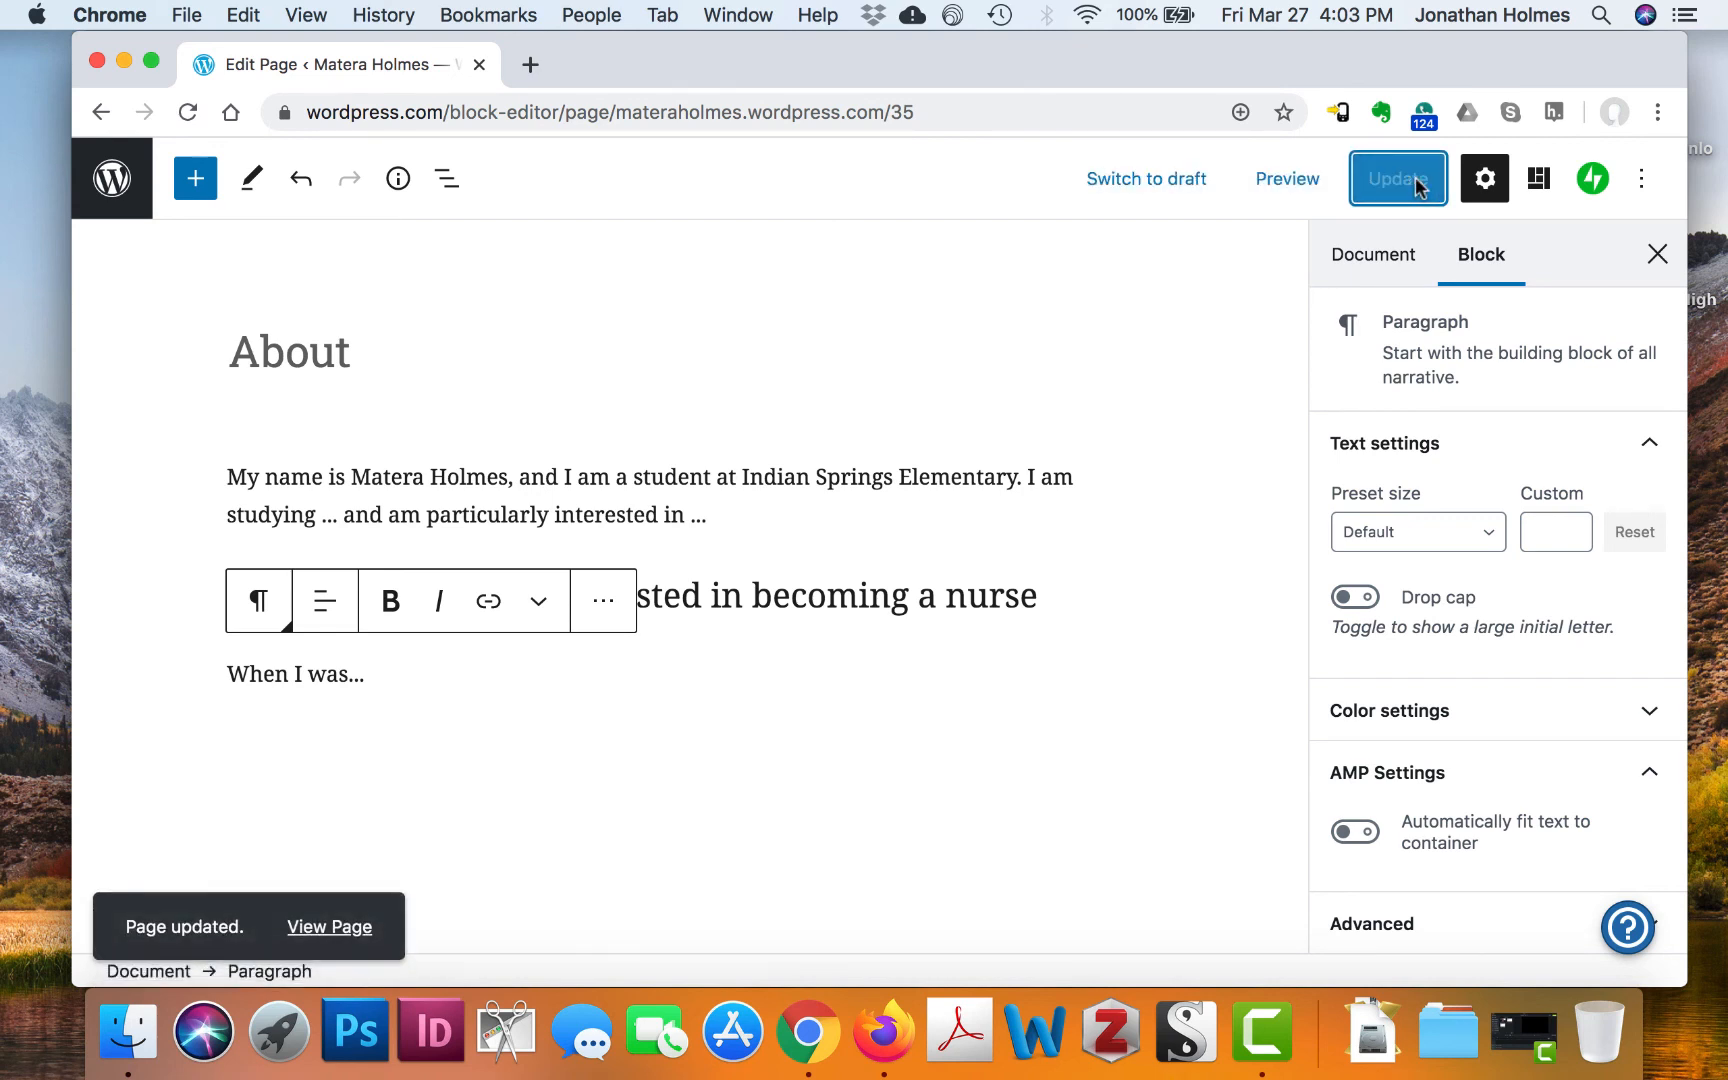
{"action": "left_click", "coordinate": [306, 928]}
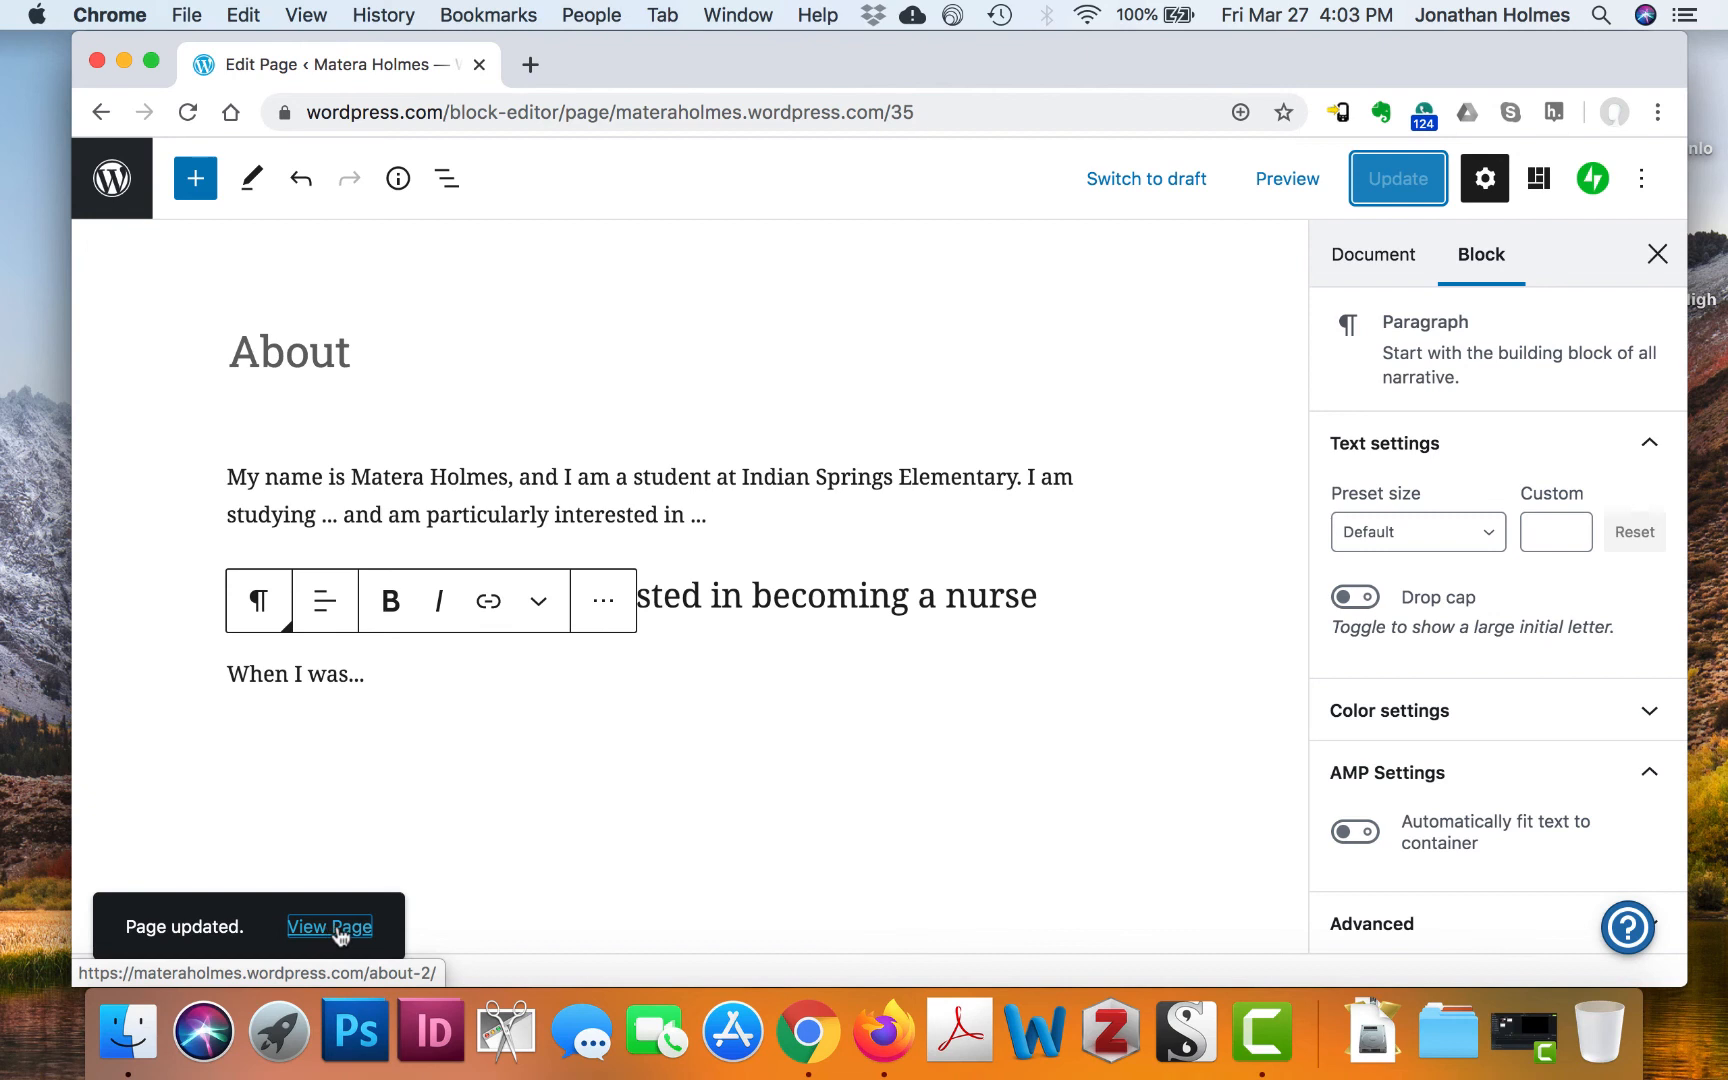
Reload the live About page to confirm its new text and heading, then go to the dashboard
{"action": "left_click", "coordinate": [338, 928]}
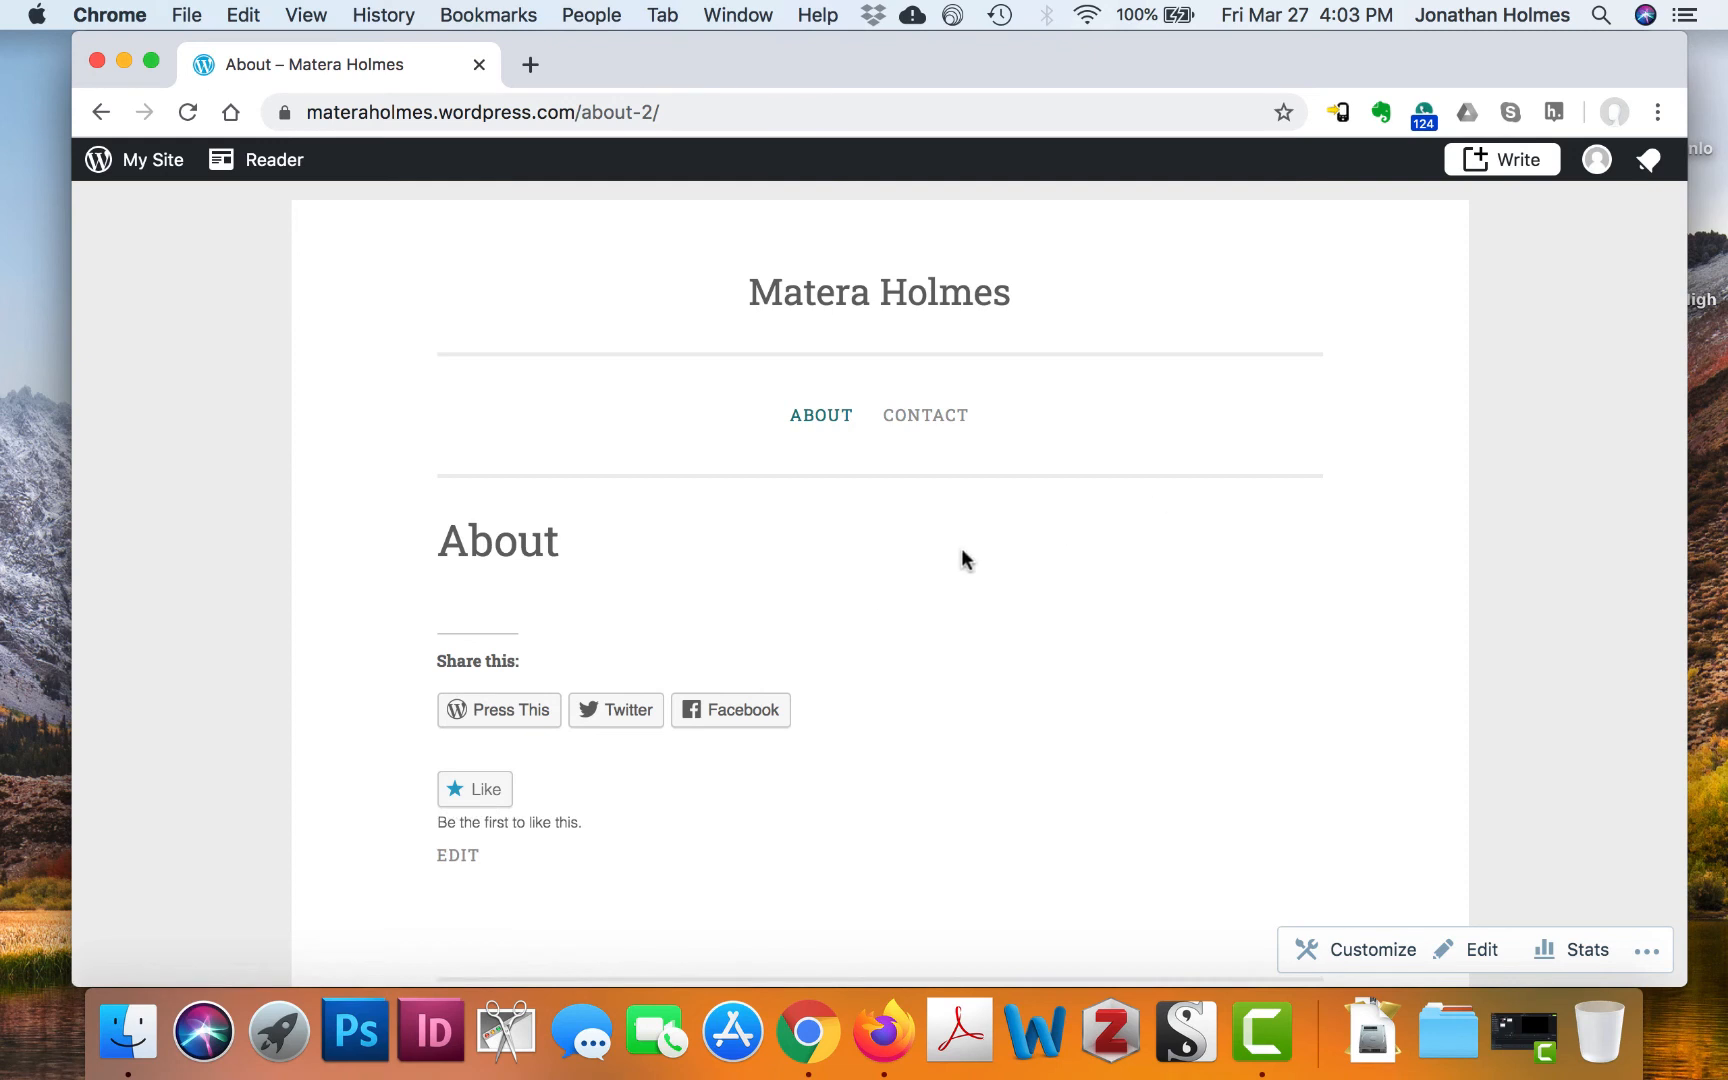
{"action": "scroll", "coordinate": [961, 548], "scroll_direction": "down", "scroll_amount": 3}
{"action": "scroll", "coordinate": [961, 548], "scroll_direction": "up", "scroll_amount": 3}
{"action": "left_click", "coordinate": [187, 112]}
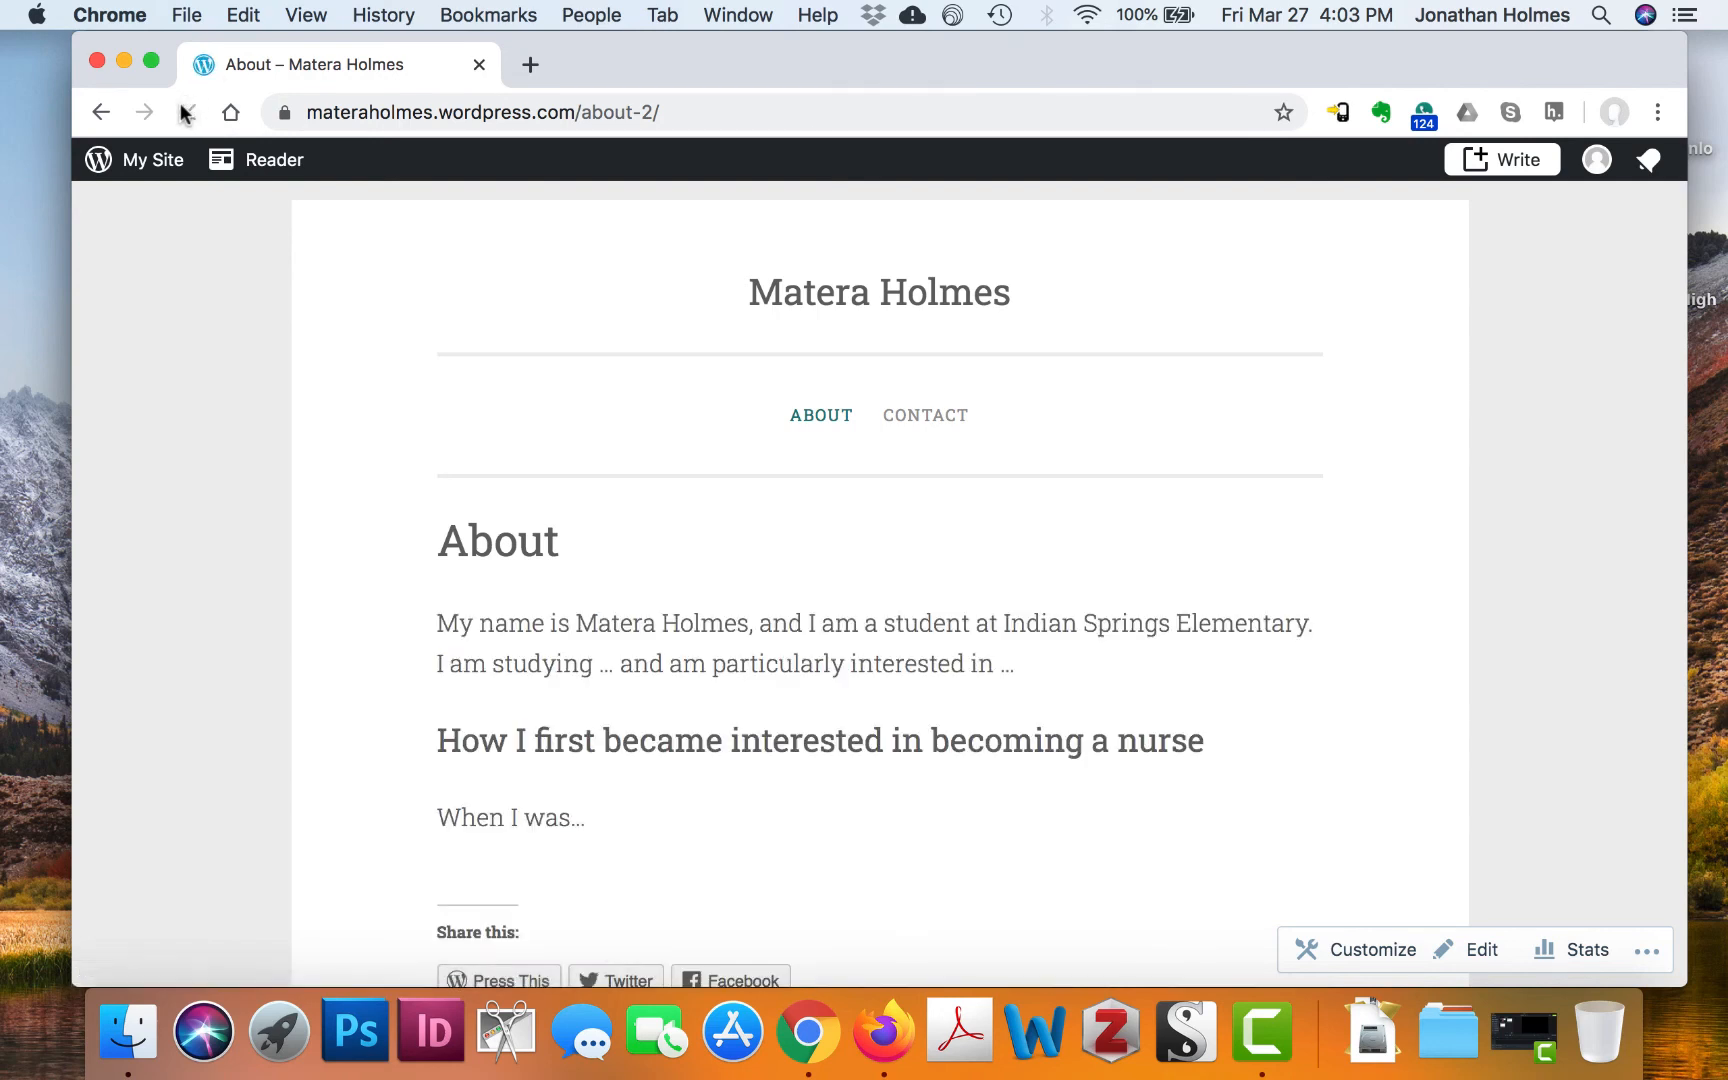
{"action": "scroll", "coordinate": [1338, 605], "scroll_direction": "down", "scroll_amount": 4}
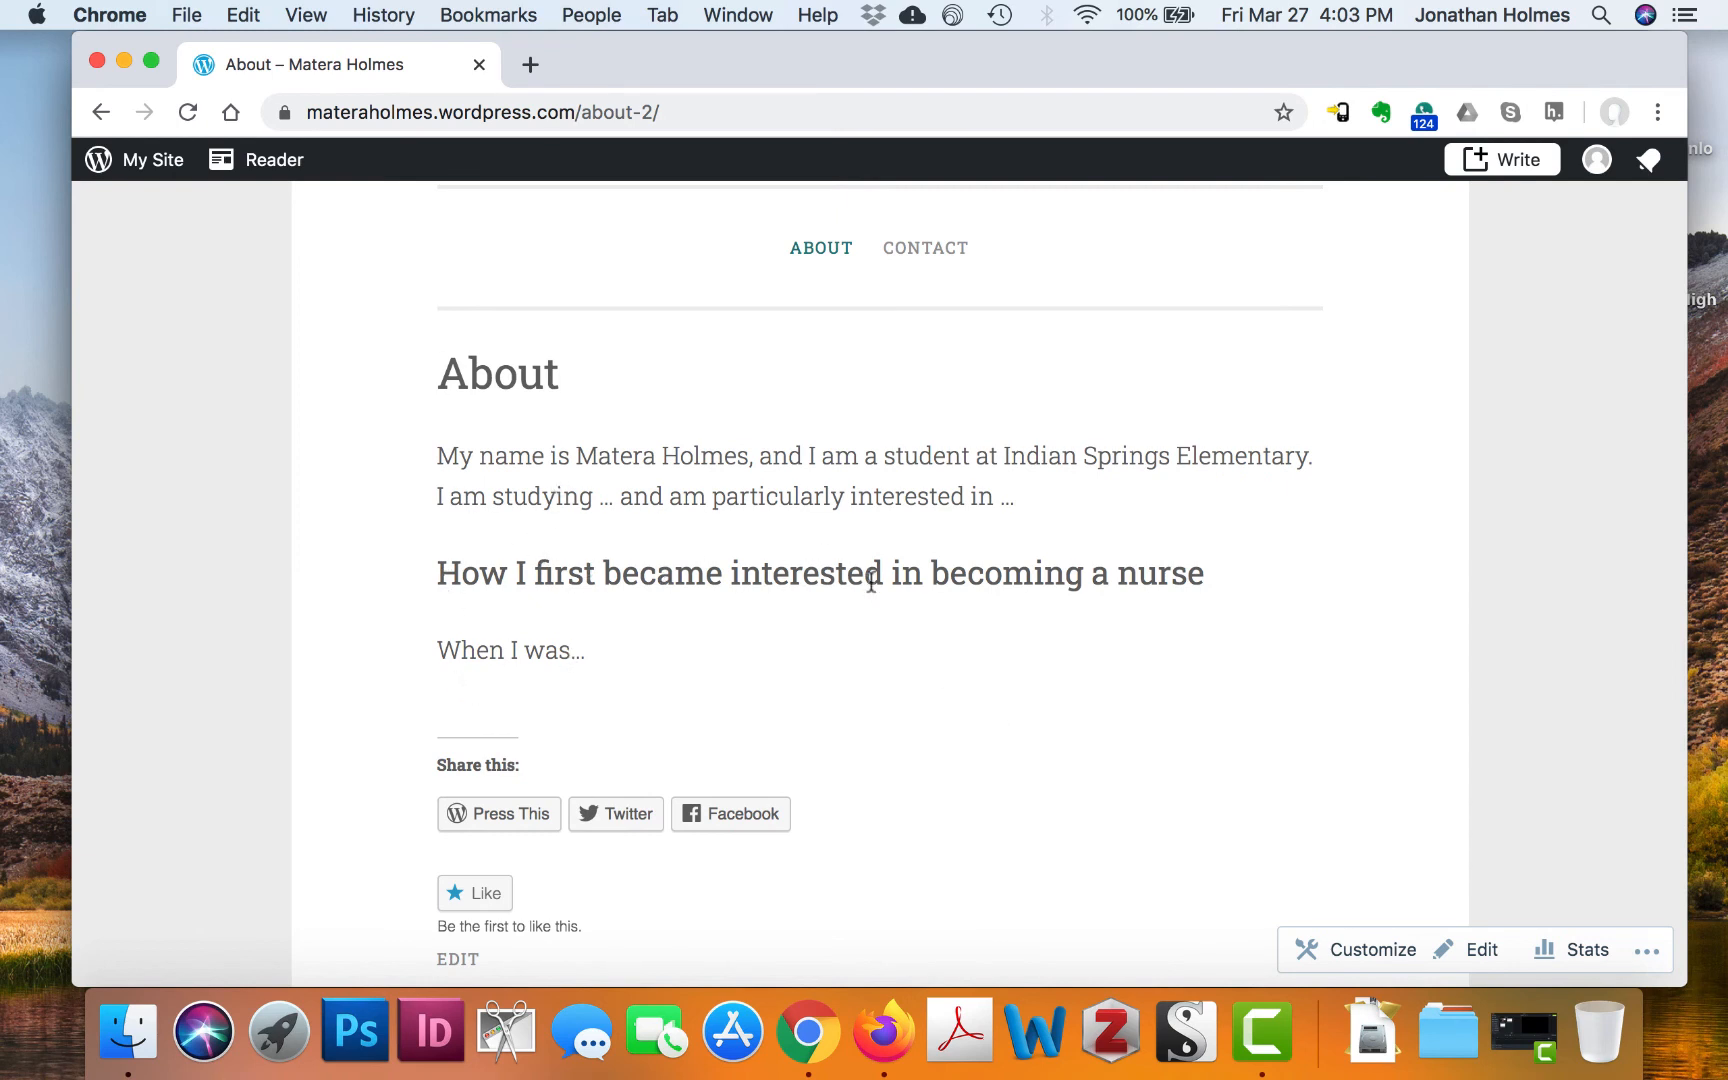
{"action": "scroll", "coordinate": [870, 590], "scroll_direction": "up", "scroll_amount": 4}
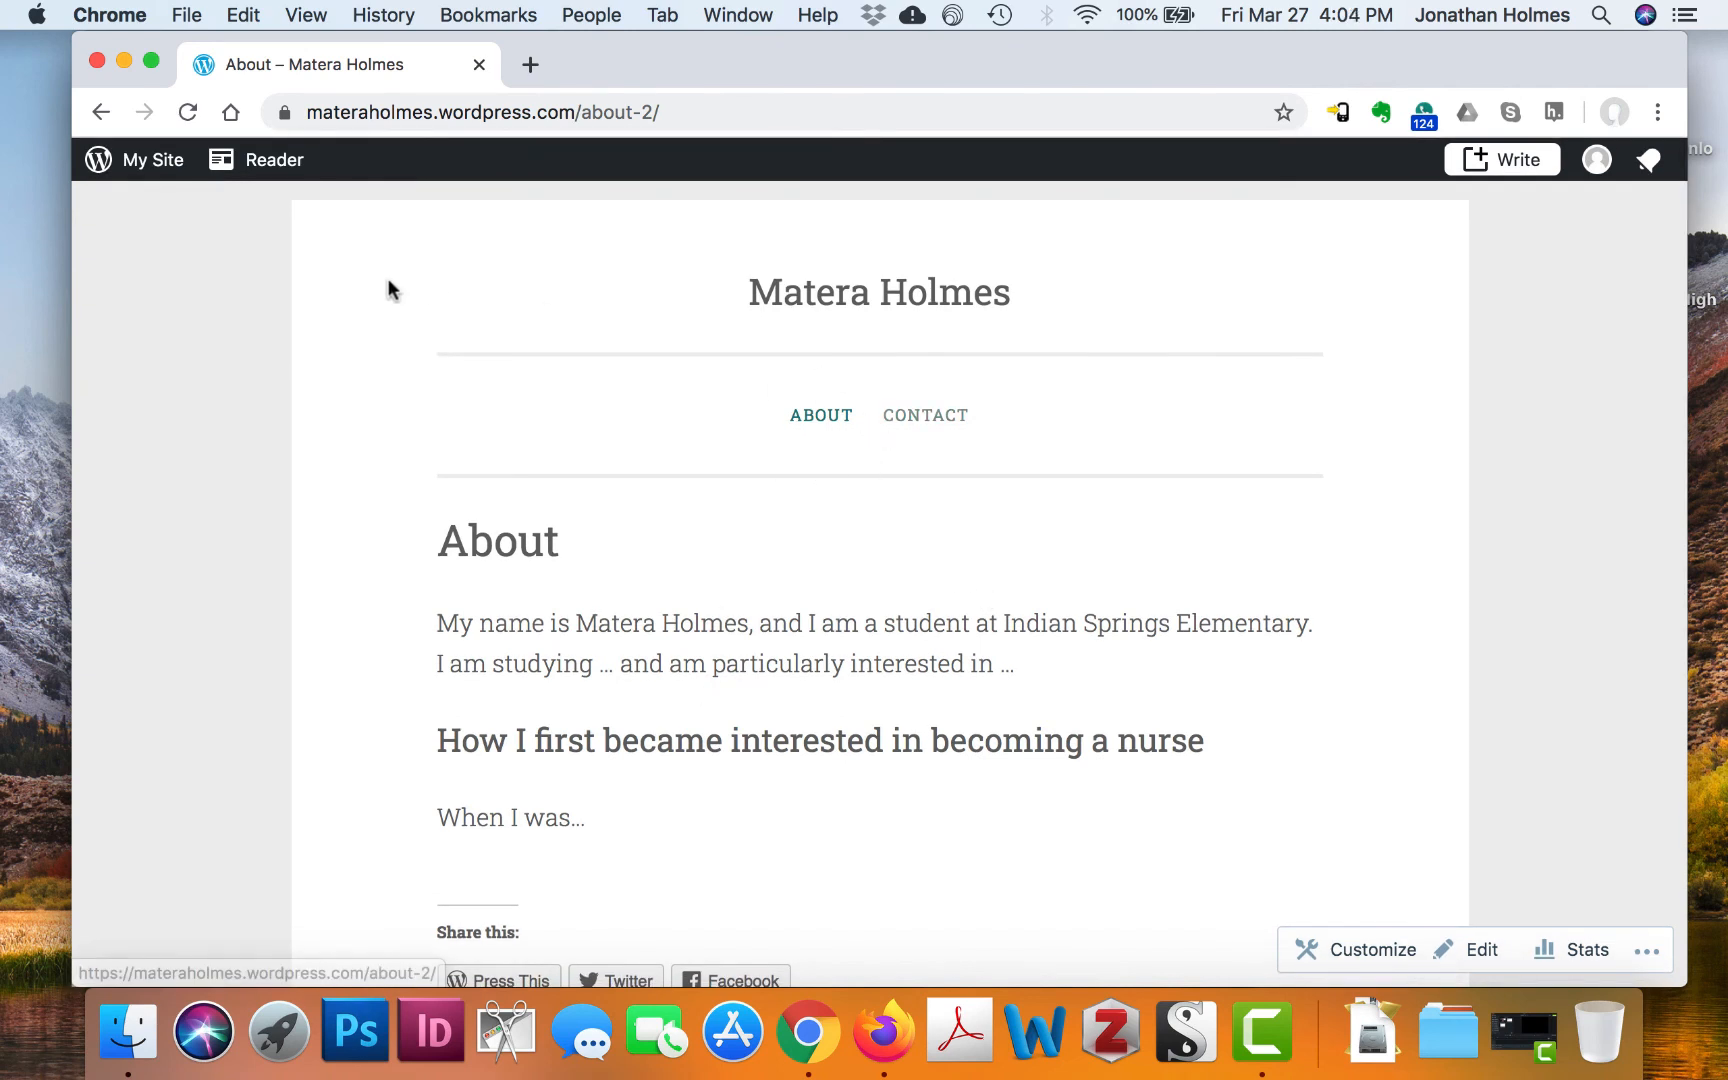
{"action": "left_click", "coordinate": [147, 177]}
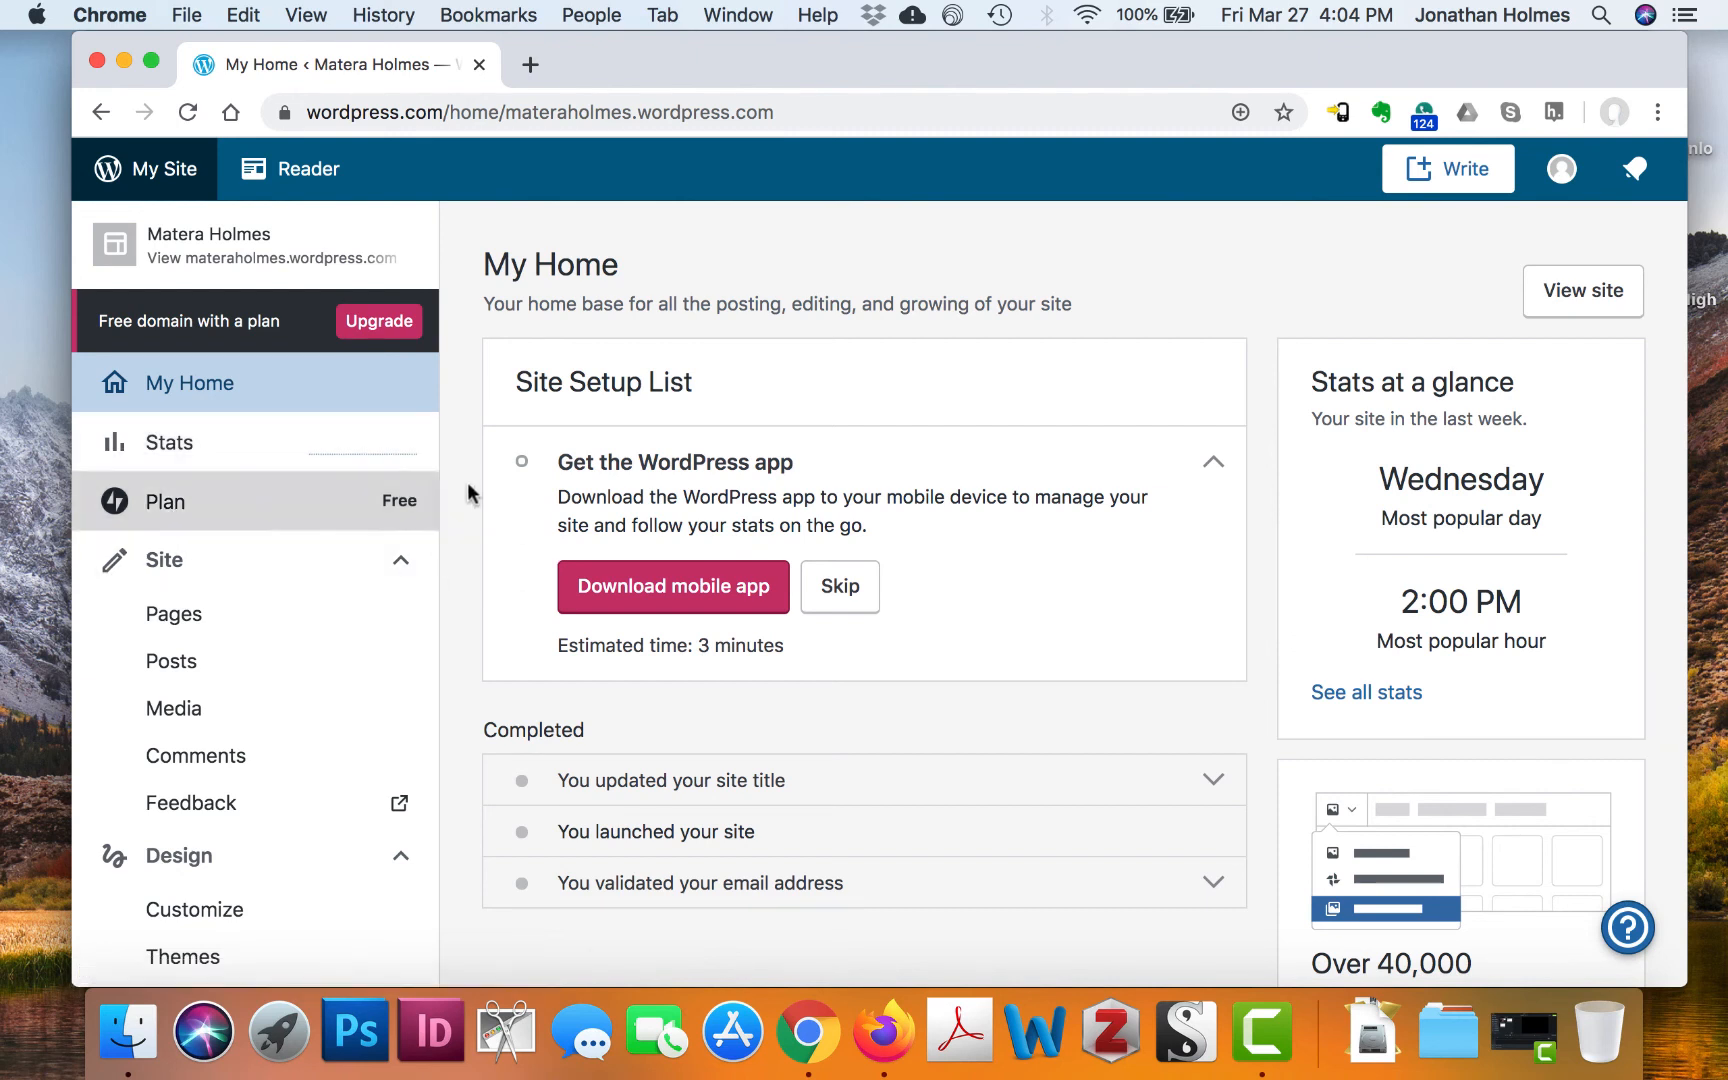
{"action": "scroll", "coordinate": [335, 605], "scroll_direction": "down", "scroll_amount": 5}
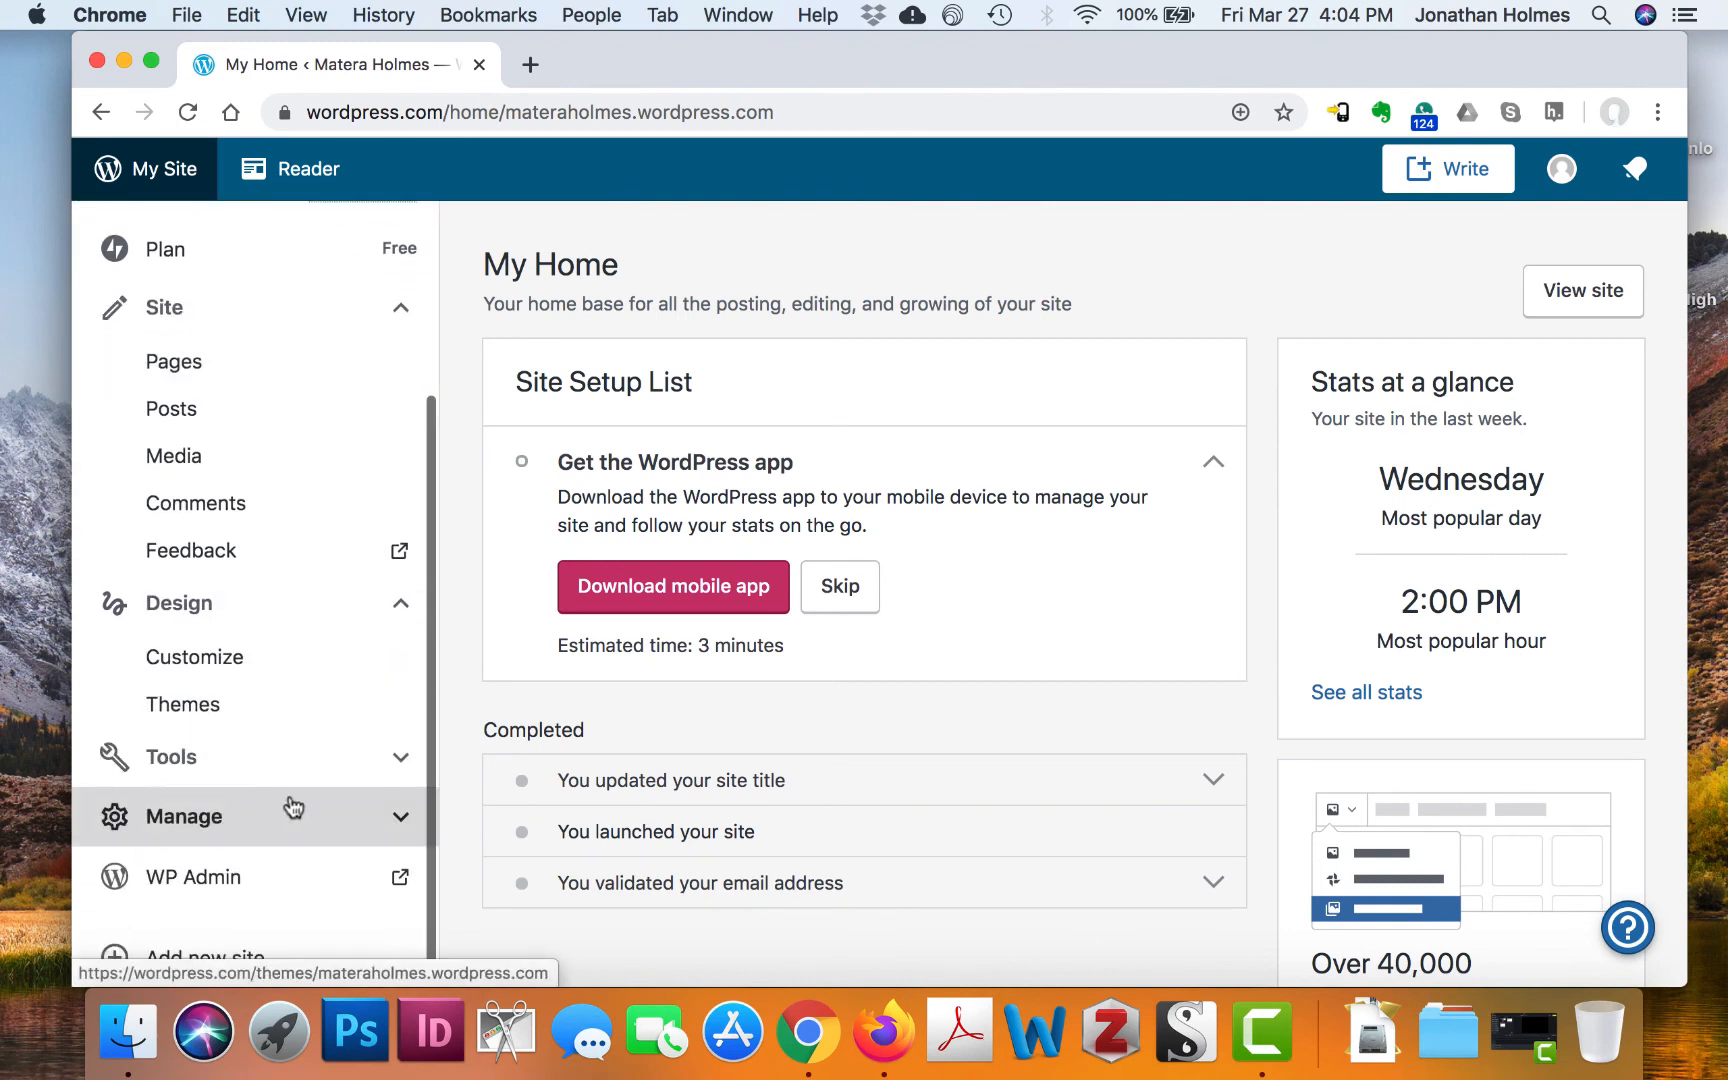
Open the Customizer's Widgets panel and the empty Sidebar widget area
{"action": "left_click", "coordinate": [231, 664]}
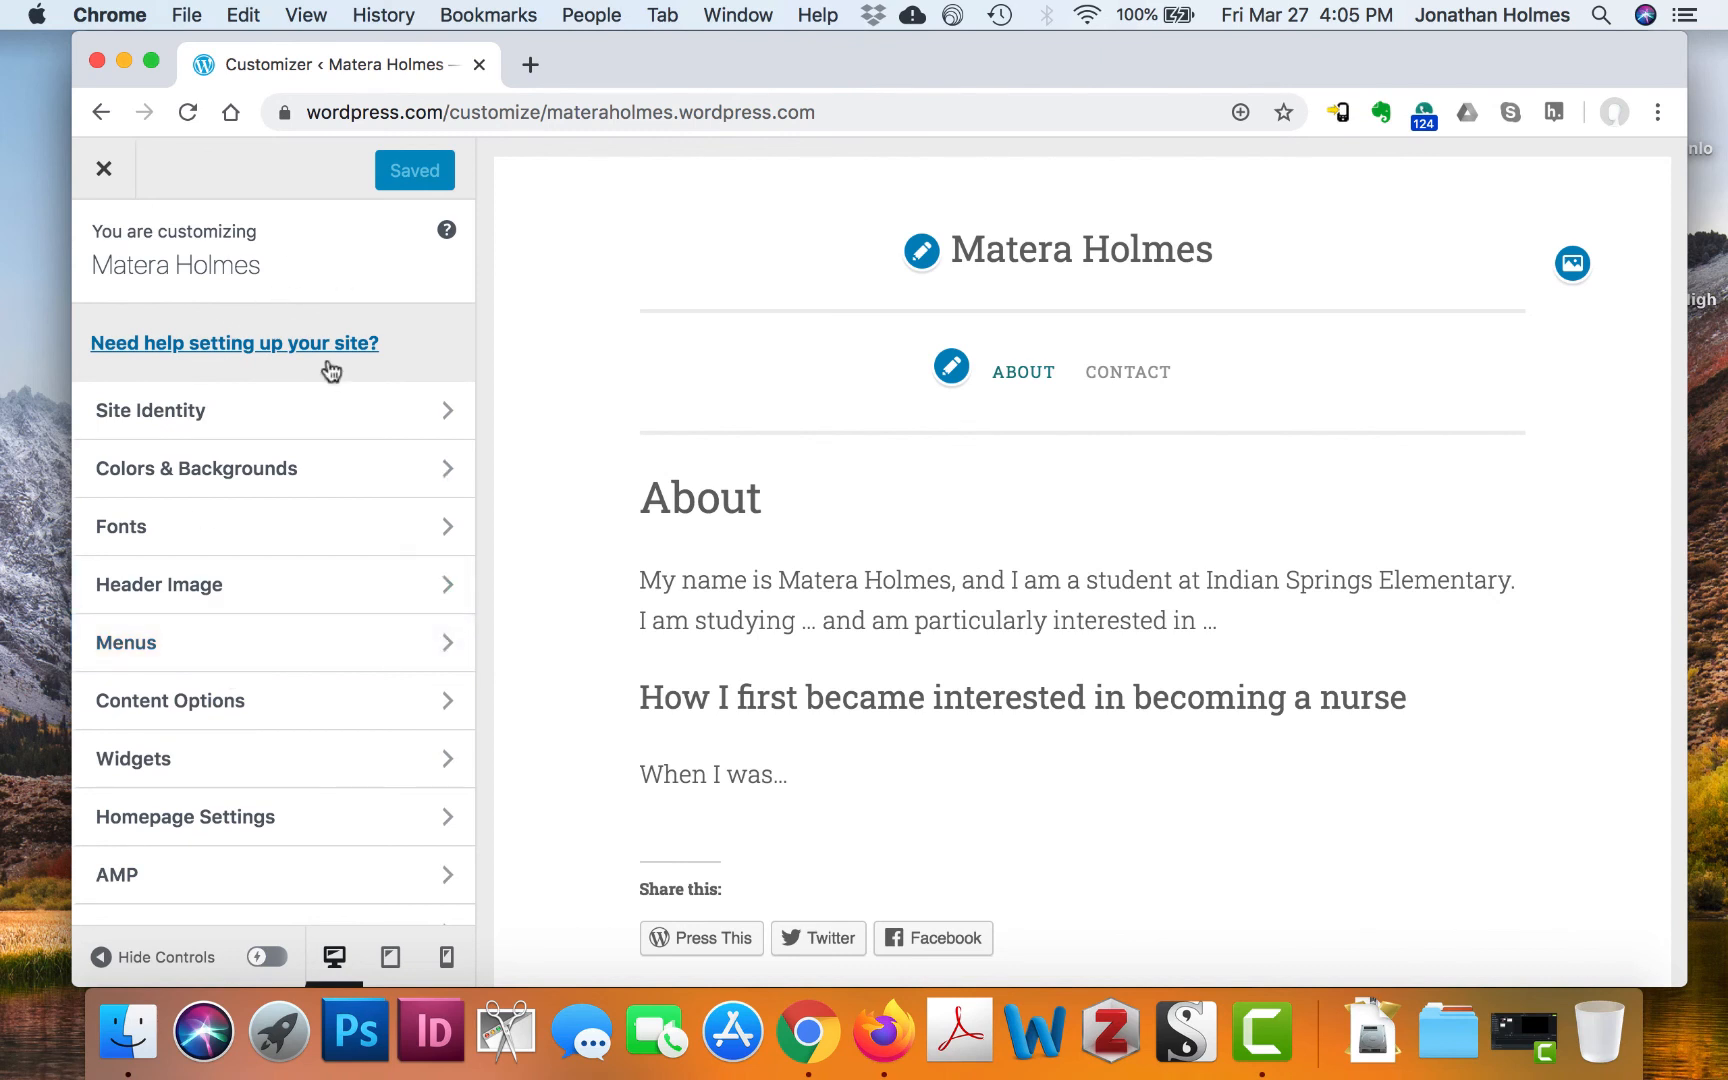
{"action": "scroll", "coordinate": [379, 498], "scroll_direction": "down", "scroll_amount": 1}
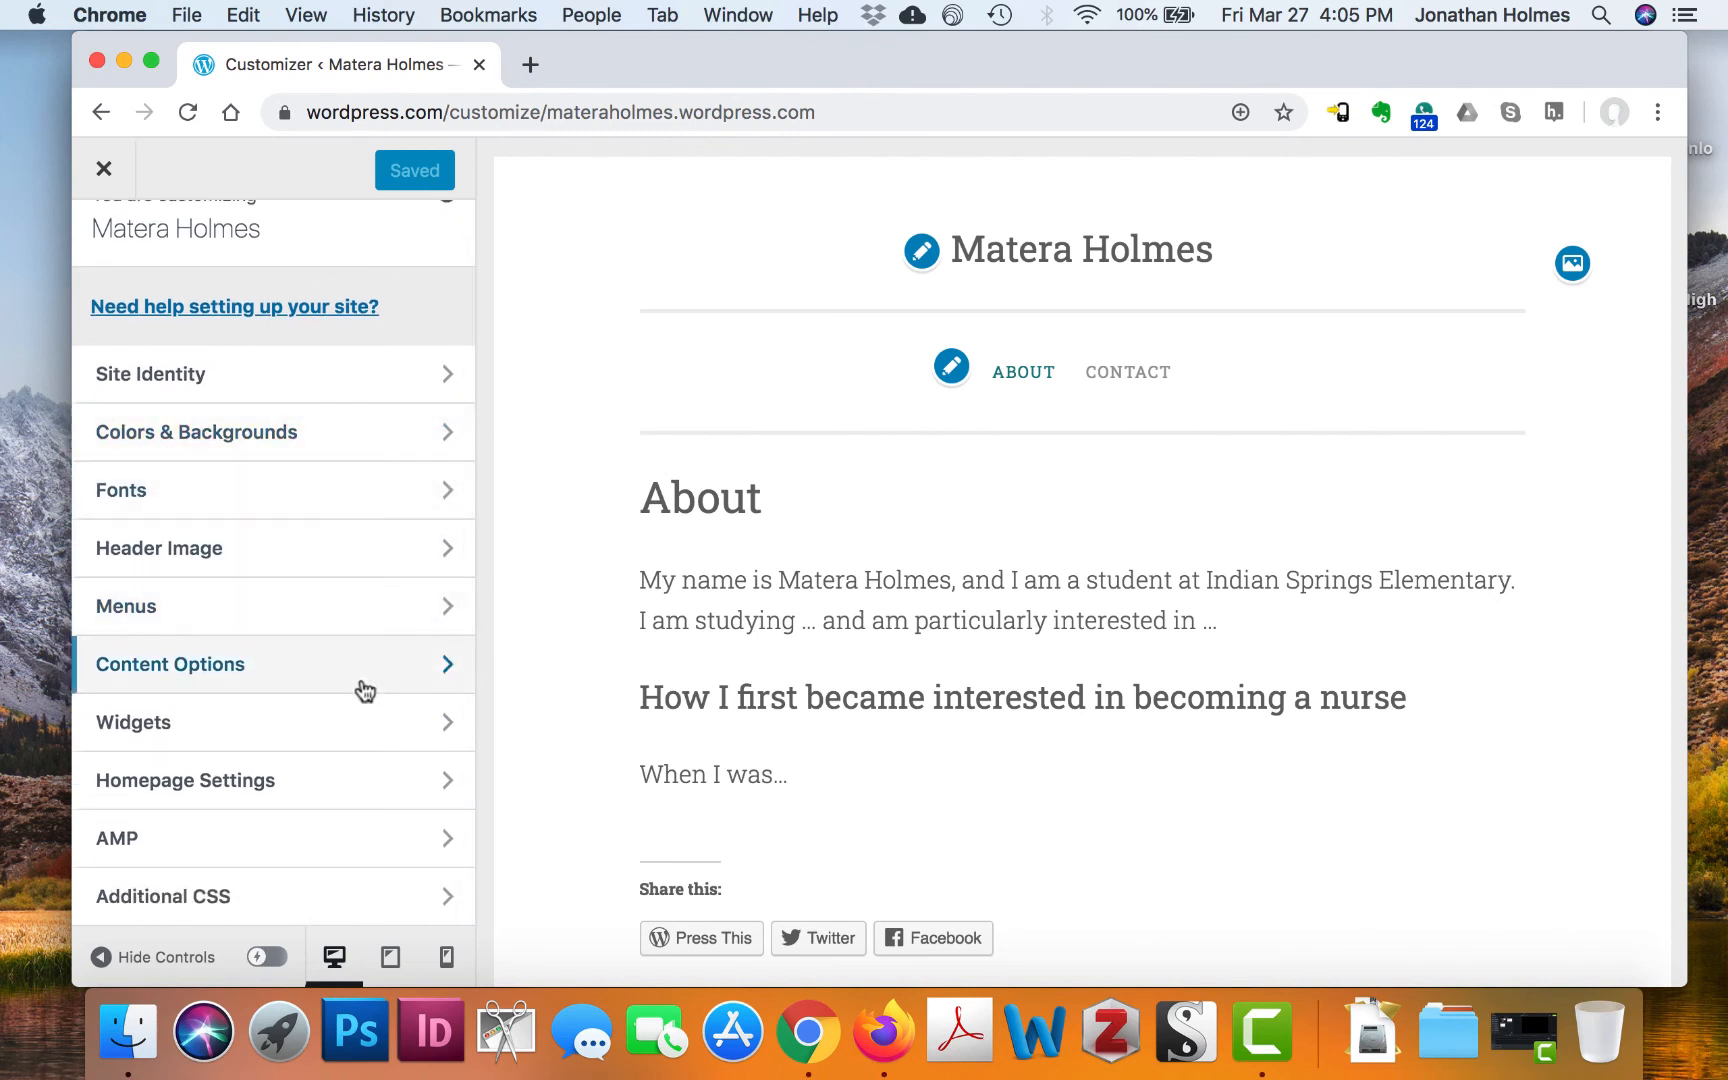
{"action": "left_click", "coordinate": [311, 722]}
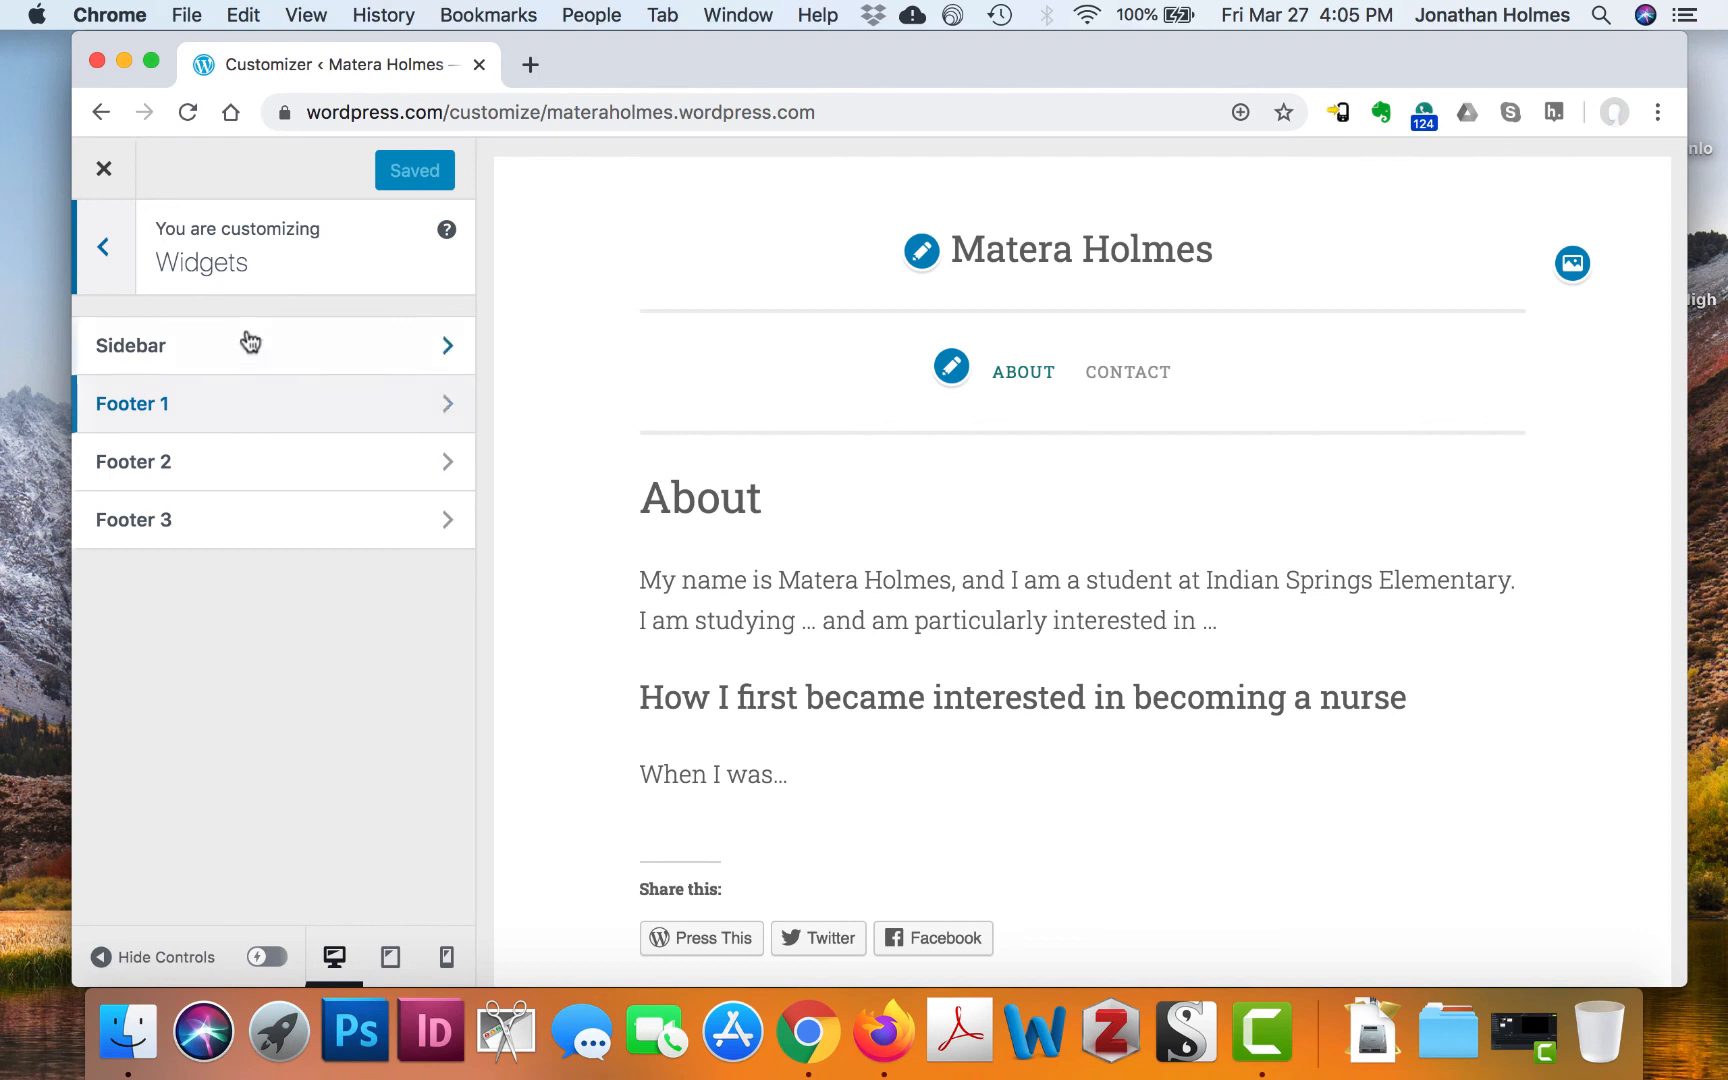
{"action": "left_click", "coordinate": [315, 346]}
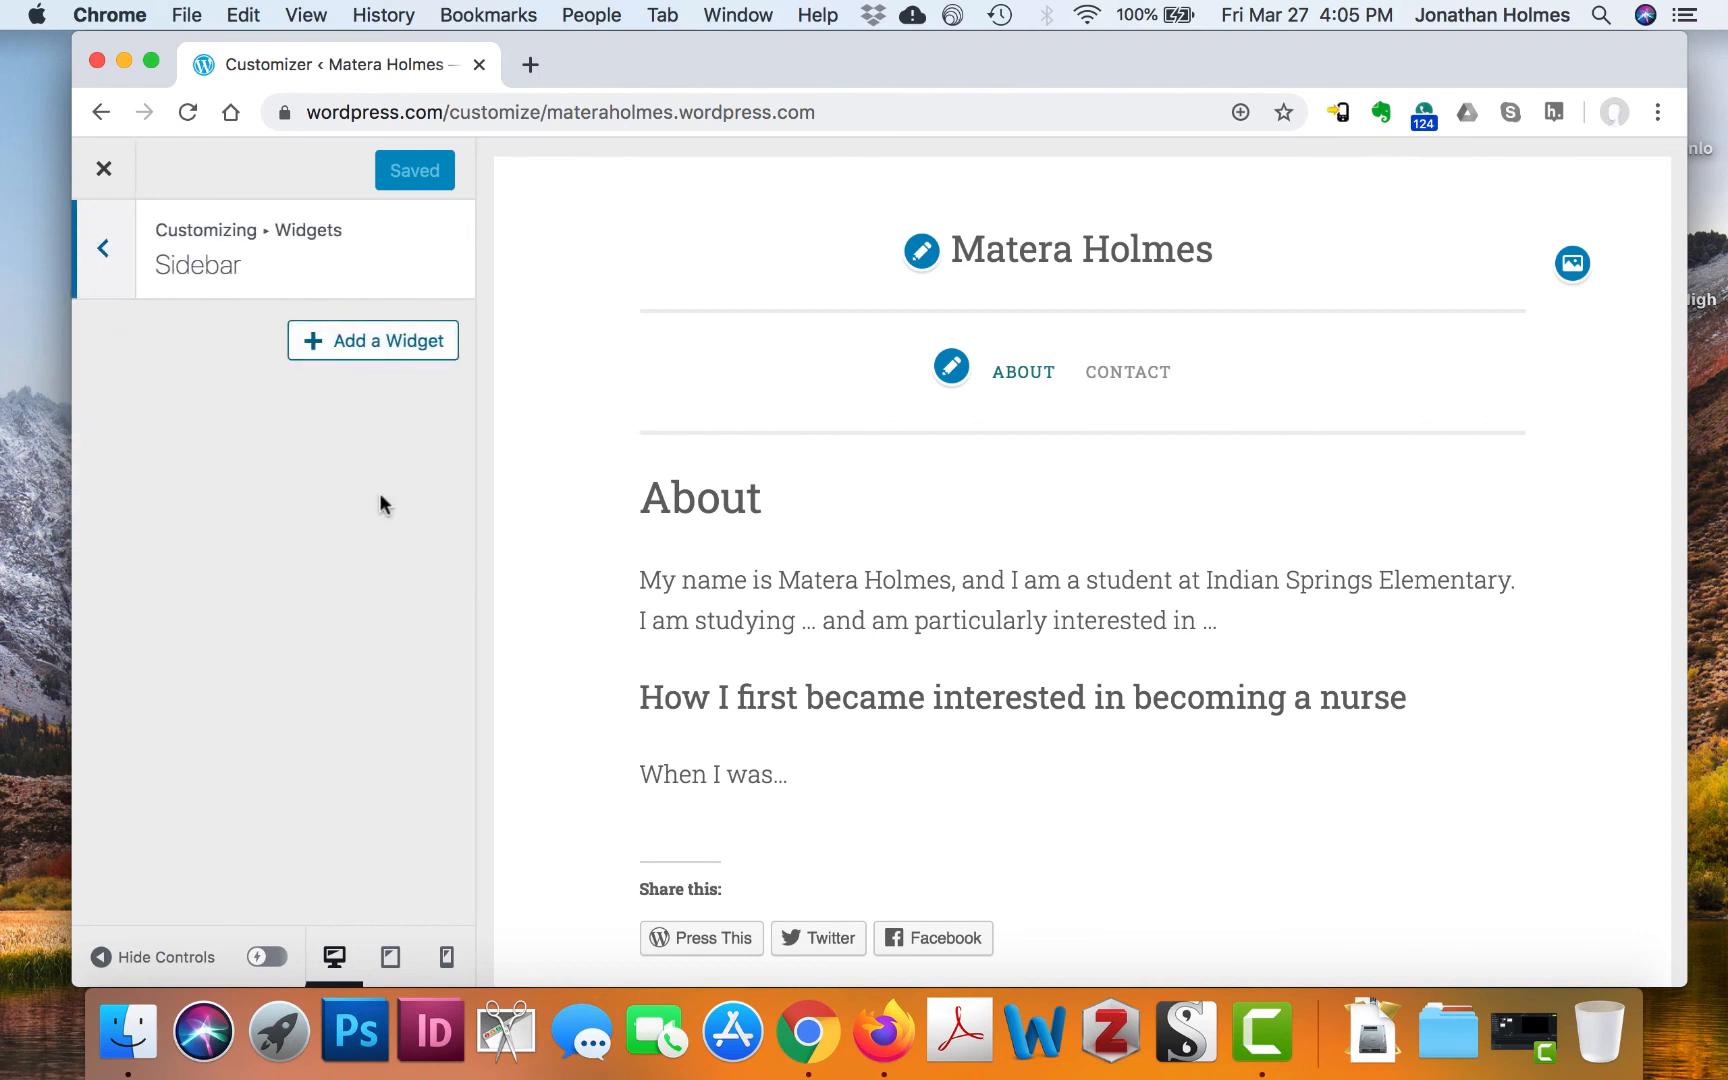
Browse the Sidebar's available widgets, such as Search, Social Icons and Text
{"action": "left_click", "coordinate": [396, 332]}
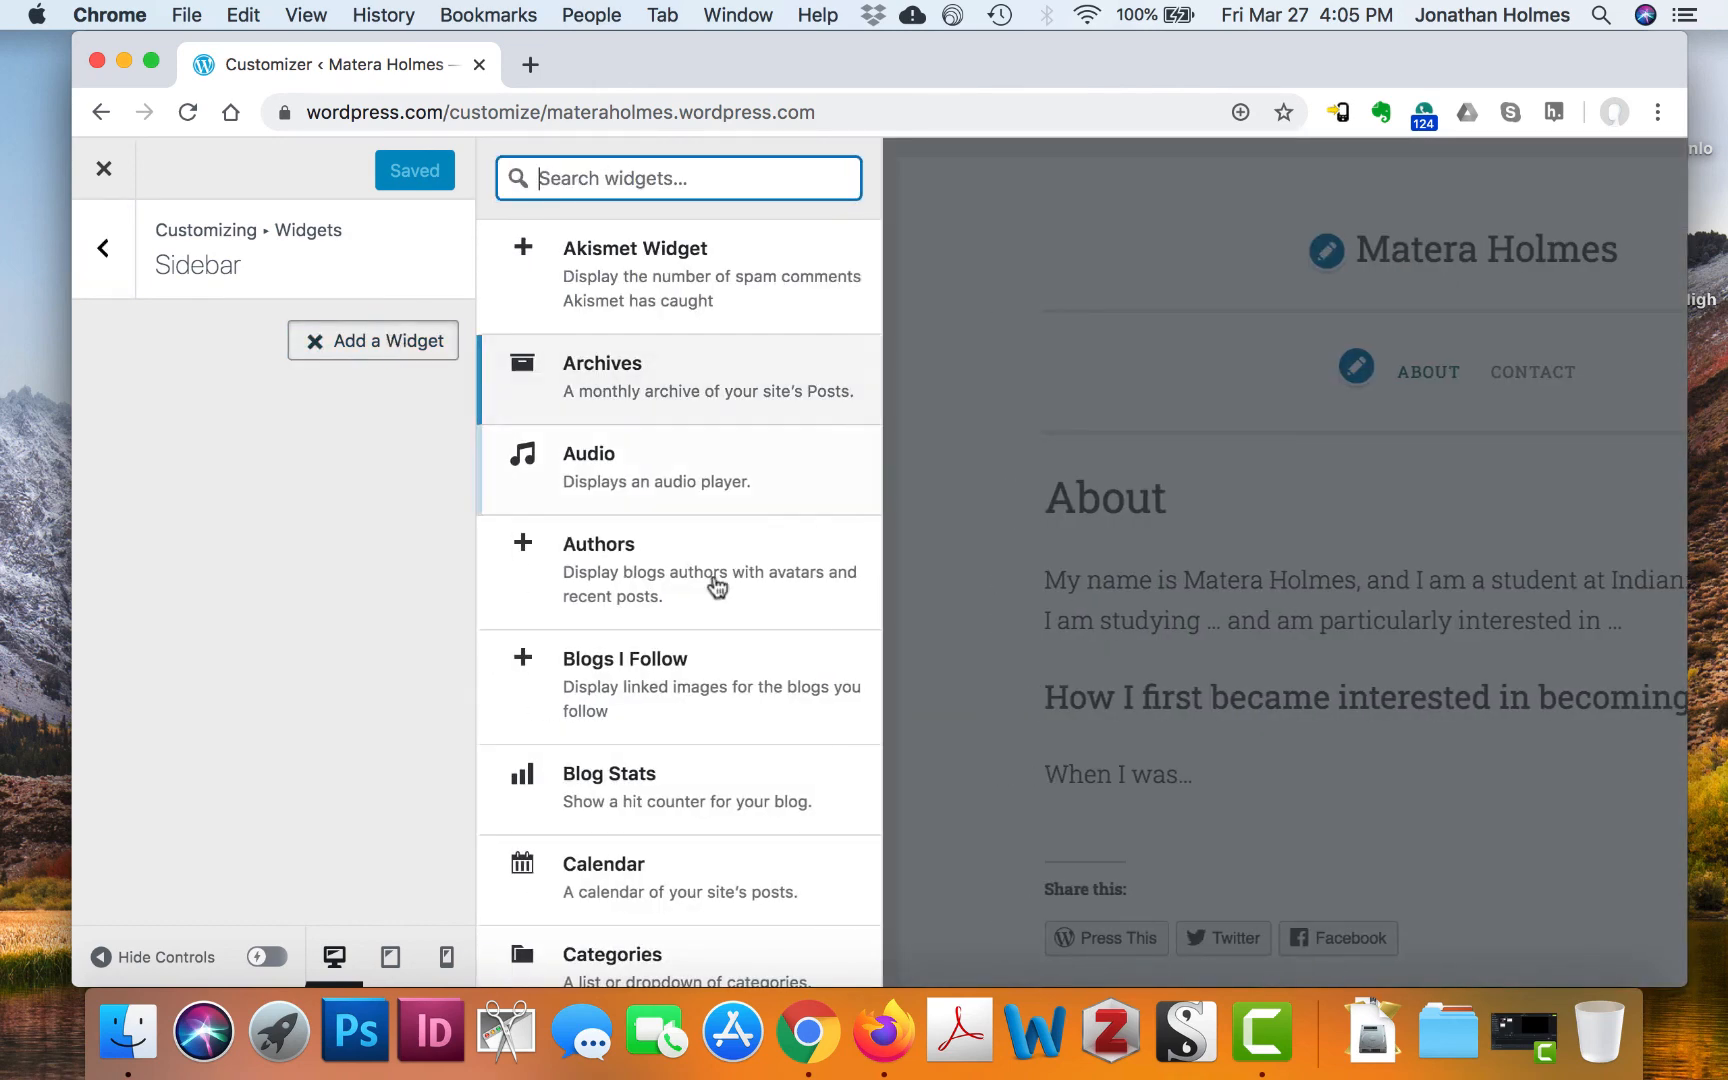
{"action": "scroll", "coordinate": [716, 587], "scroll_direction": "down", "scroll_amount": 1}
{"action": "scroll", "coordinate": [716, 587], "scroll_direction": "down", "scroll_amount": 10}
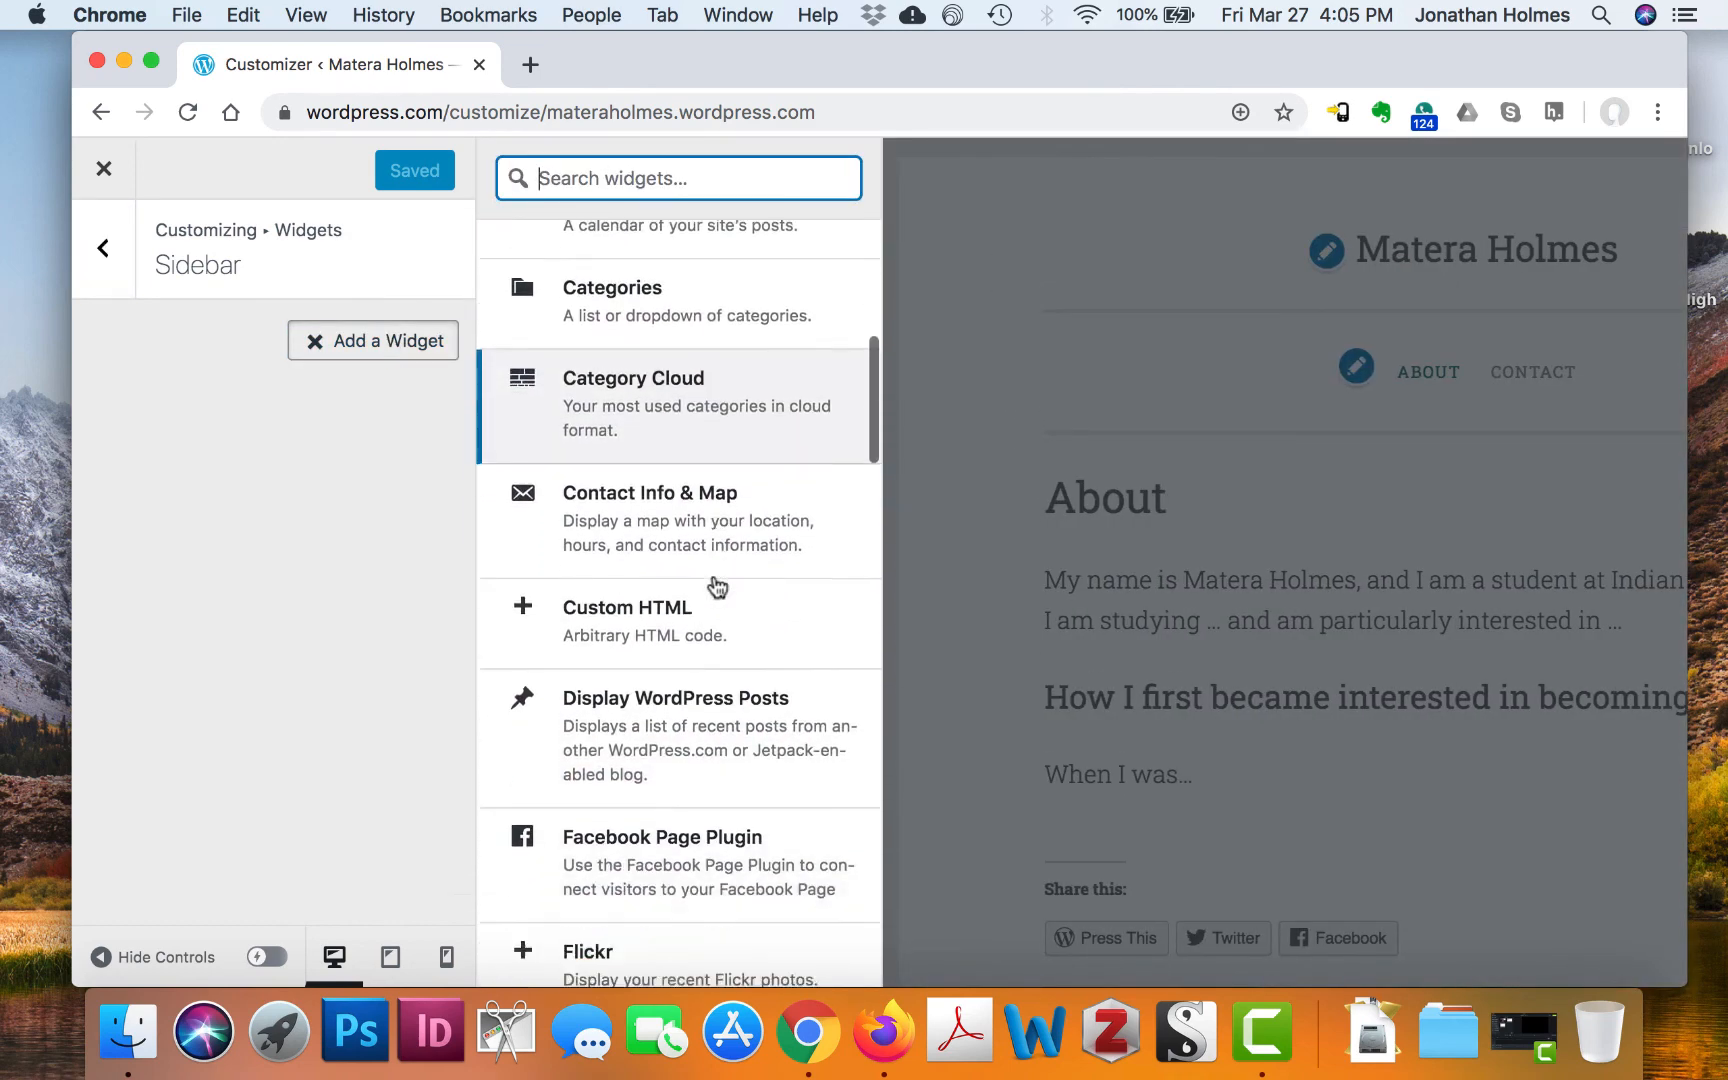
{"action": "scroll", "coordinate": [716, 587], "scroll_direction": "down", "scroll_amount": 10}
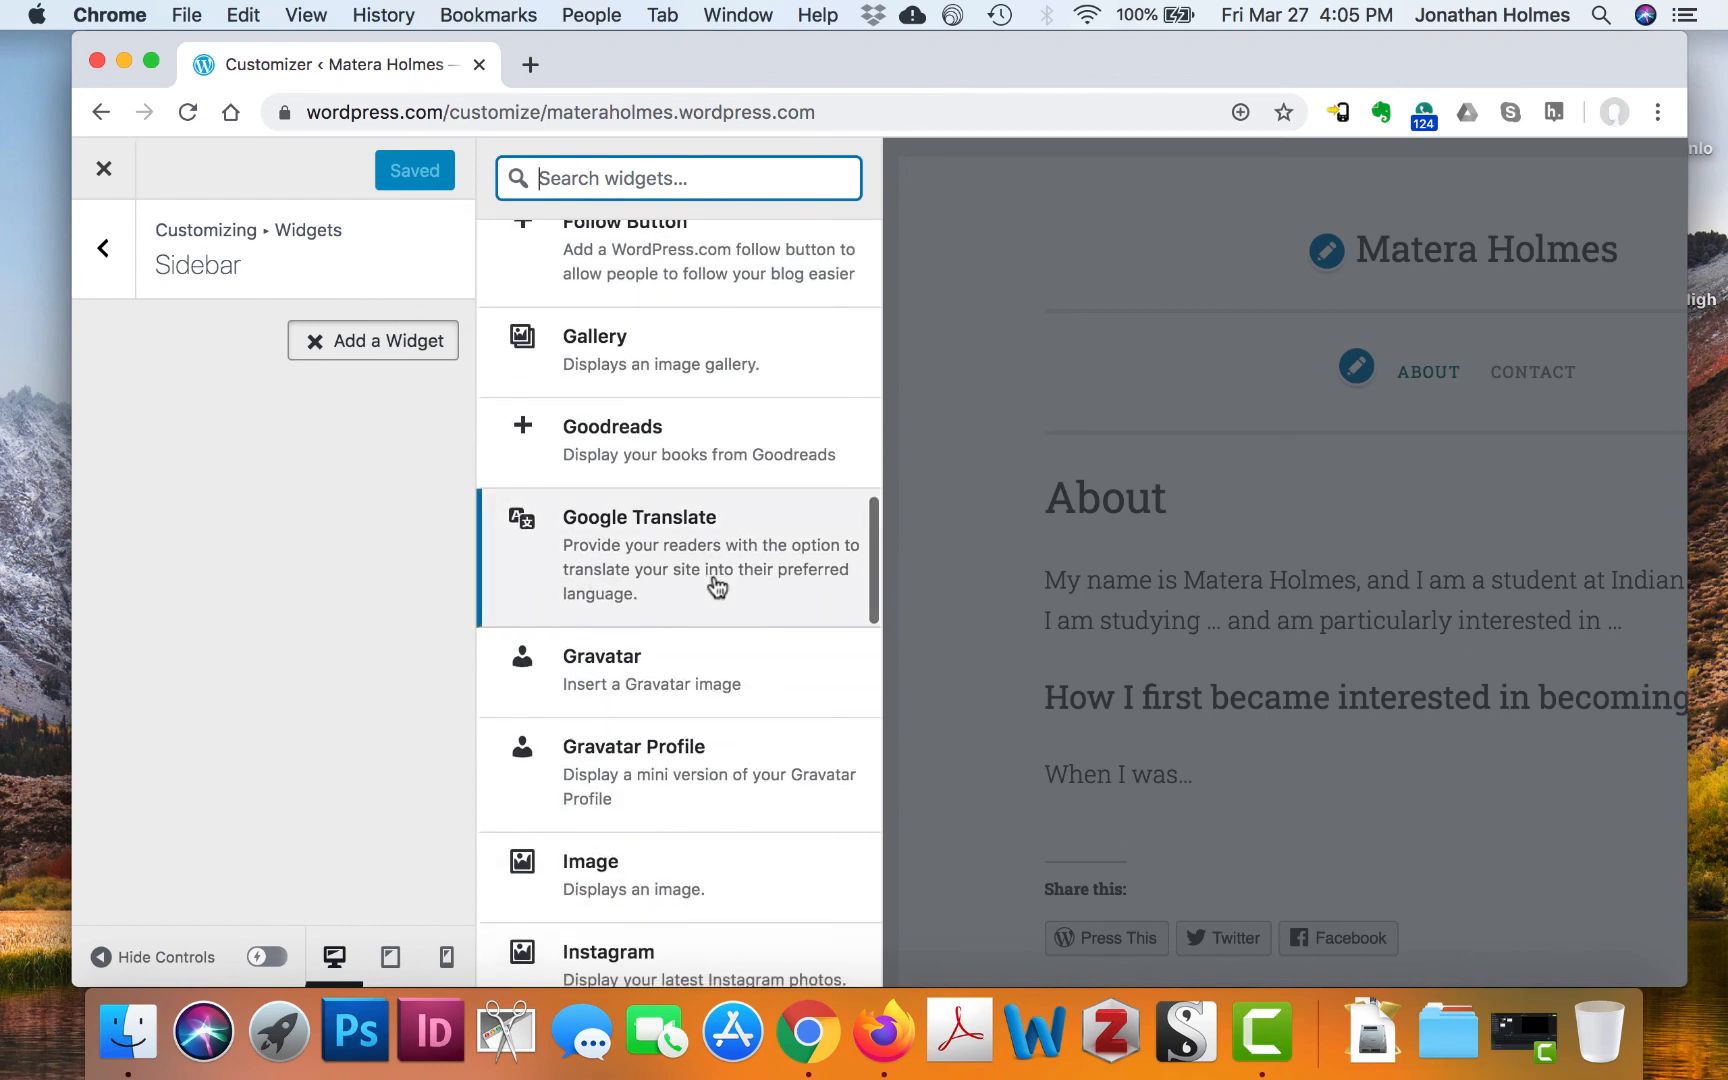
{"action": "scroll", "coordinate": [716, 587], "scroll_direction": "down", "scroll_amount": 3}
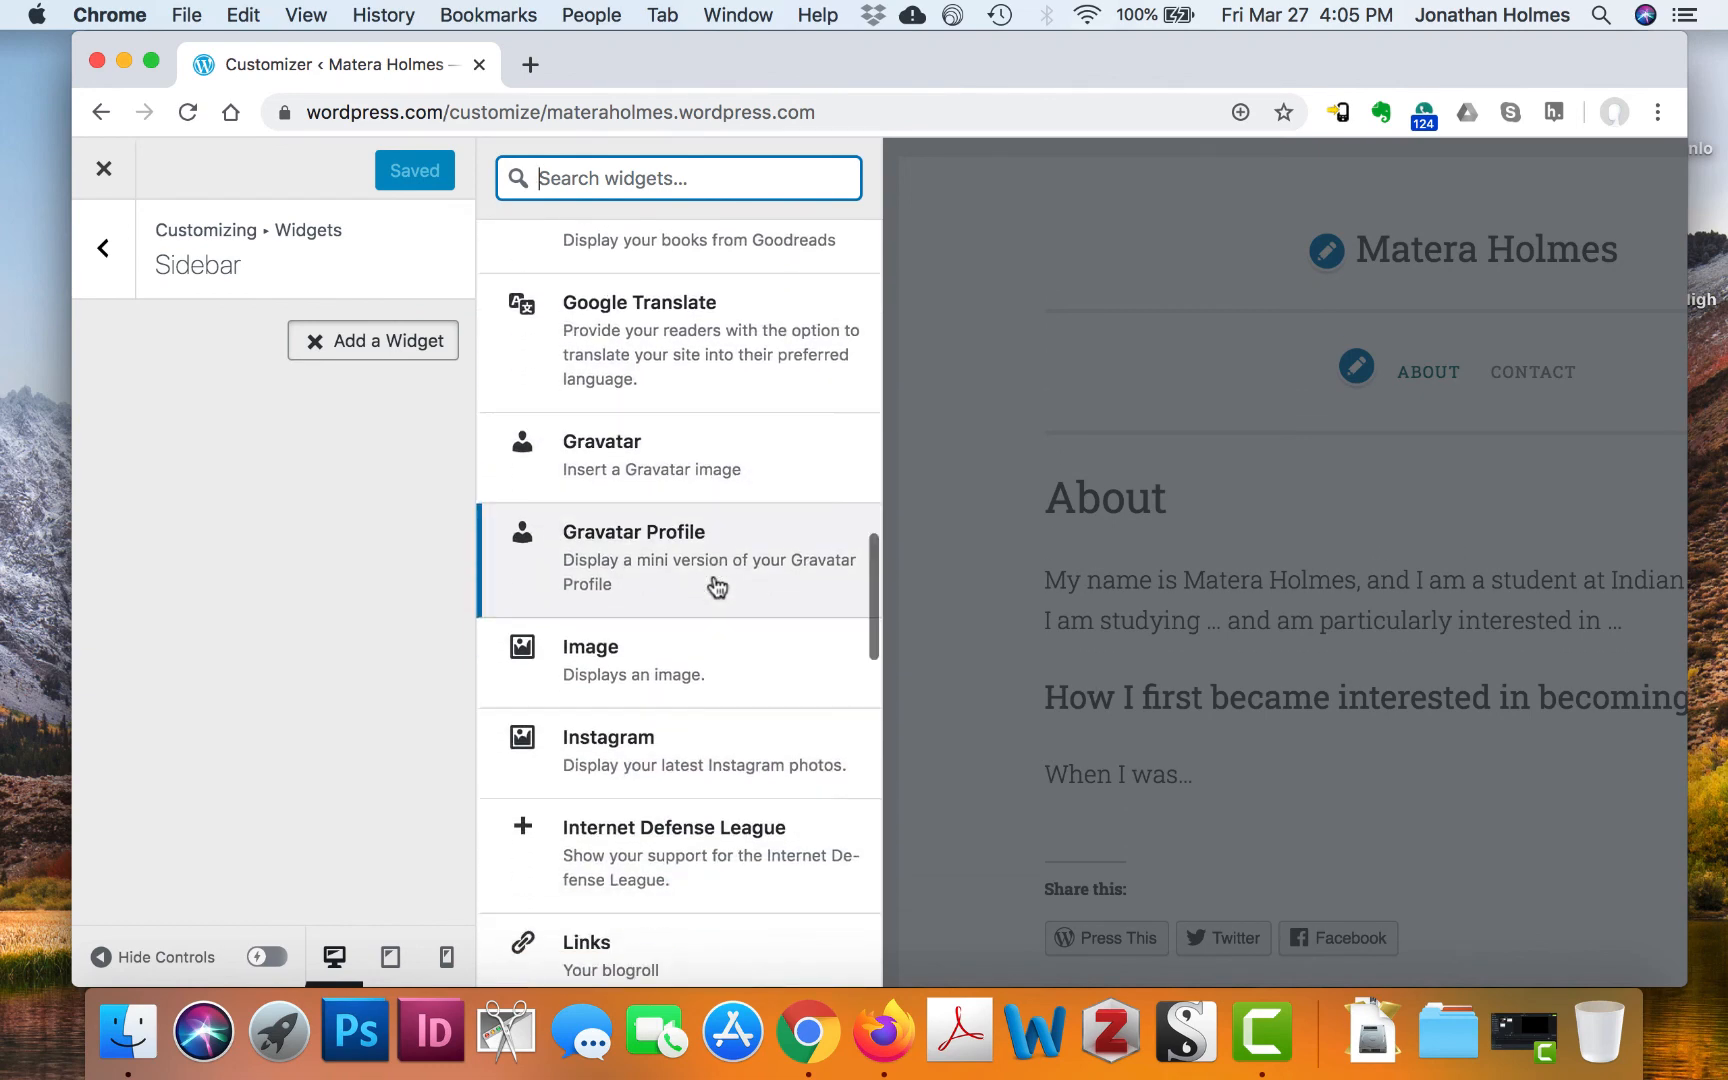
{"action": "scroll", "coordinate": [716, 587], "scroll_direction": "down", "scroll_amount": 2}
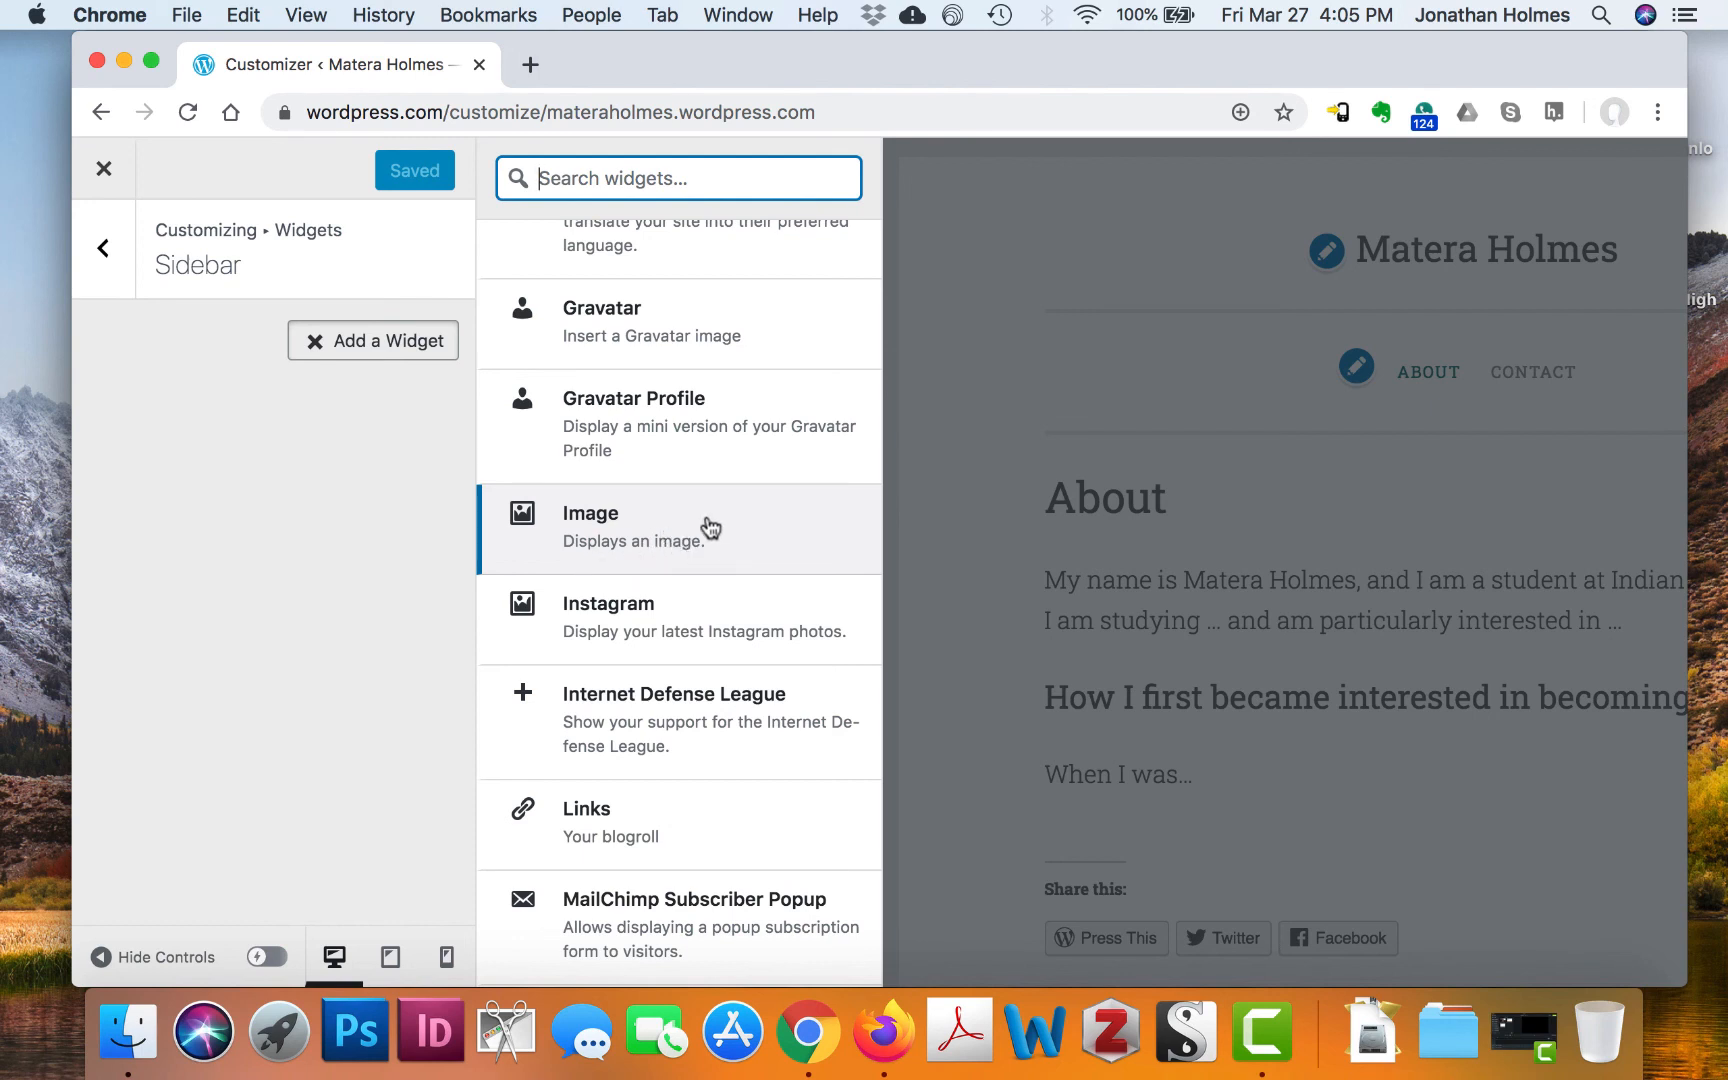
{"action": "scroll", "coordinate": [733, 567], "scroll_direction": "down", "scroll_amount": 3}
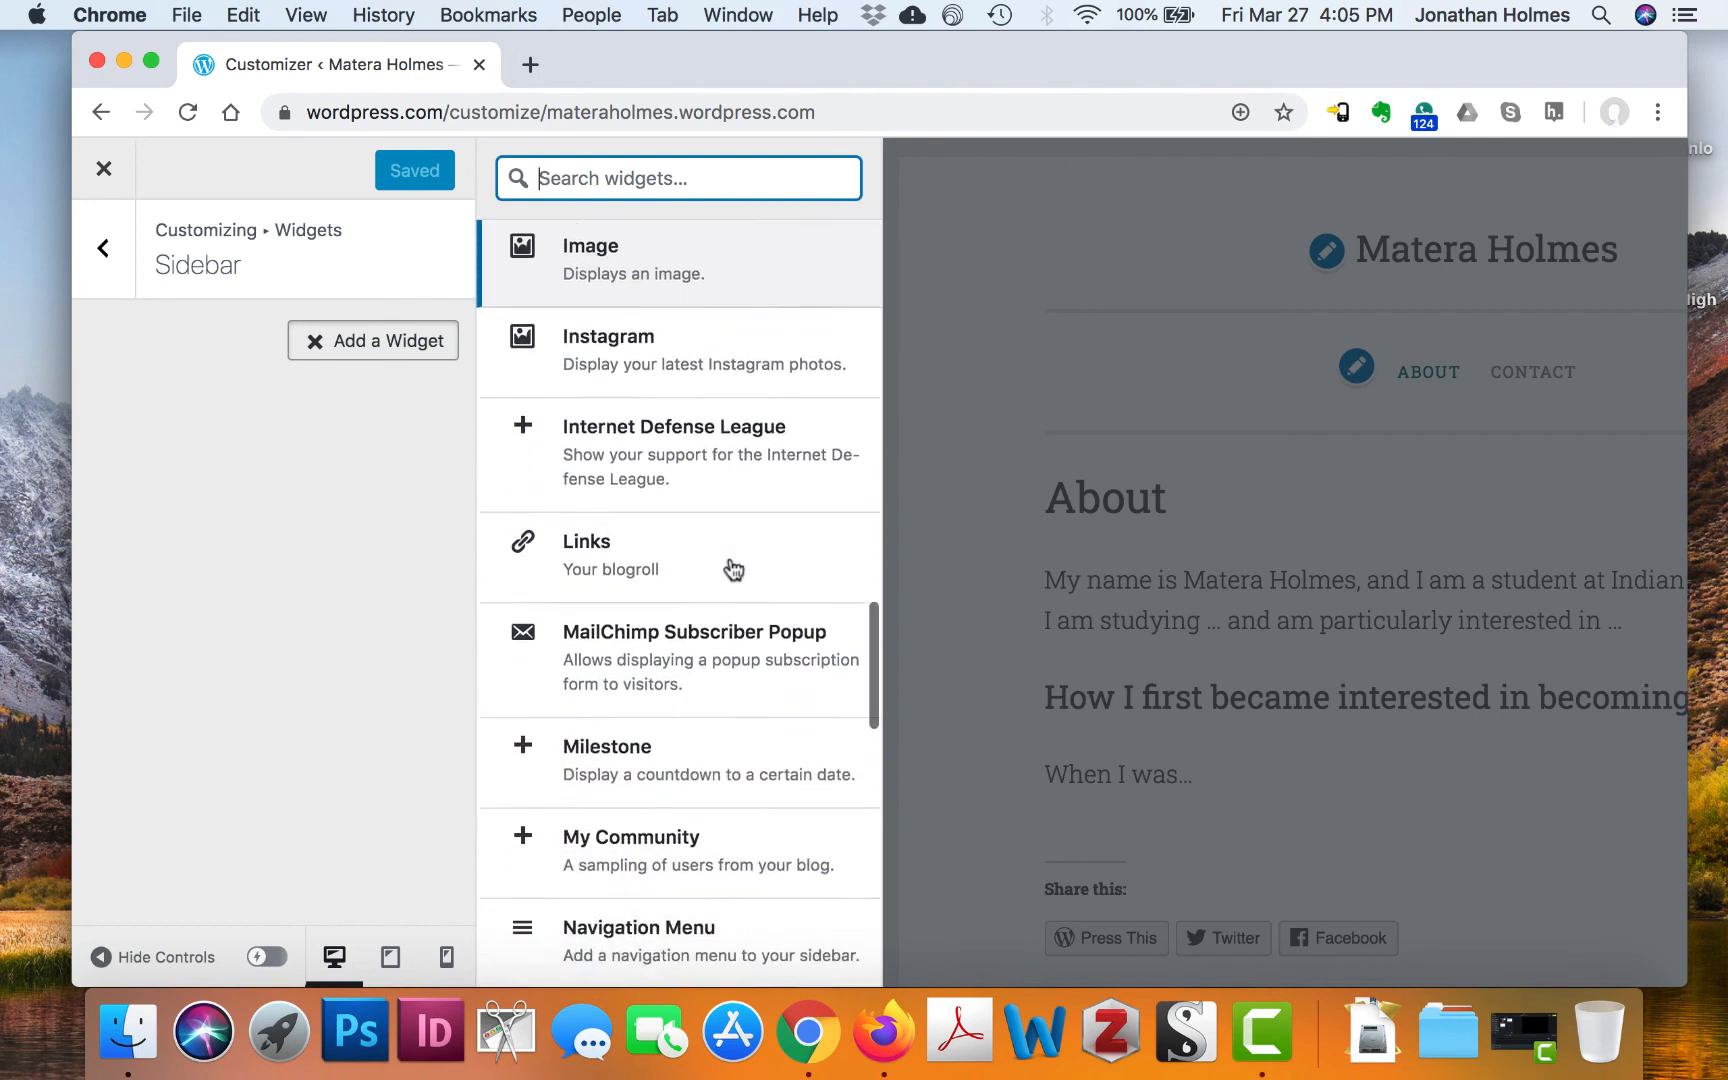
{"action": "scroll", "coordinate": [735, 570], "scroll_direction": "up", "scroll_amount": 18}
{"action": "scroll", "coordinate": [760, 717], "scroll_direction": "up", "scroll_amount": 2}
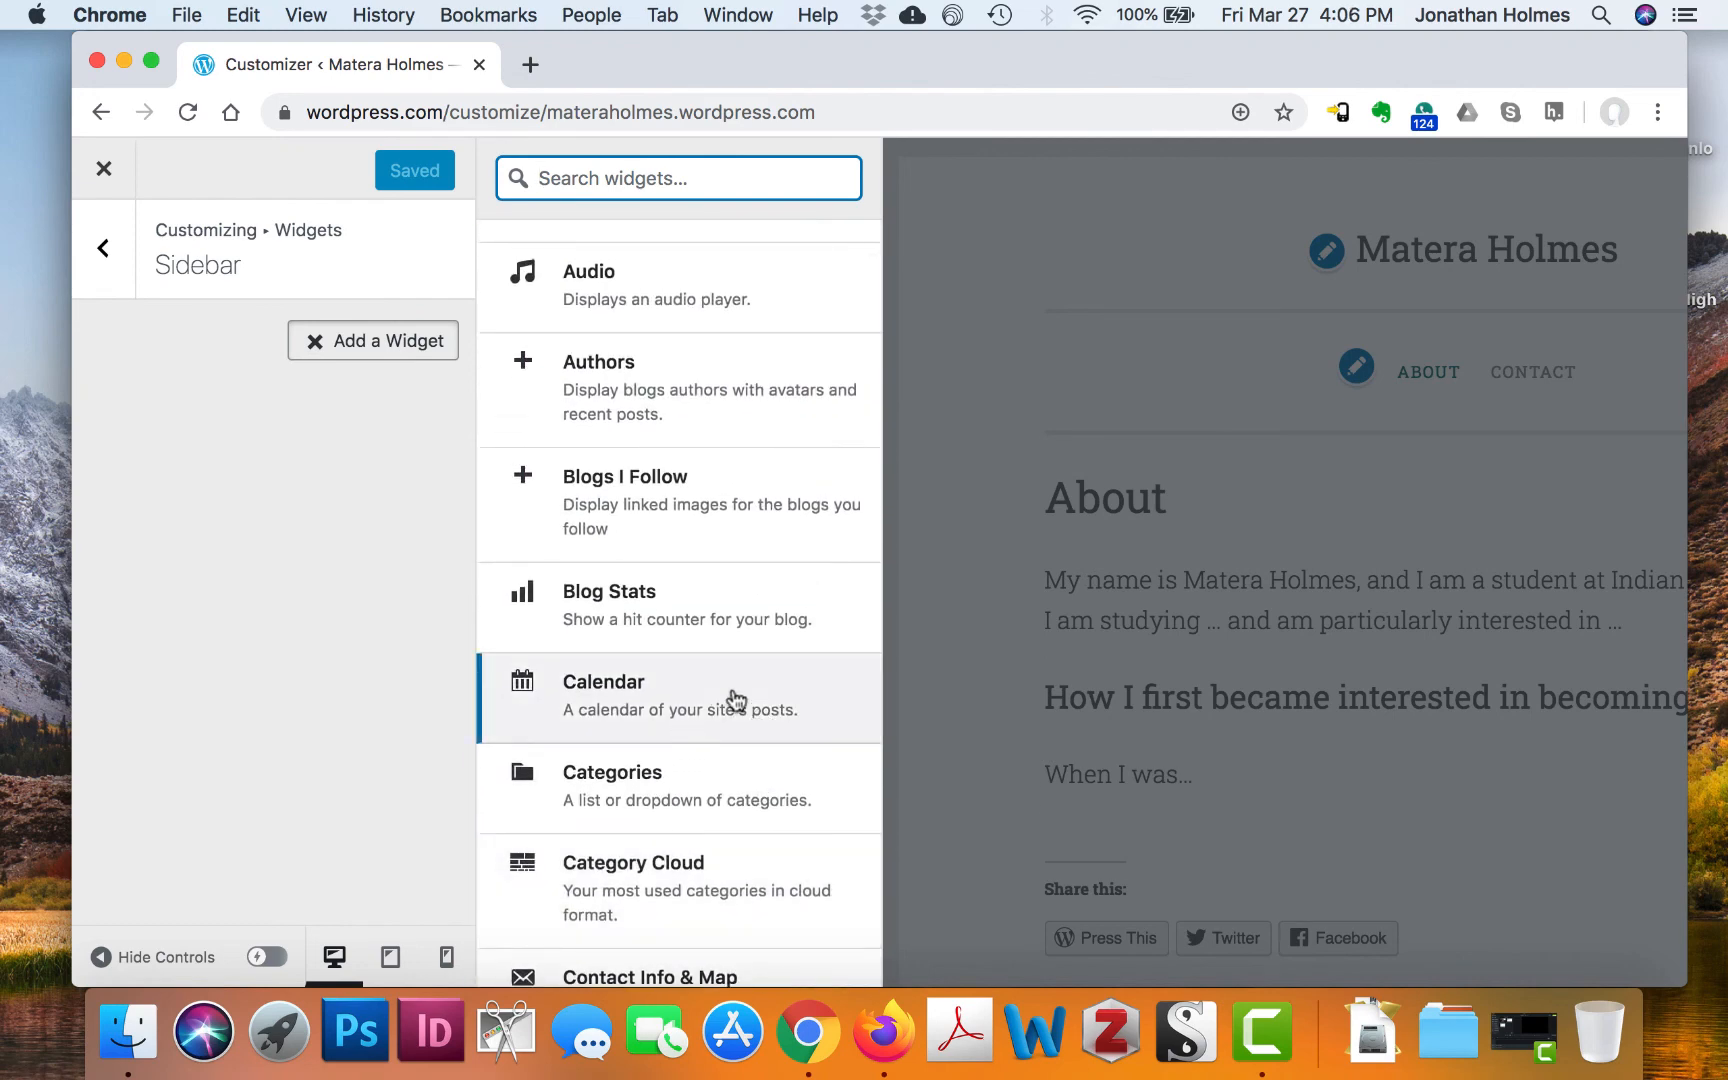
{"action": "scroll", "coordinate": [757, 632], "scroll_direction": "up", "scroll_amount": 4}
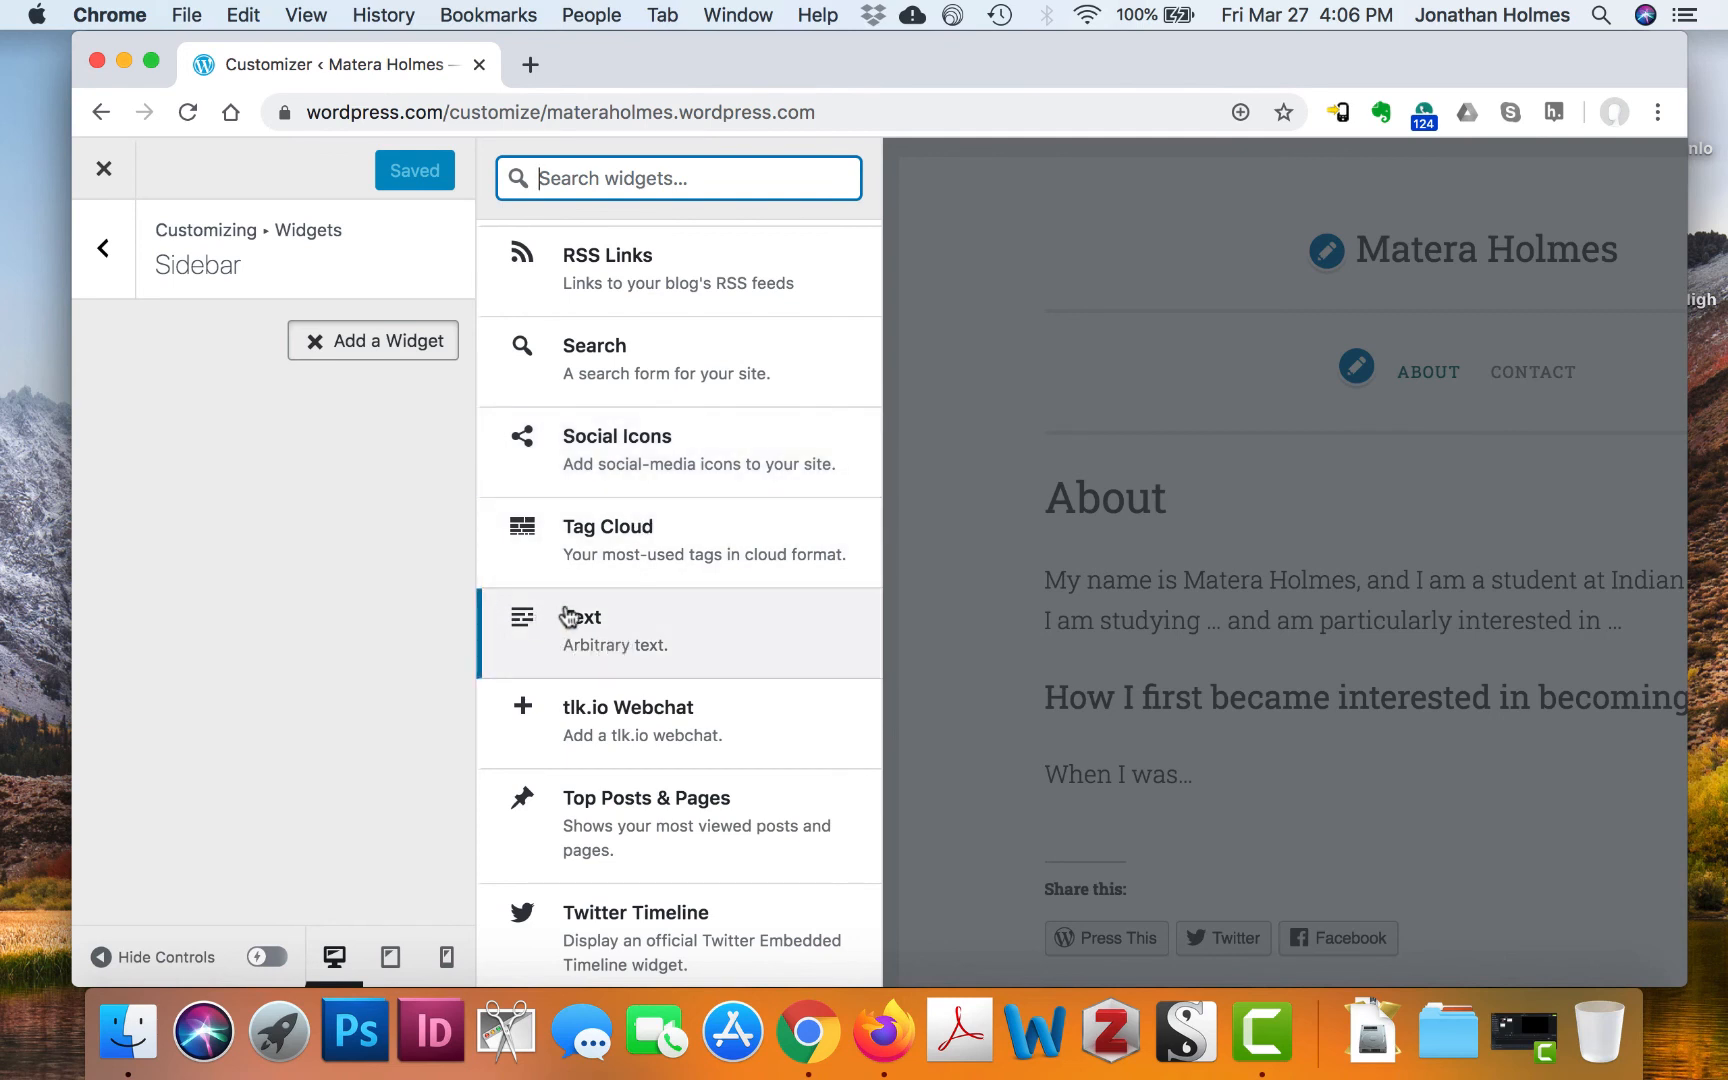
Add a Text widget to the Sidebar with the body 'Creative Commons Lisense..'
{"action": "left_click", "coordinate": [648, 630]}
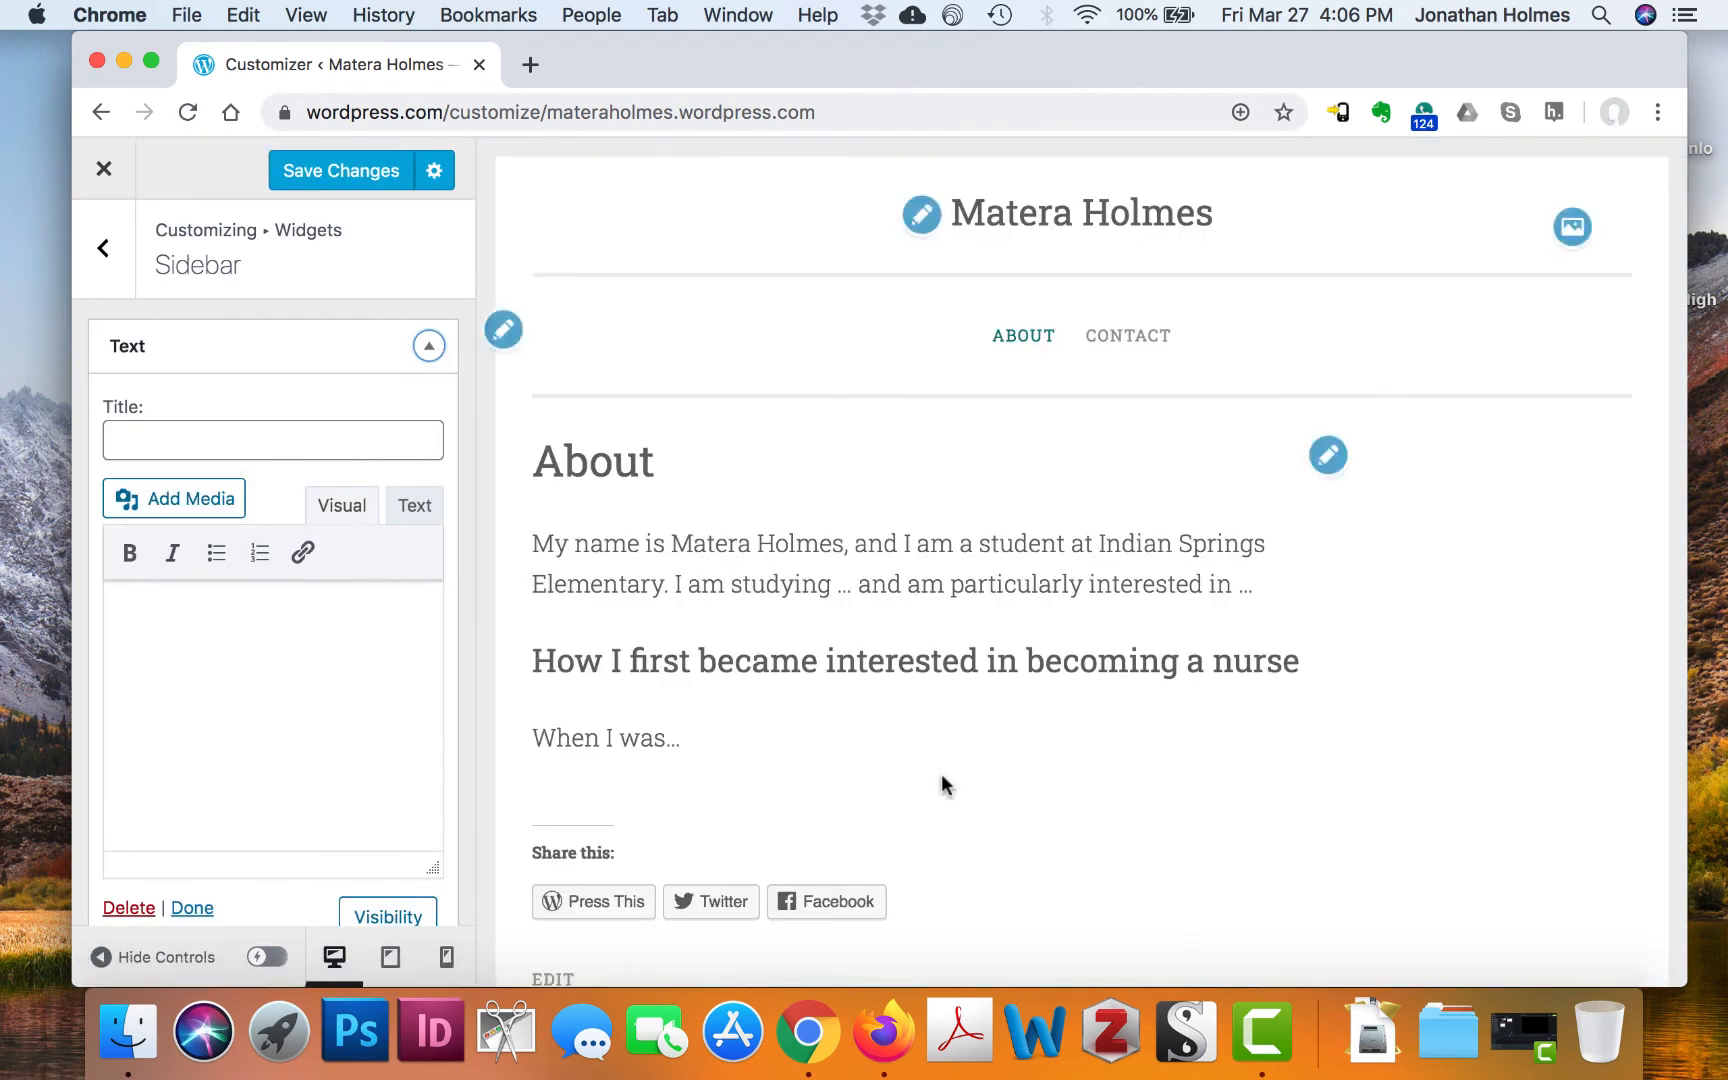
{"action": "scroll", "coordinate": [270, 678], "scroll_direction": "down", "scroll_amount": 2}
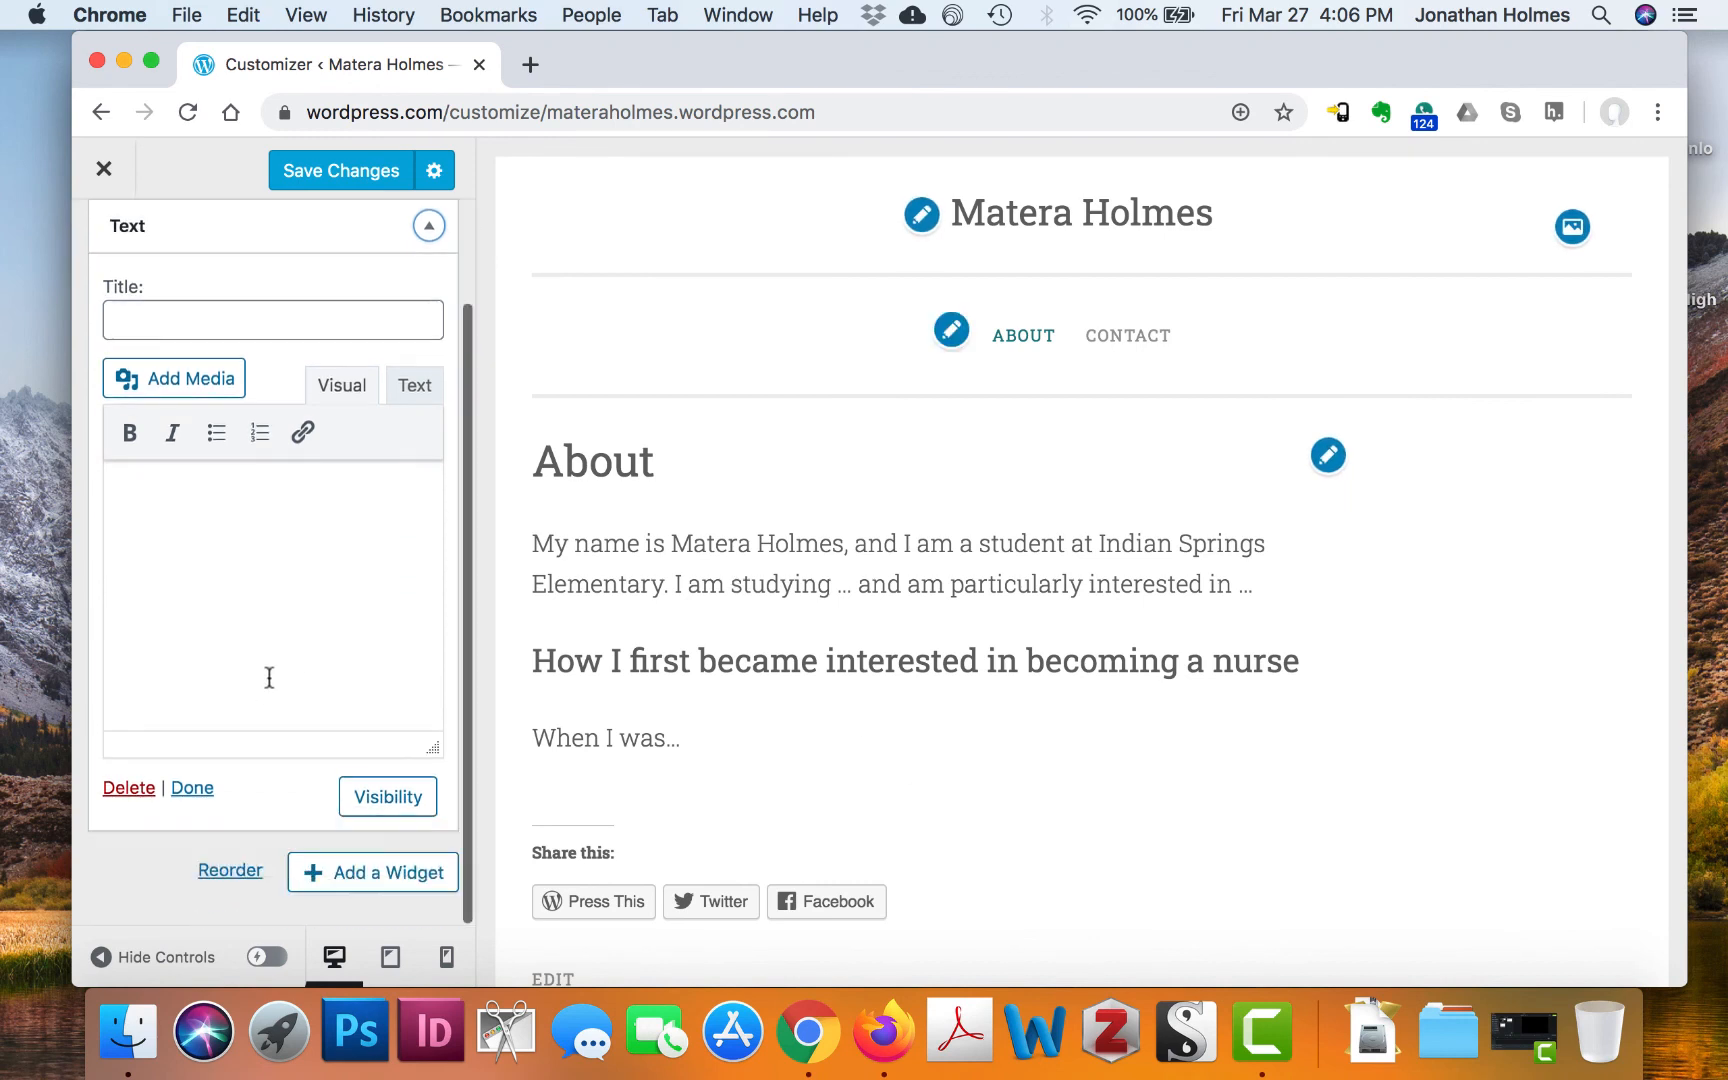
{"action": "scroll", "coordinate": [269, 678], "scroll_direction": "up", "scroll_amount": 2}
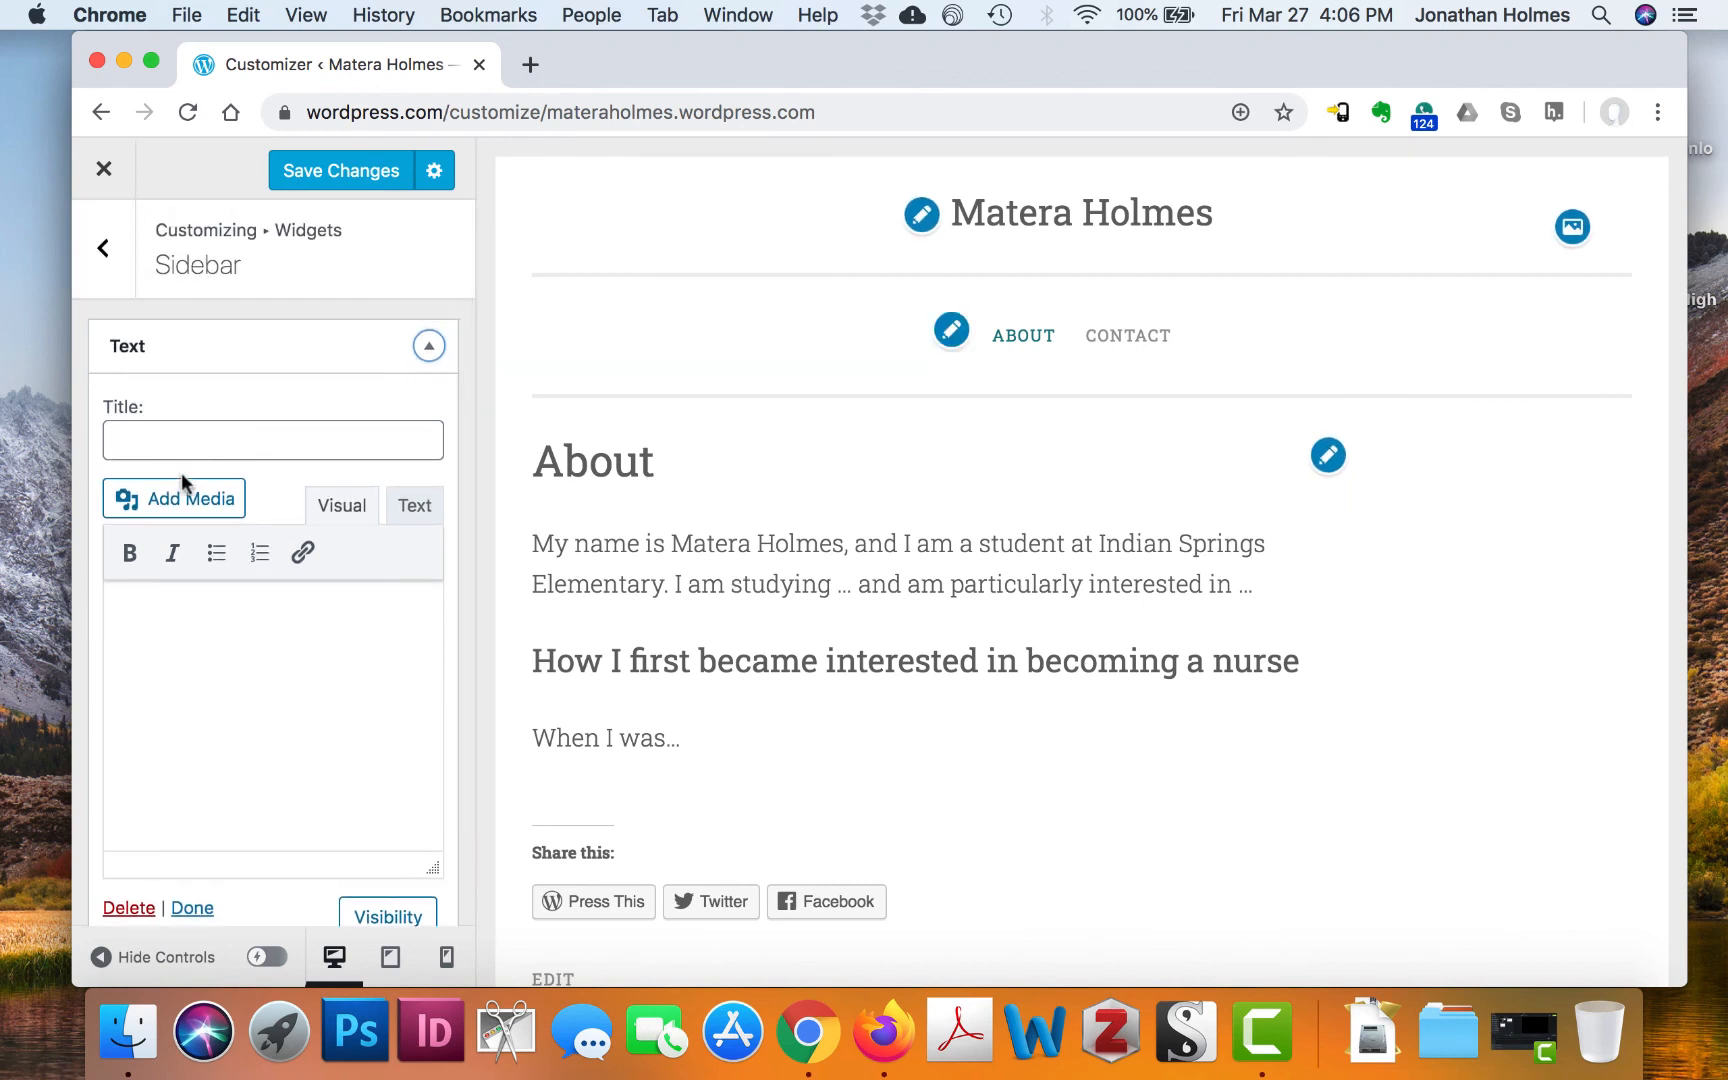
{"action": "left_click", "coordinate": [192, 433]}
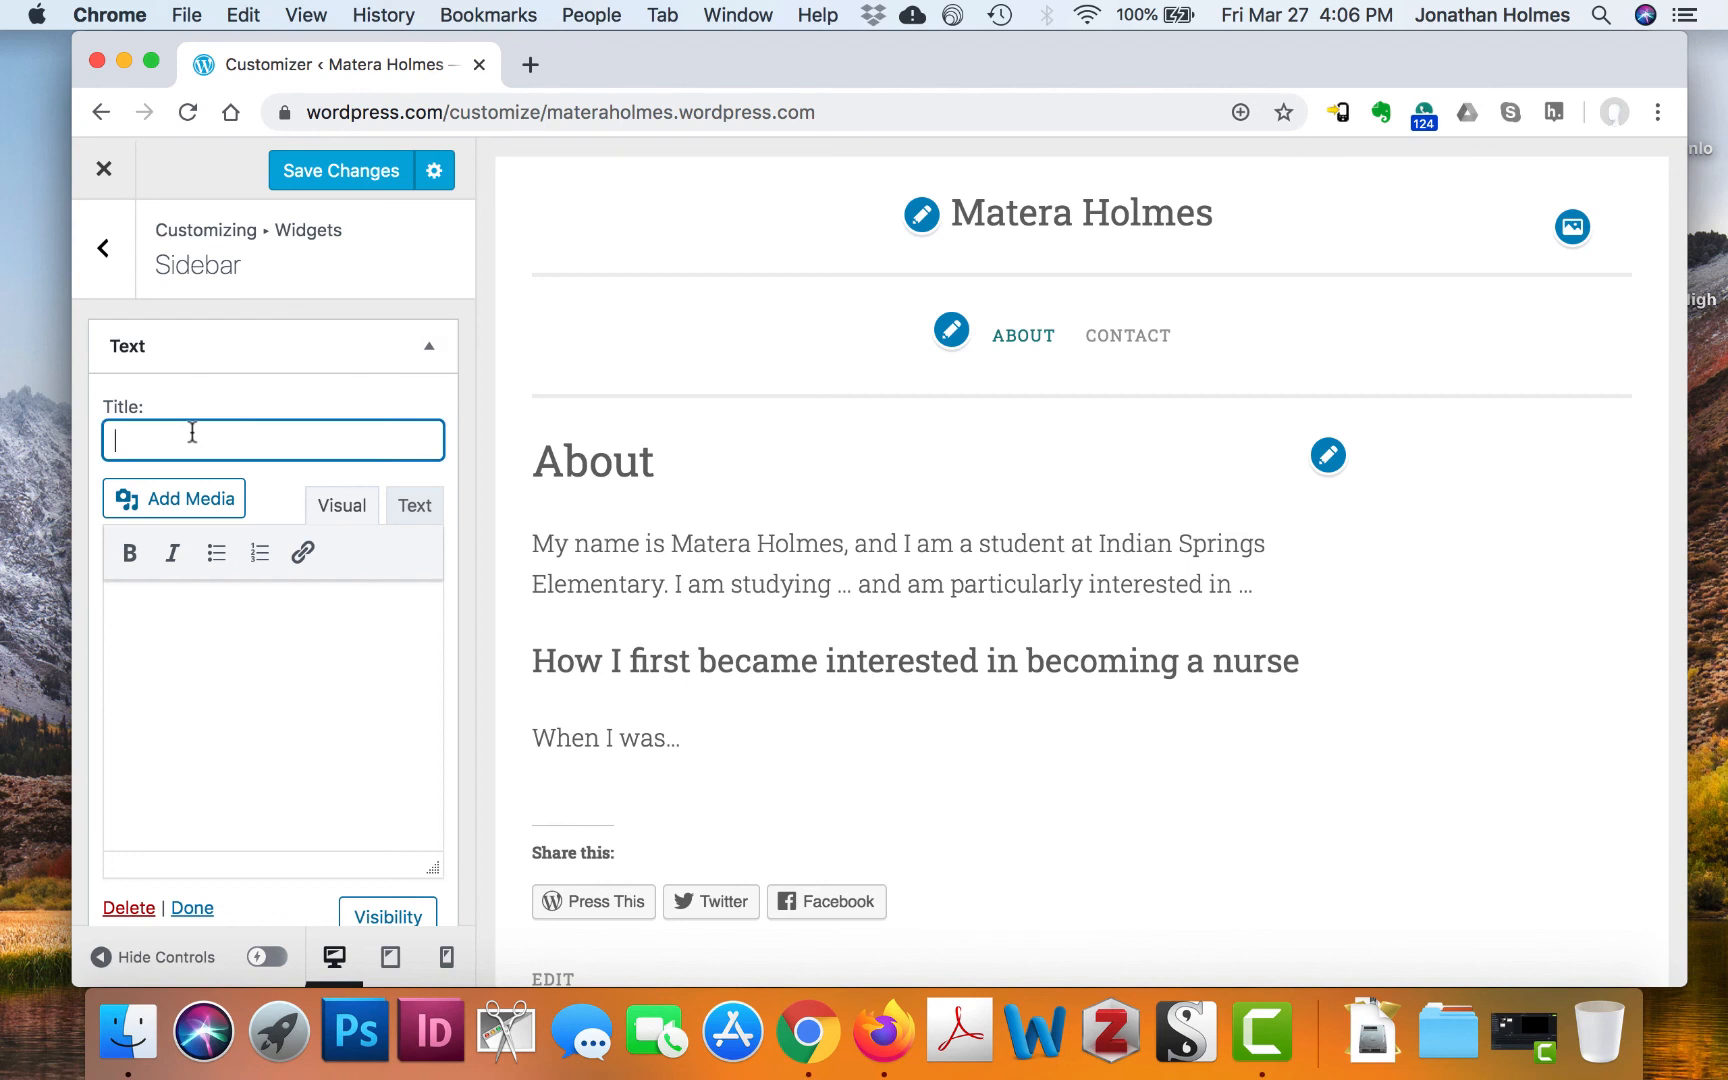
{"action": "left_click", "coordinate": [220, 631]}
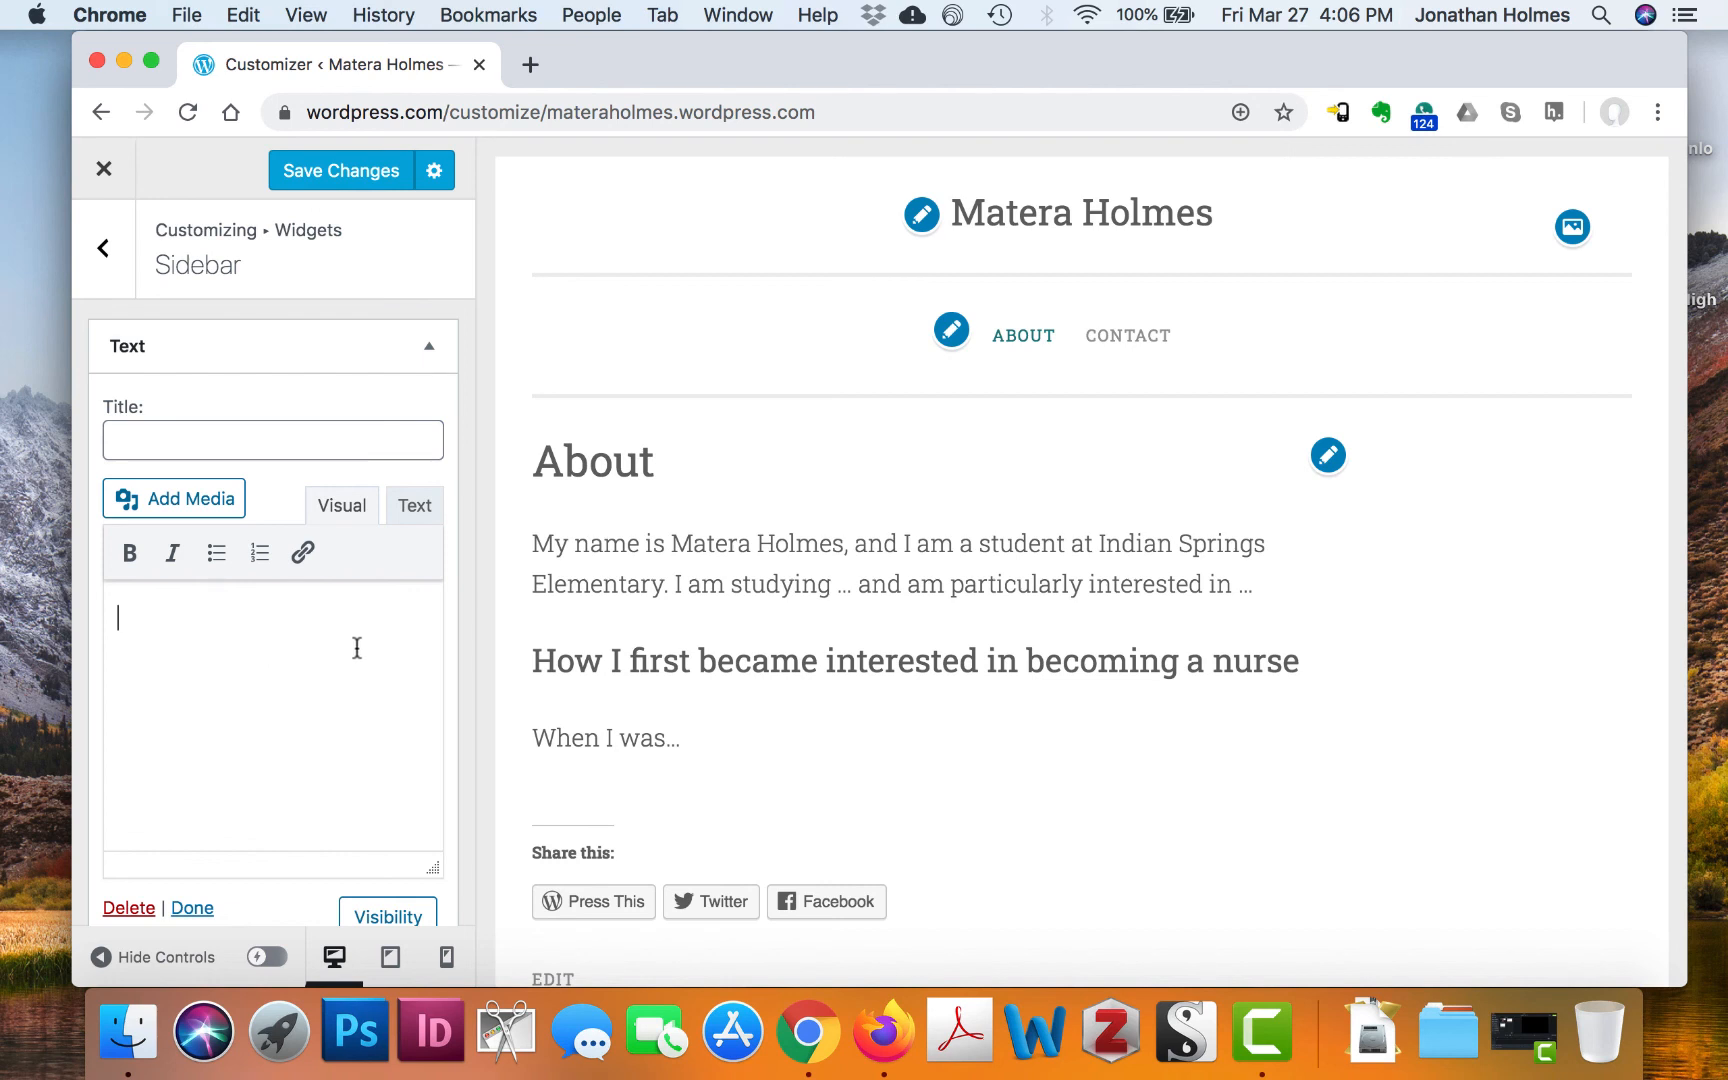
{"action": "type", "text": "Creative"}
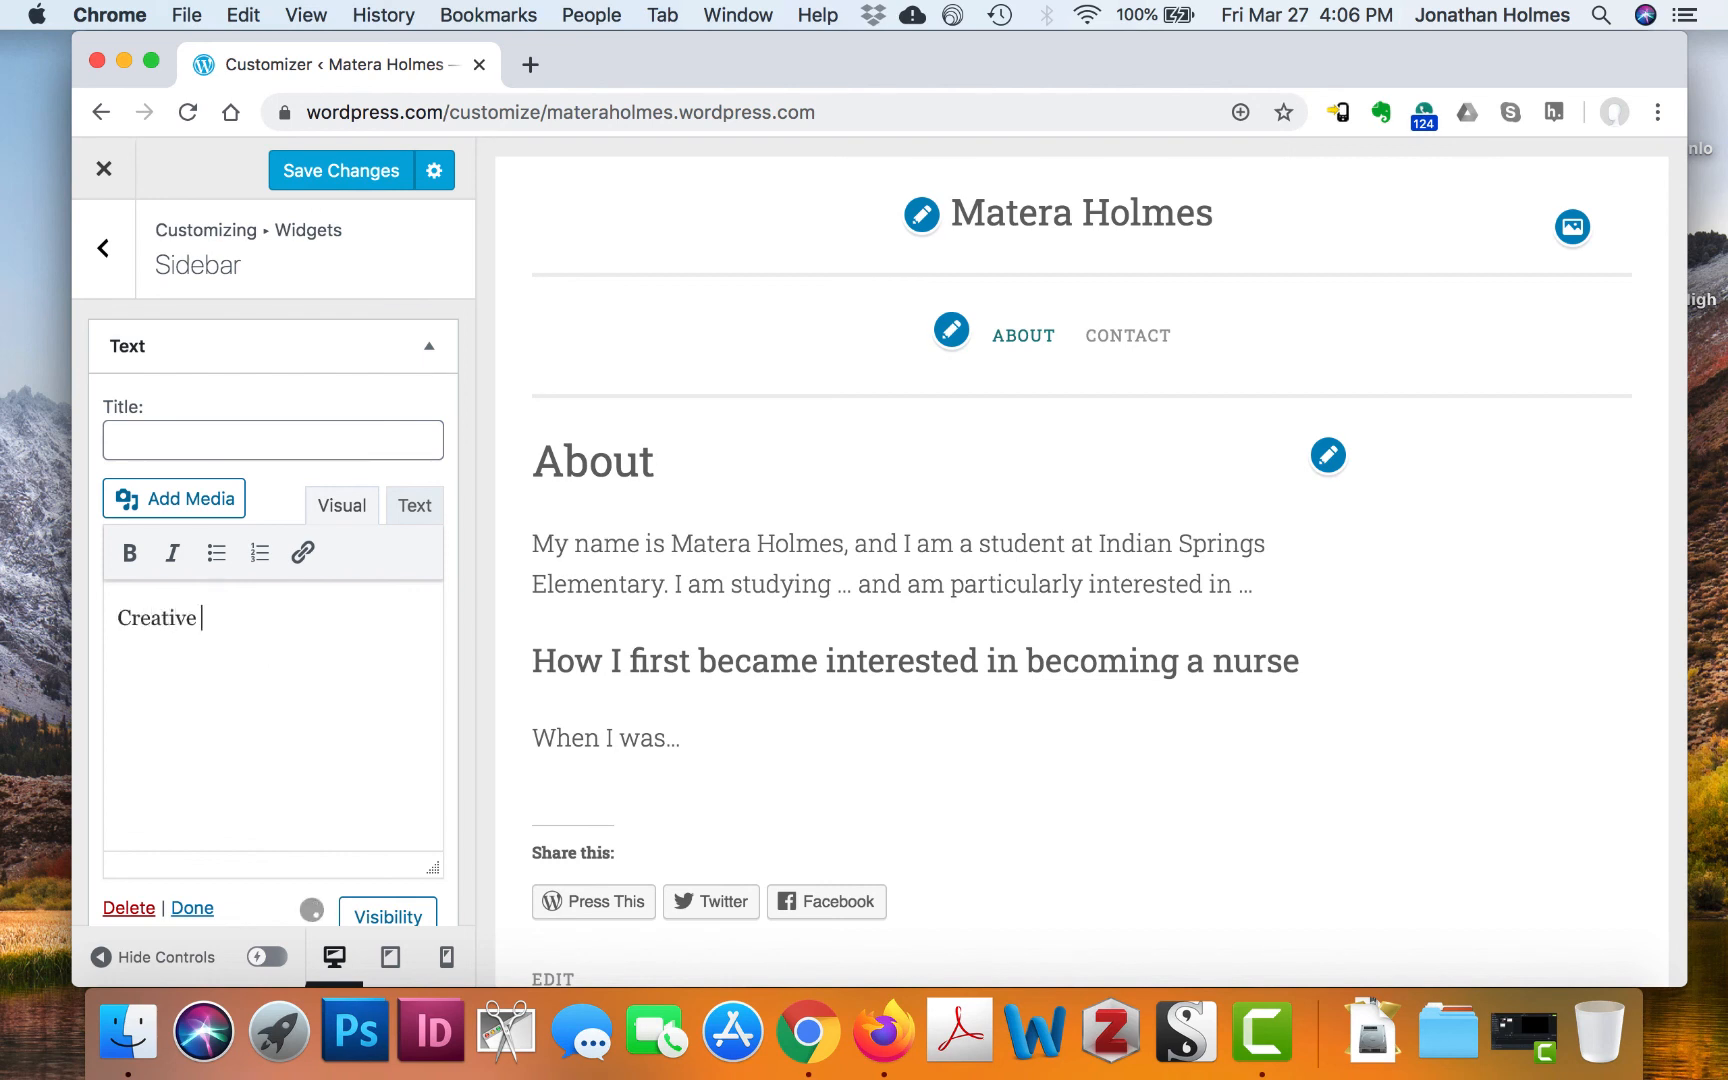
{"action": "type", "text": " Commons"}
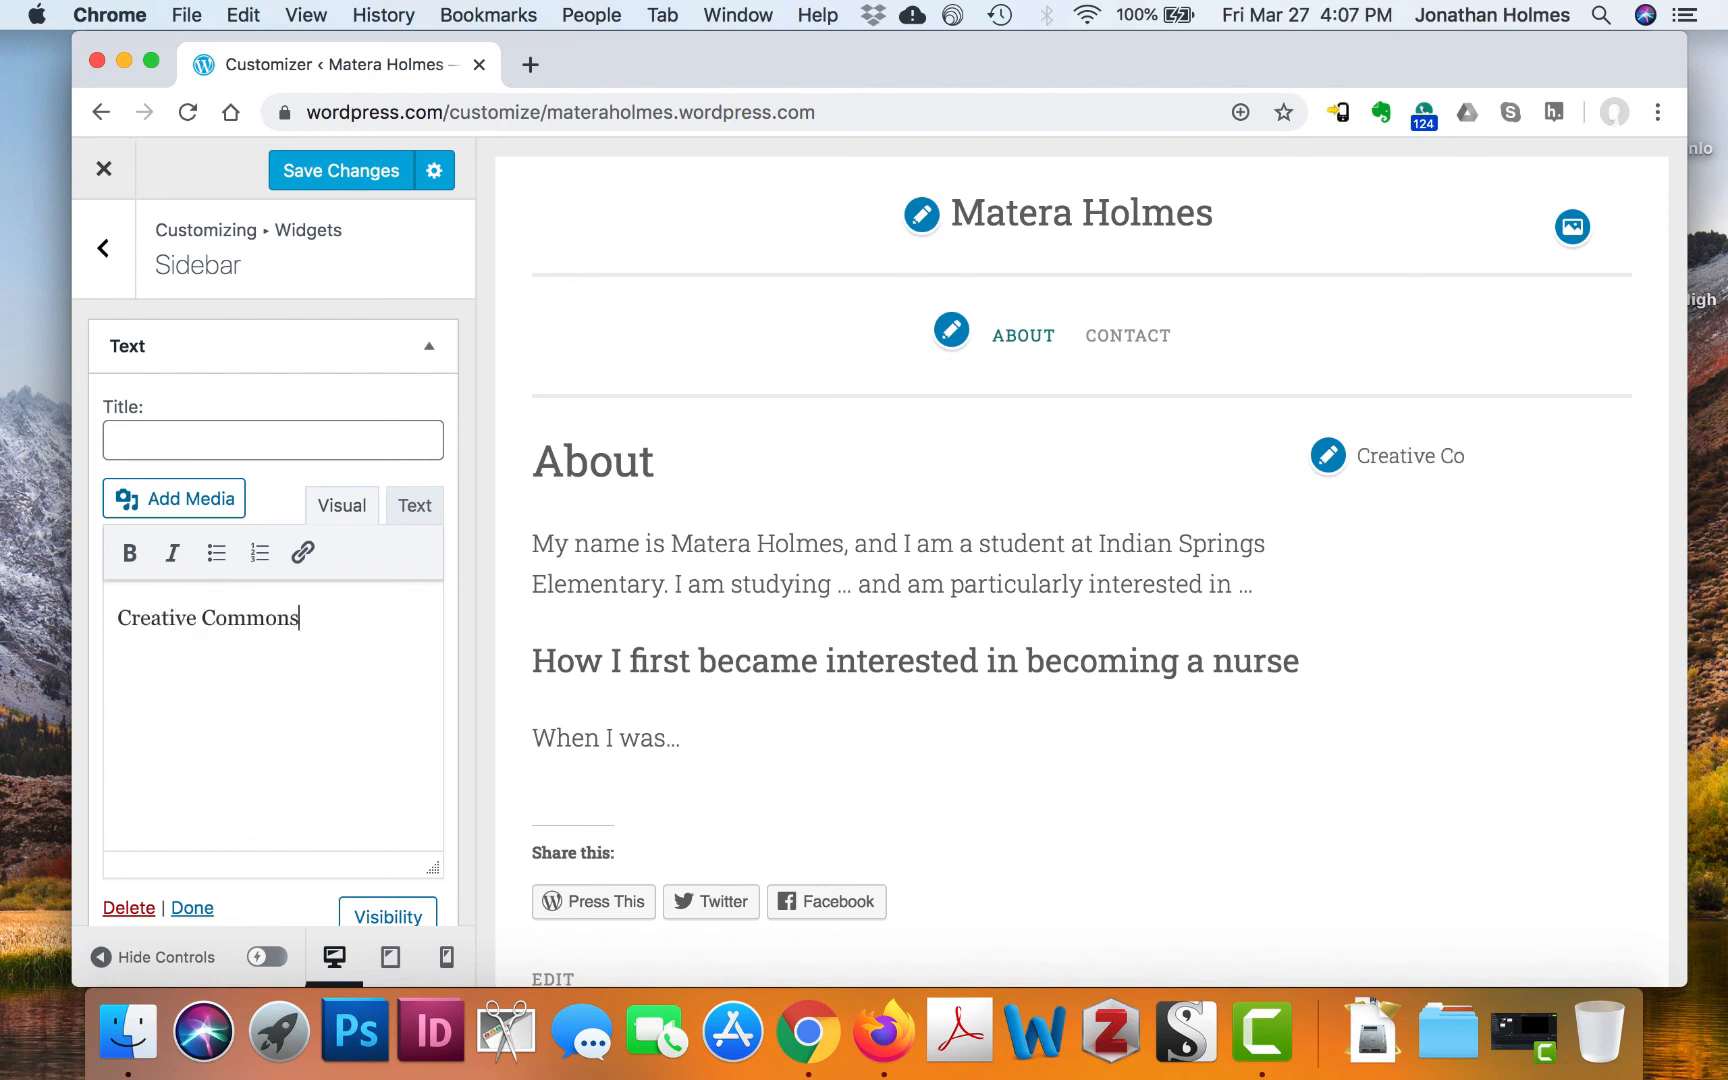
{"action": "type", "text": " Lisense"}
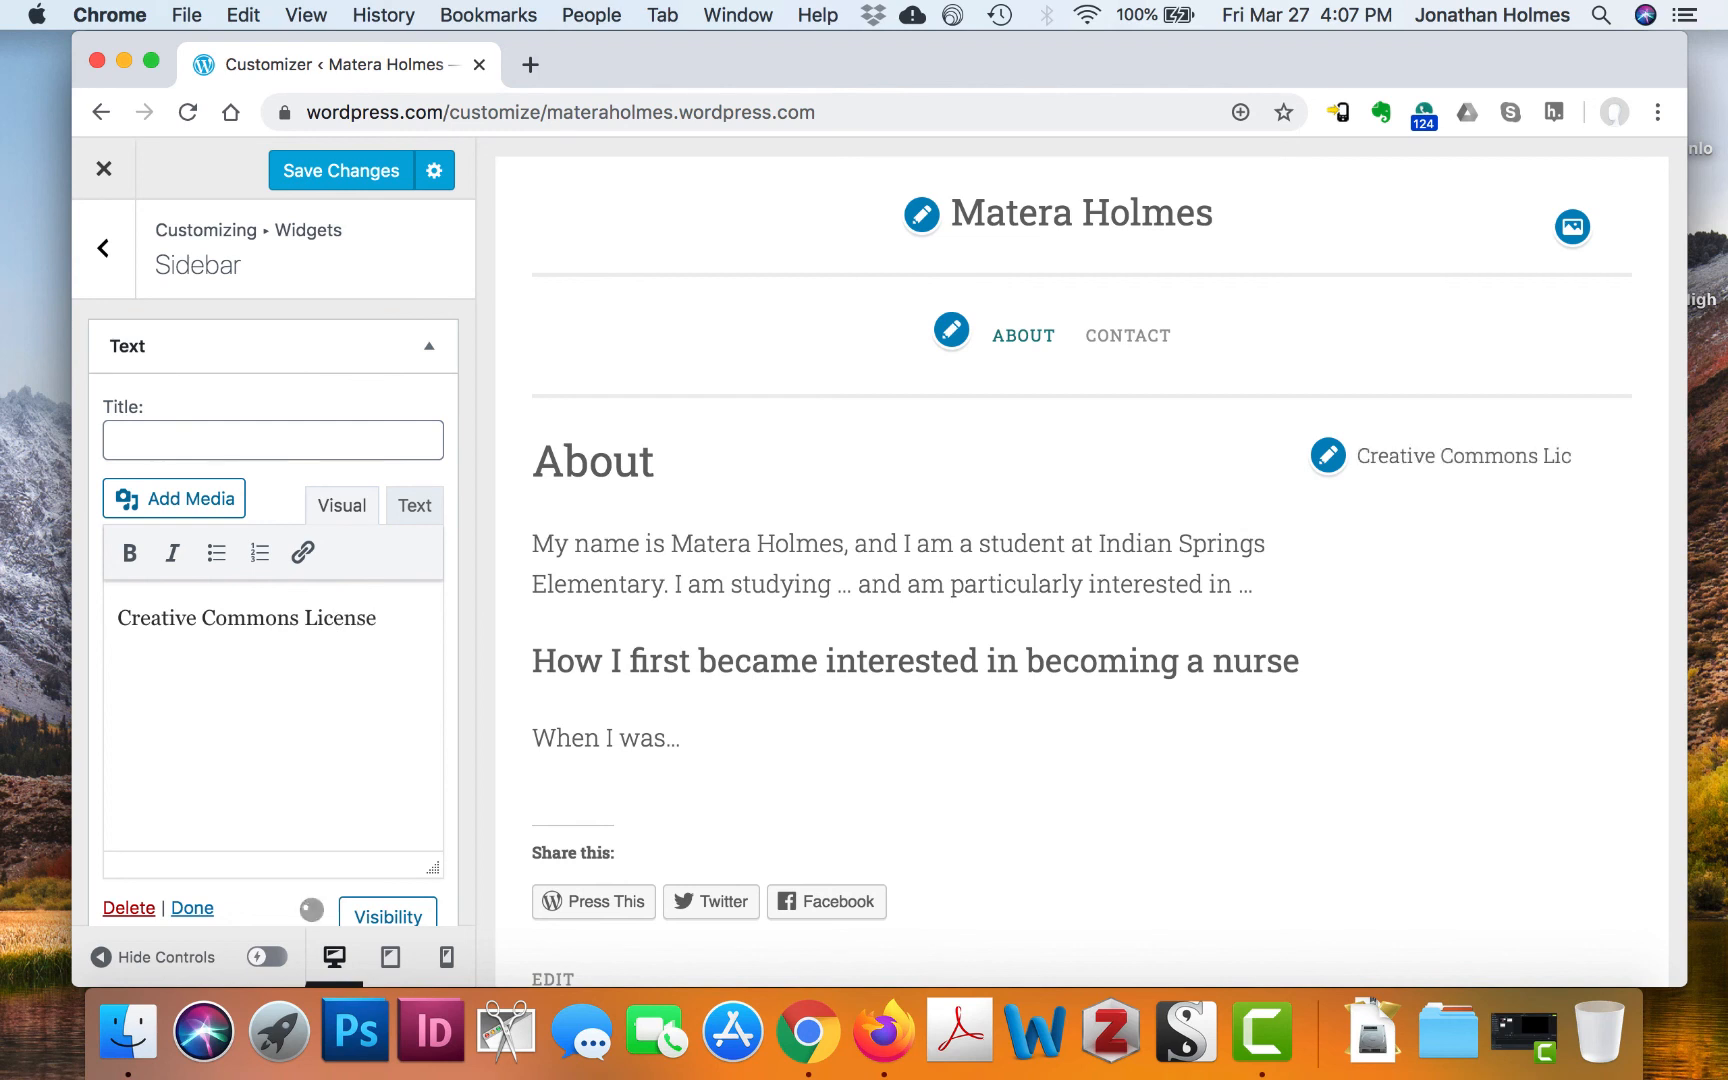
{"action": "type", "text": "..."}
Select and copy the license line, then return to the widget areas list
{"action": "scroll", "coordinate": [1481, 501], "scroll_direction": "down", "scroll_amount": 2}
{"action": "scroll", "coordinate": [1483, 503], "scroll_direction": "up", "scroll_amount": 2}
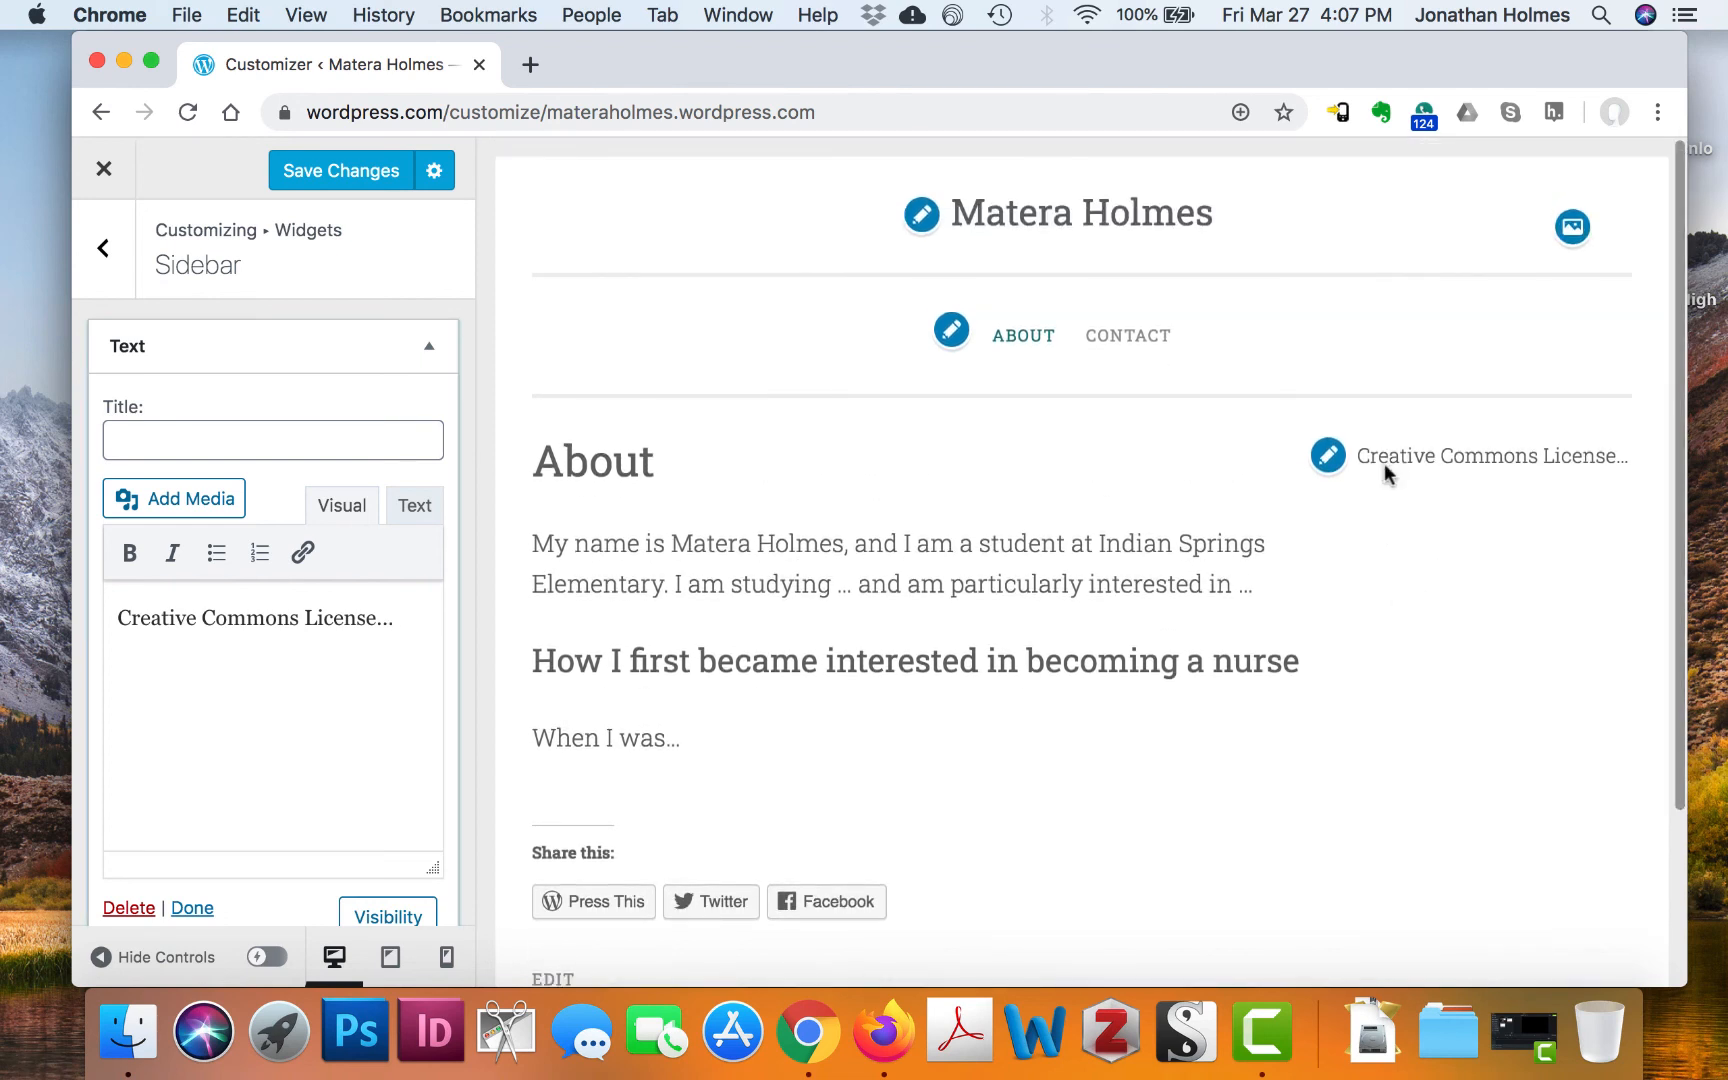
{"action": "triple_click", "coordinate": [346, 616]}
{"action": "key", "text": "super+c"}
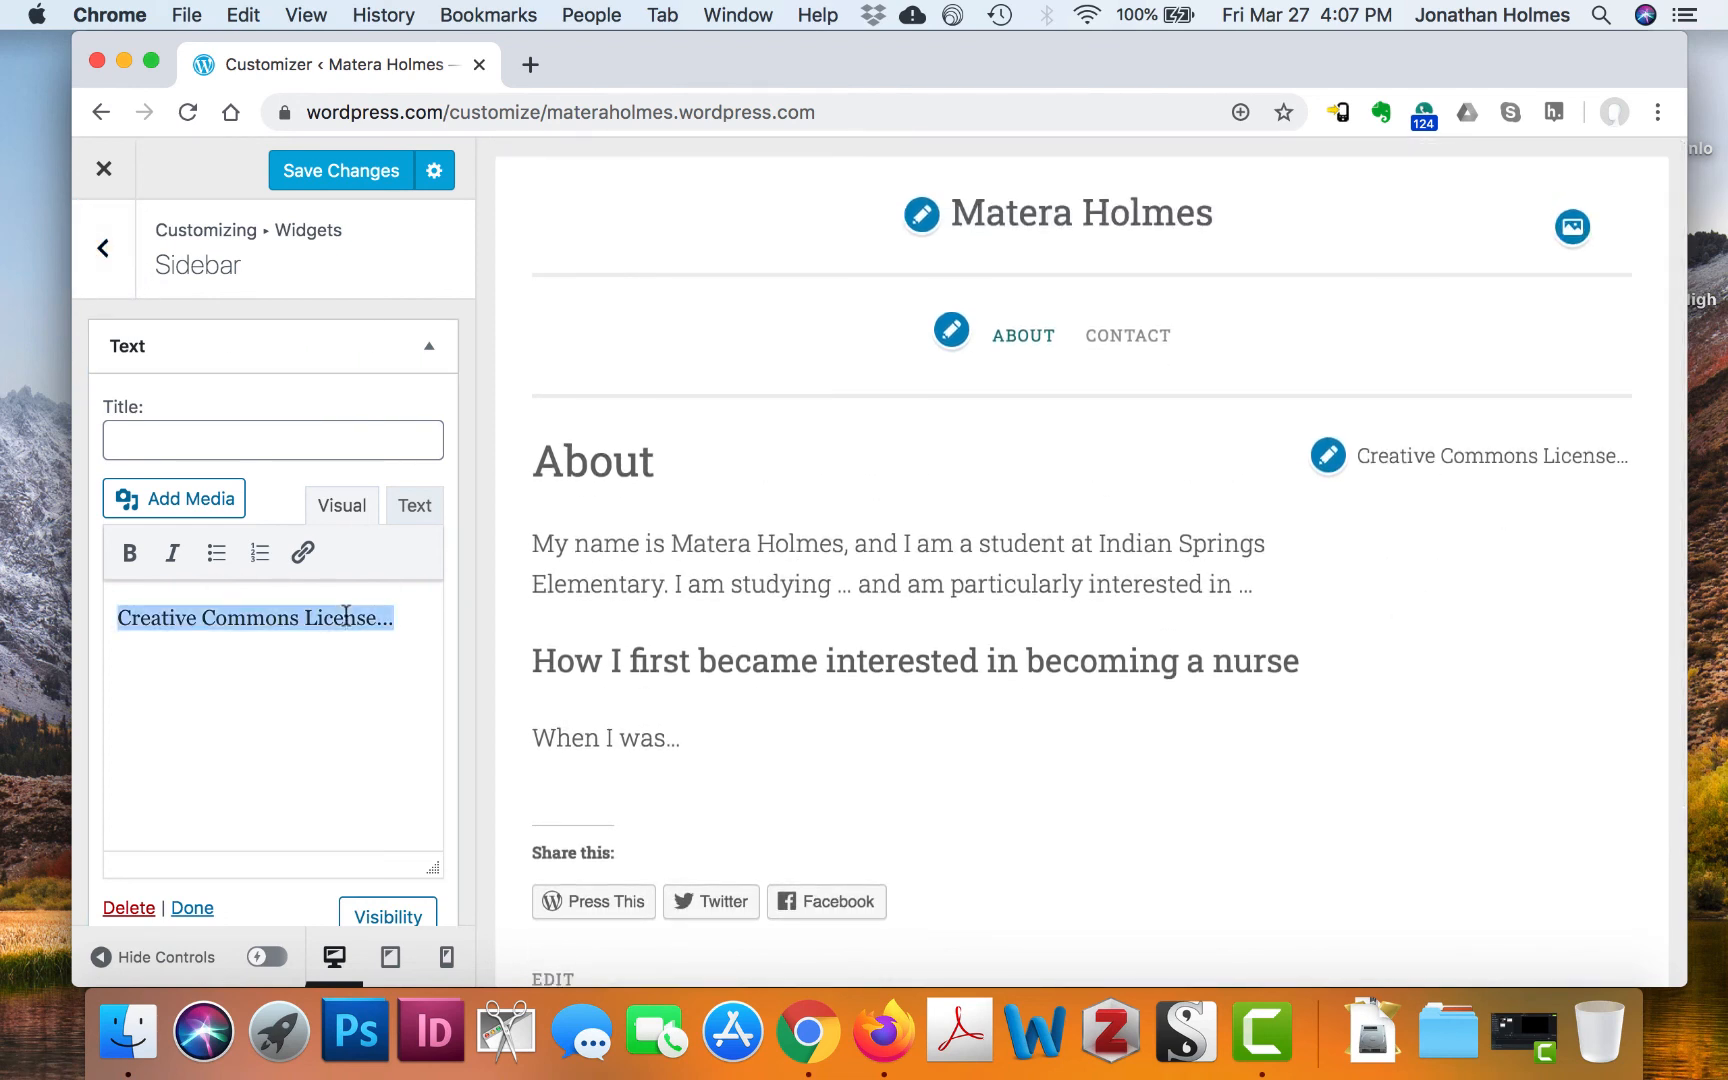
{"action": "left_click", "coordinate": [104, 265]}
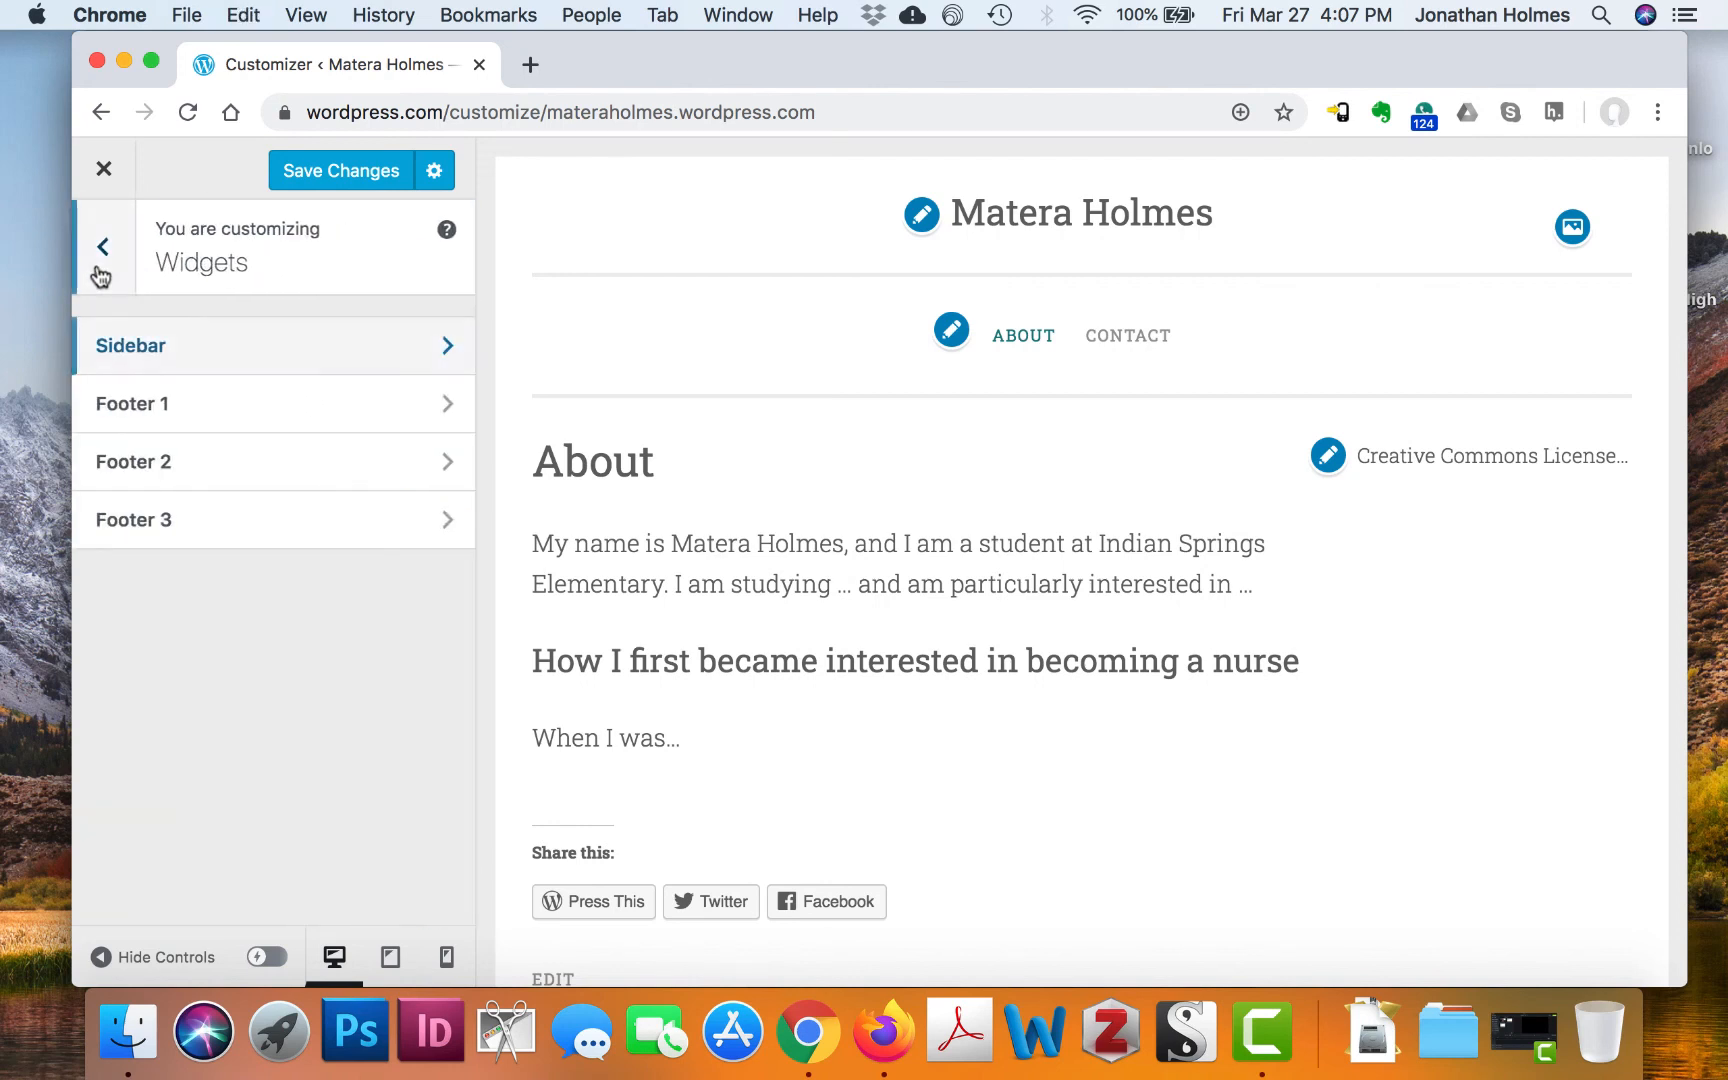
Add a Text widget with the pasted license text to Footer 1, then close the Customizer
{"action": "left_click", "coordinate": [262, 401]}
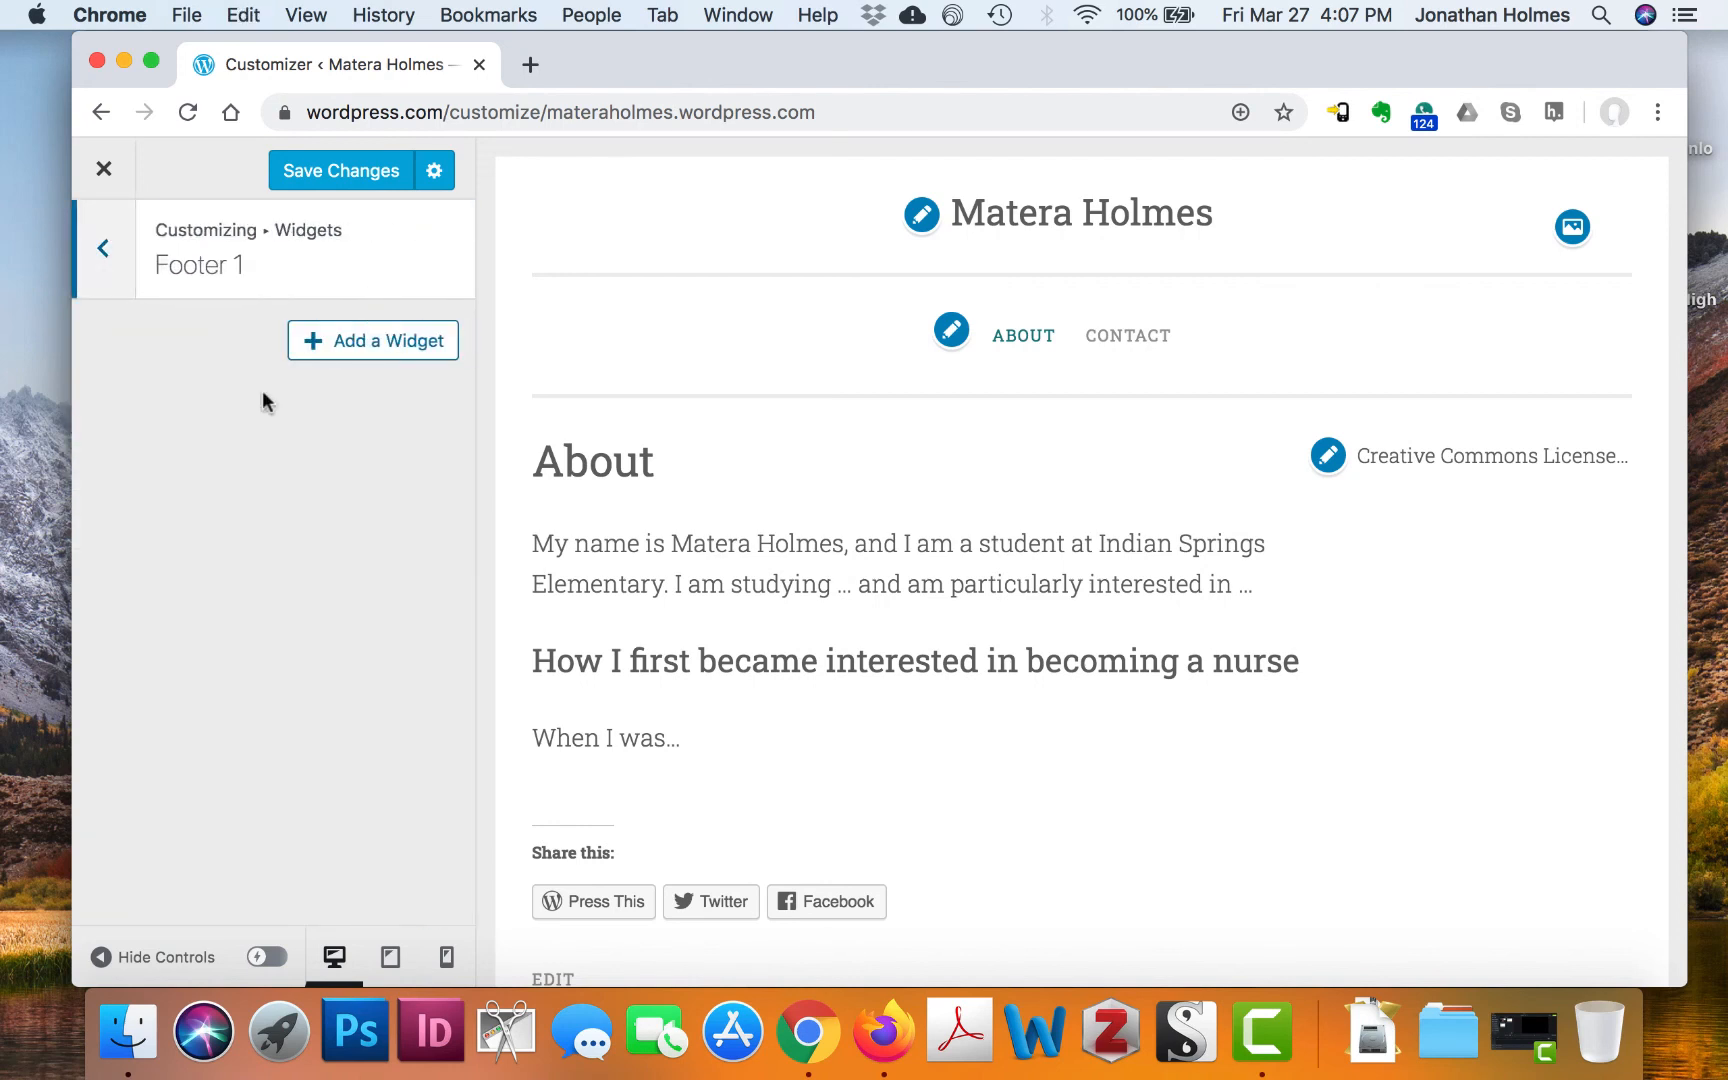
{"action": "left_click", "coordinate": [374, 348]}
{"action": "left_click", "coordinate": [694, 610]}
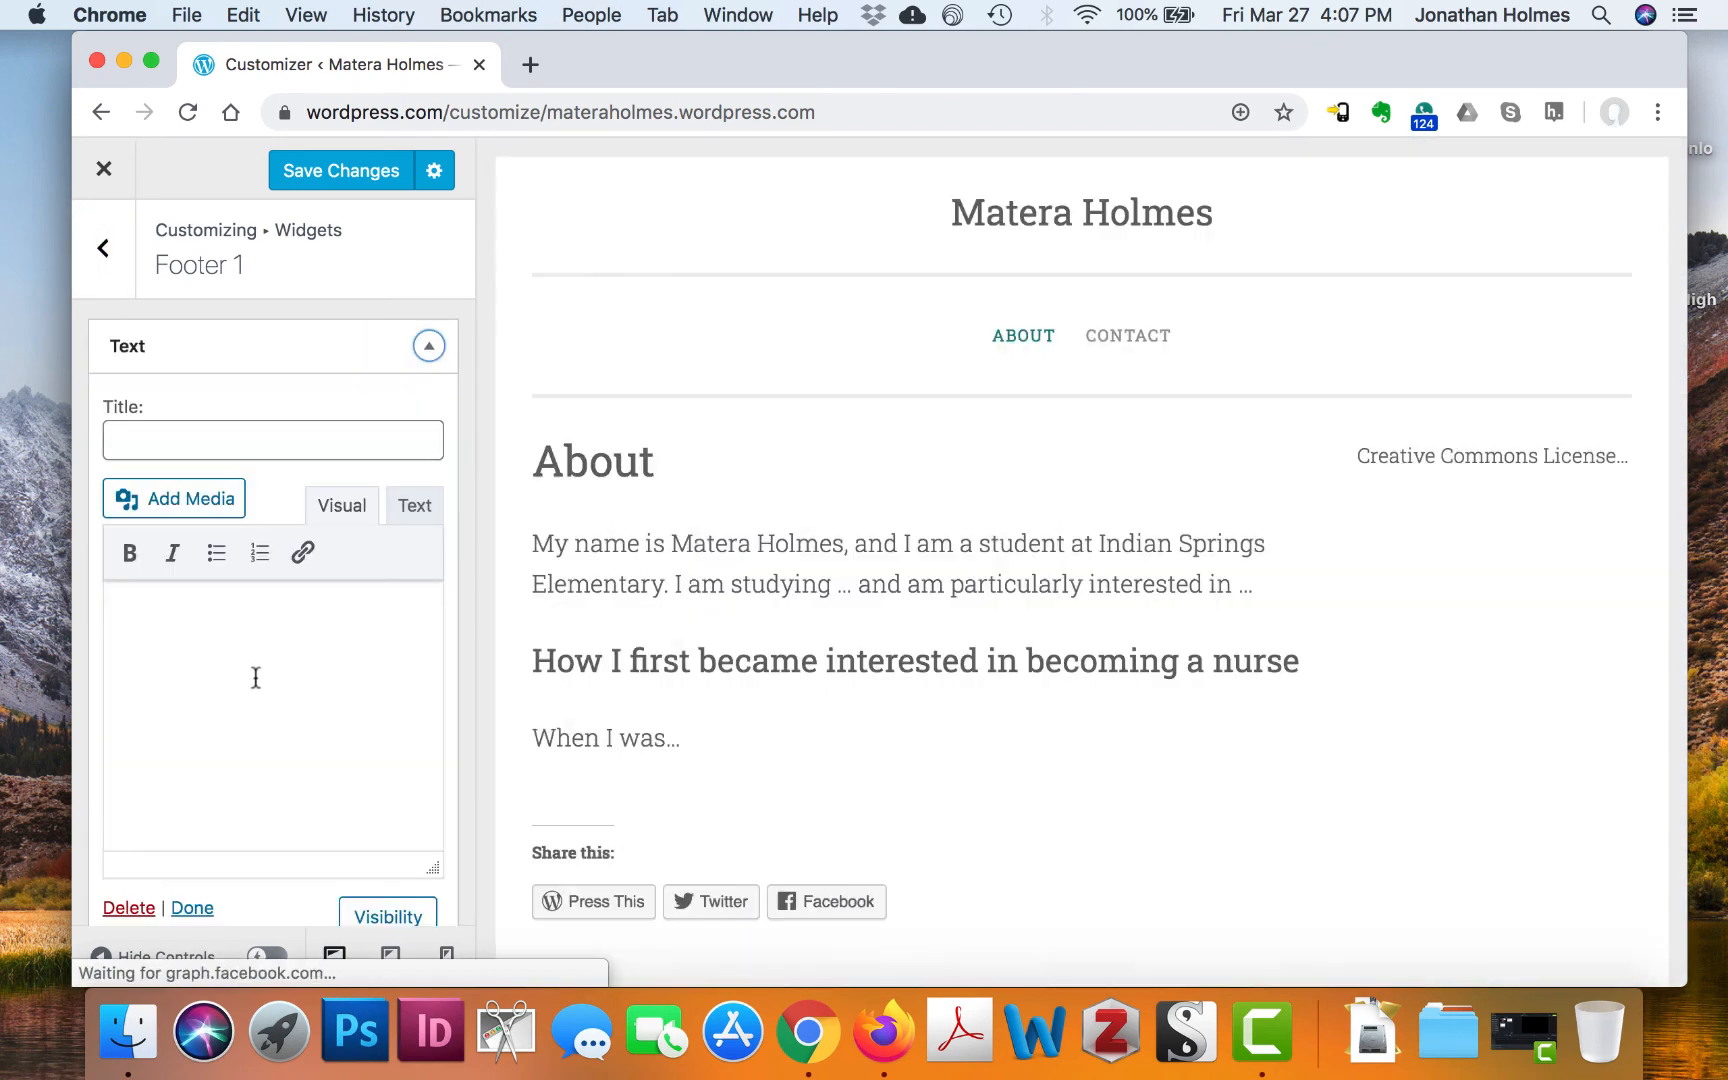
{"action": "left_click", "coordinate": [255, 678]}
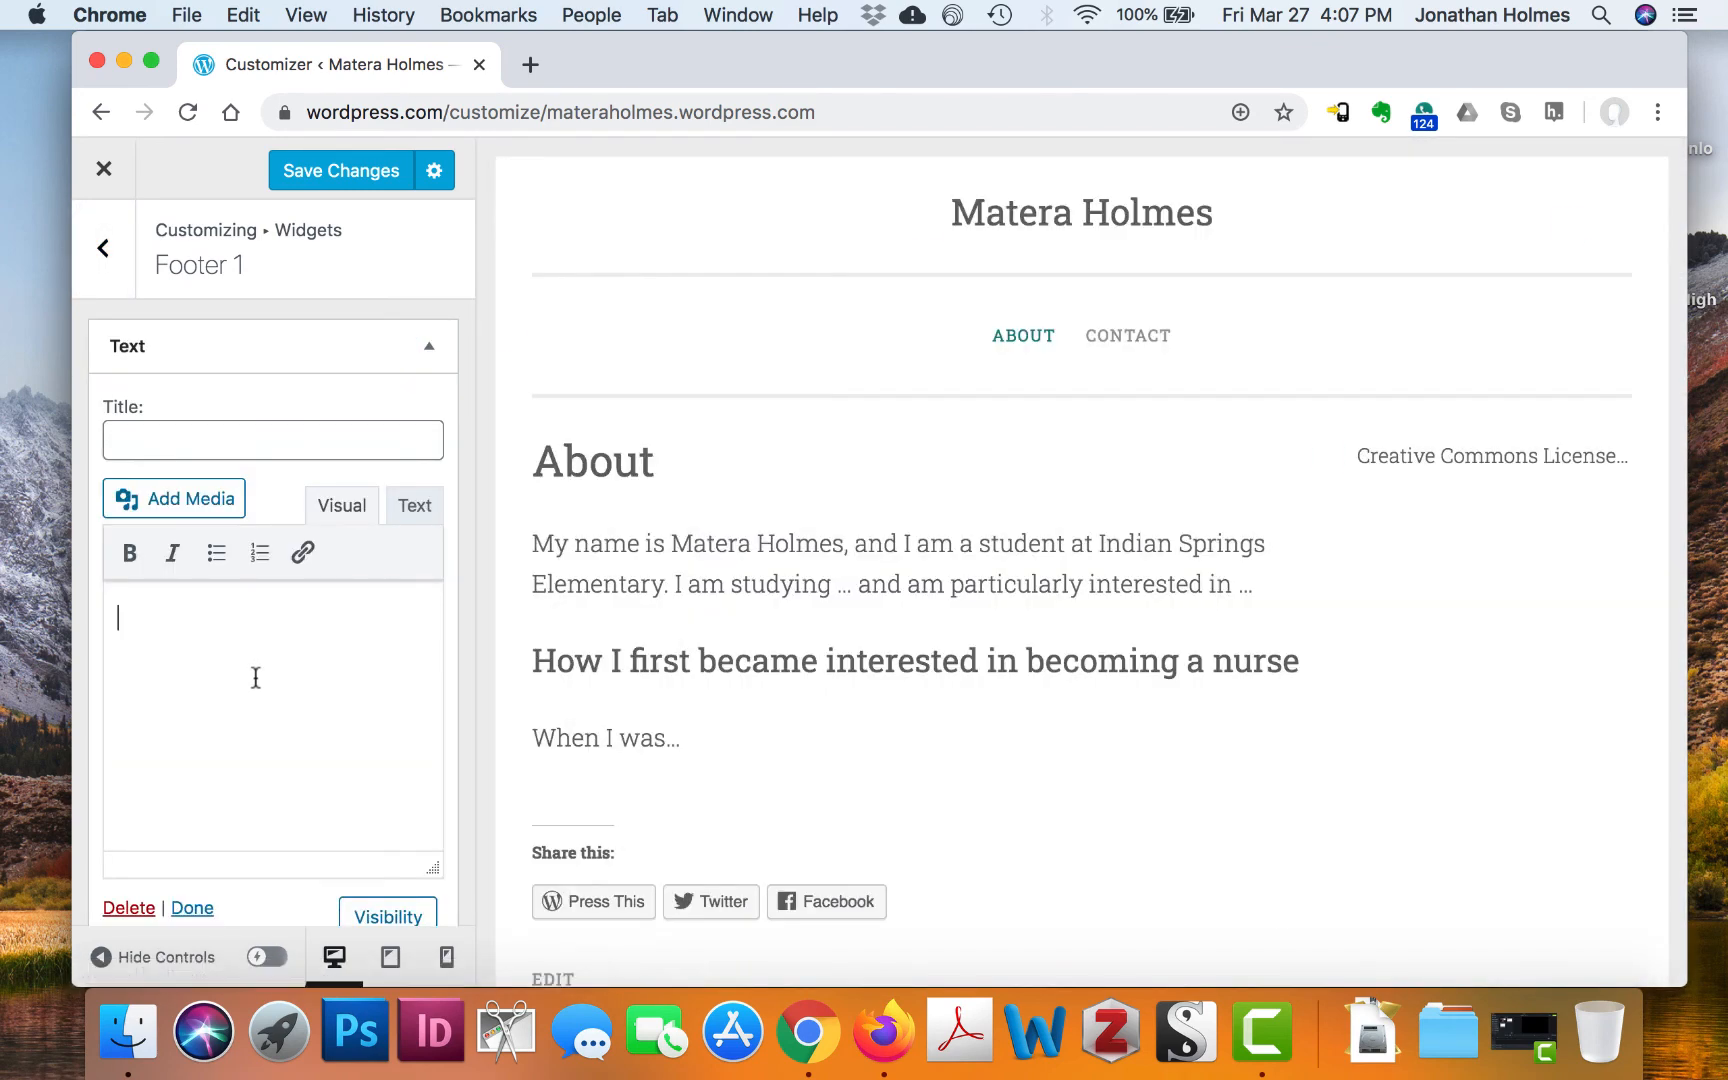
{"action": "key", "text": "super+v"}
{"action": "scroll", "coordinate": [1165, 629], "scroll_direction": "down", "scroll_amount": 4}
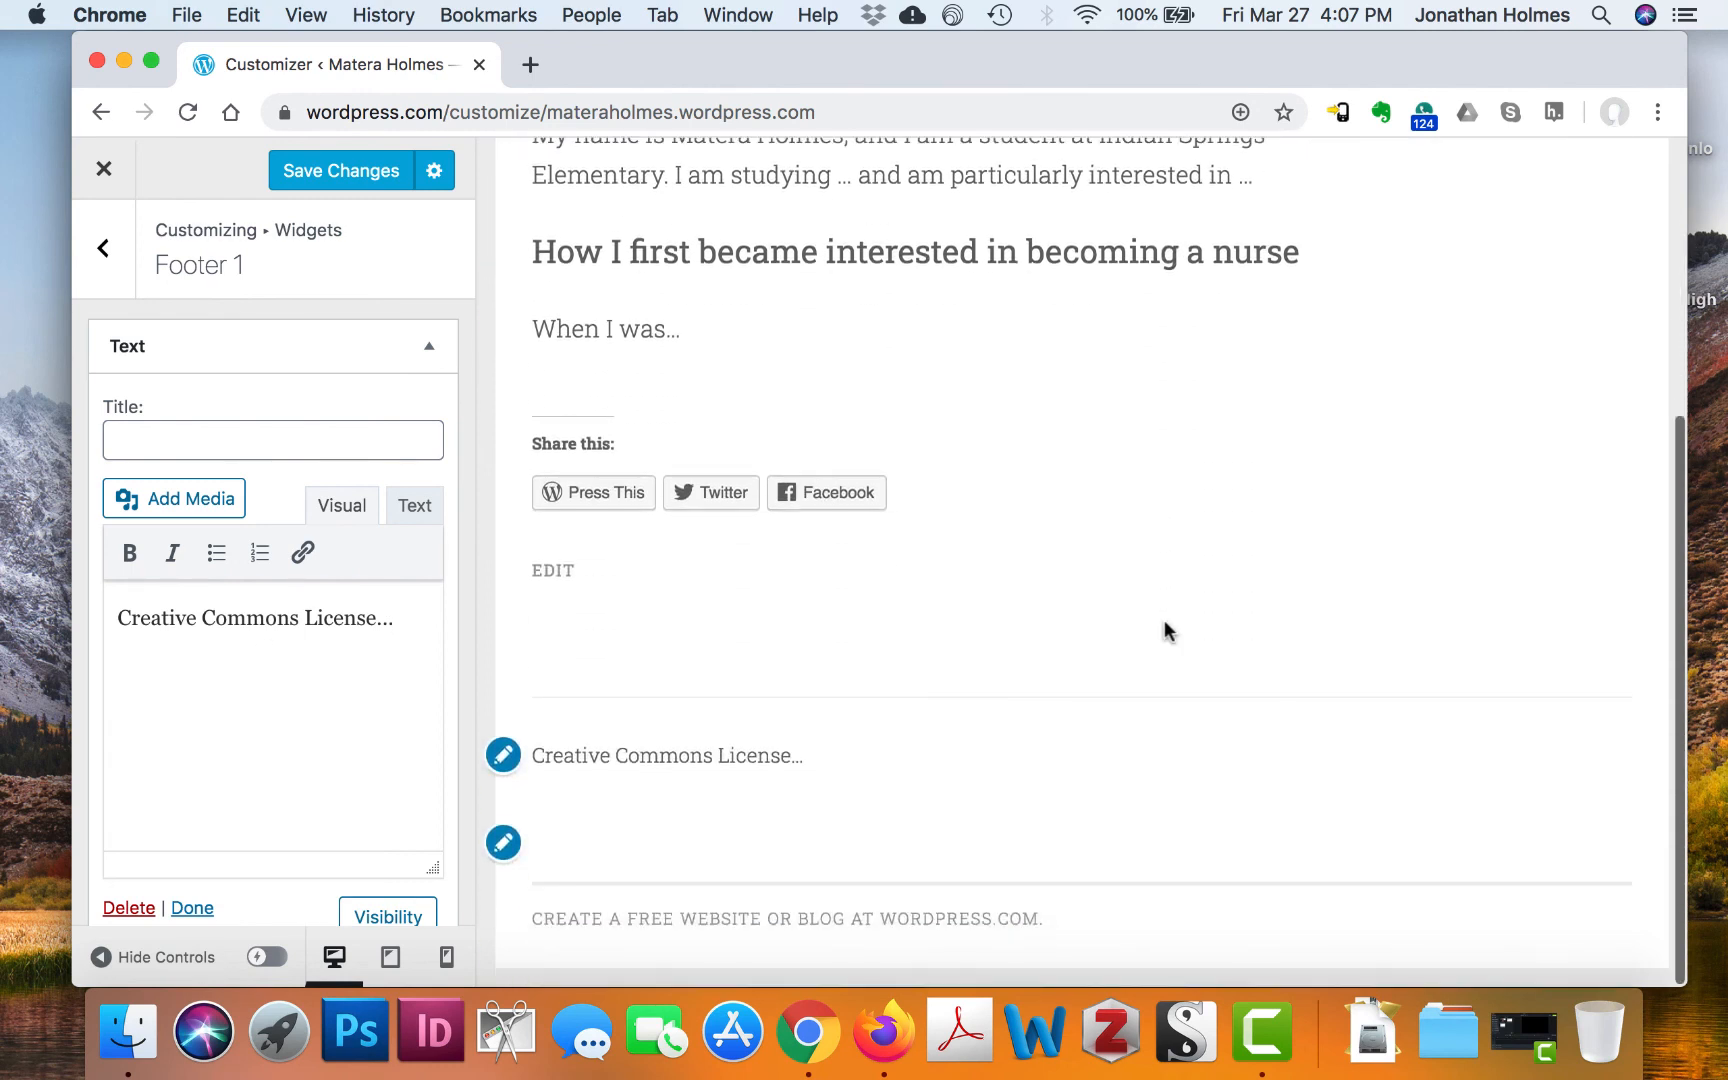
{"action": "scroll", "coordinate": [1090, 543], "scroll_direction": "up", "scroll_amount": 4}
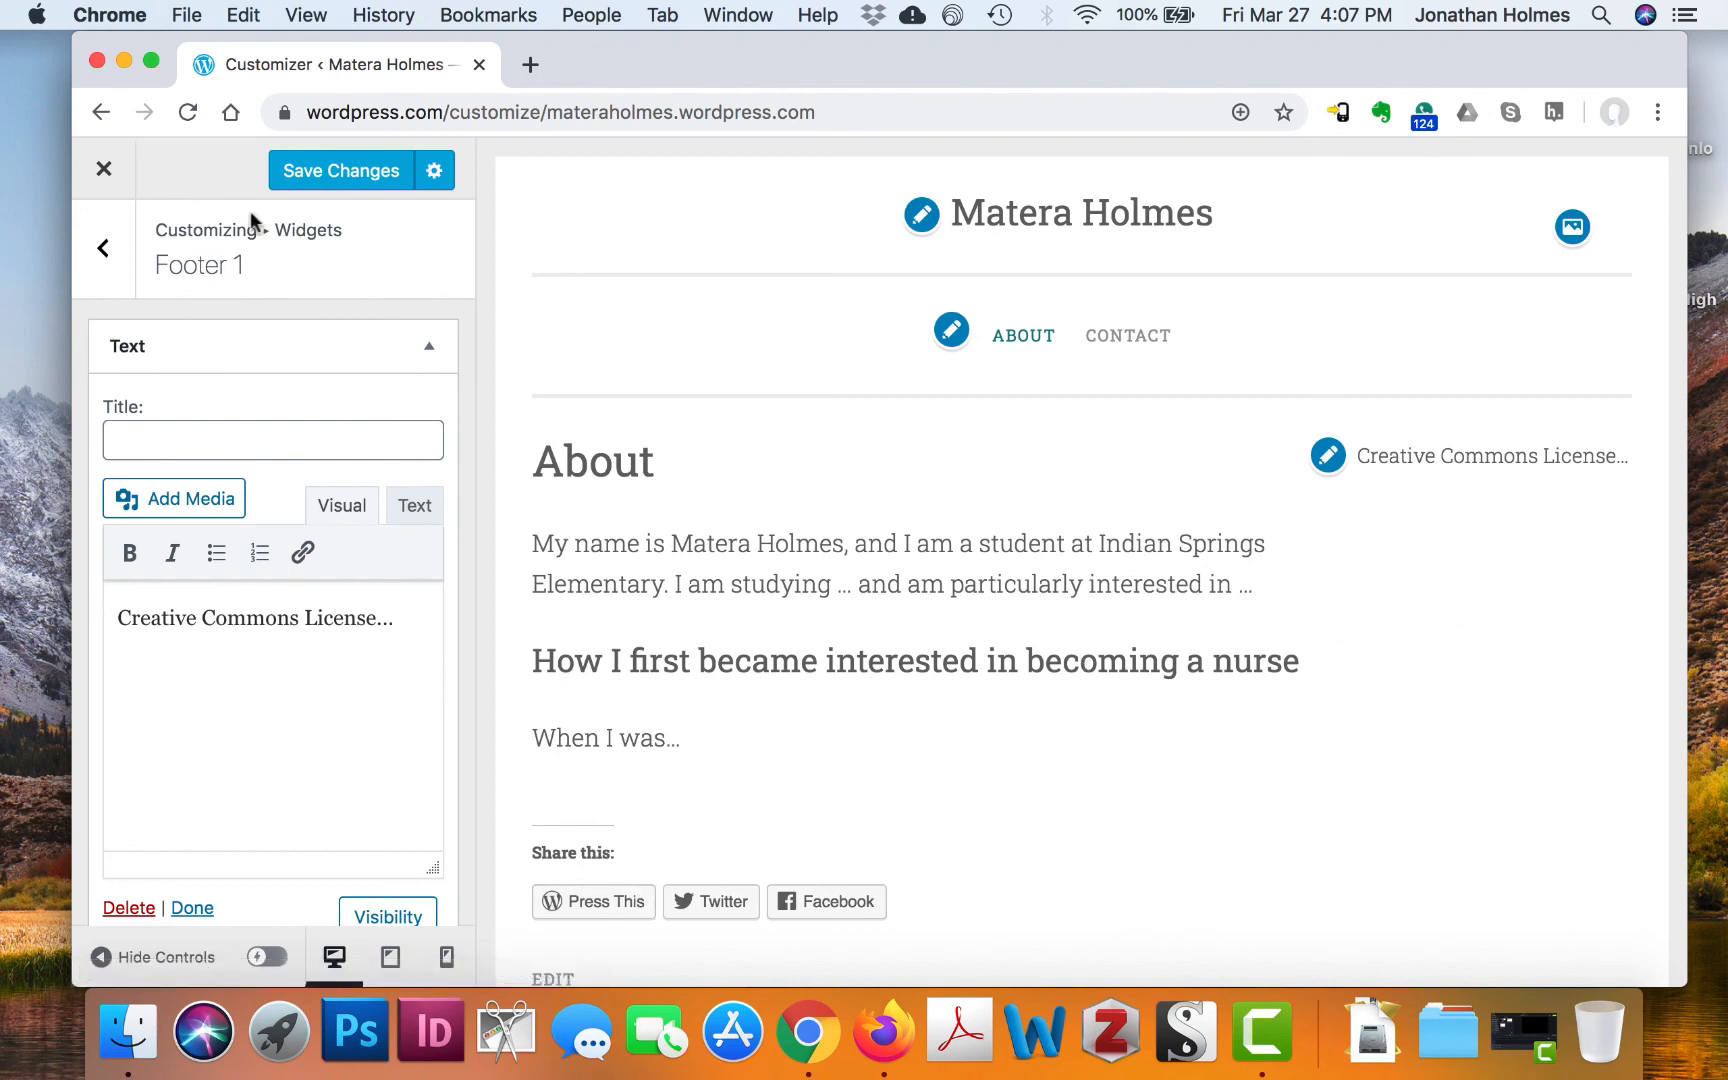
{"action": "left_click", "coordinate": [104, 250]}
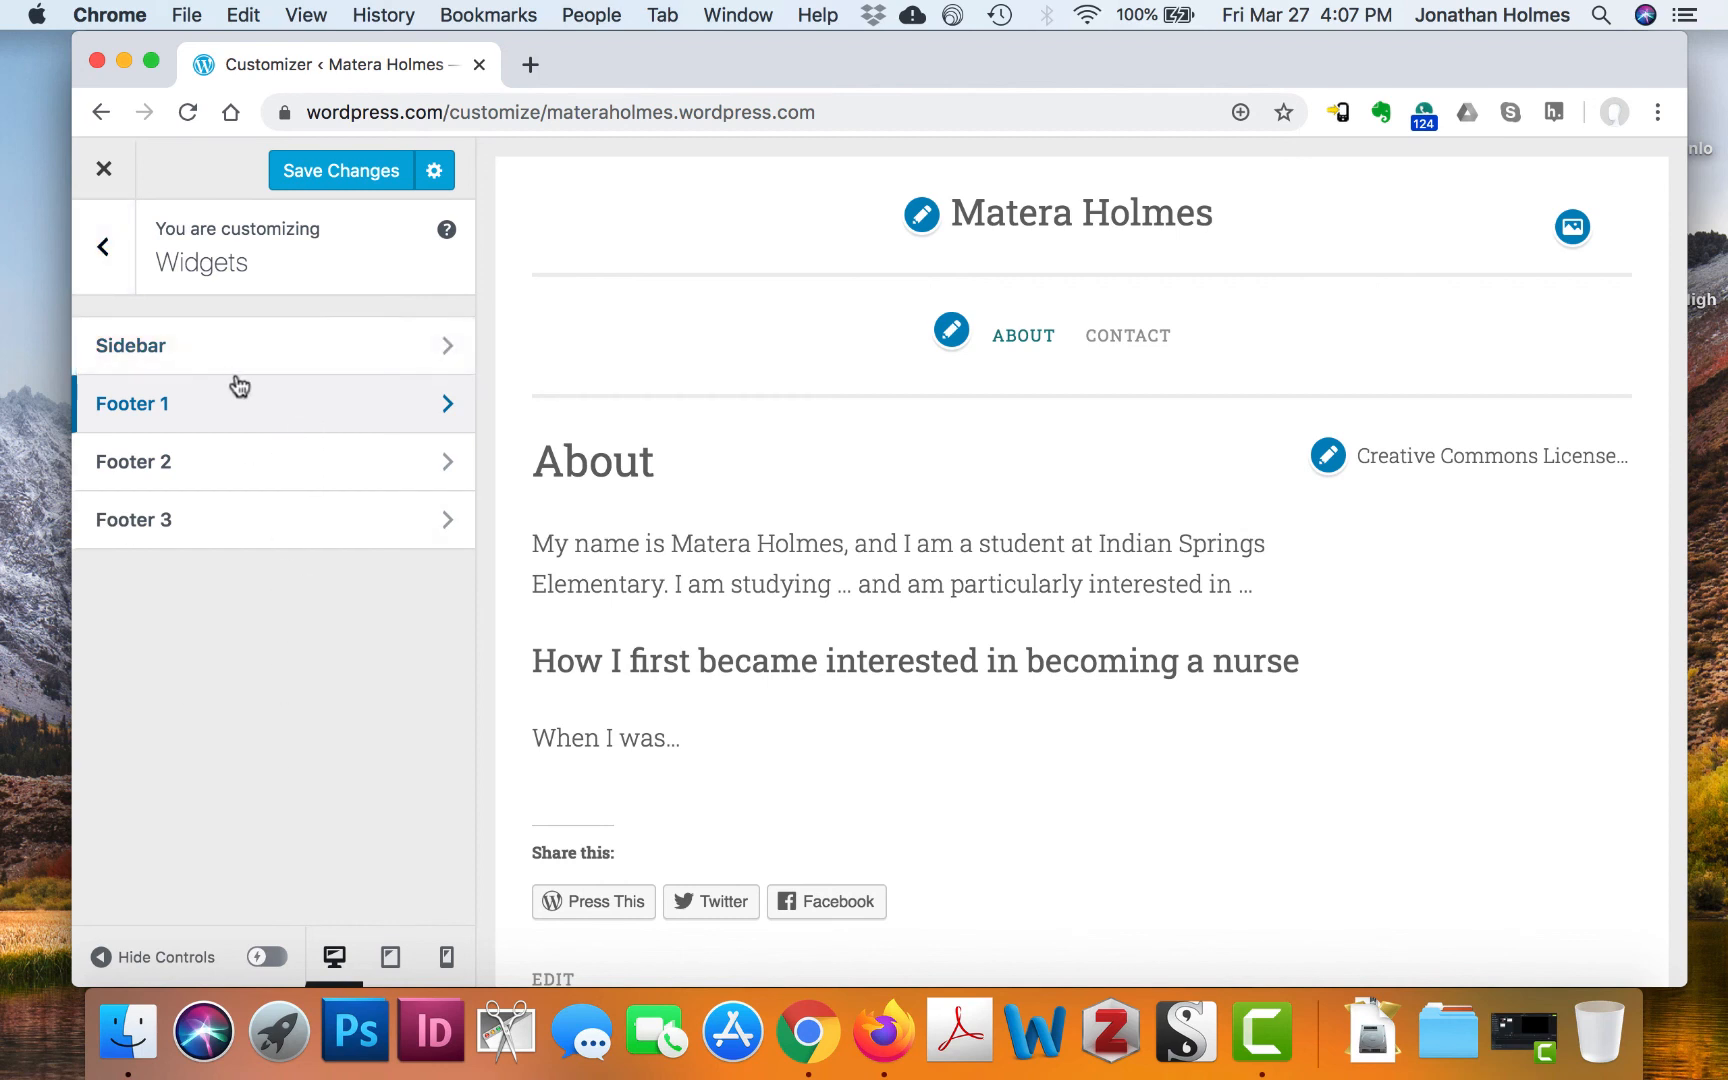
{"action": "left_click", "coordinate": [108, 167]}
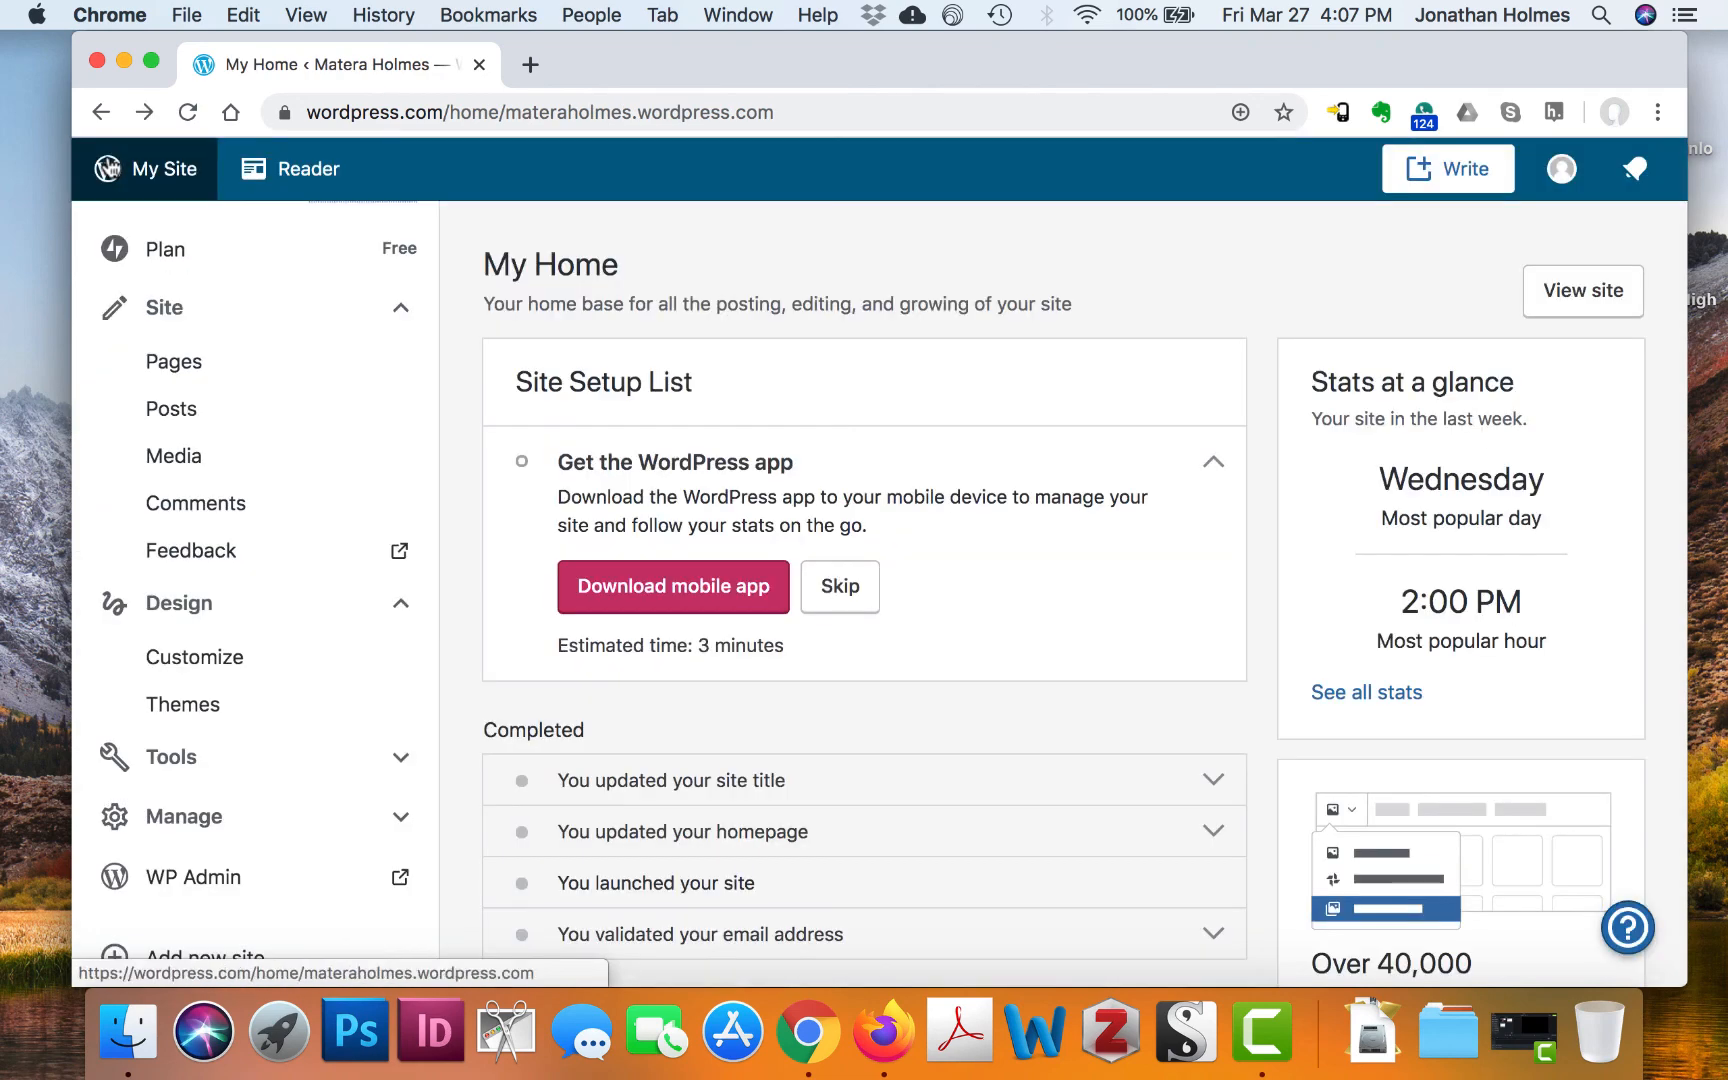